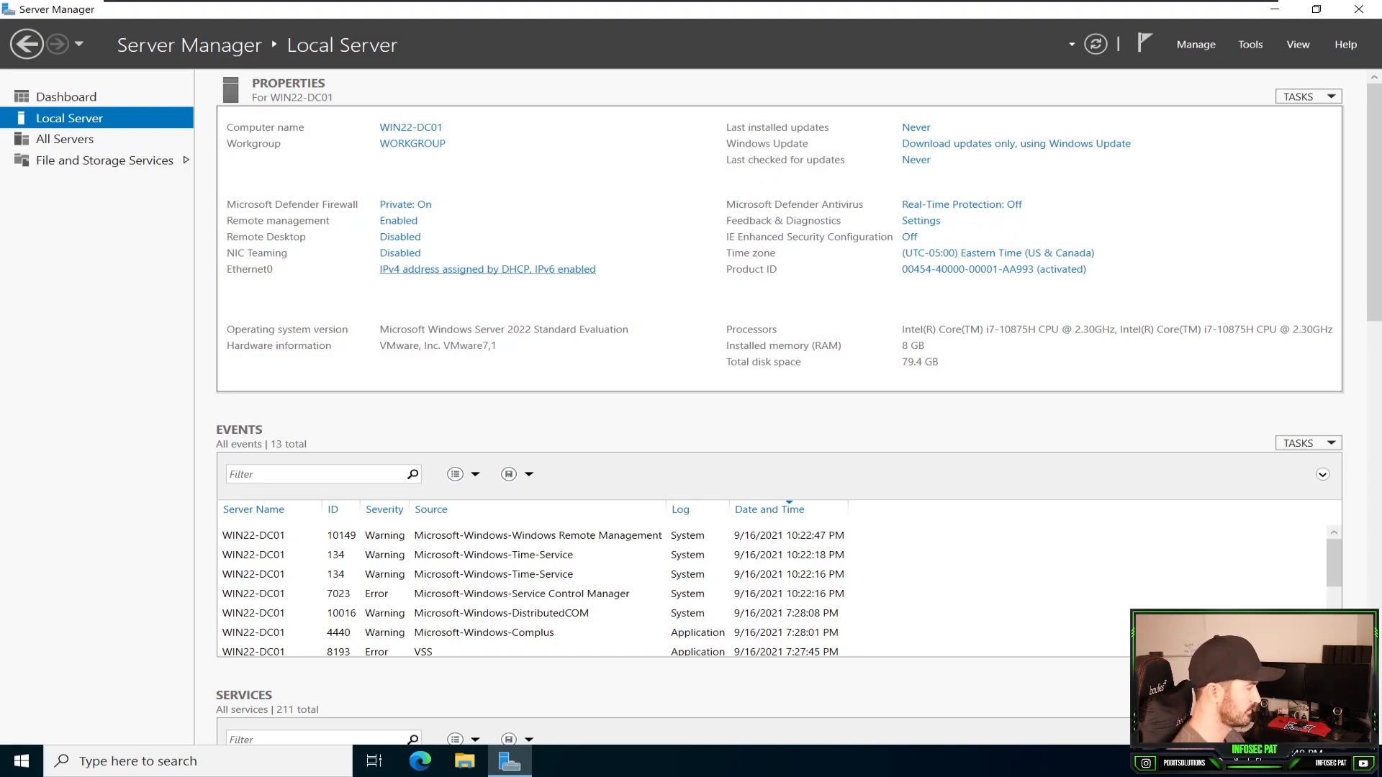
# - Check the network connection details of the Ethernet0 adapter
pyautogui.click(487, 269)
pyautogui.doubleClick(317, 245)
pyautogui.click(601, 369)
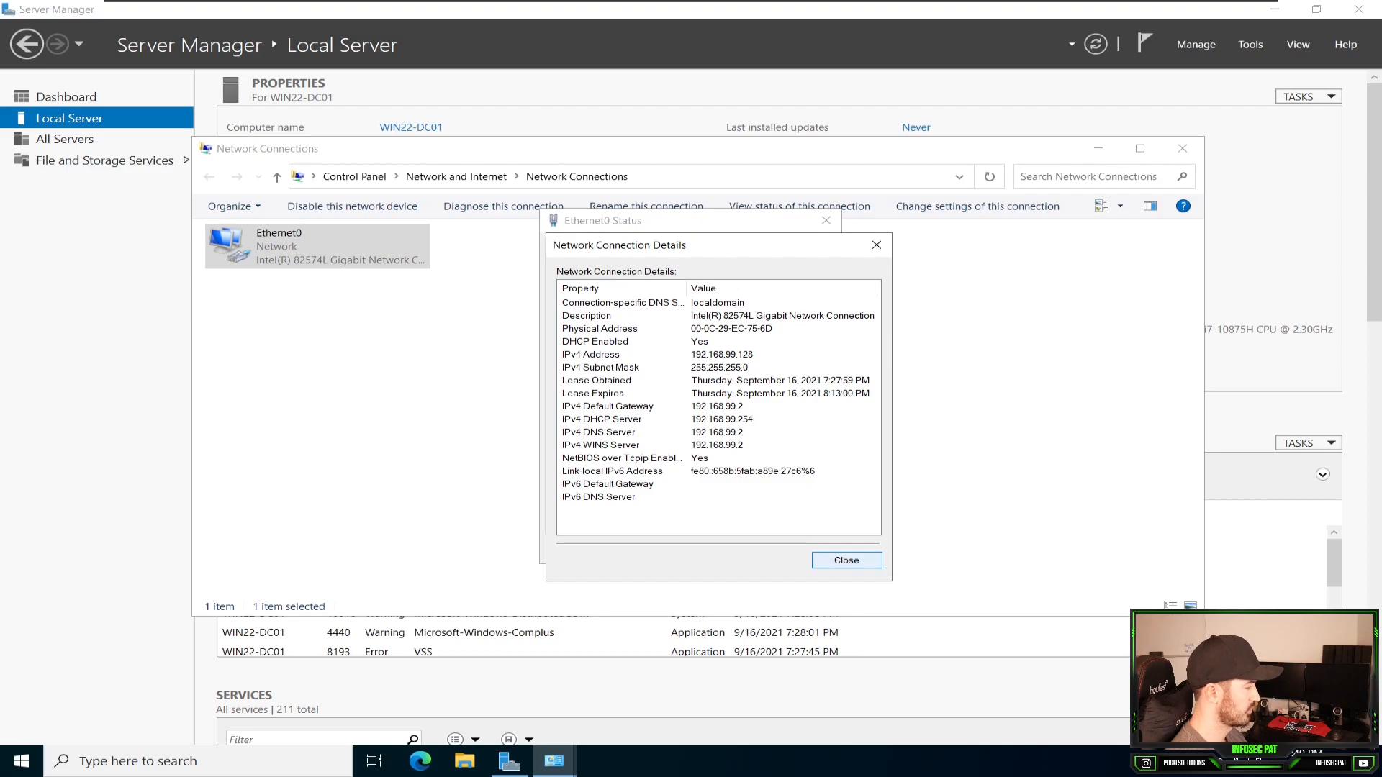
pyautogui.press('Return')
# - Open a Command Prompt and run ipconfig /all
pyautogui.rightClick(22, 761)
pyautogui.click(57, 680)
pyautogui.press('Return')
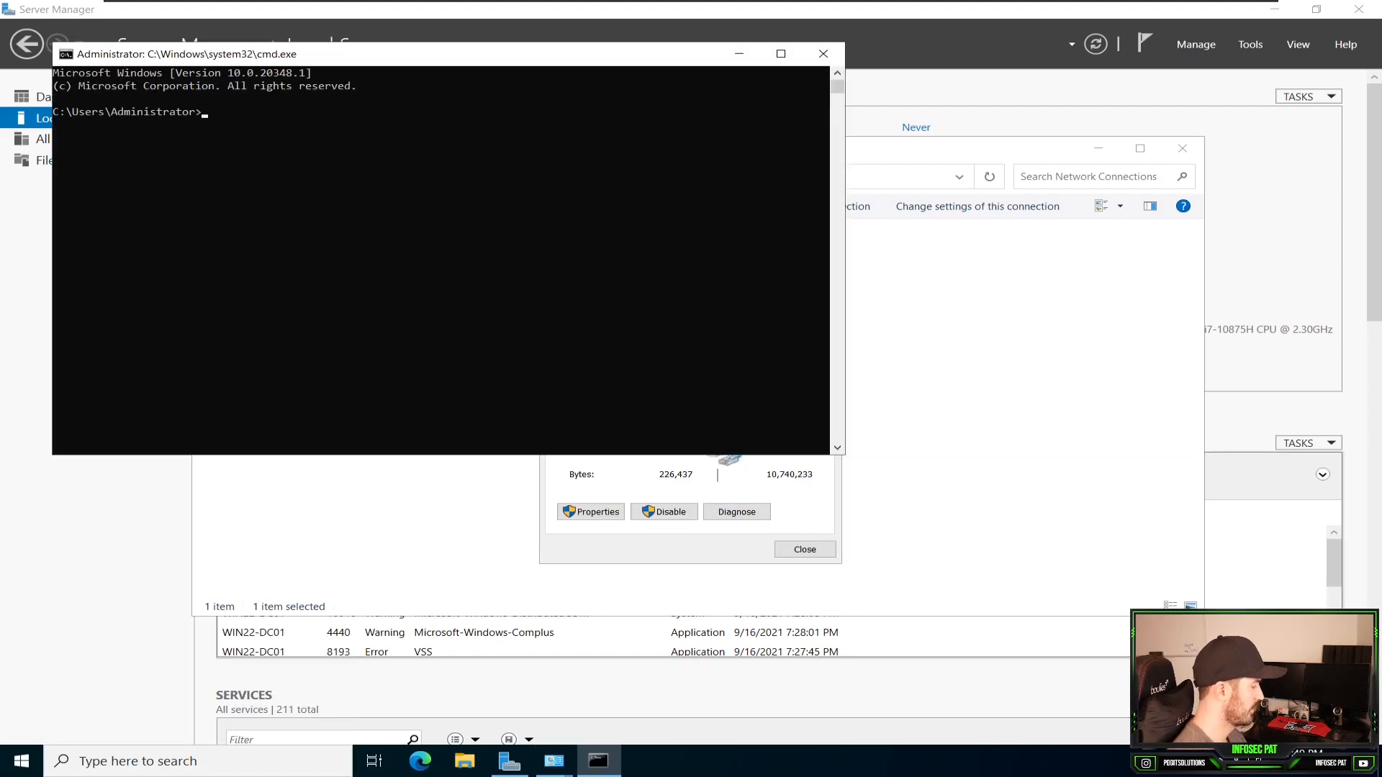
pyautogui.write('ipcof')
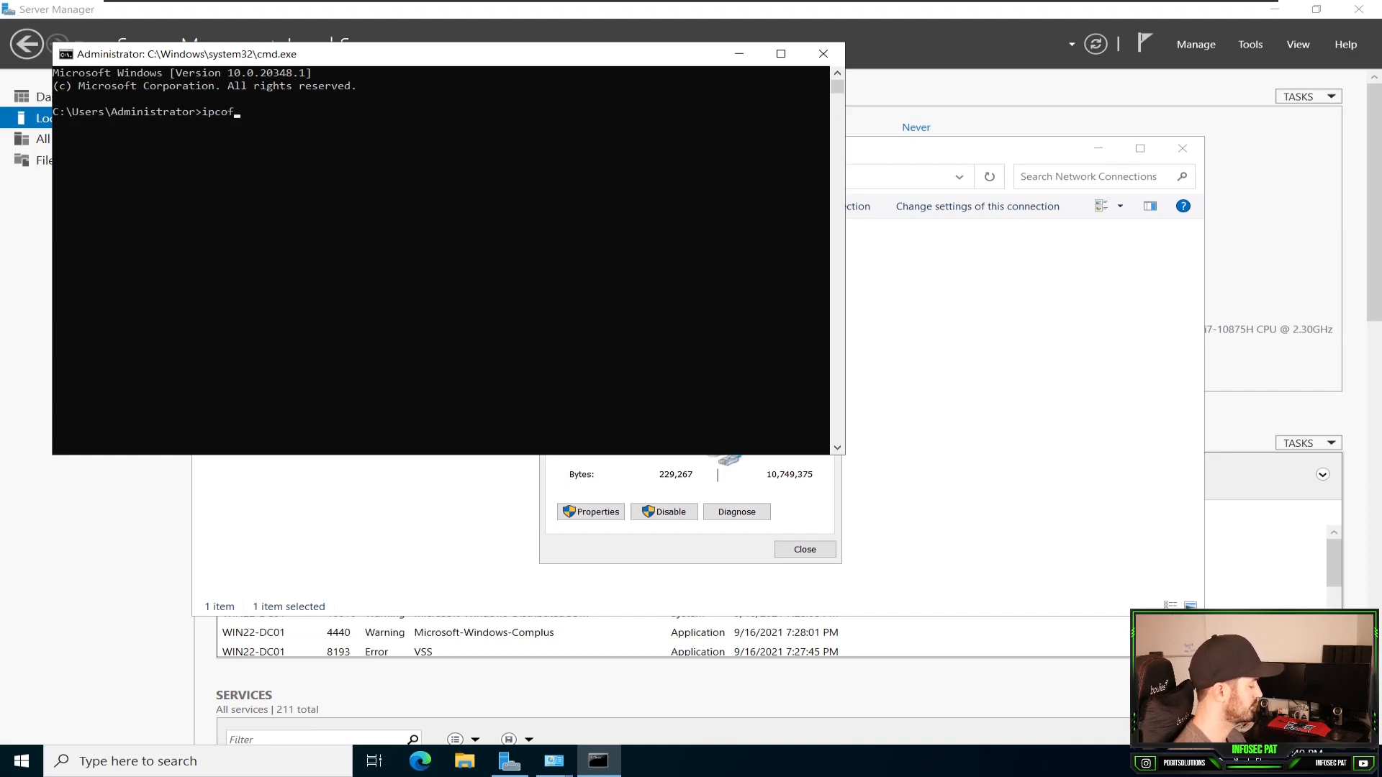
pyautogui.press('BackSpace')
pyautogui.write('nfig')
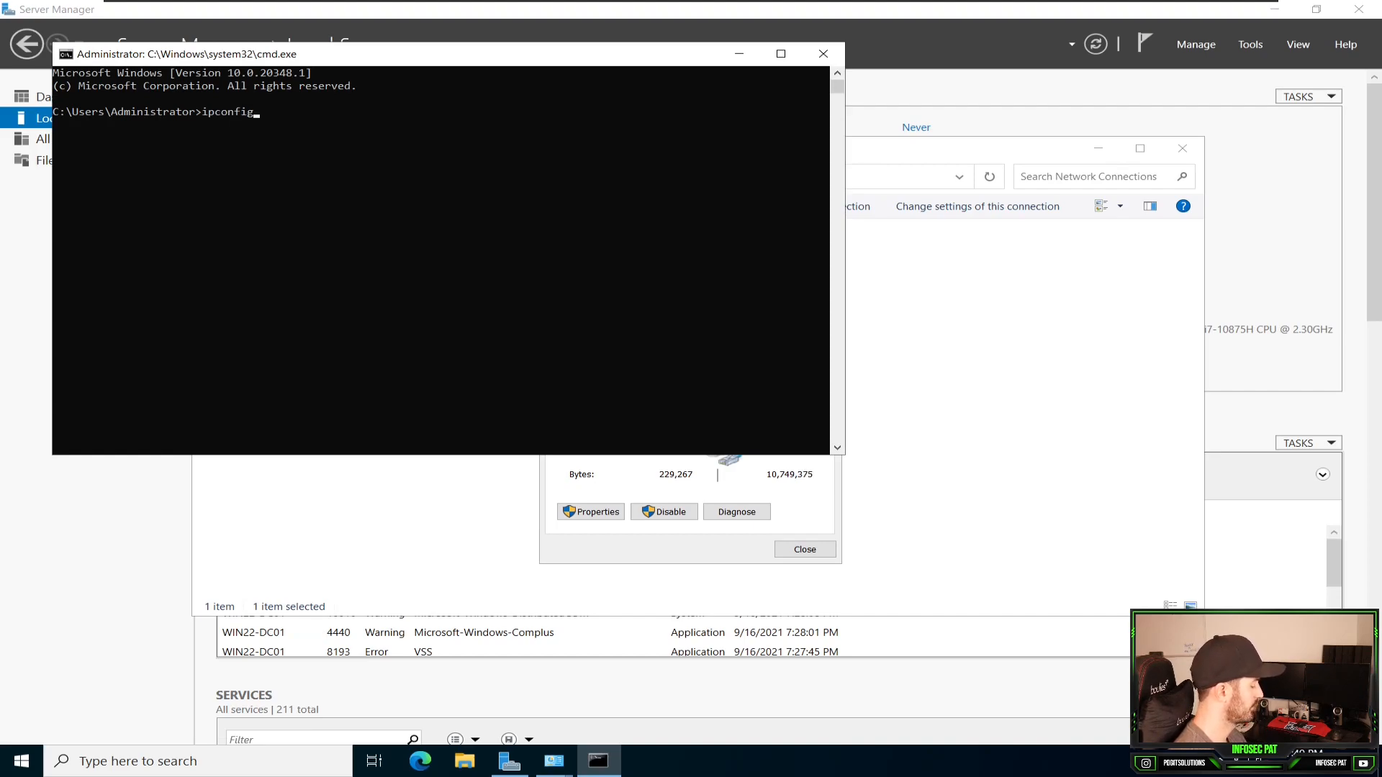
pyautogui.write(' /all')
pyautogui.press('Return')
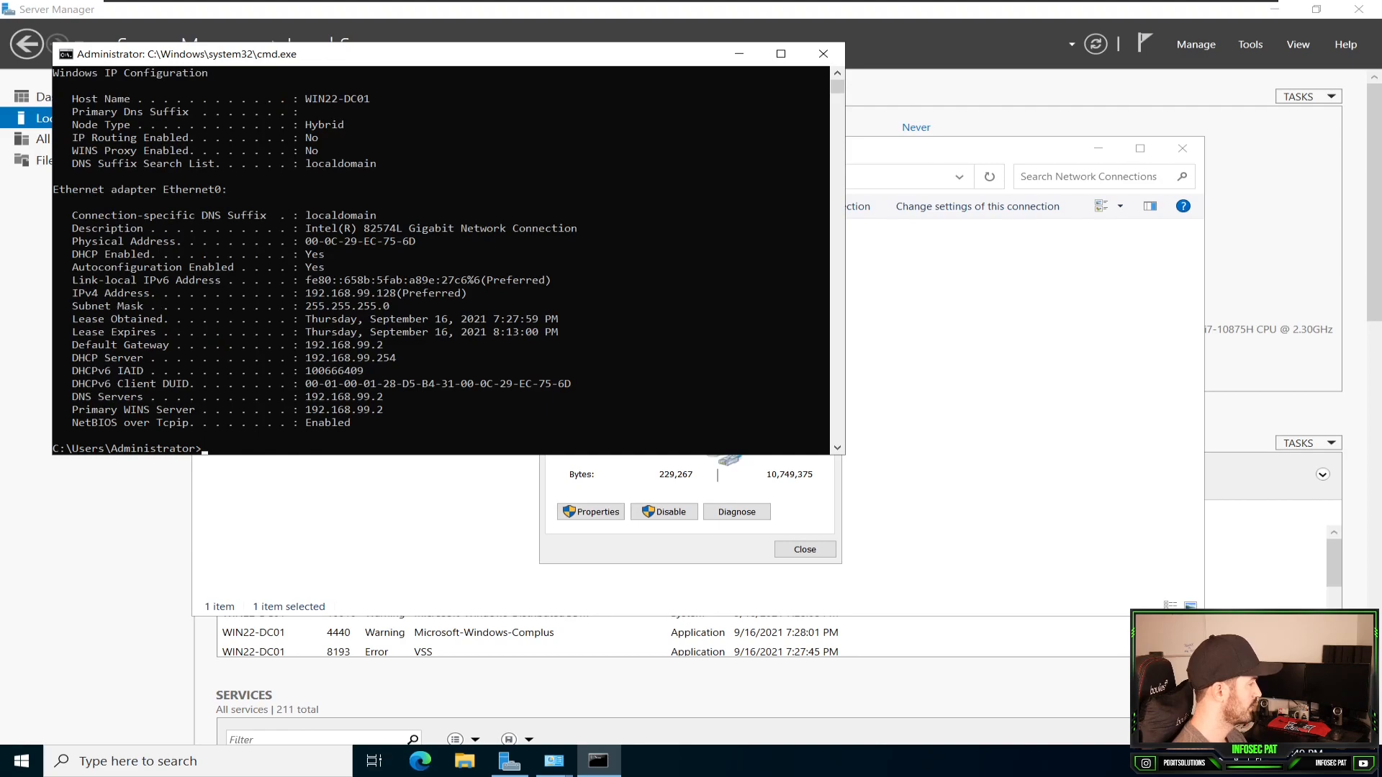
# - Set the Command Prompt font size to 24
pyautogui.rightClick(159, 53)
pyautogui.click(210, 205)
pyautogui.click(137, 92)
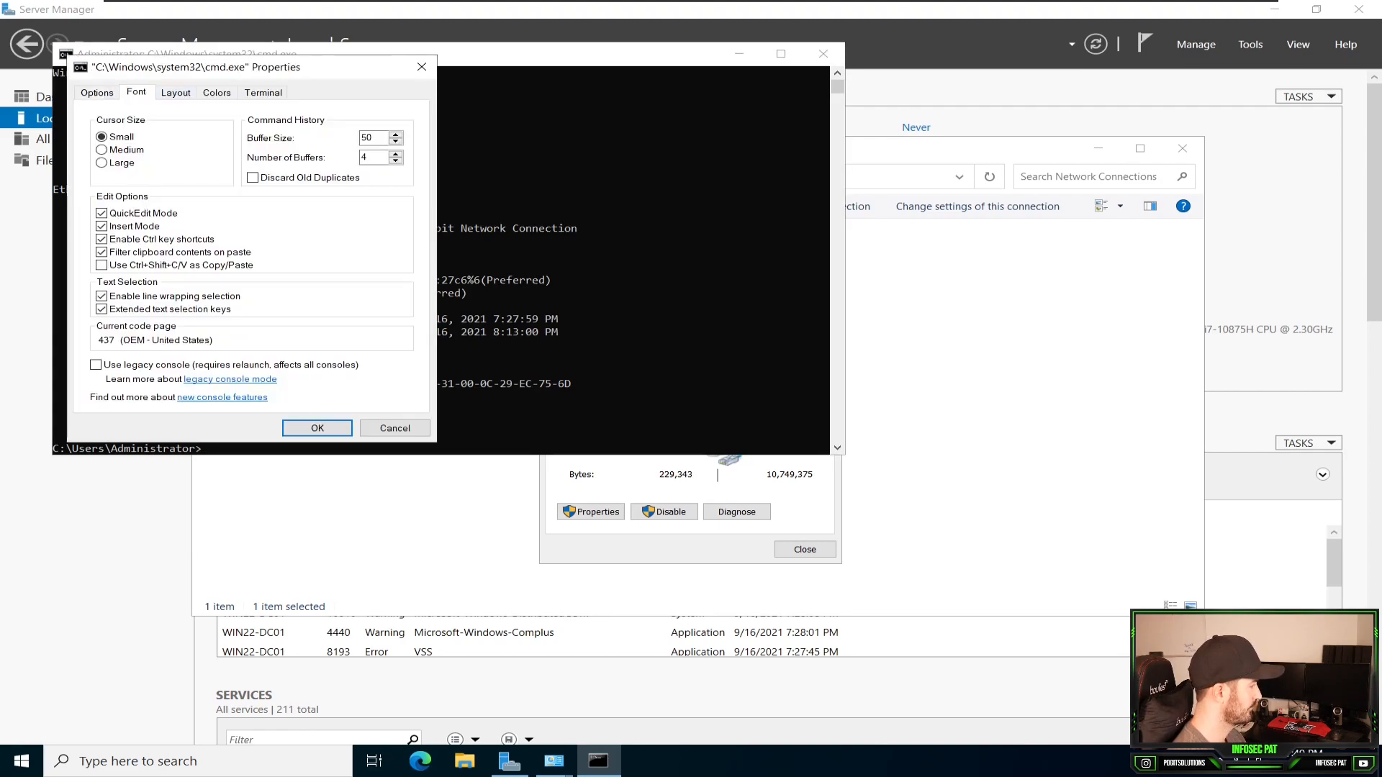
pyautogui.click(102, 175)
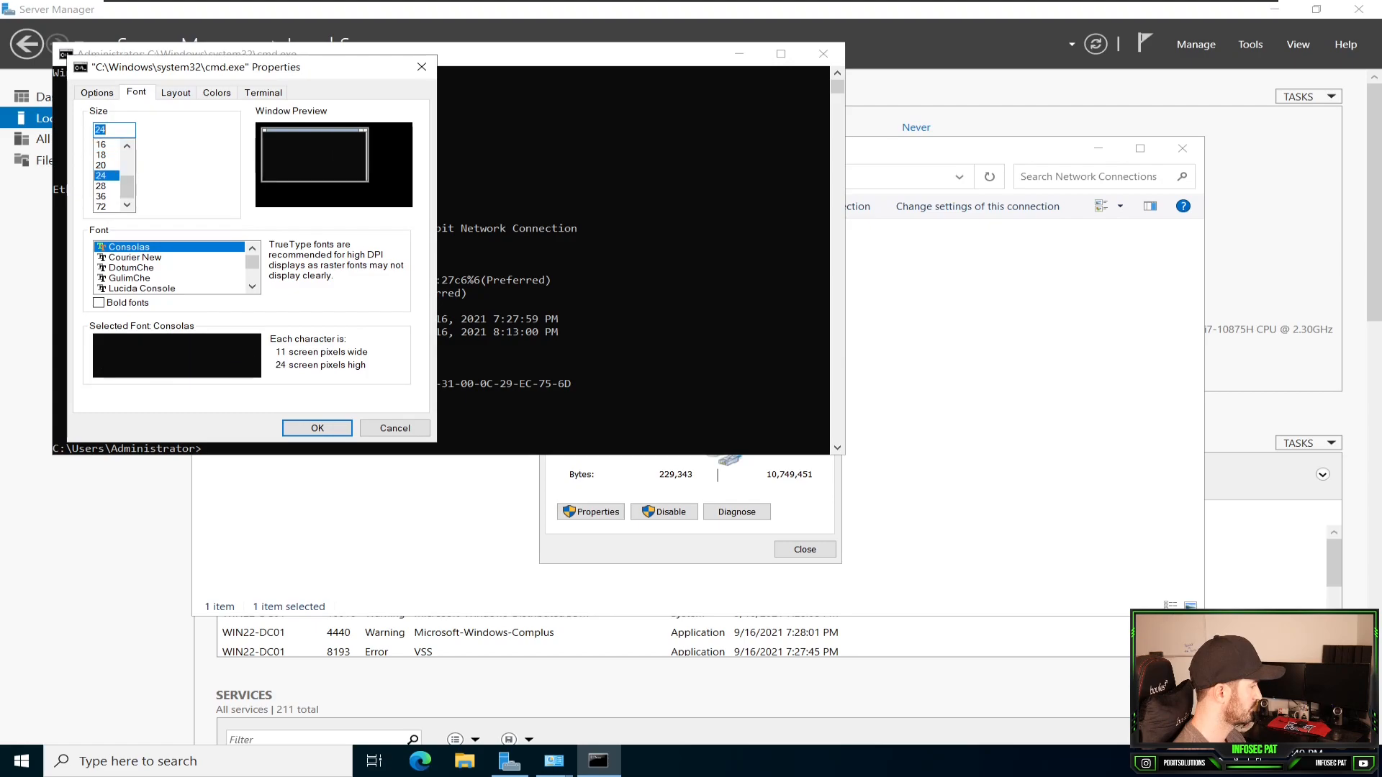
pyautogui.click(317, 428)
# - Examine the host name, IPv4 address and DHCP server in the ipconfig output
pyautogui.scroll(2, 656, 357)
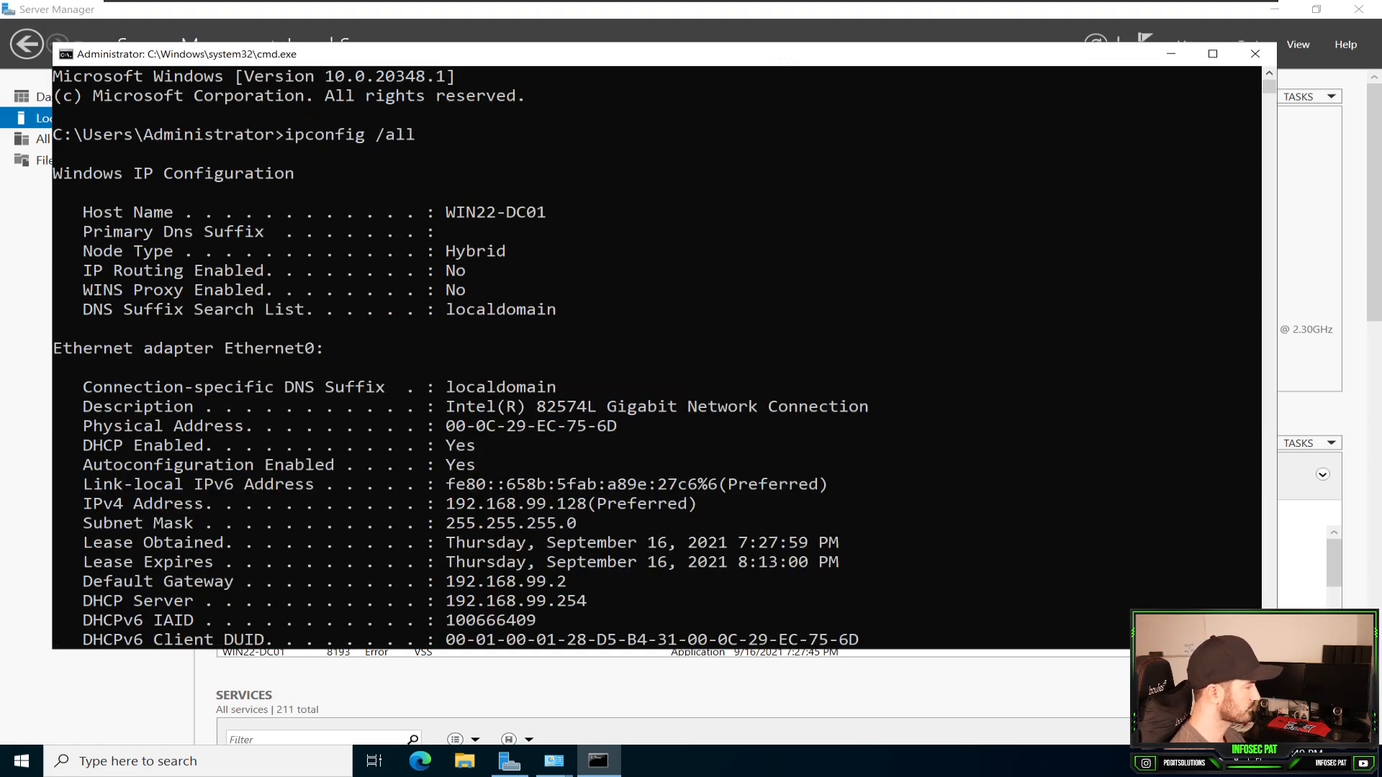
pyautogui.moveTo(446, 212); pyautogui.dragTo(797, 231)
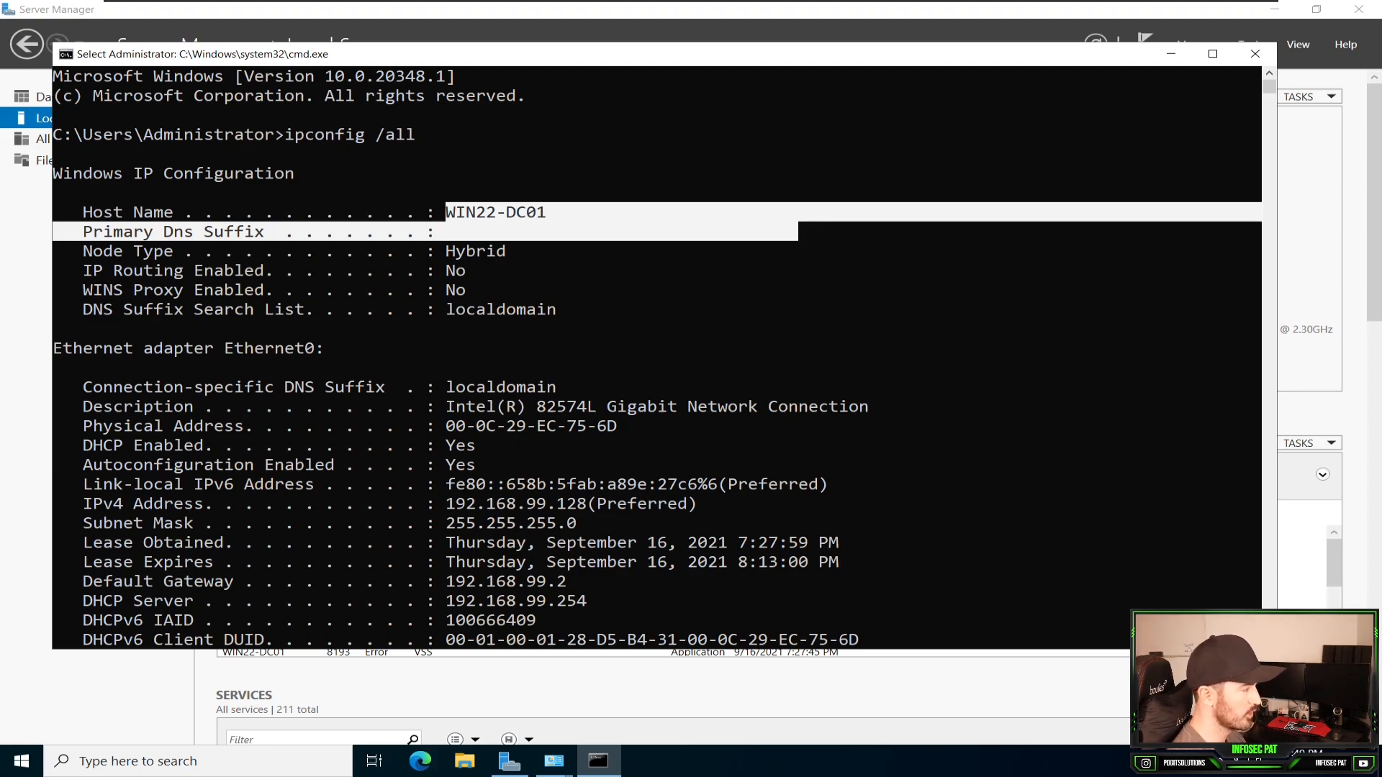
pyautogui.click(511, 251)
pyautogui.scroll(-3, 511, 251)
pyautogui.moveTo(586, 328); pyautogui.dragTo(447, 328)
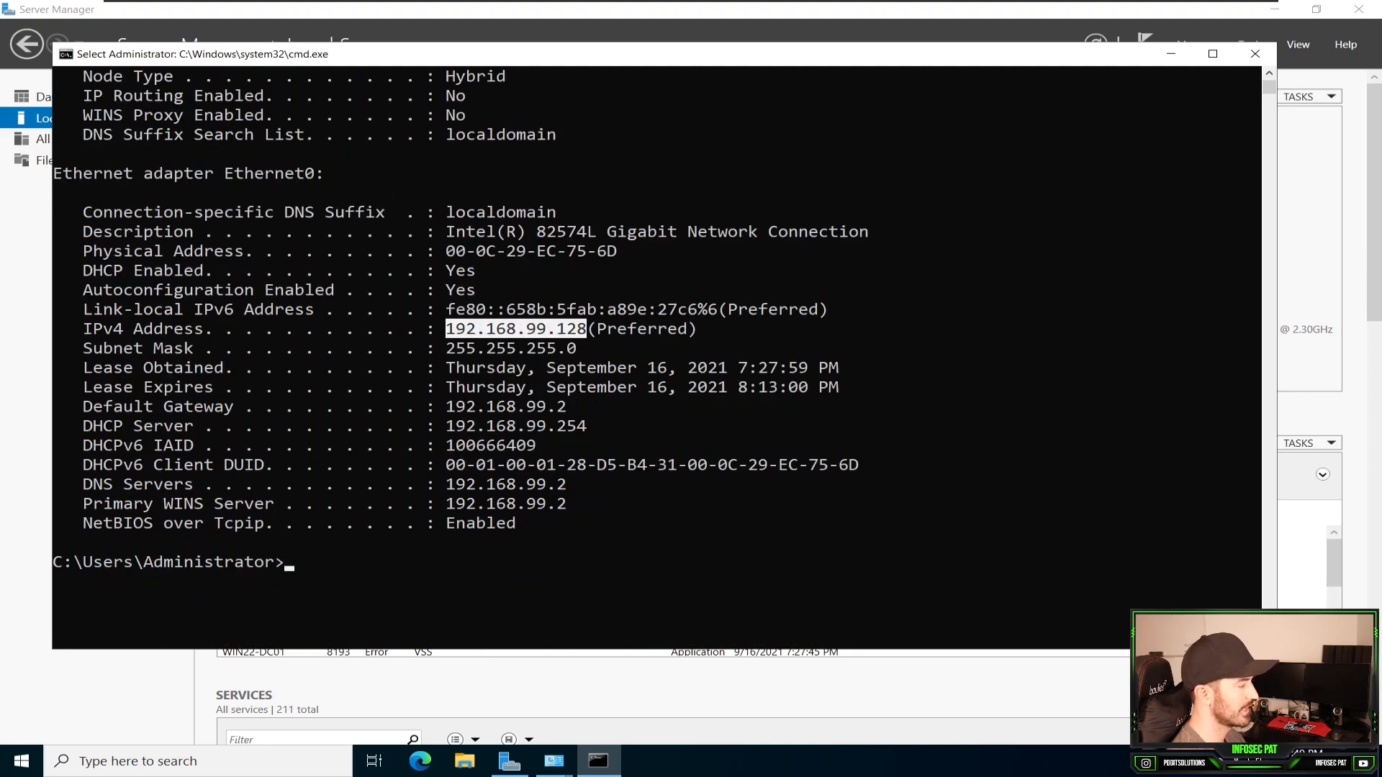
pyautogui.moveTo(455, 426); pyautogui.dragTo(637, 426)
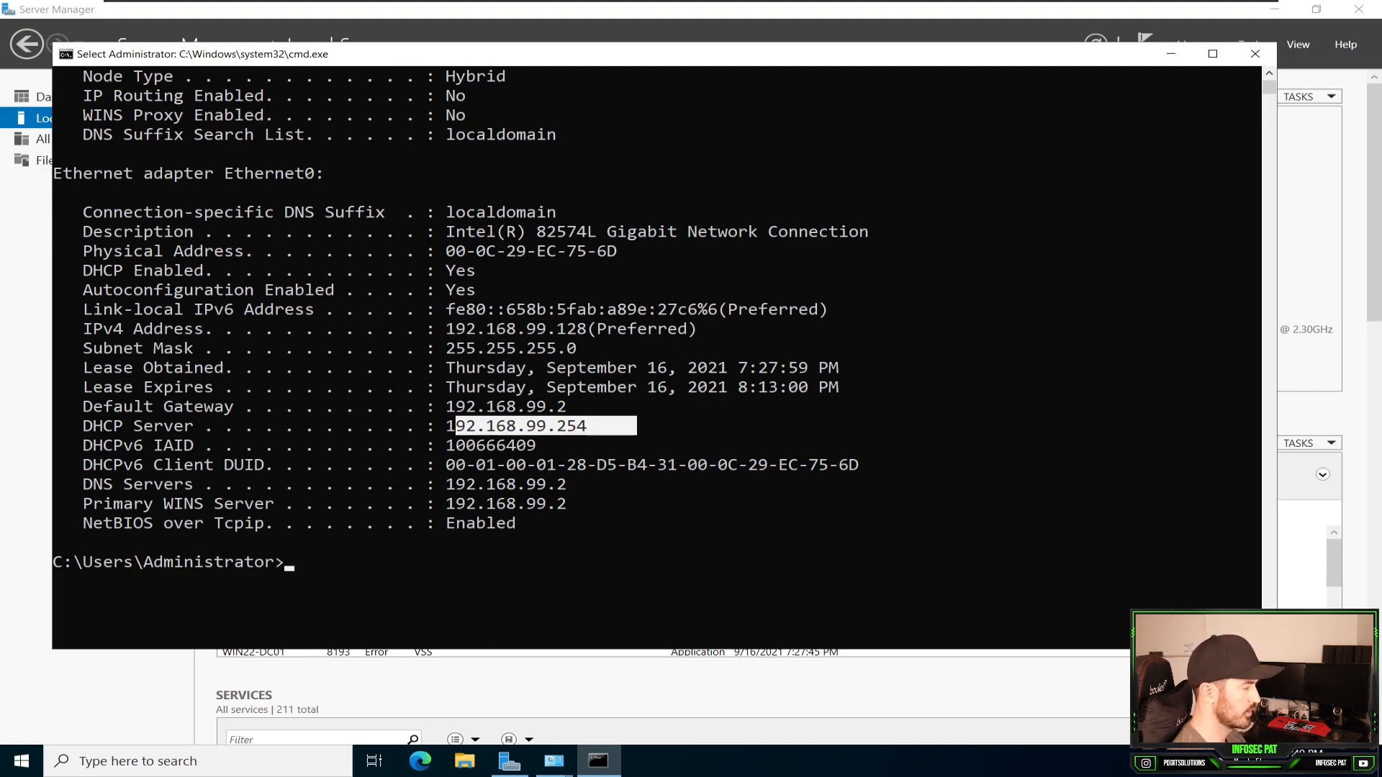
pyautogui.click(420, 542)
# - Disable Internet Protocol Version 6 (TCP/IPv6) on the Ethernet0 adapter
pyautogui.click(1171, 53)
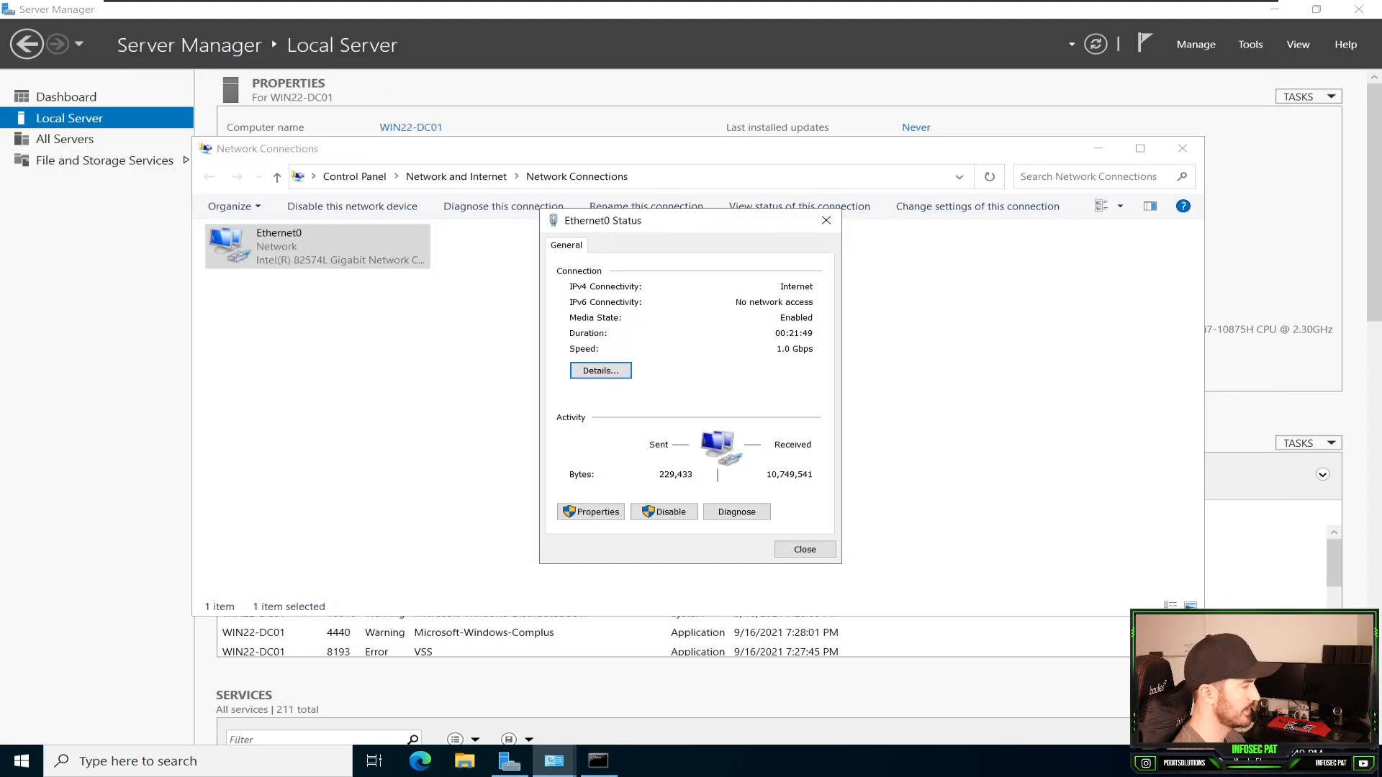
pyautogui.click(590, 512)
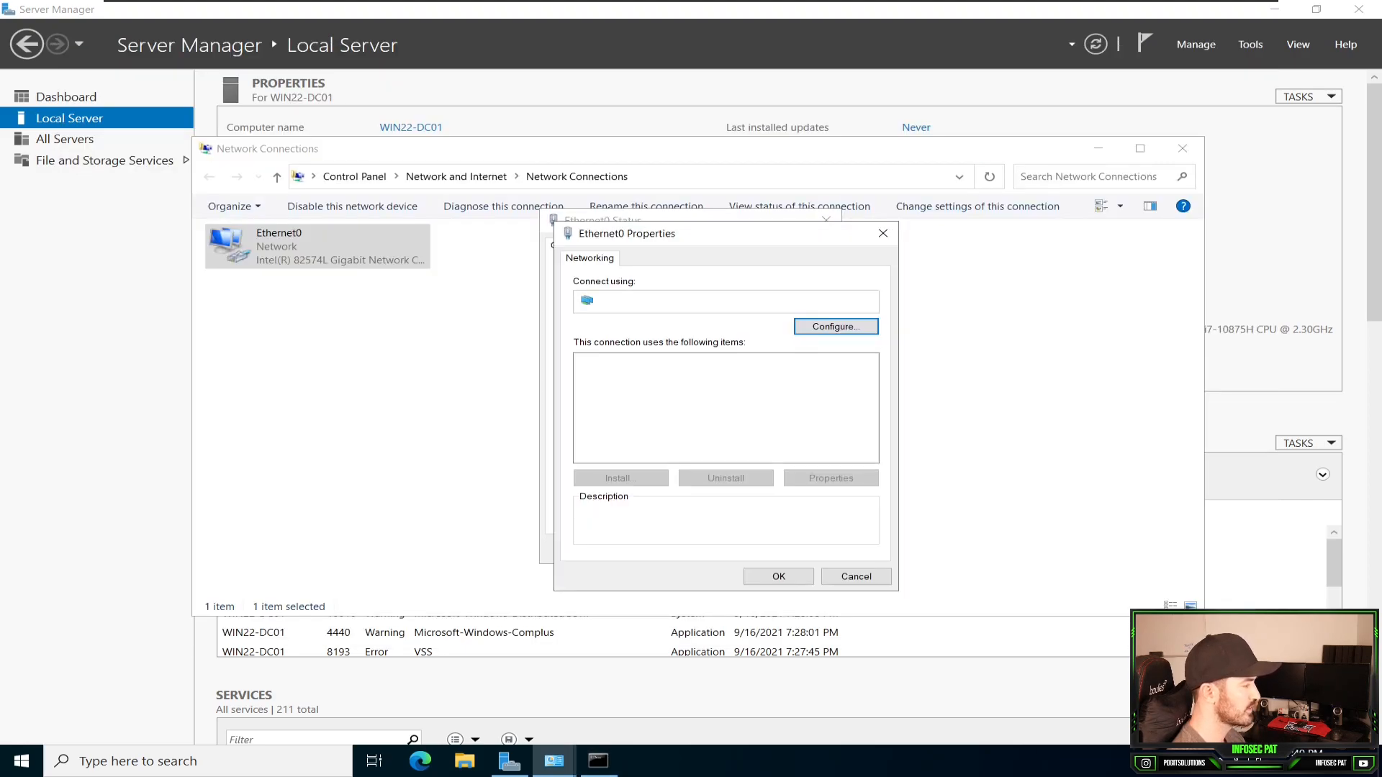
pyautogui.click(583, 442)
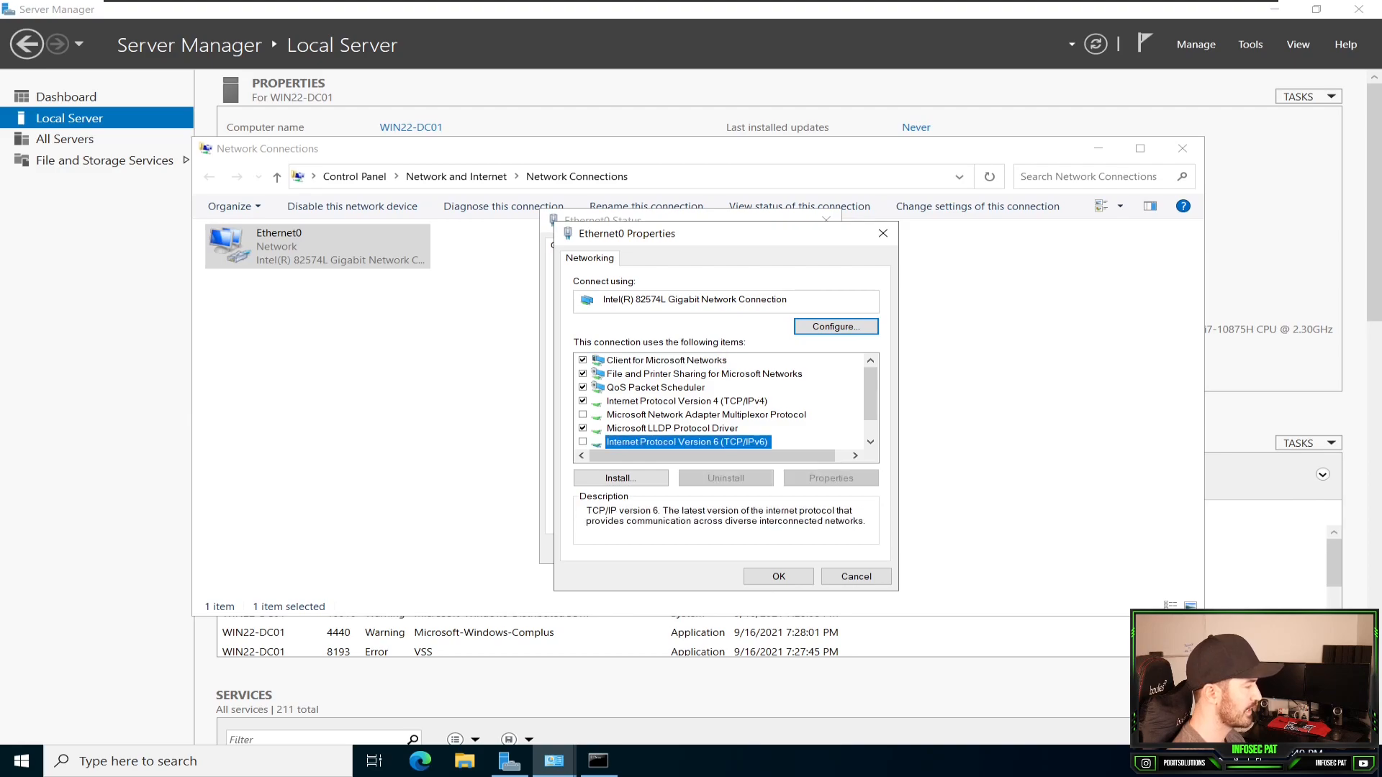
# - Give Ethernet0 the static IPv4 address 192.168.99.100 with subnet mask 255.255.255.0 and default gateway 192.168.99.1
pyautogui.click(687, 402)
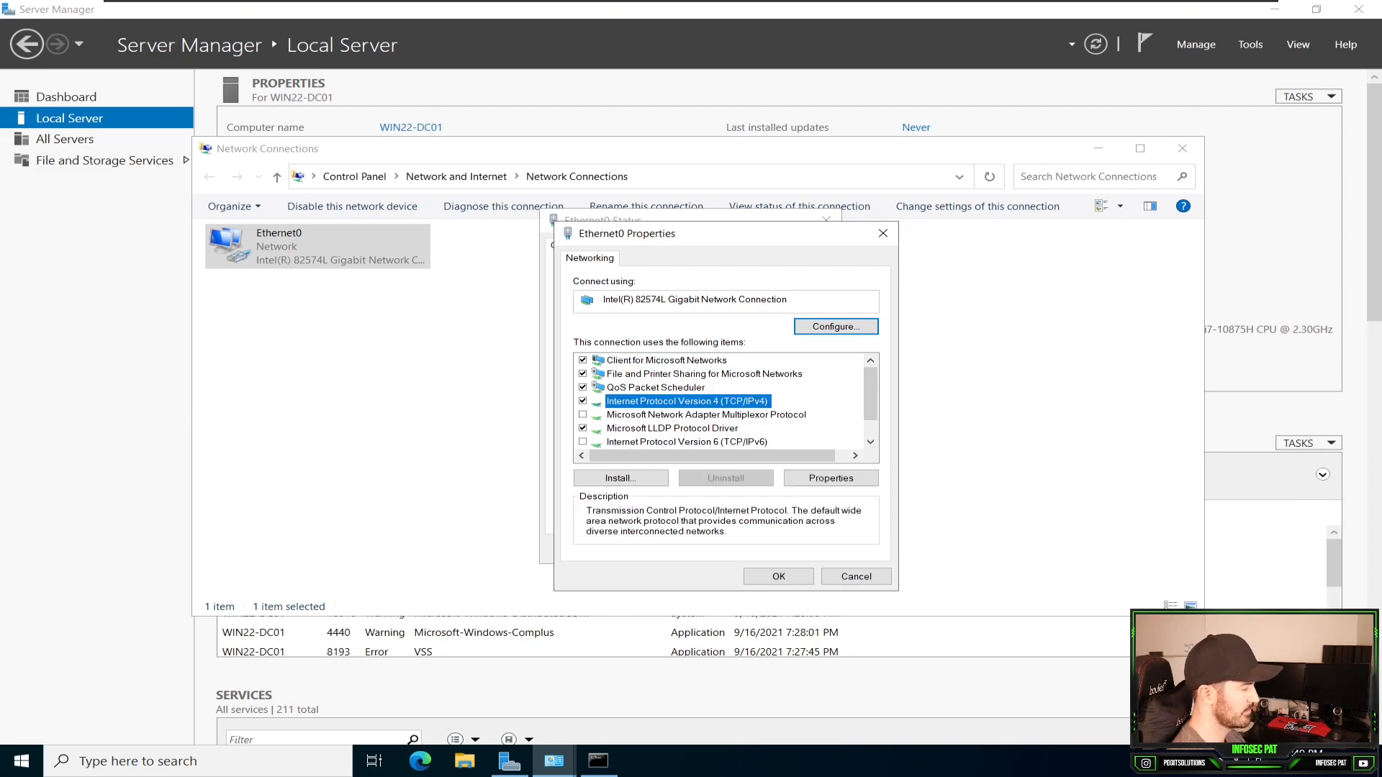
pyautogui.click(830, 478)
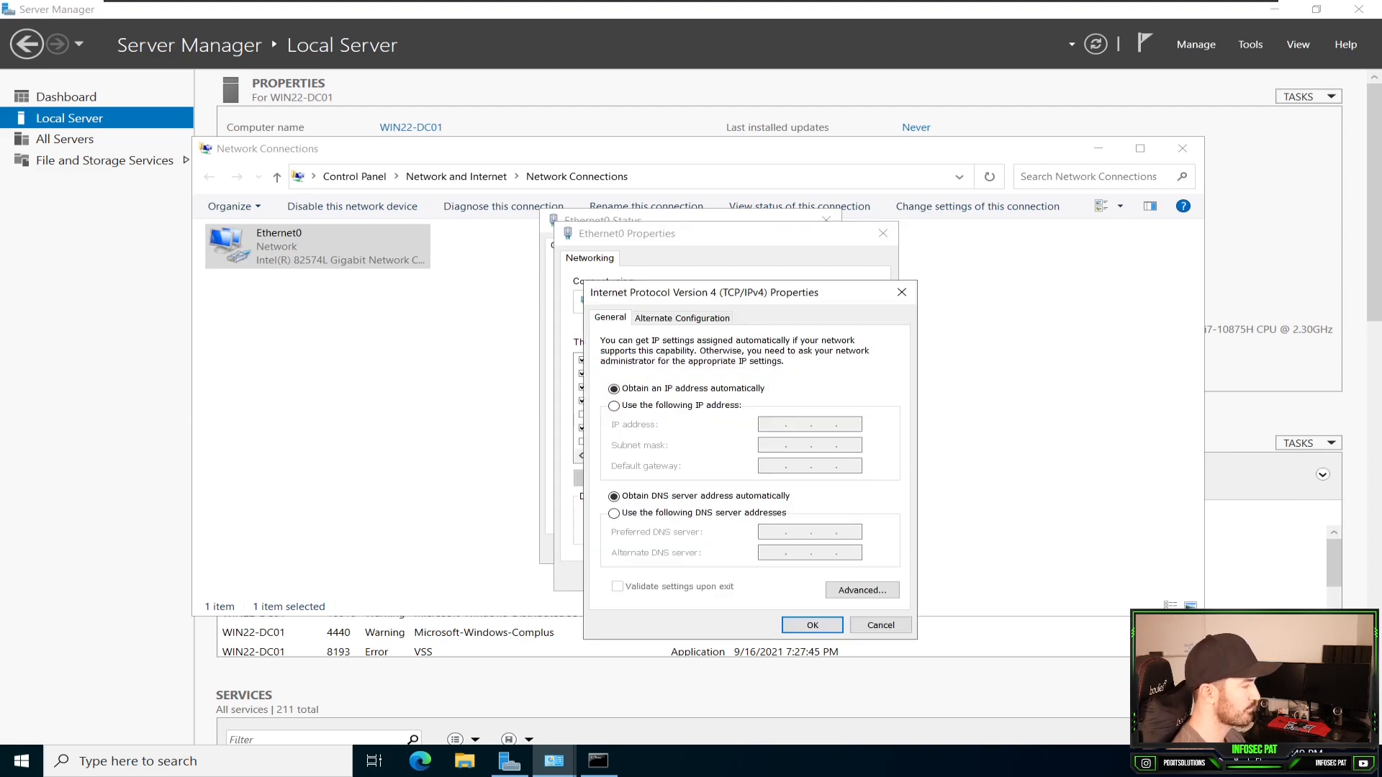
pyautogui.click(614, 405)
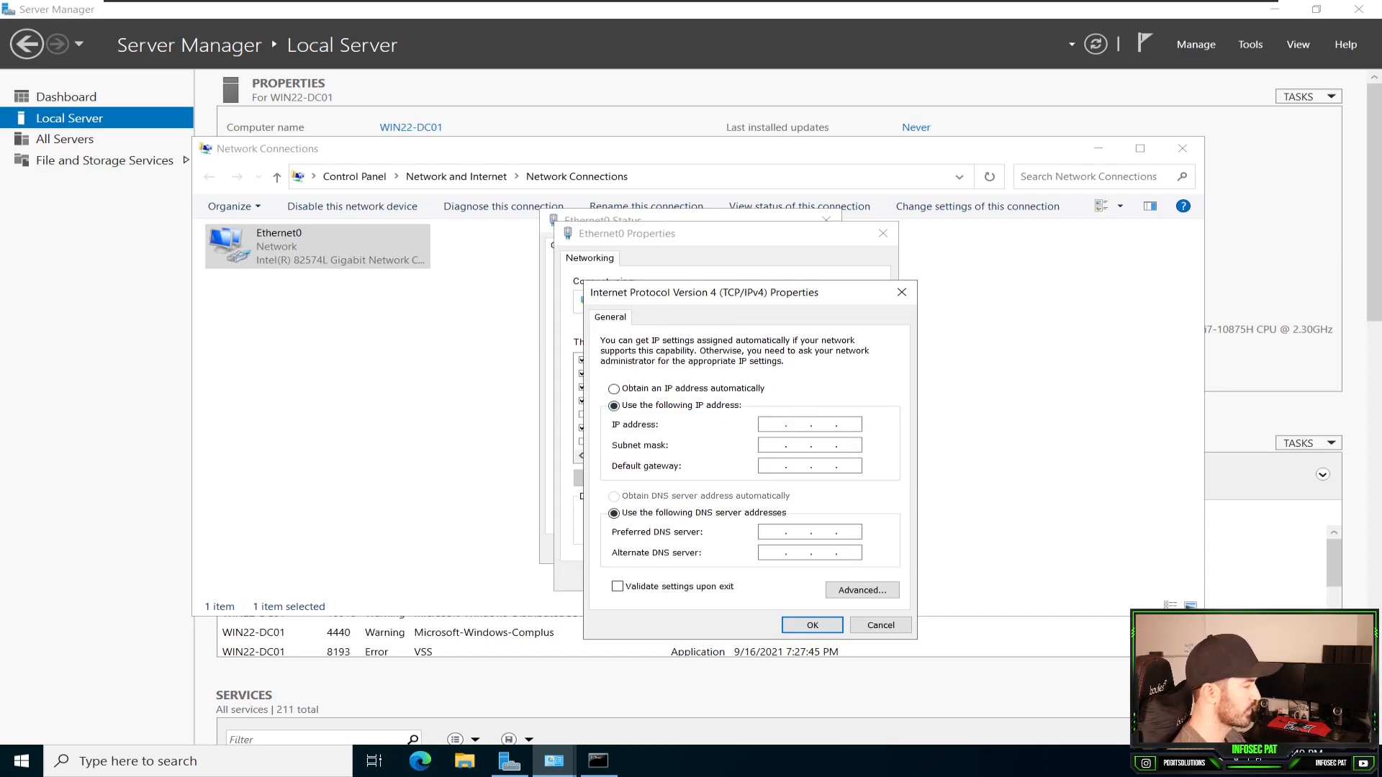
pyautogui.write('192 . 168 . 99 . 100')
pyautogui.press('Tab')
pyautogui.press('Tab')
pyautogui.write('192')
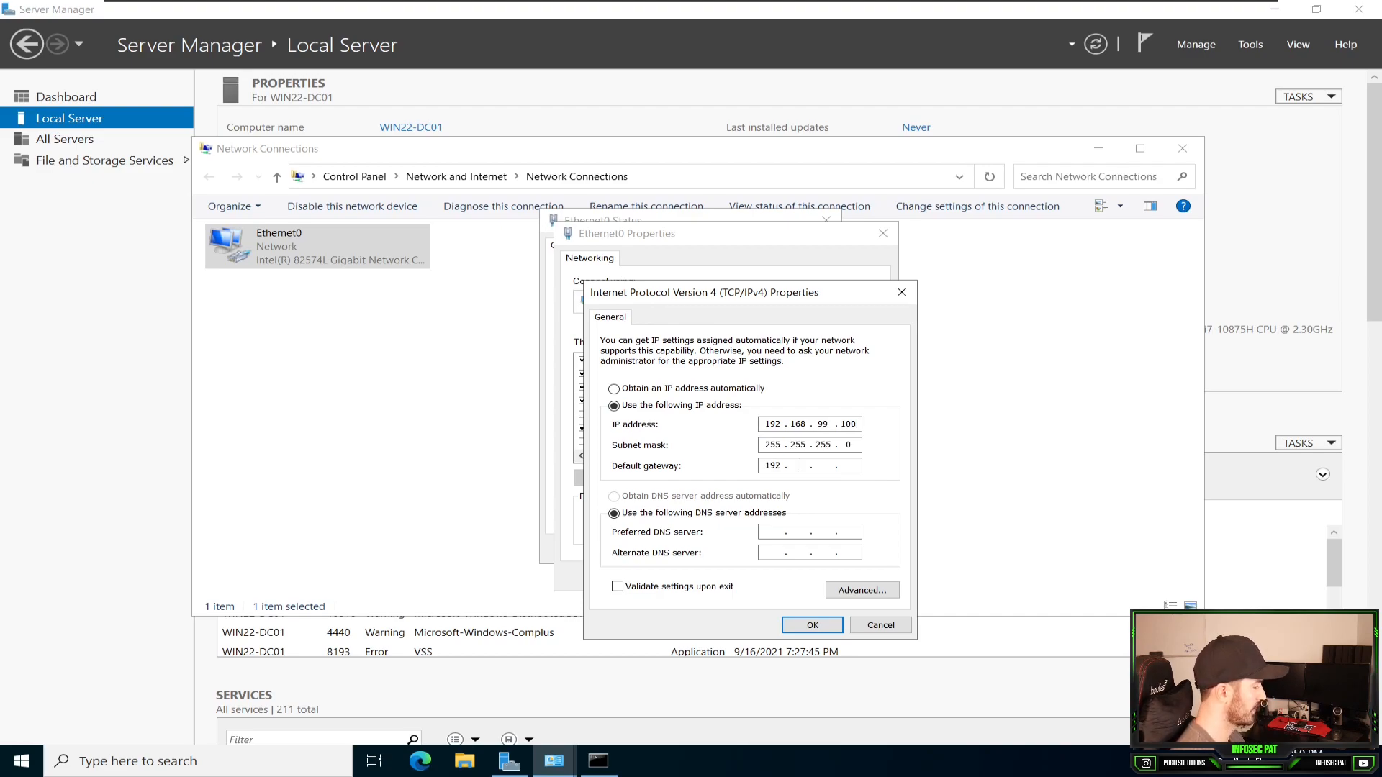
pyautogui.write('16899')
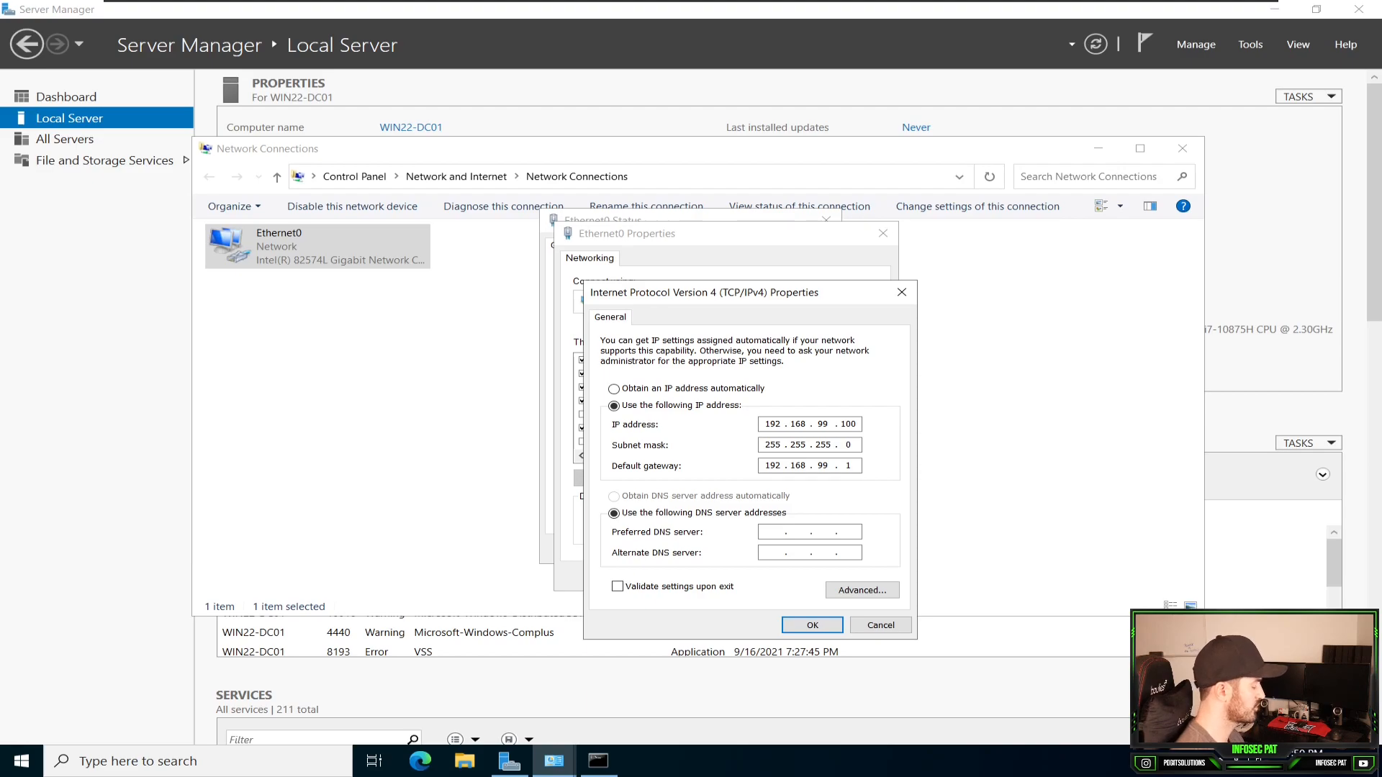
# - Set the preferred DNS server to 192.168.50.1 and the alternate to 8.8.8.8, checking the DNS server listed by ipconfig
pyautogui.write('19')
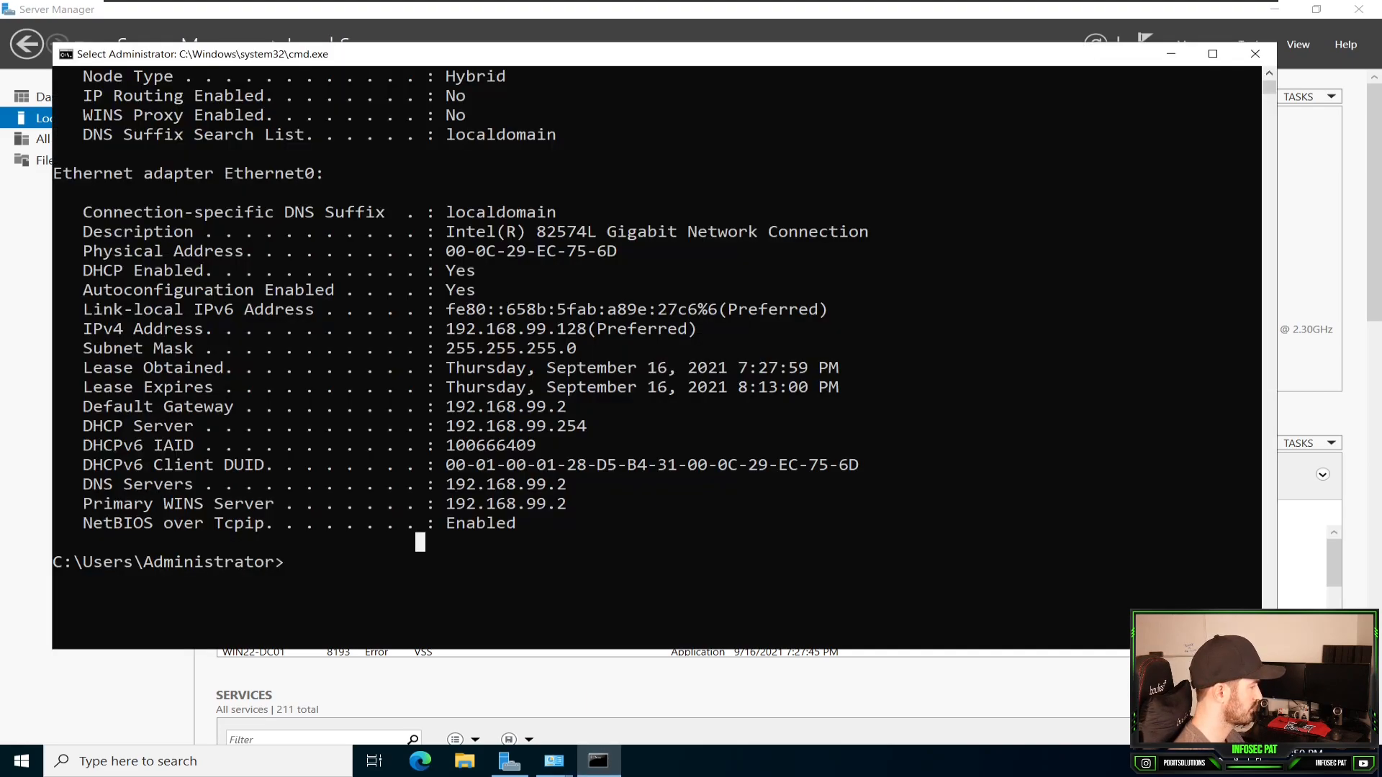
pyautogui.moveTo(123, 483); pyautogui.dragTo(587, 484)
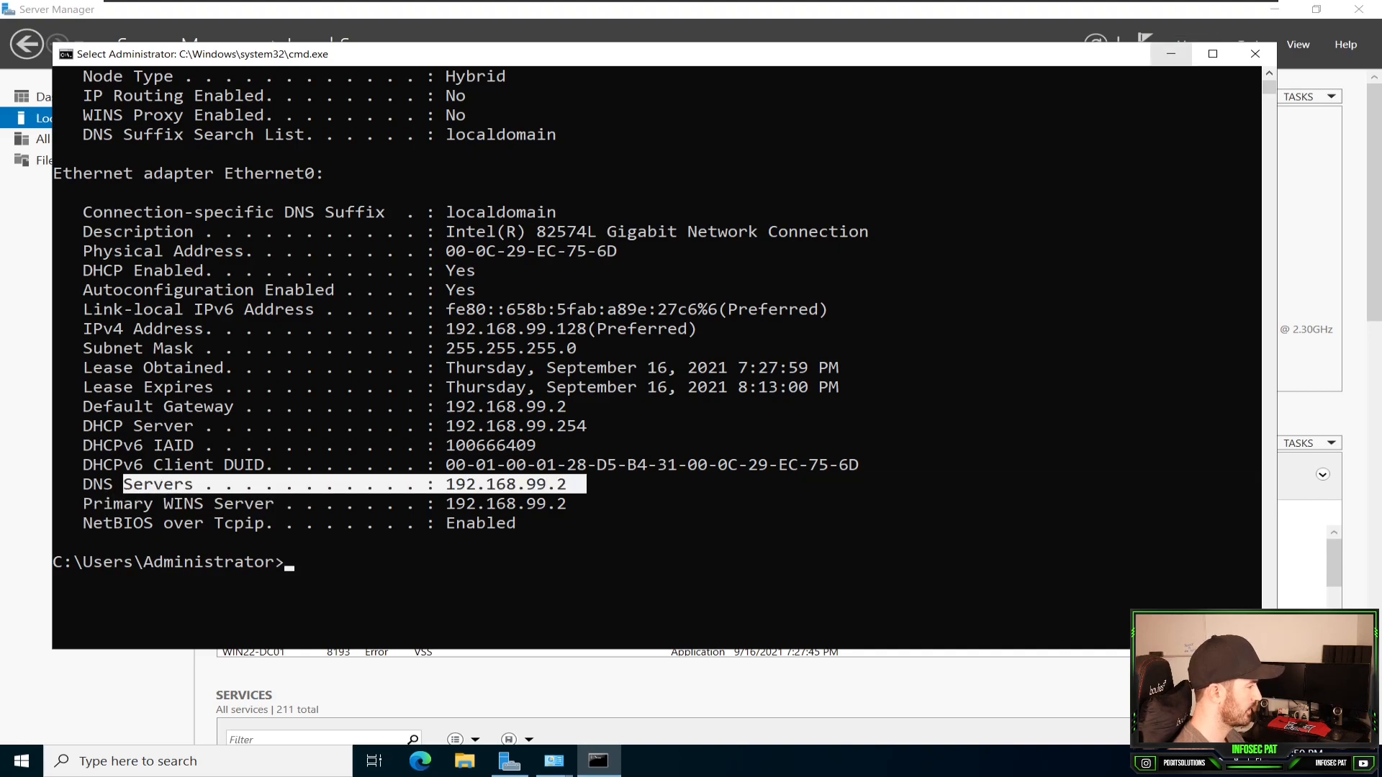
pyautogui.click(1171, 53)
pyautogui.write('2168')
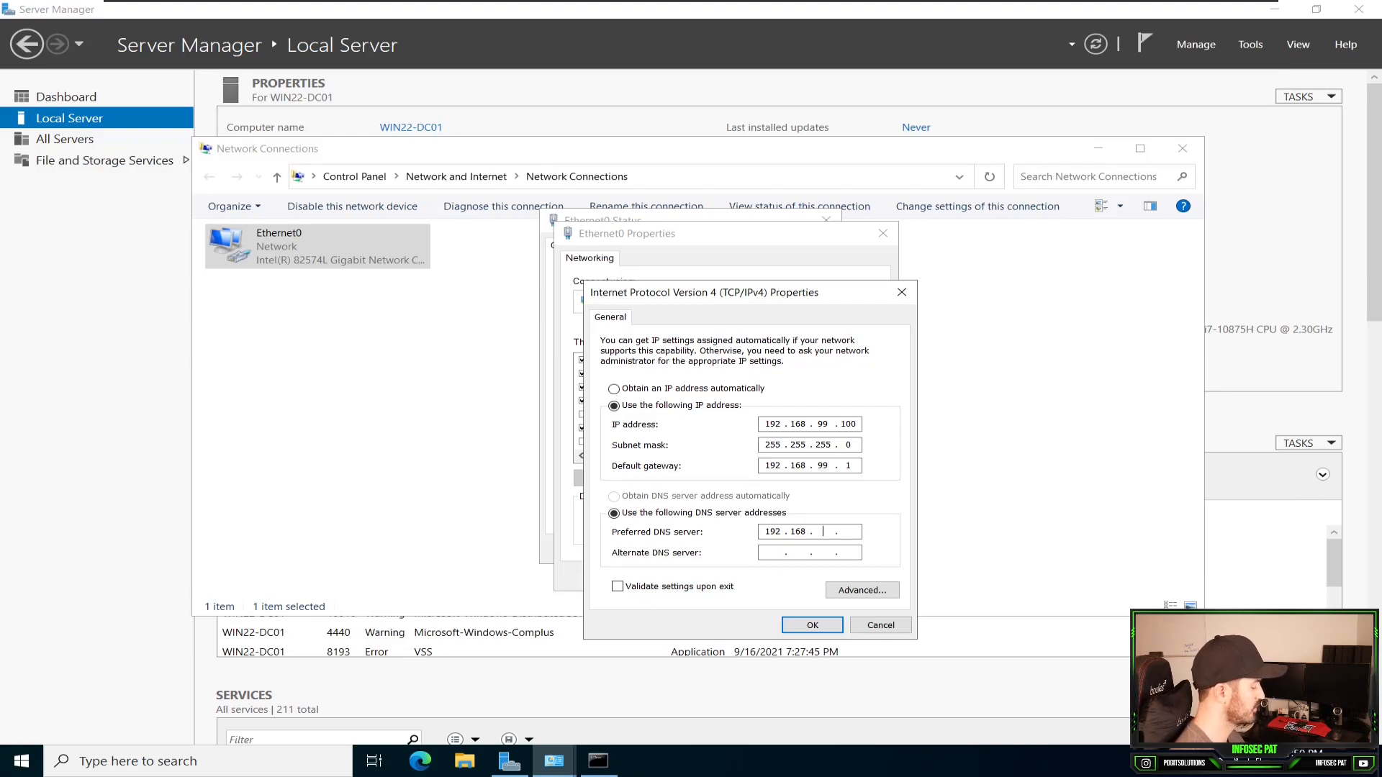
pyautogui.write('50')
pyautogui.write('1')
pyautogui.press('Tab')
pyautogui.write('88.8.8')
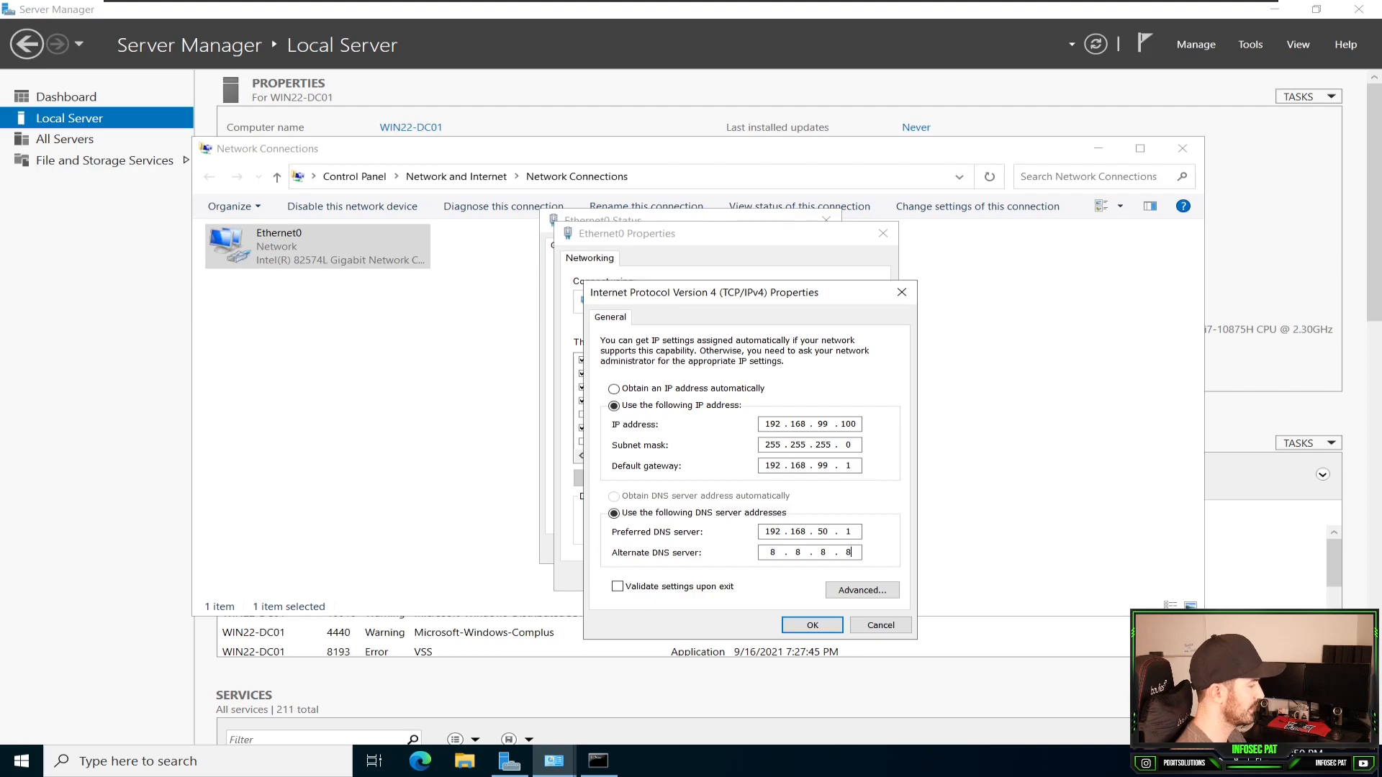
# - Enable validation of the IPv4 settings upon exit, apply the adapter changes and close the Ethernet0 status
pyautogui.click(617, 587)
pyautogui.click(812, 625)
pyautogui.click(778, 577)
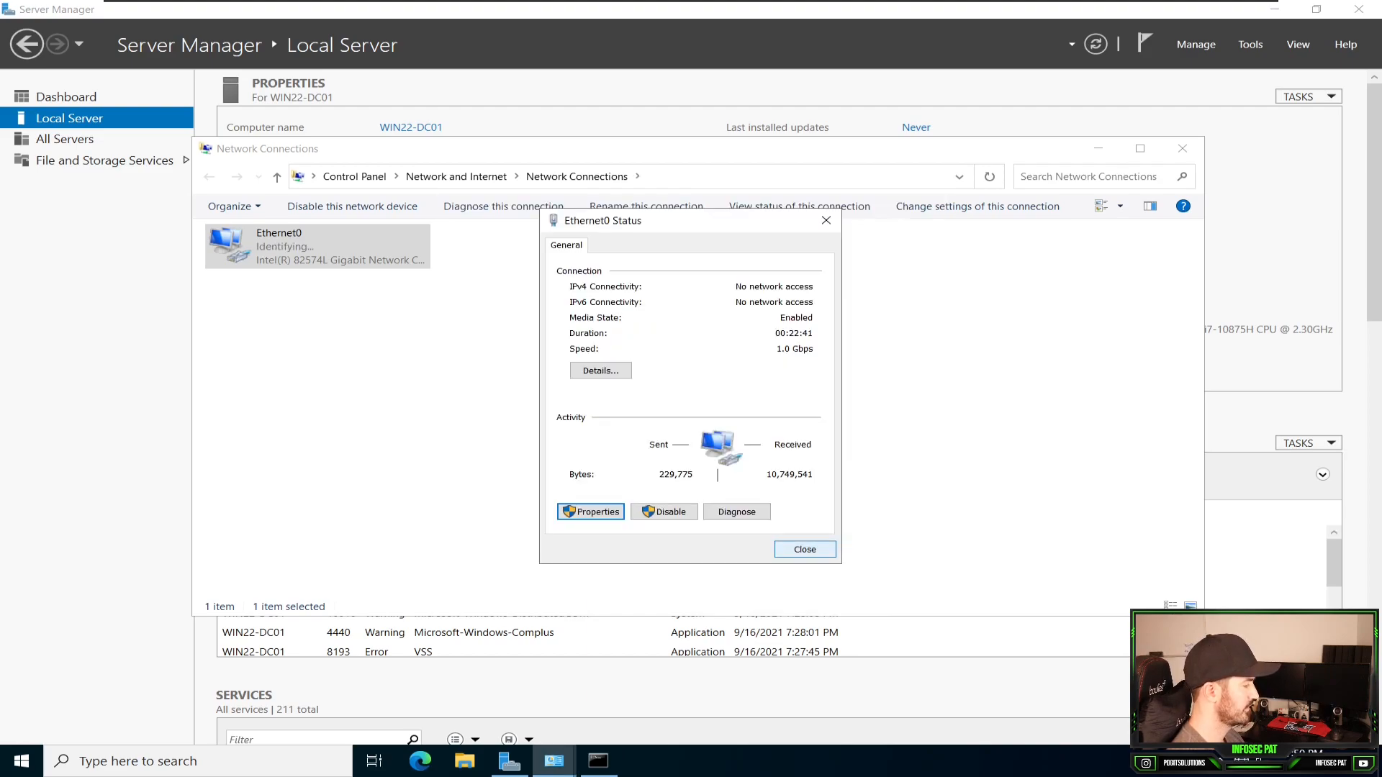
pyautogui.click(804, 549)
# - Test connectivity from the Command Prompt by pinging 8.8.8.8
pyautogui.click(598, 761)
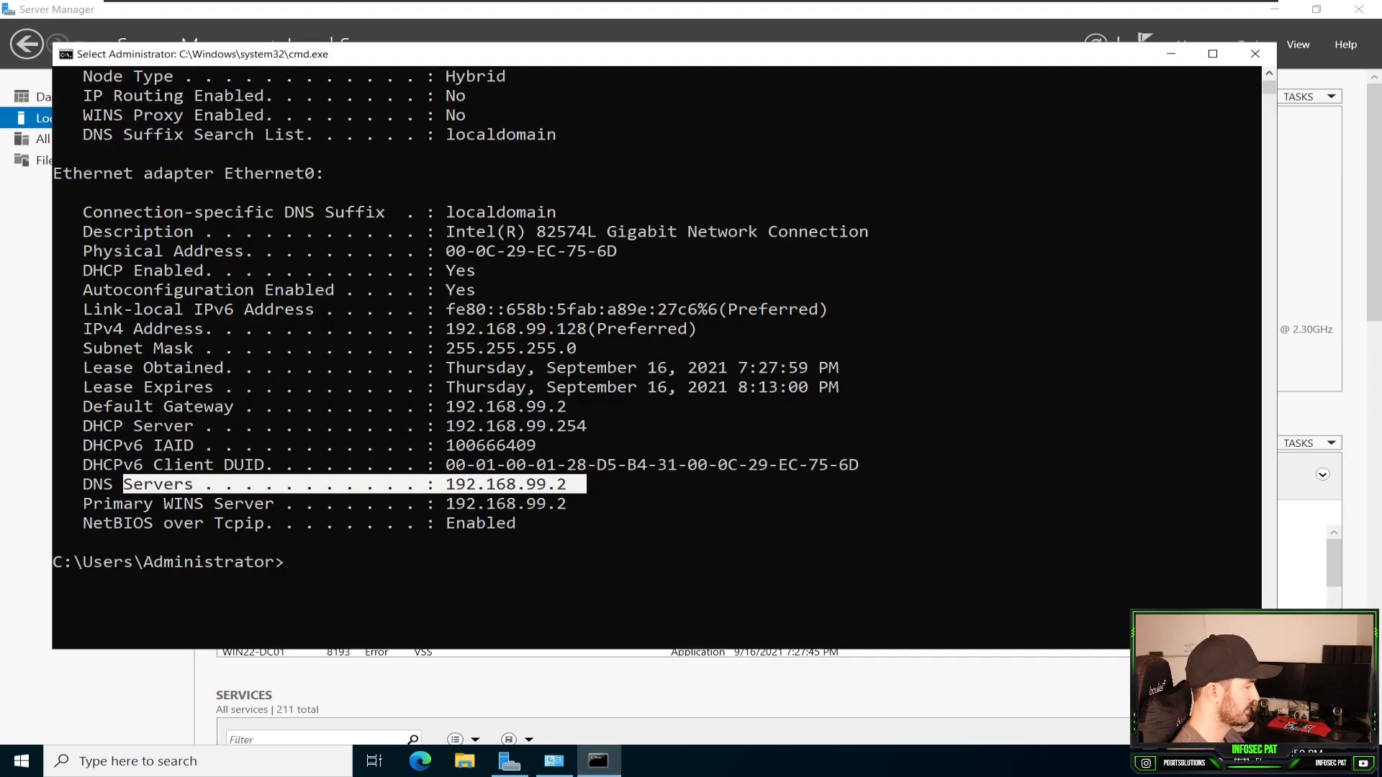
pyautogui.write('pi')
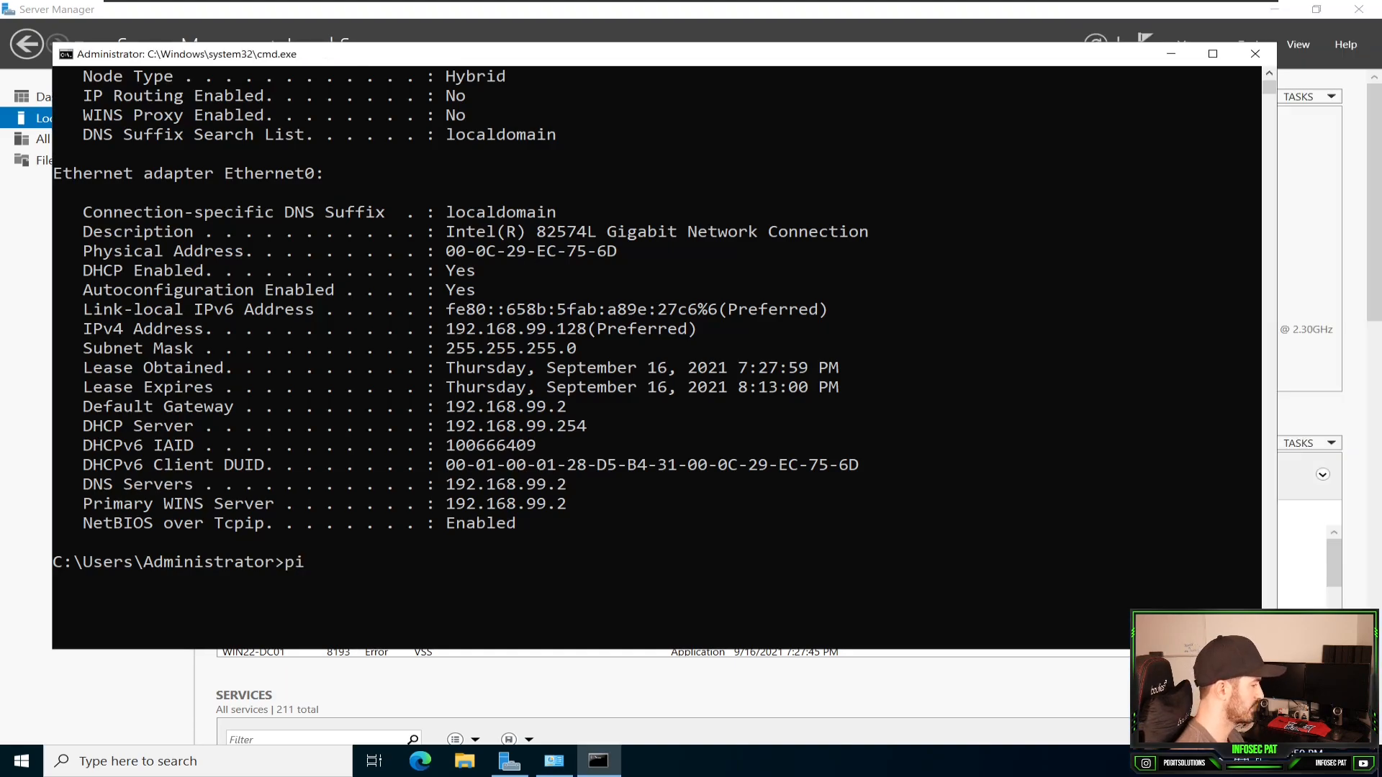
pyautogui.write('ng 8.8.8.8')
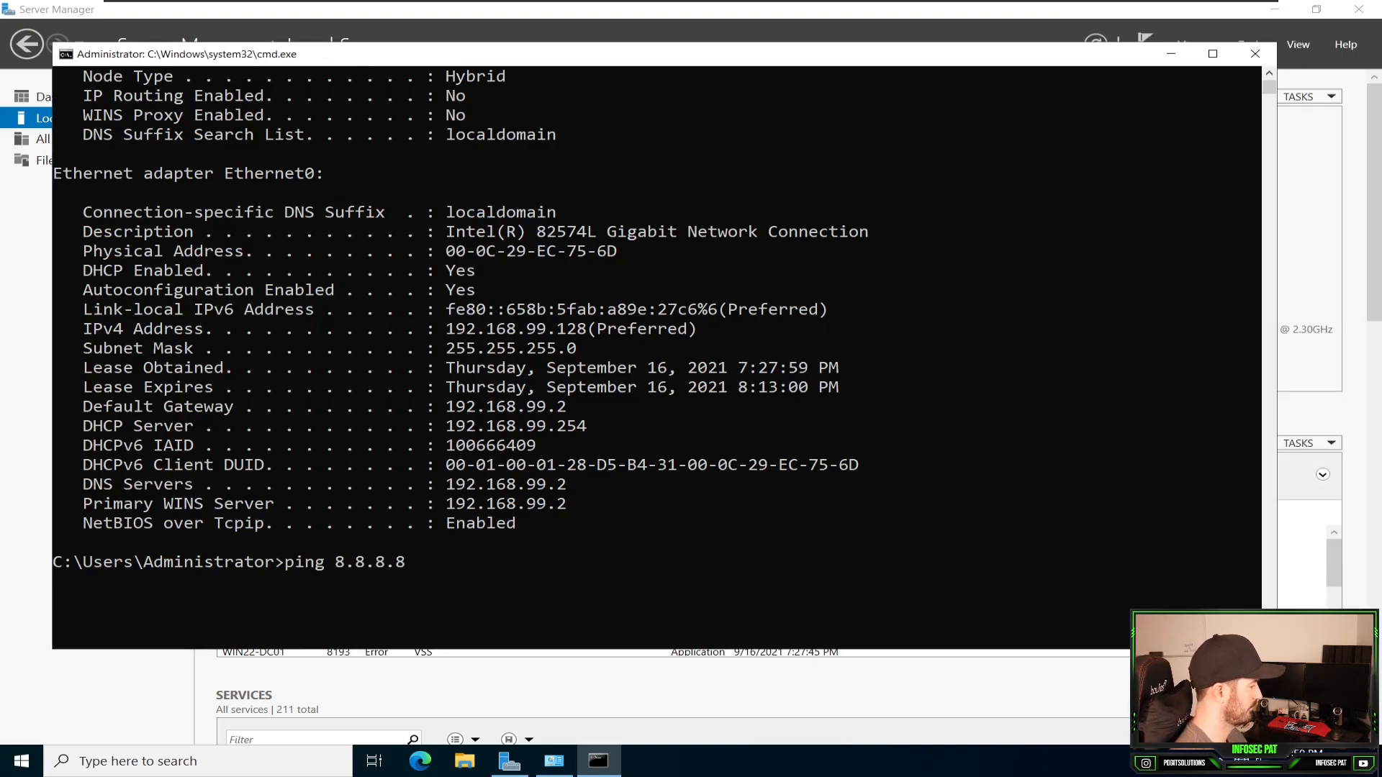
pyautogui.press('Return')
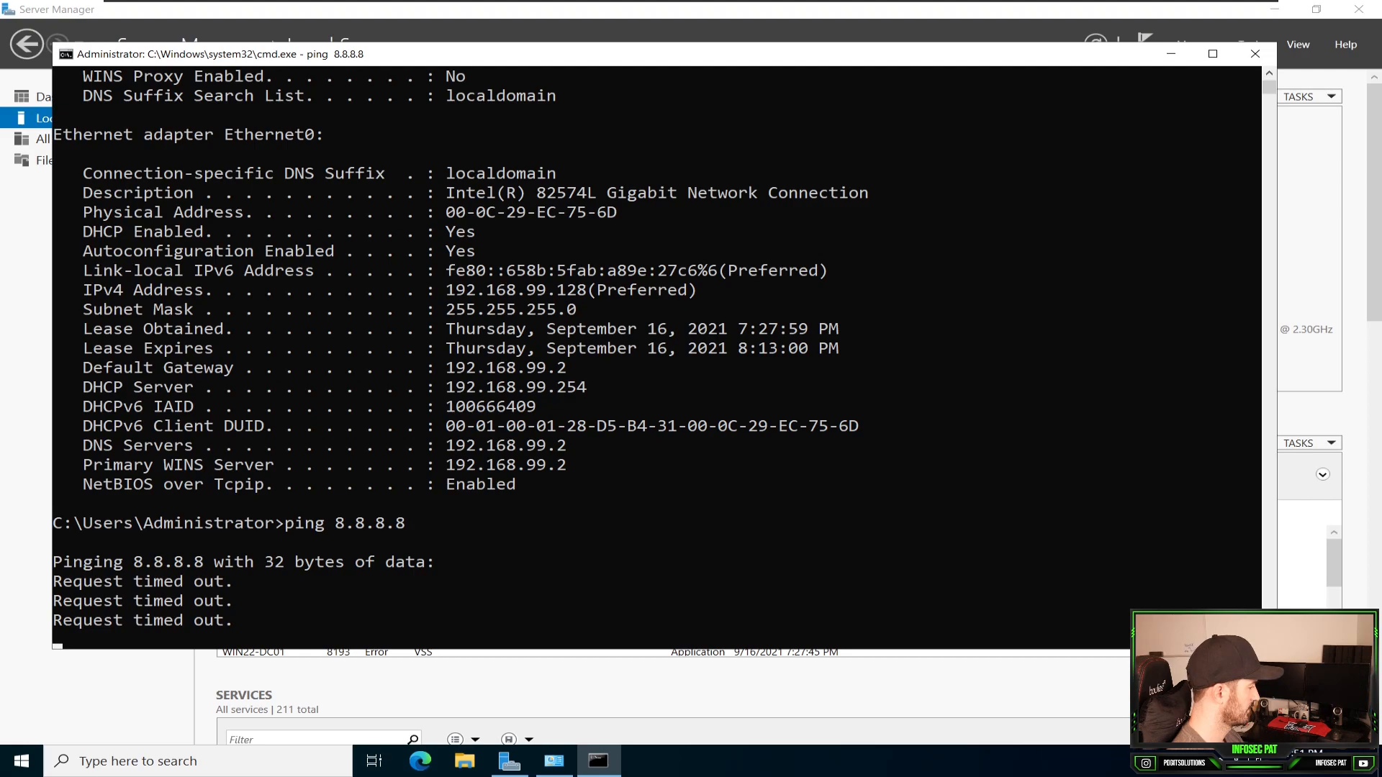
# - Stop the running ping, clear the console, ping 8.8.8.8 again and interrupt it
pyautogui.hotkey('ctrl', 'c')
pyautogui.write('cls')
pyautogui.press('Return')
pyautogui.press('Up')
pyautogui.press('Up')
pyautogui.press('Return')
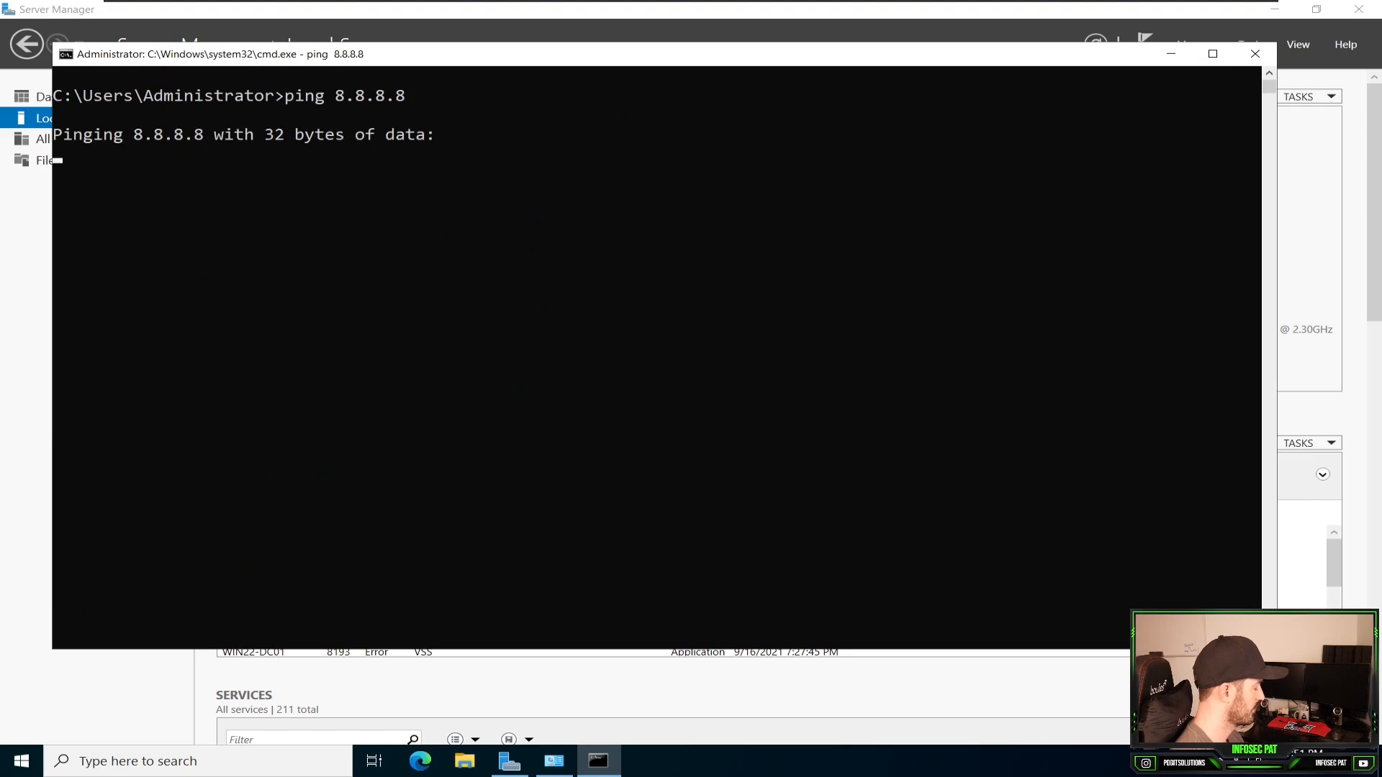
pyautogui.hotkey('ctrl', 'c')
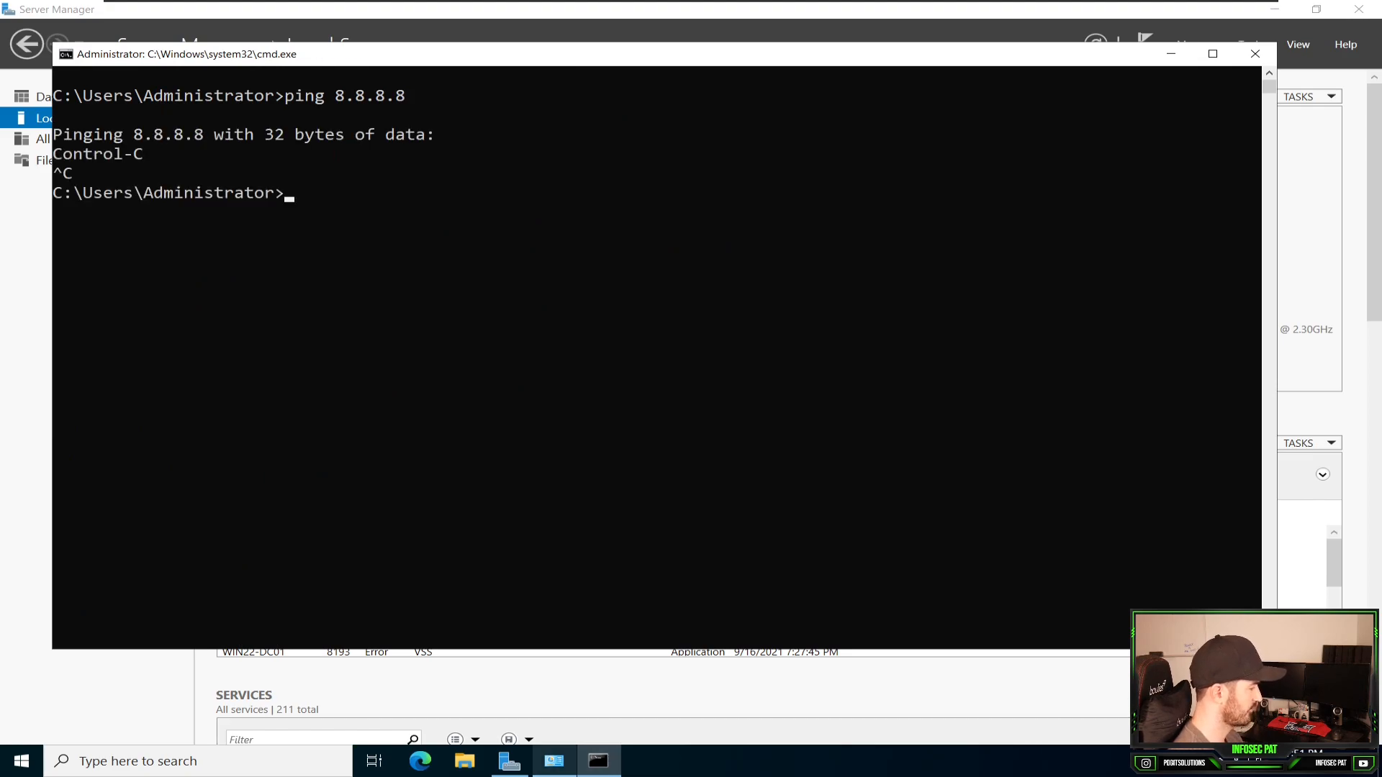
# - Show the Network Connections window in the Details view
pyautogui.click(553, 761)
pyautogui.rightClick(319, 353)
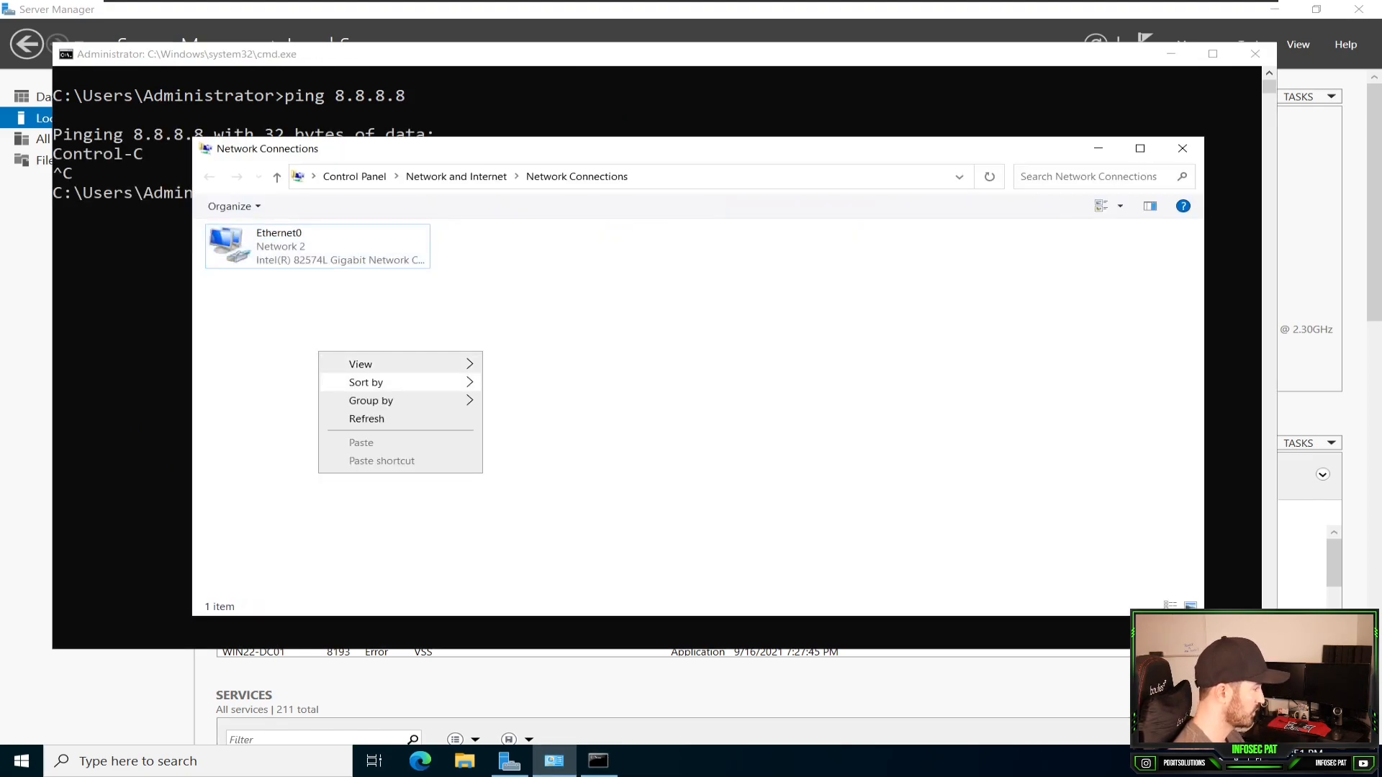
pyautogui.moveTo(403, 364)
pyautogui.click(527, 455)
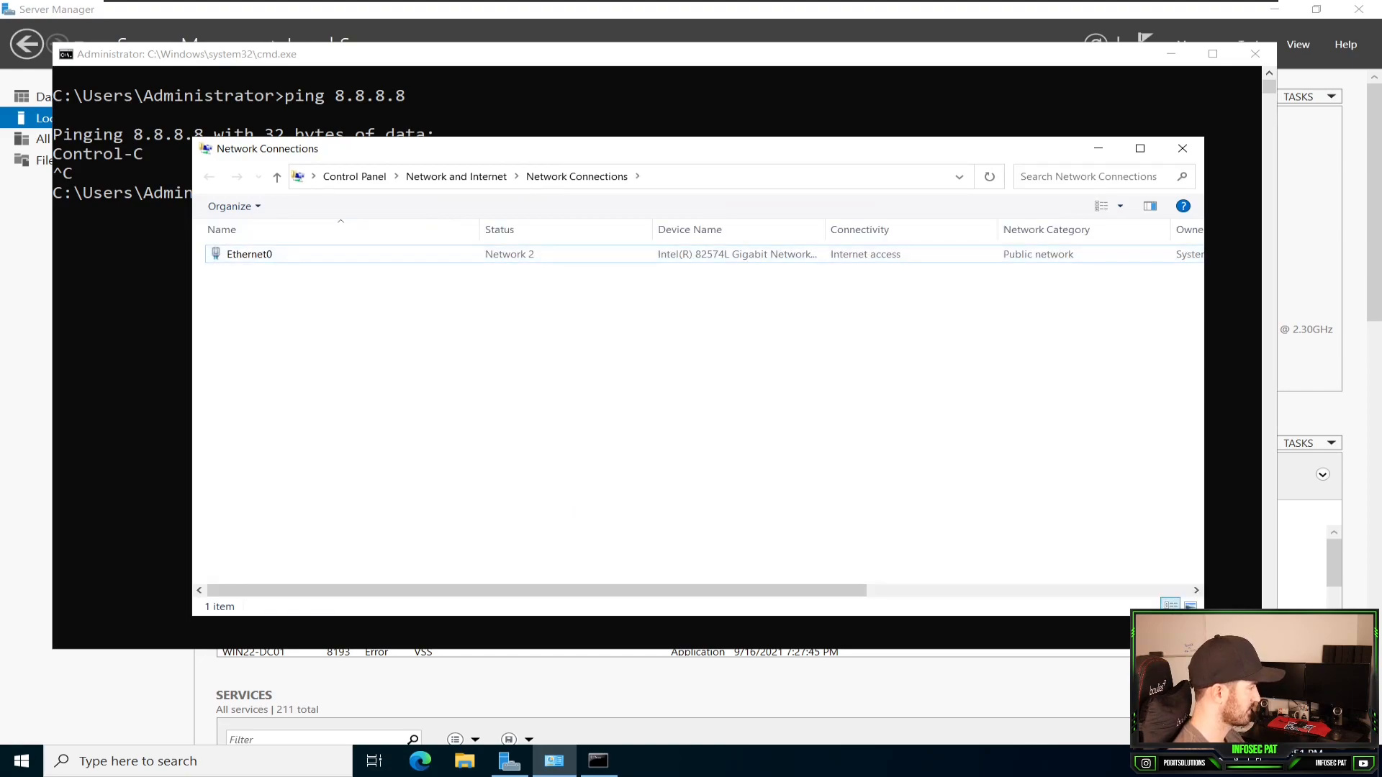
# - Ping google.com from the Command Prompt, interrupt it and return to Network Connections
pyautogui.hotkey('alt', 'Tab')
pyautogui.write('poi')
pyautogui.press('BackSpace')
pyautogui.press('BackSpace')
pyautogui.press('BackSpace')
pyautogui.write('ping google.com')
pyautogui.press('Return')
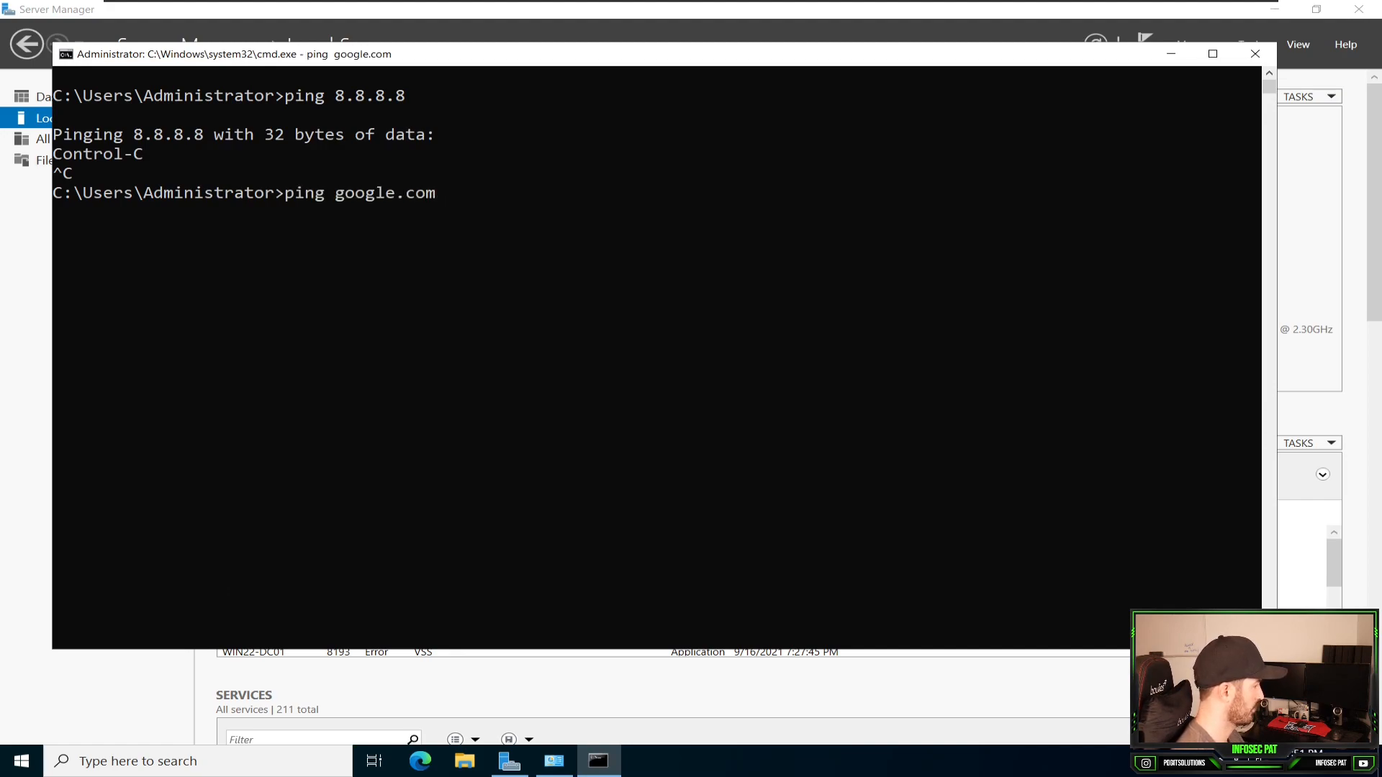
pyautogui.hotkey('ctrl', 'c')
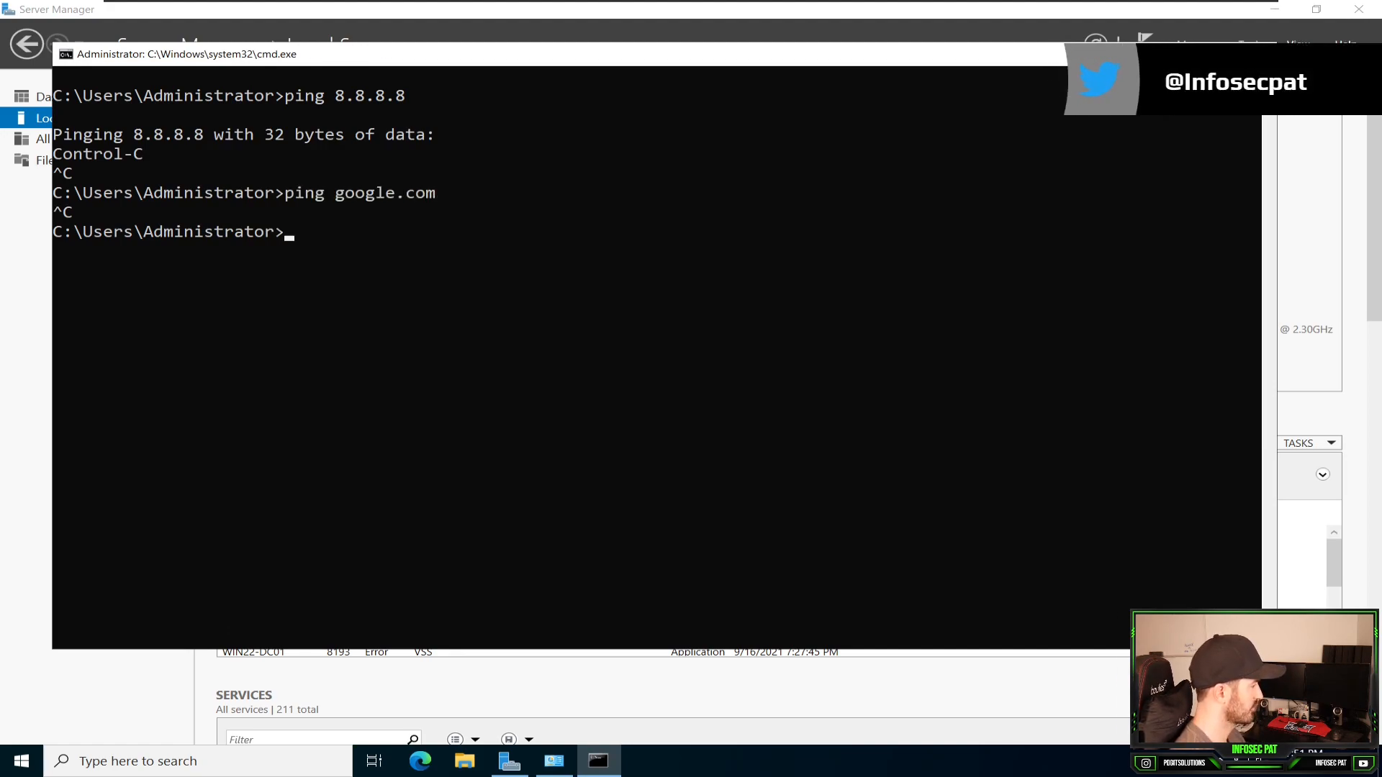
pyautogui.hotkey('alt', 'Tab')
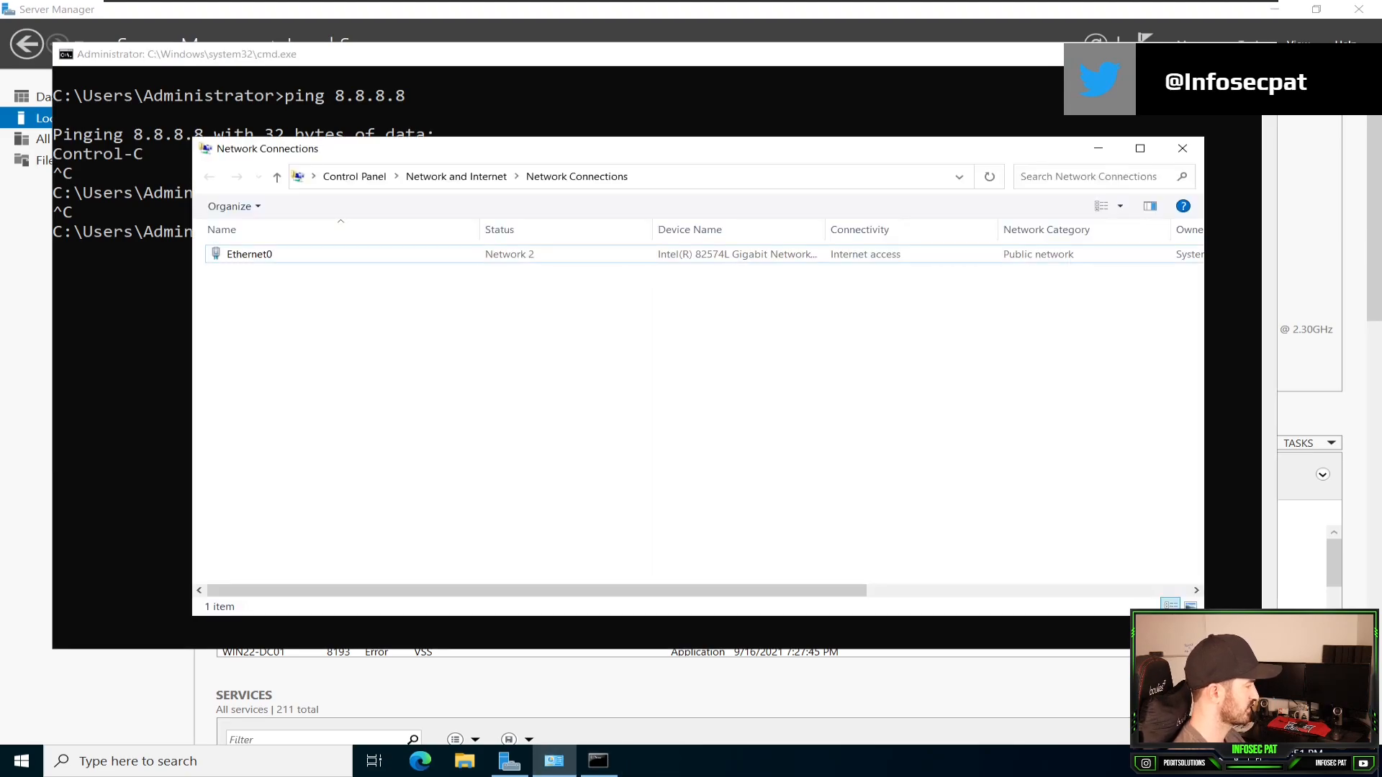
# - Review the network connection details of the Ethernet0 adapter
pyautogui.doubleClick(249, 254)
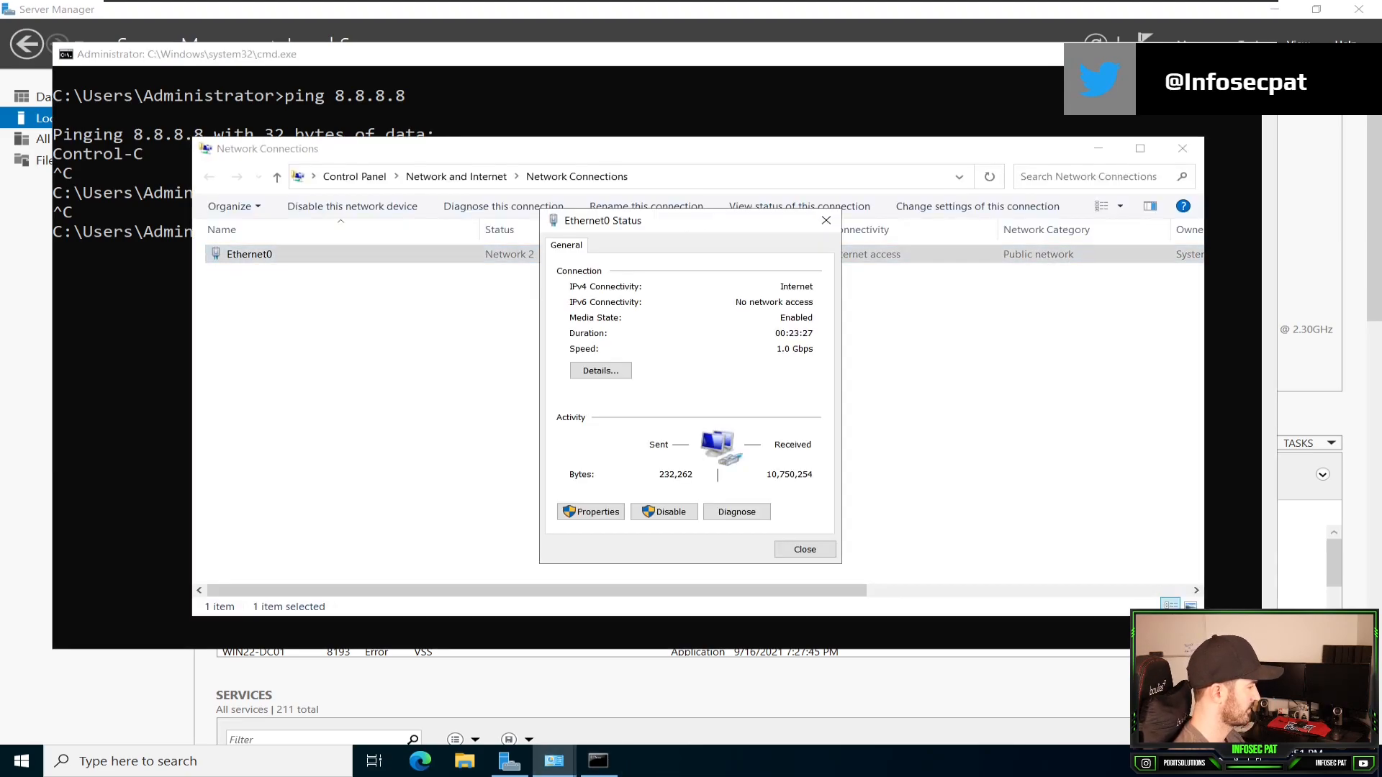
pyautogui.click(600, 370)
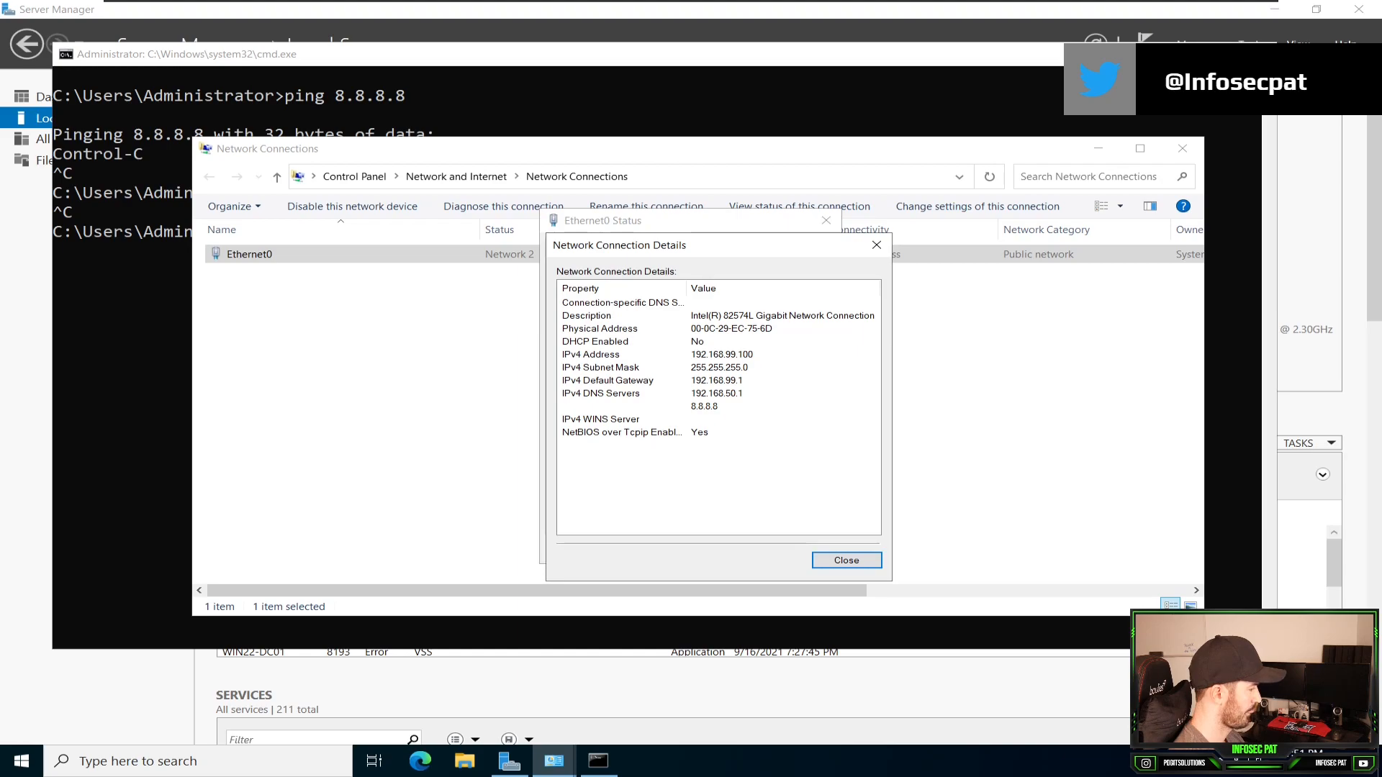
pyautogui.click(846, 560)
# - Set the preferred DNS server to 192.168.99.2 in Ethernet0's Internet Protocol Version 4 (TCP/IPv4) properties
pyautogui.click(592, 511)
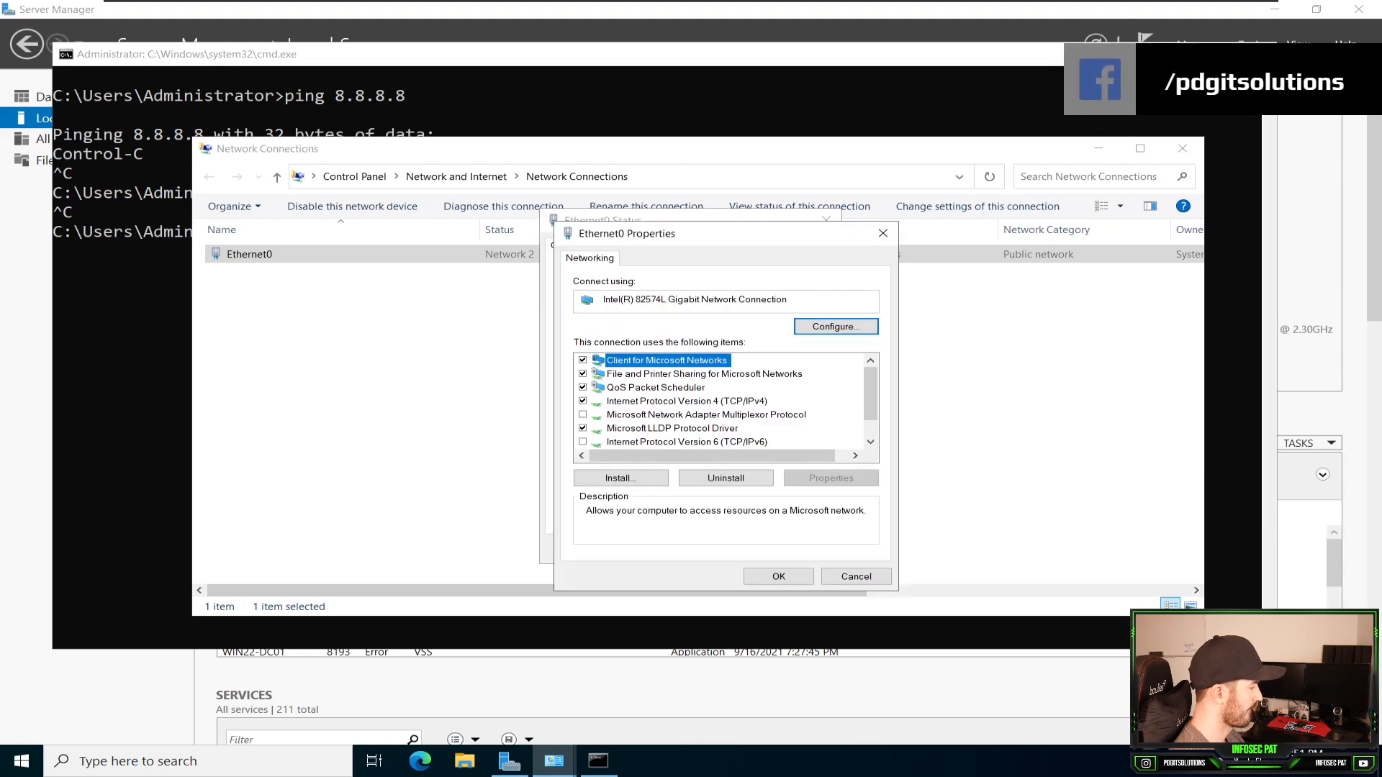
pyautogui.click(656, 388)
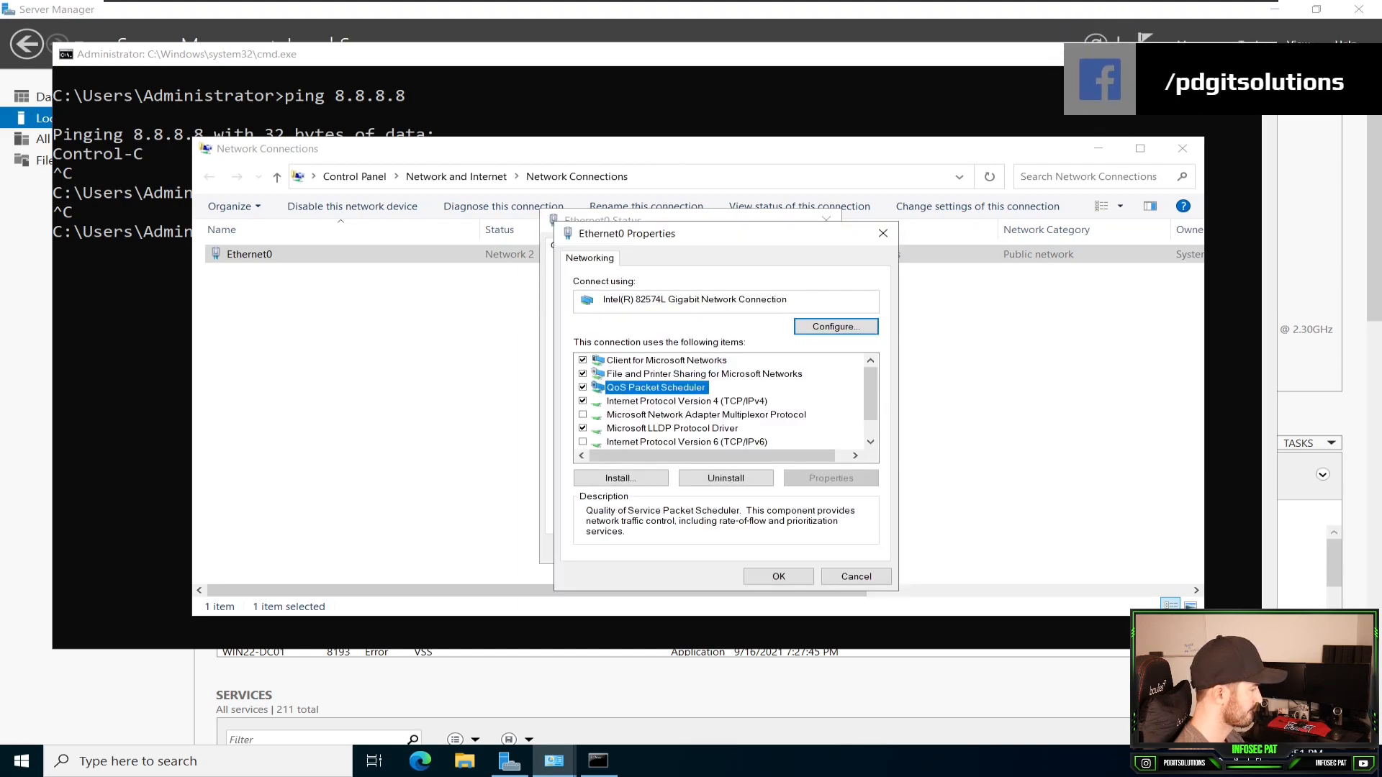
pyautogui.doubleClick(677, 401)
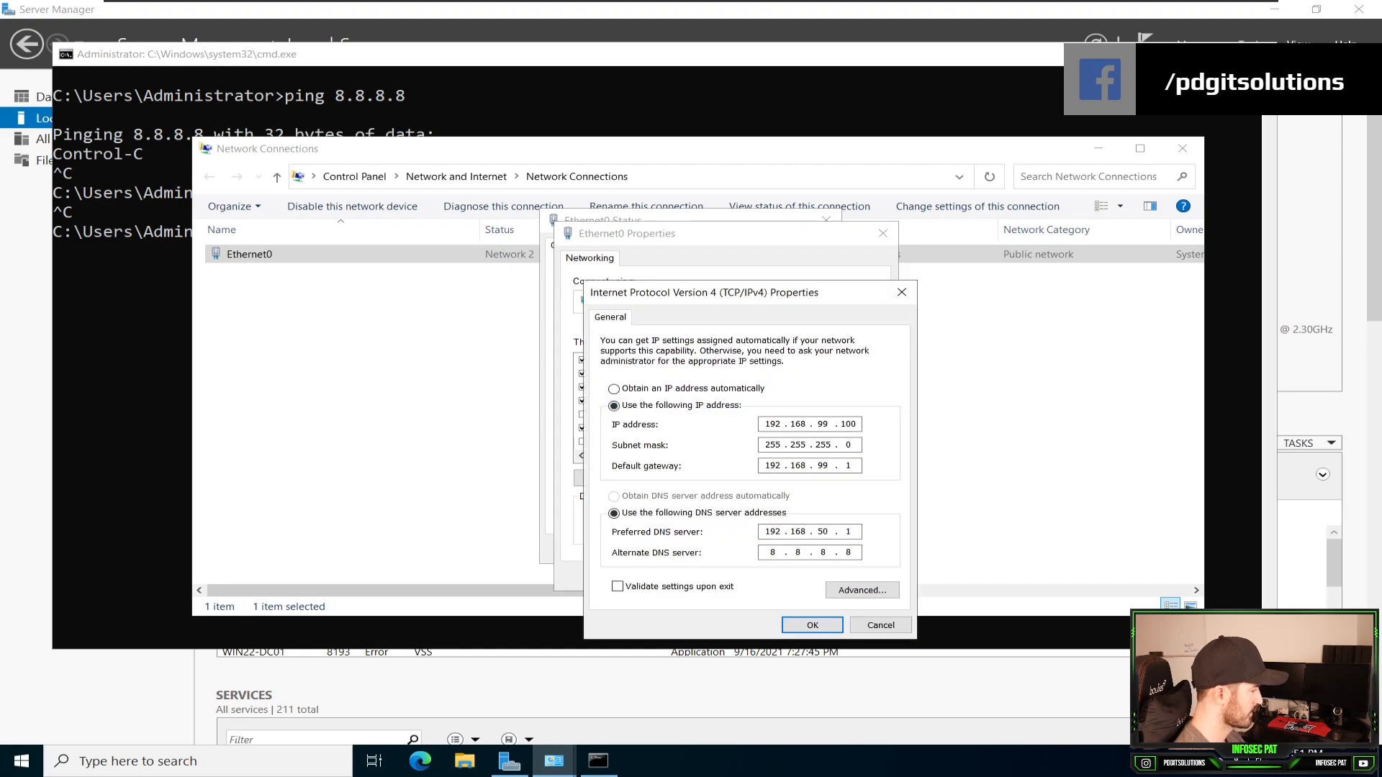
pyautogui.doubleClick(773, 532)
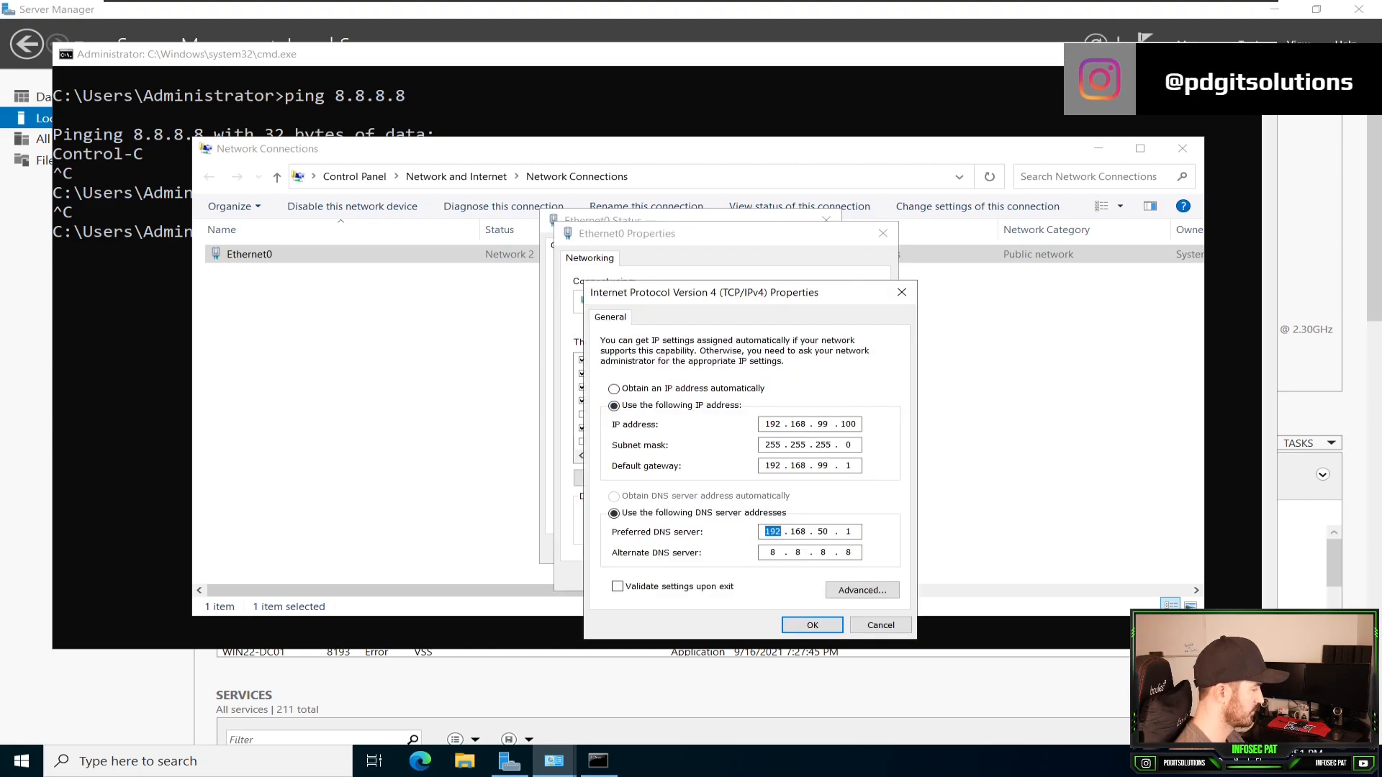
pyautogui.click(828, 532)
pyautogui.press('BackSpace')
pyautogui.press('BackSpace')
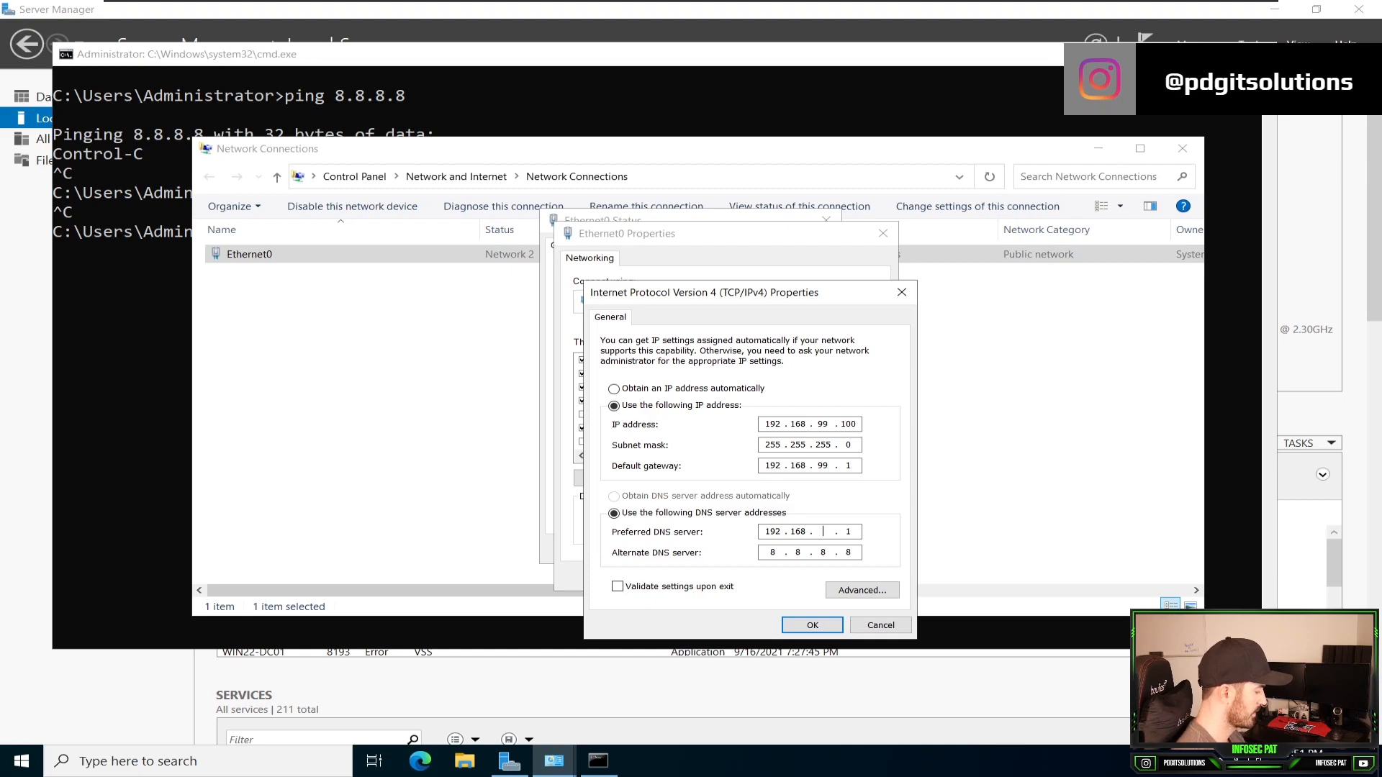
pyautogui.write('99')
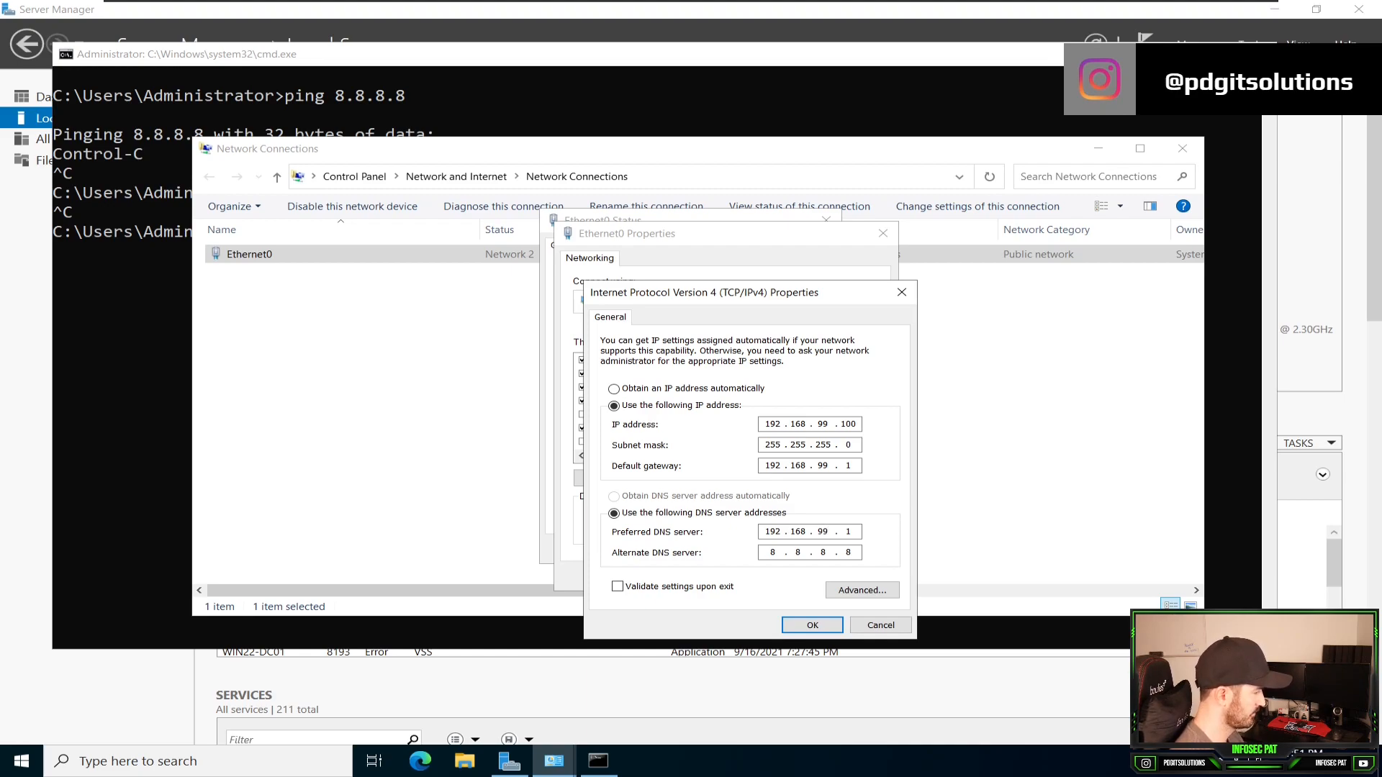
pyautogui.press('BackSpace')
pyautogui.write('2')
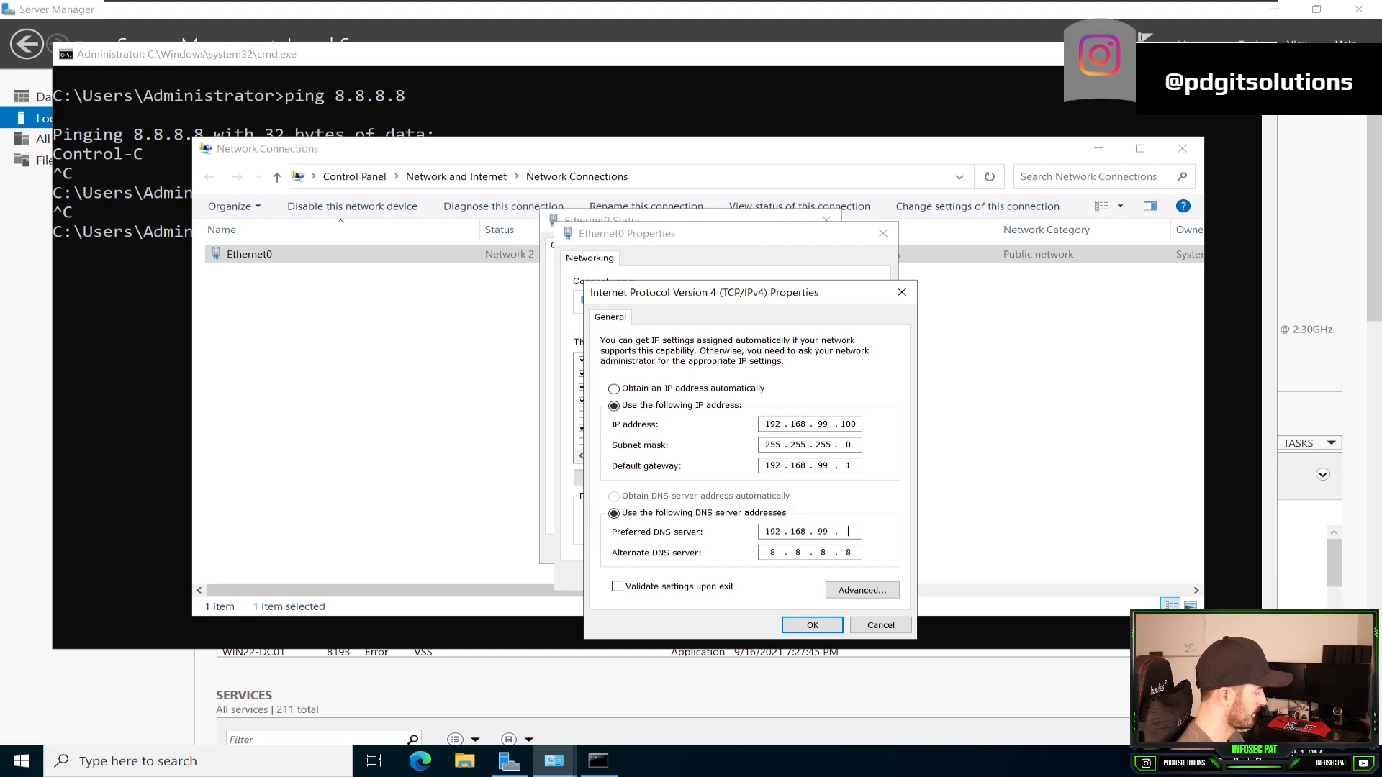
# - Apply the IPv4 settings with validation upon exit enabled, then cancel the network diagnostics and close the Ethernet0 status
pyautogui.click(617, 586)
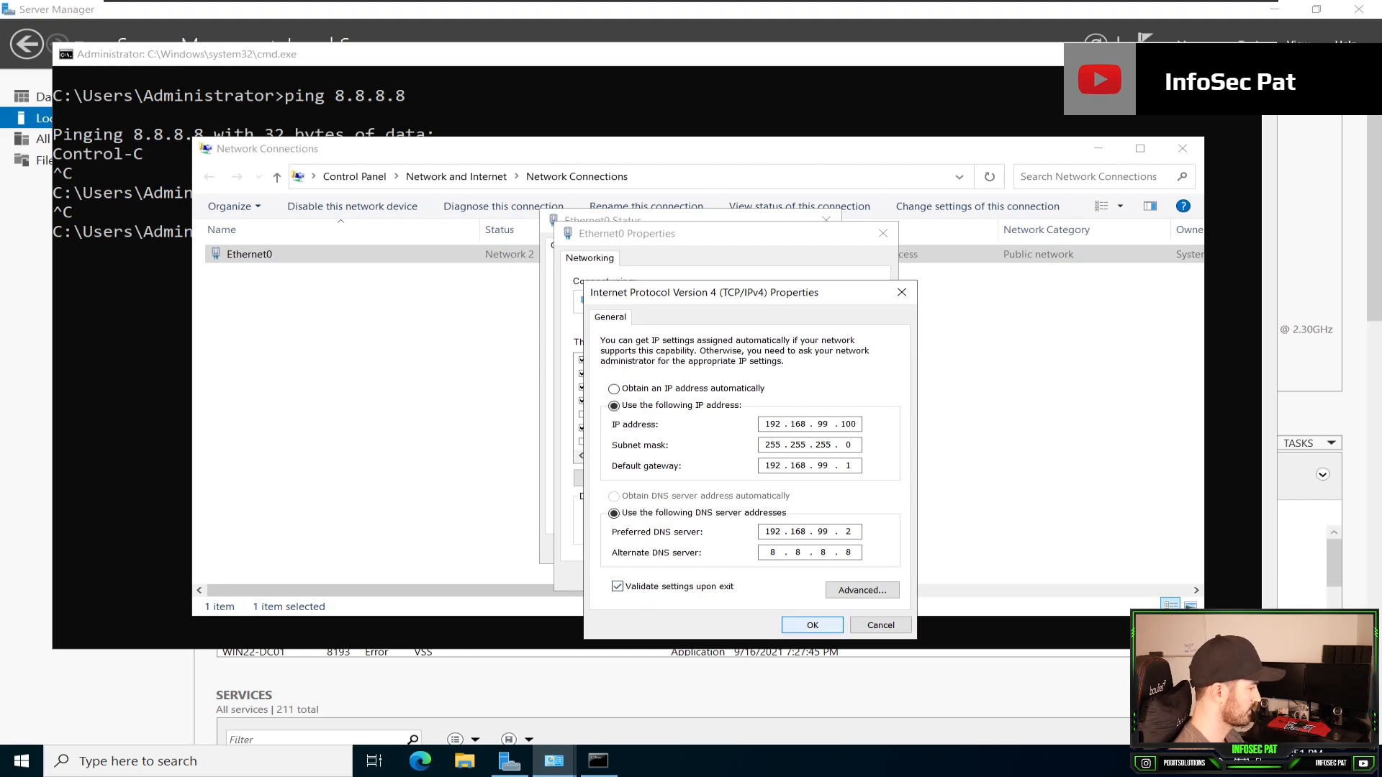
pyautogui.click(812, 625)
pyautogui.click(778, 576)
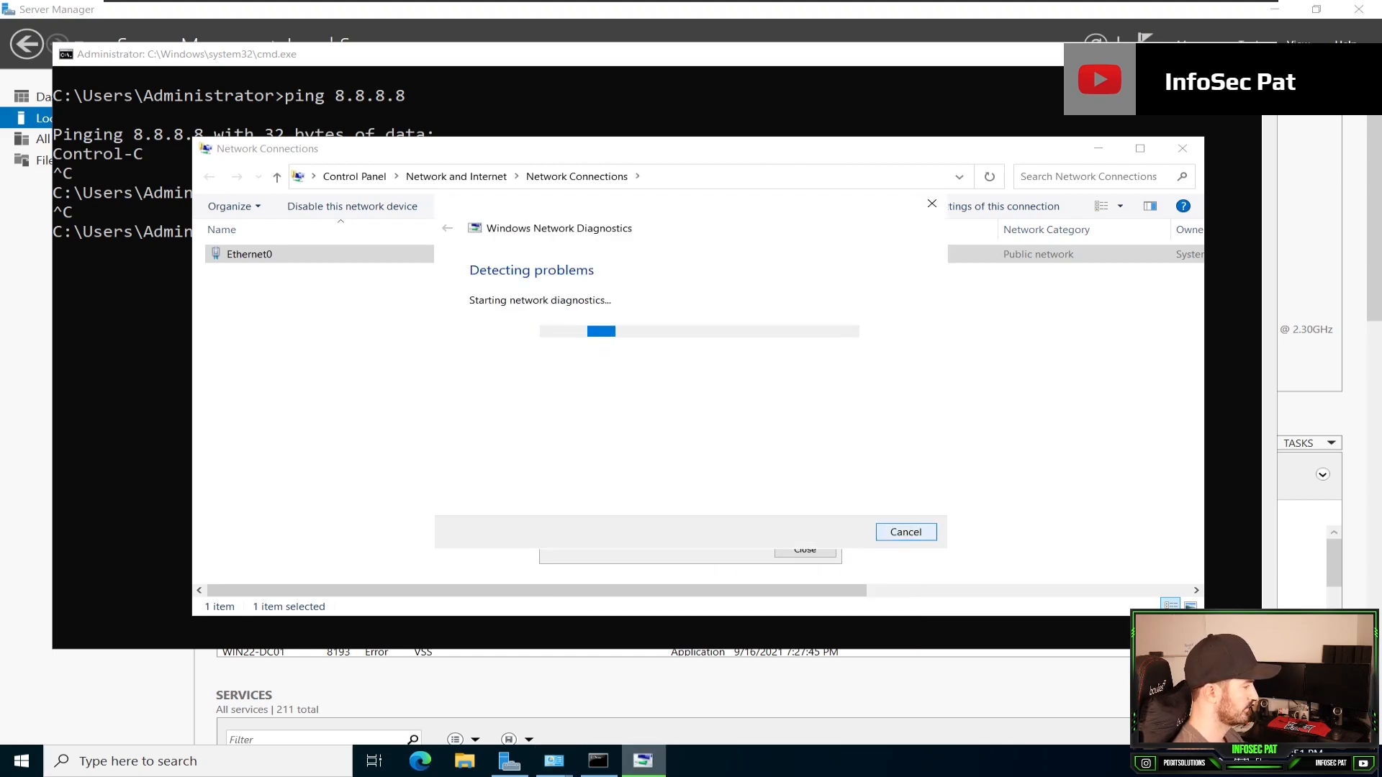
pyautogui.click(905, 532)
pyautogui.click(805, 550)
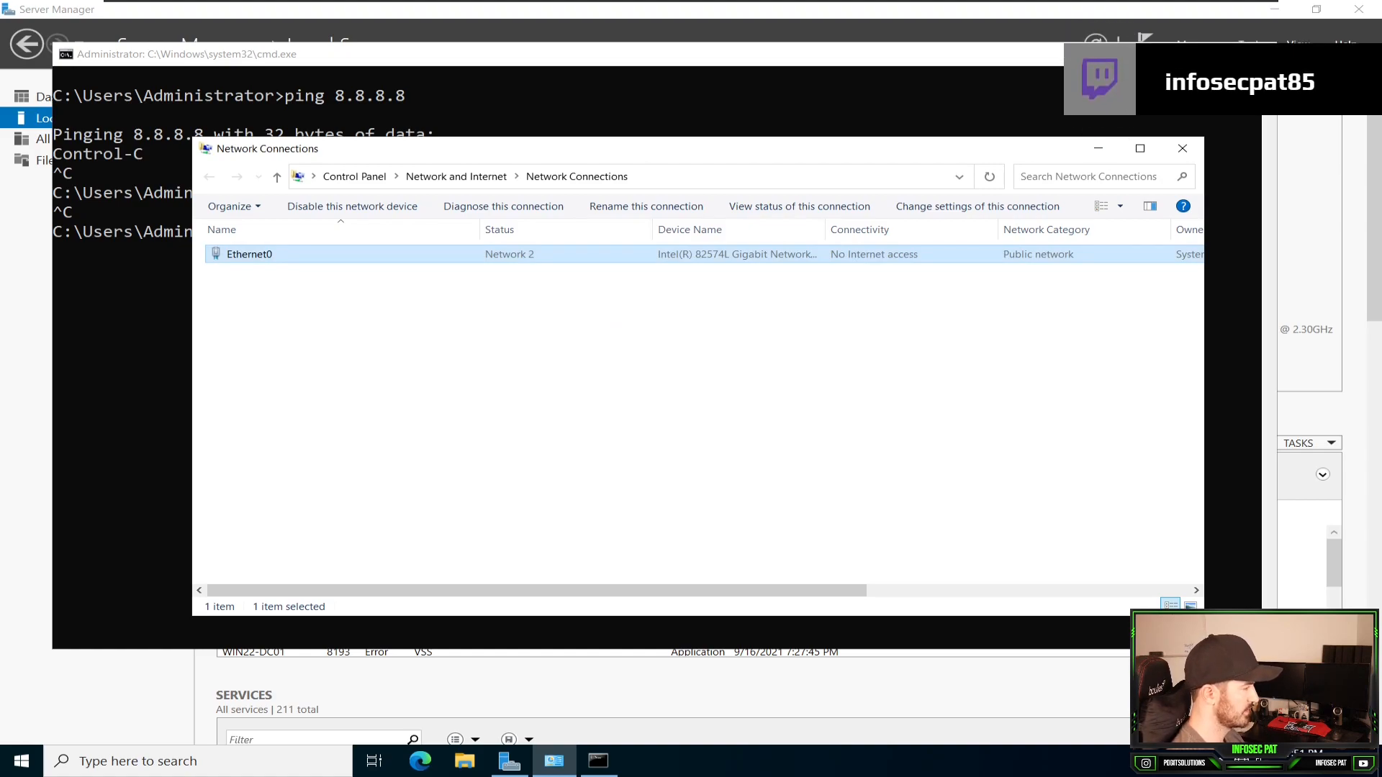
# - Refresh the Network Connections list, then close the Command Prompt and Network Connections windows
pyautogui.click(623, 384)
pyautogui.rightClick(623, 384)
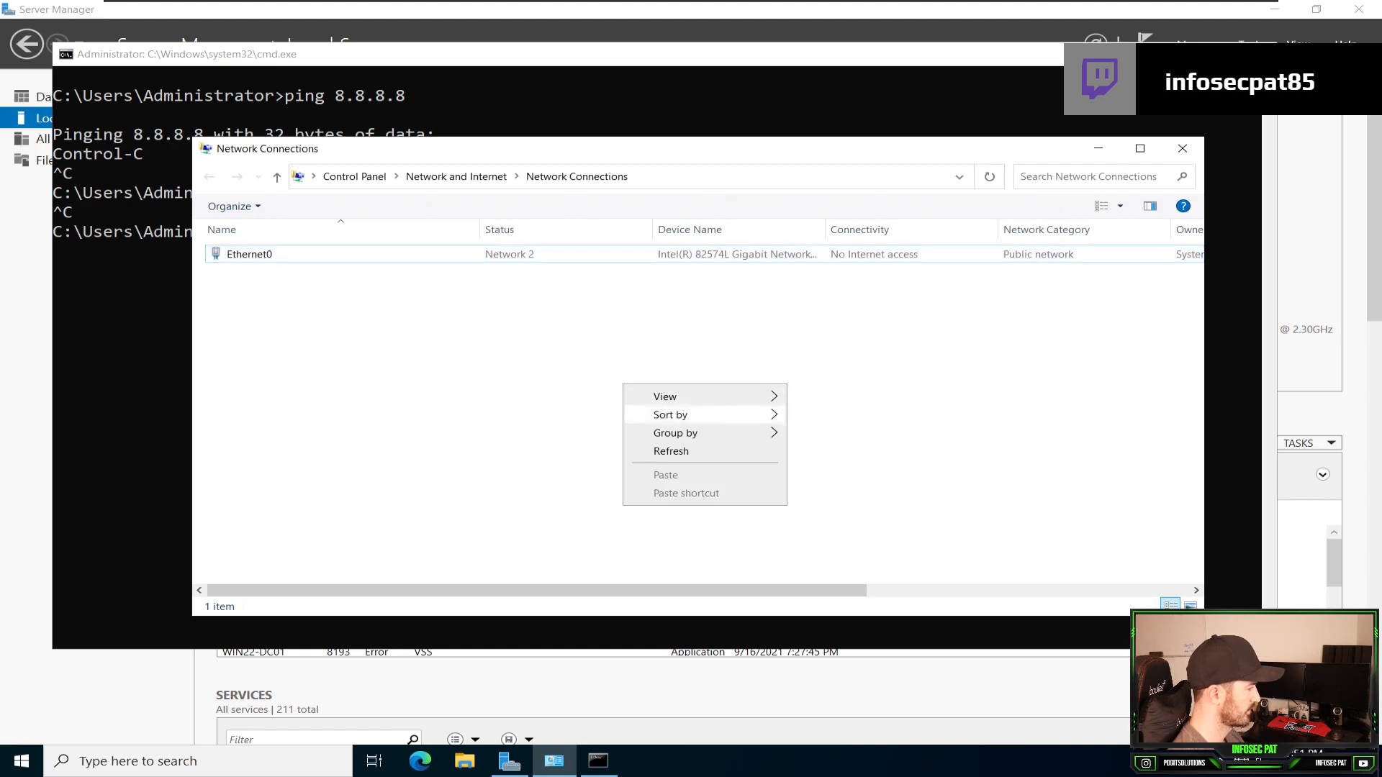
pyautogui.click(670, 452)
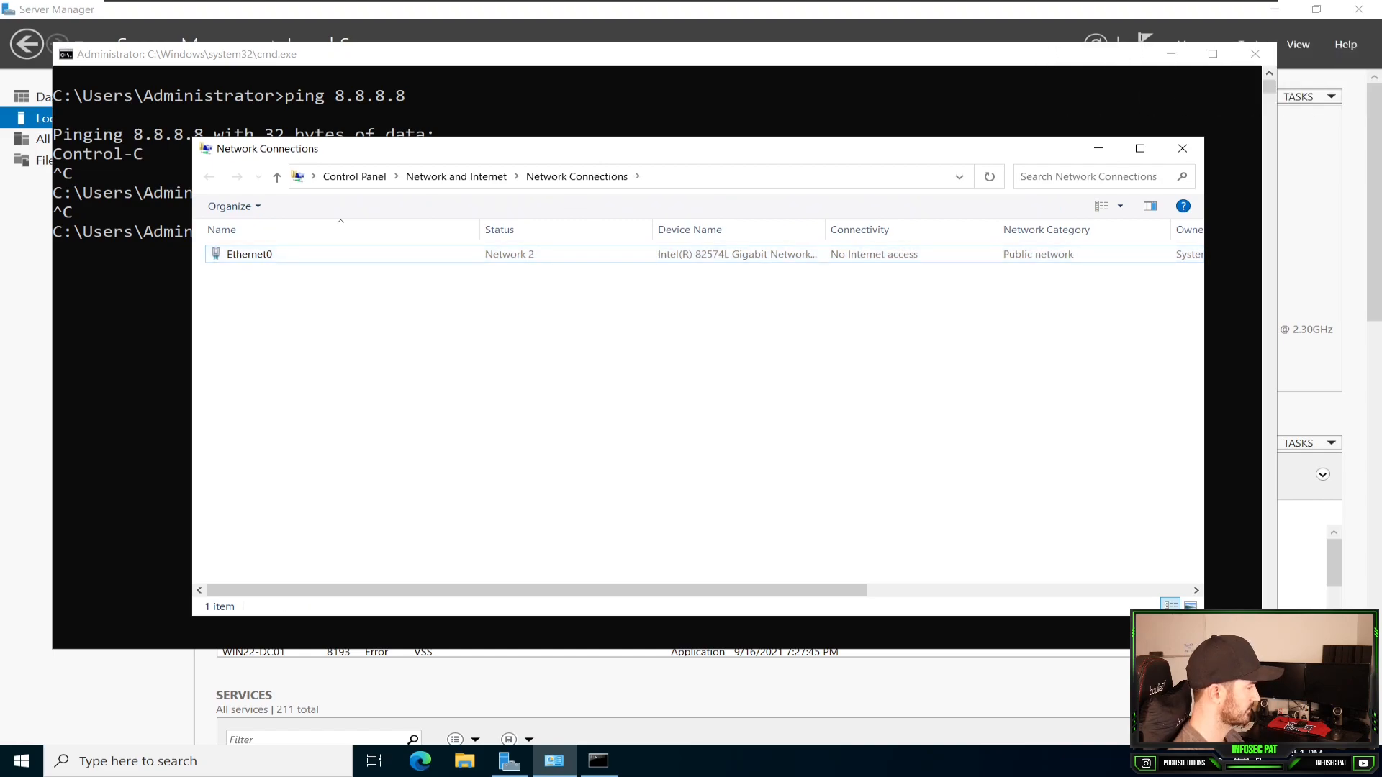
pyautogui.hotkey('alt', 'Tab')
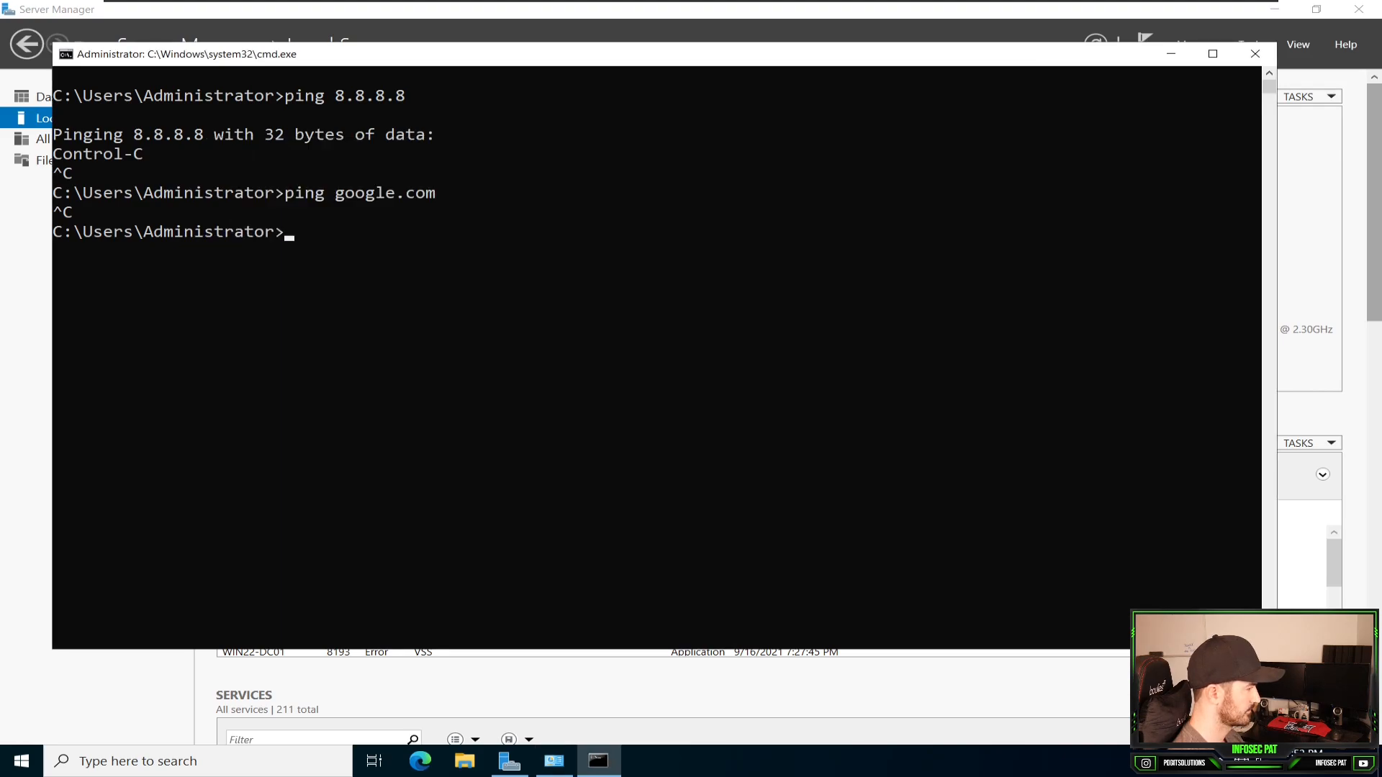
pyautogui.click(1255, 53)
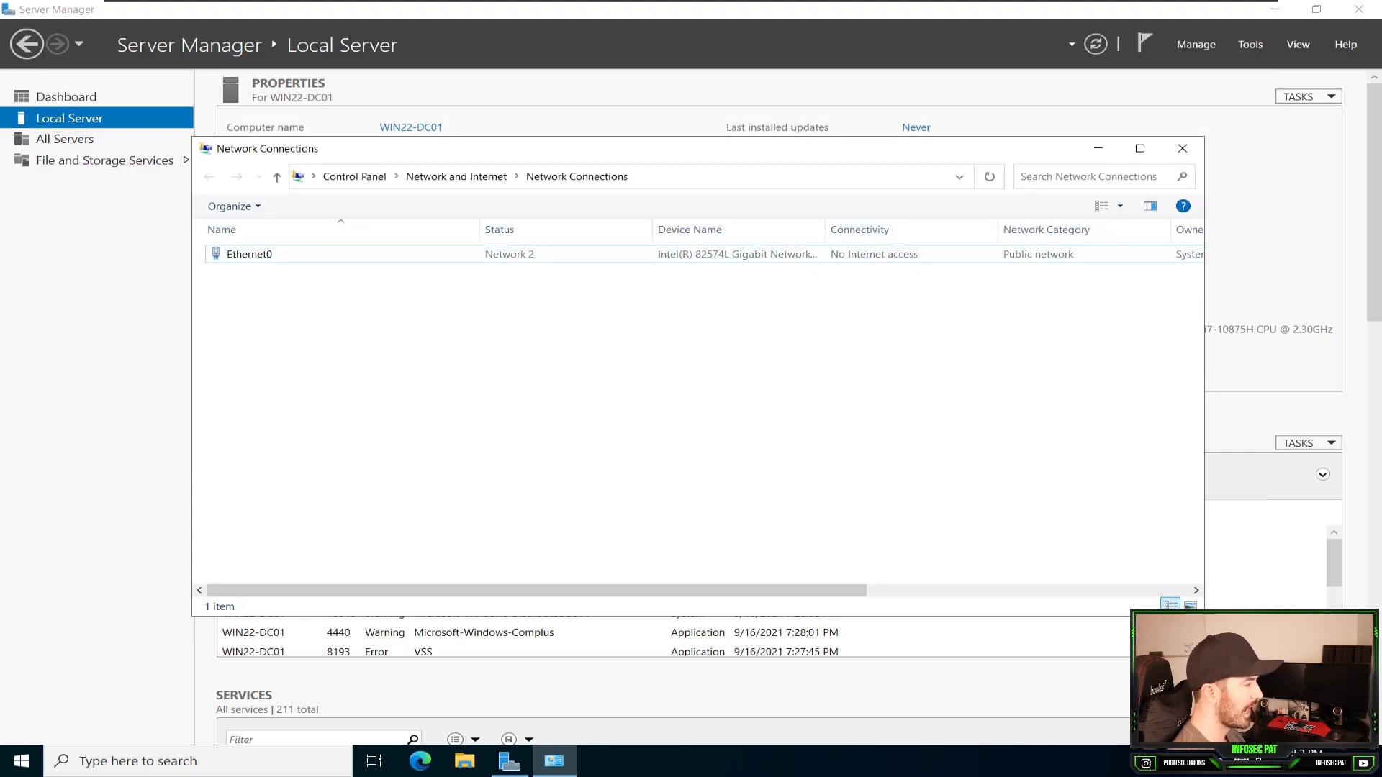
pyautogui.click(1181, 149)
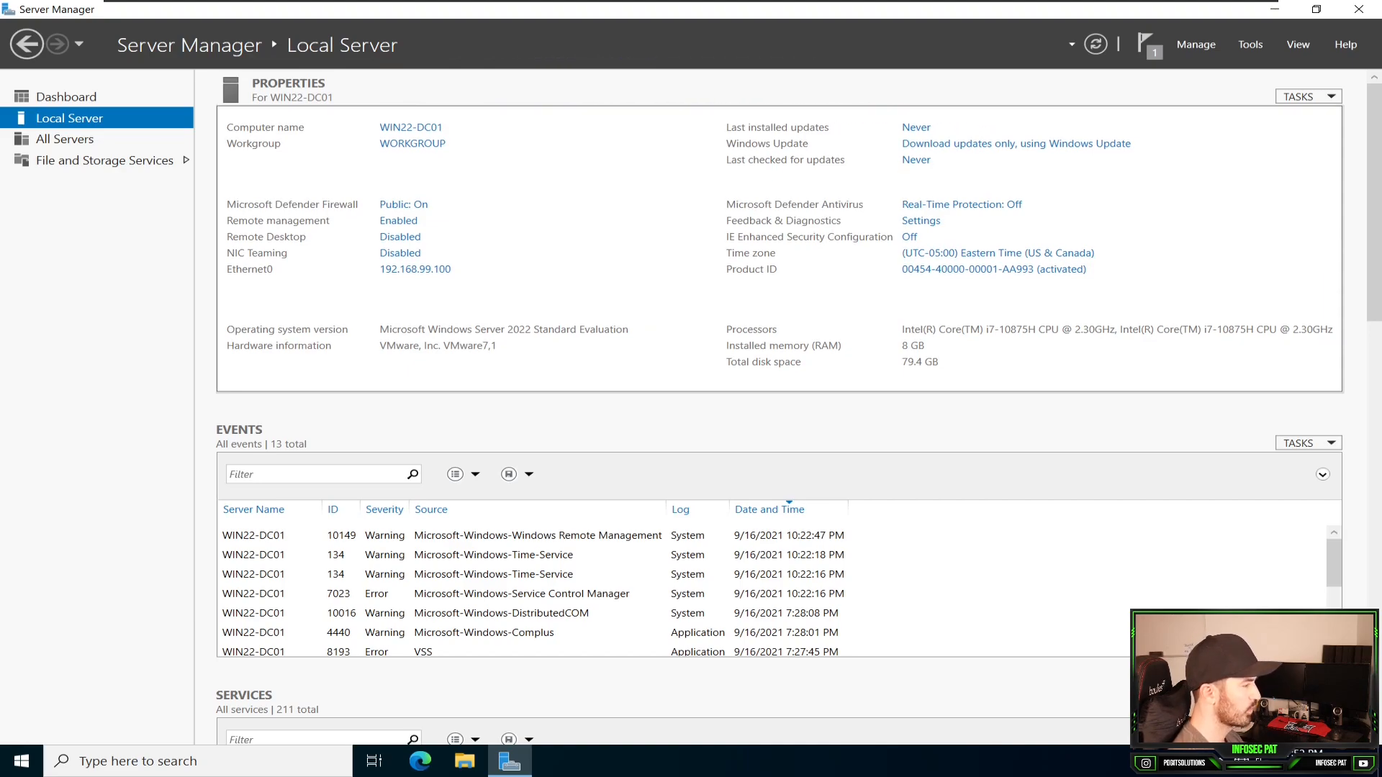
# - Start adding roles and features with a role-based or feature-based installation on the server WIN22-DC01
pyautogui.click(1195, 44)
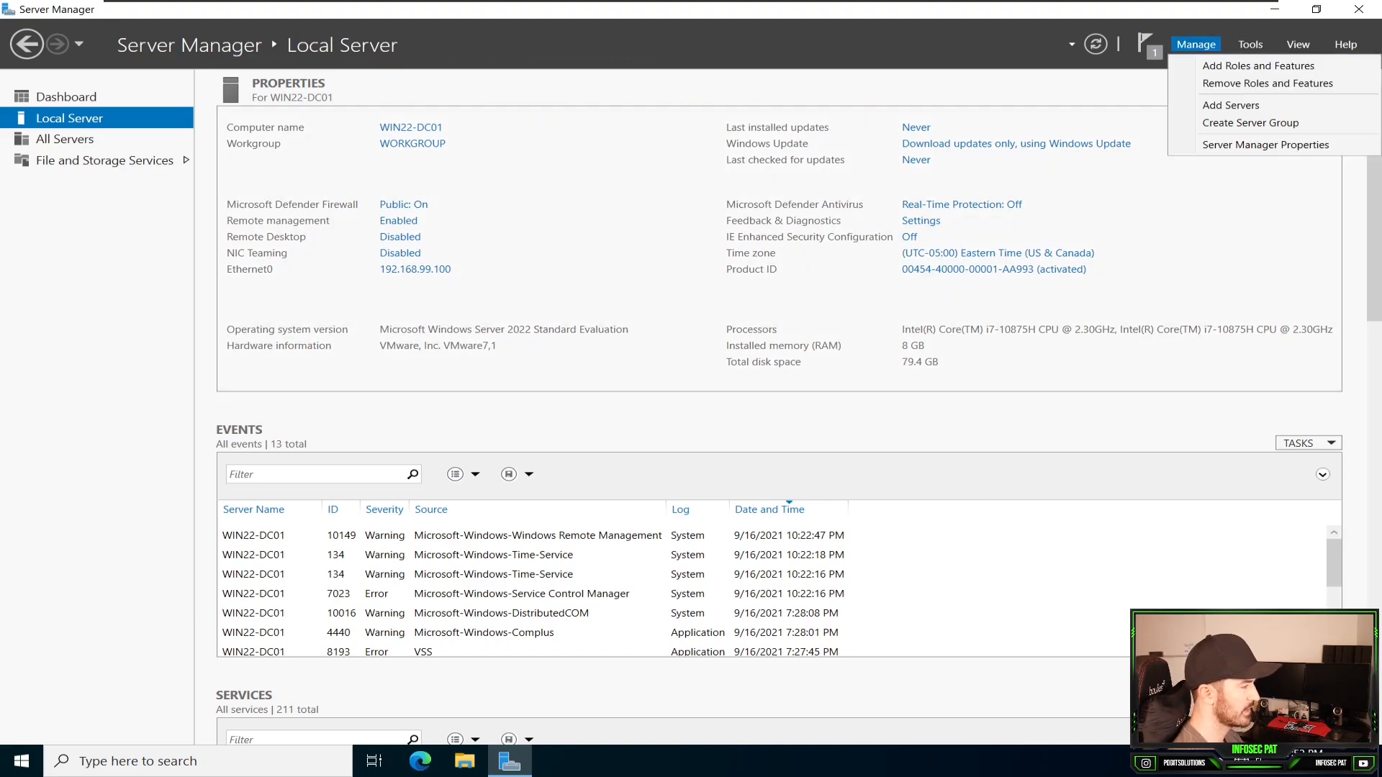
pyautogui.click(1258, 66)
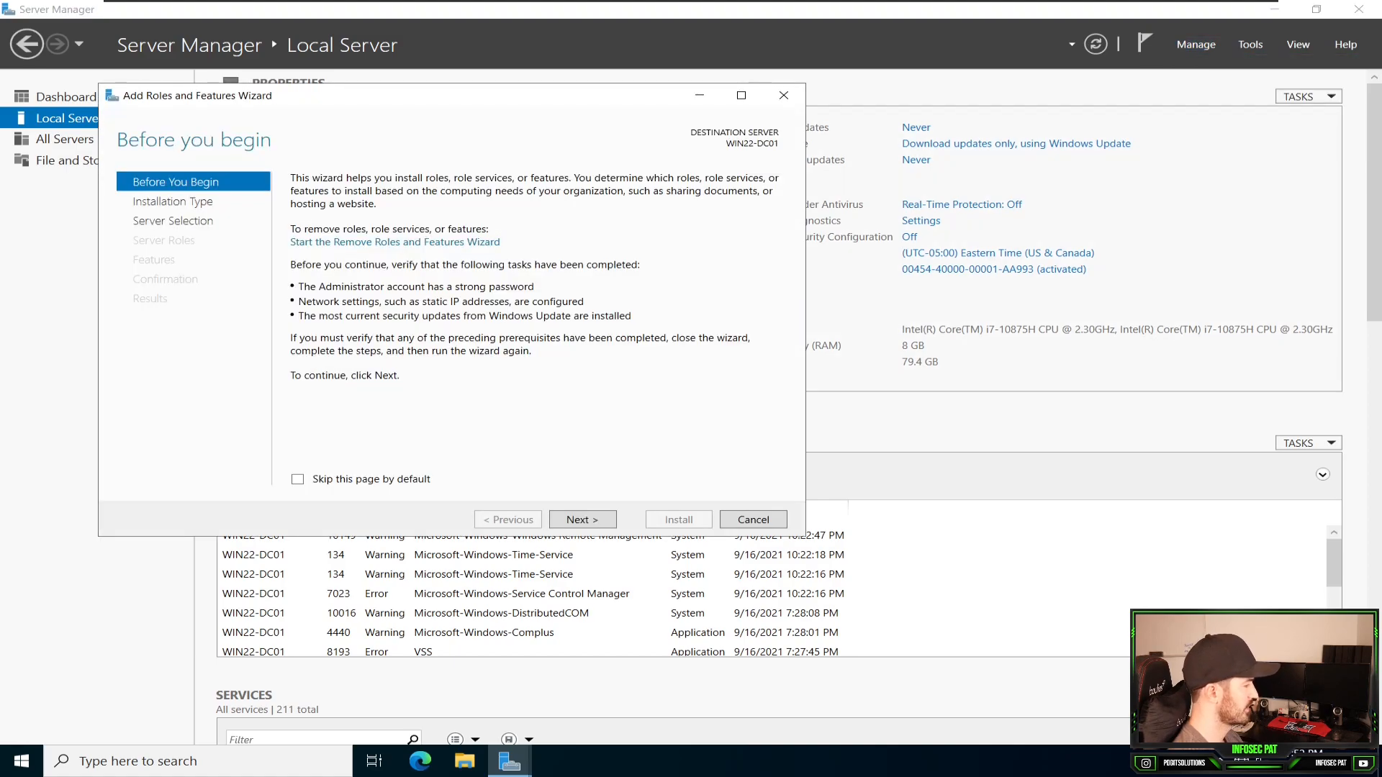
pyautogui.click(582, 519)
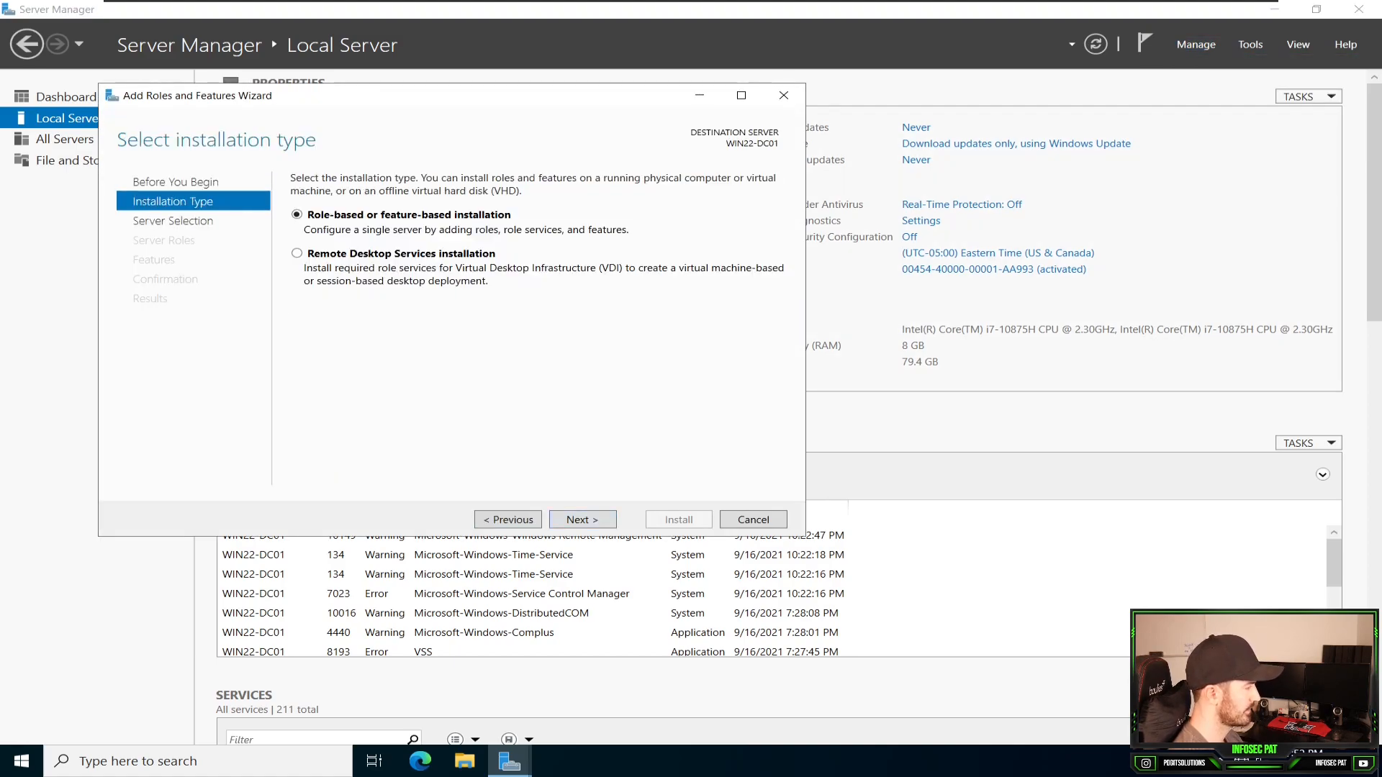
pyautogui.click(581, 519)
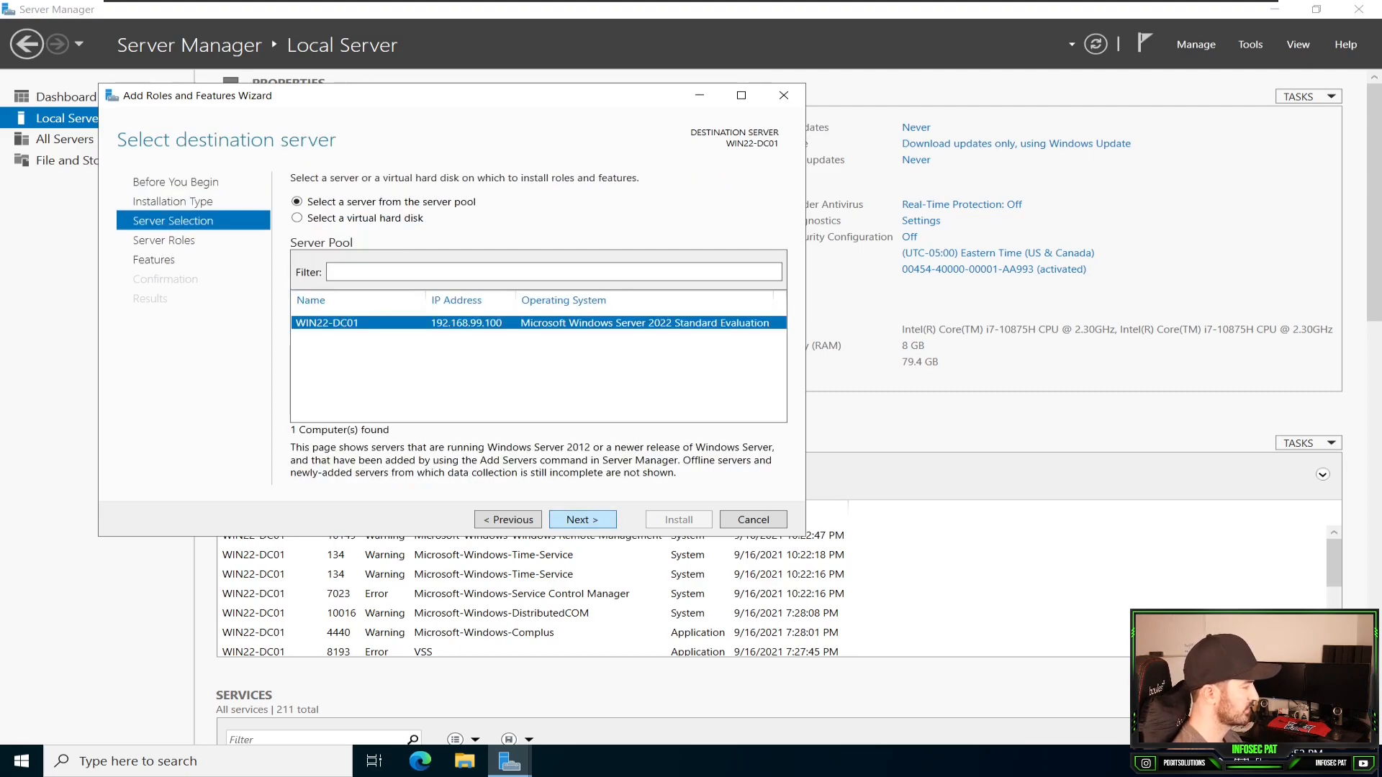
pyautogui.click(582, 519)
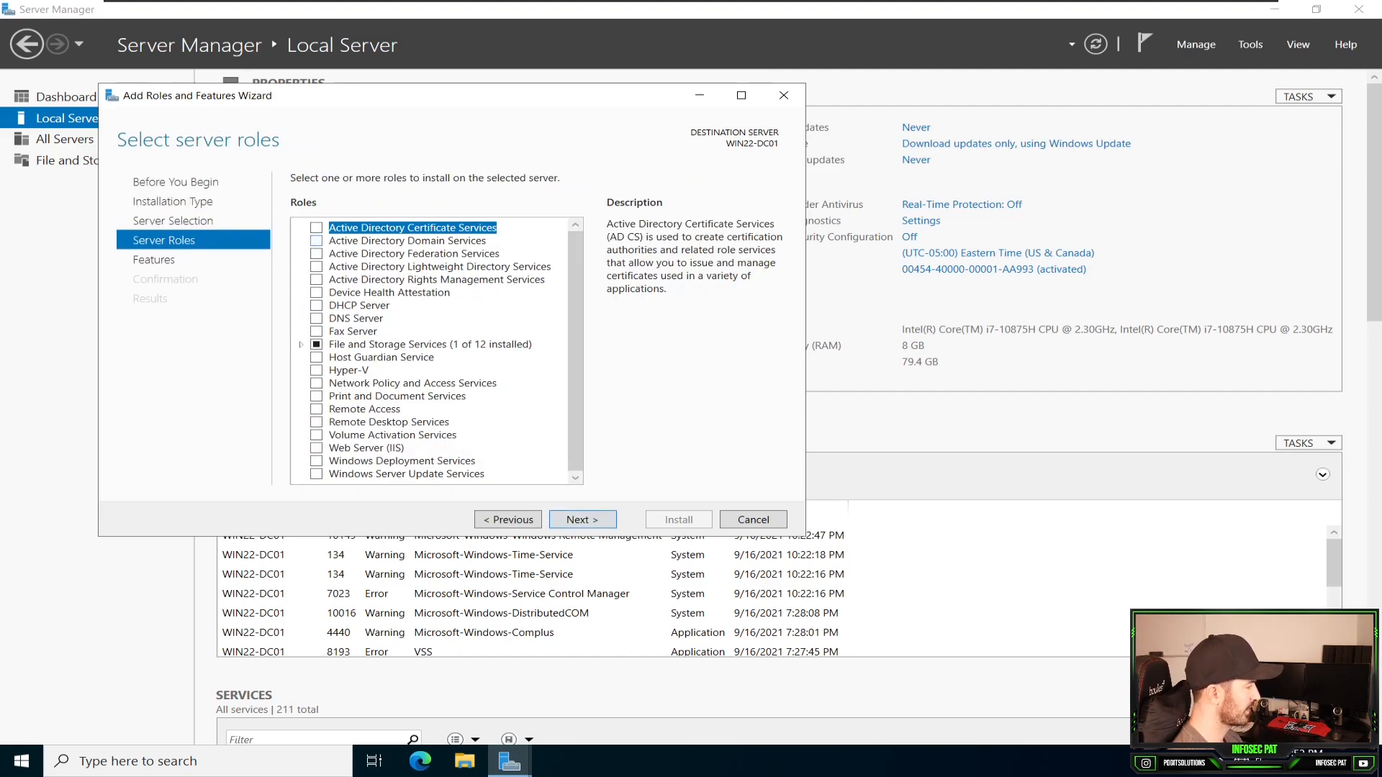
# - Install the Active Directory Domain Services role with its required features and close the finished wizard
pyautogui.click(316, 240)
pyautogui.click(506, 451)
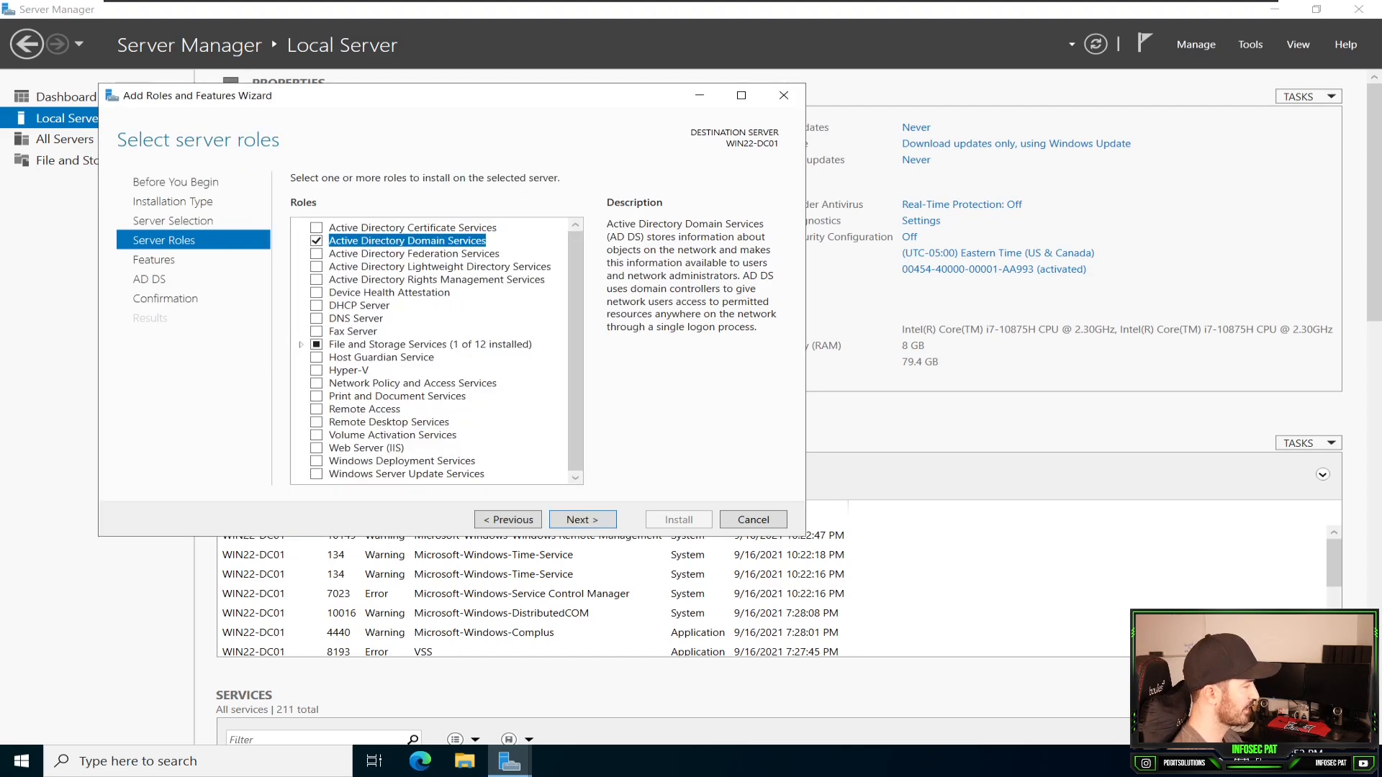
pyautogui.click(581, 519)
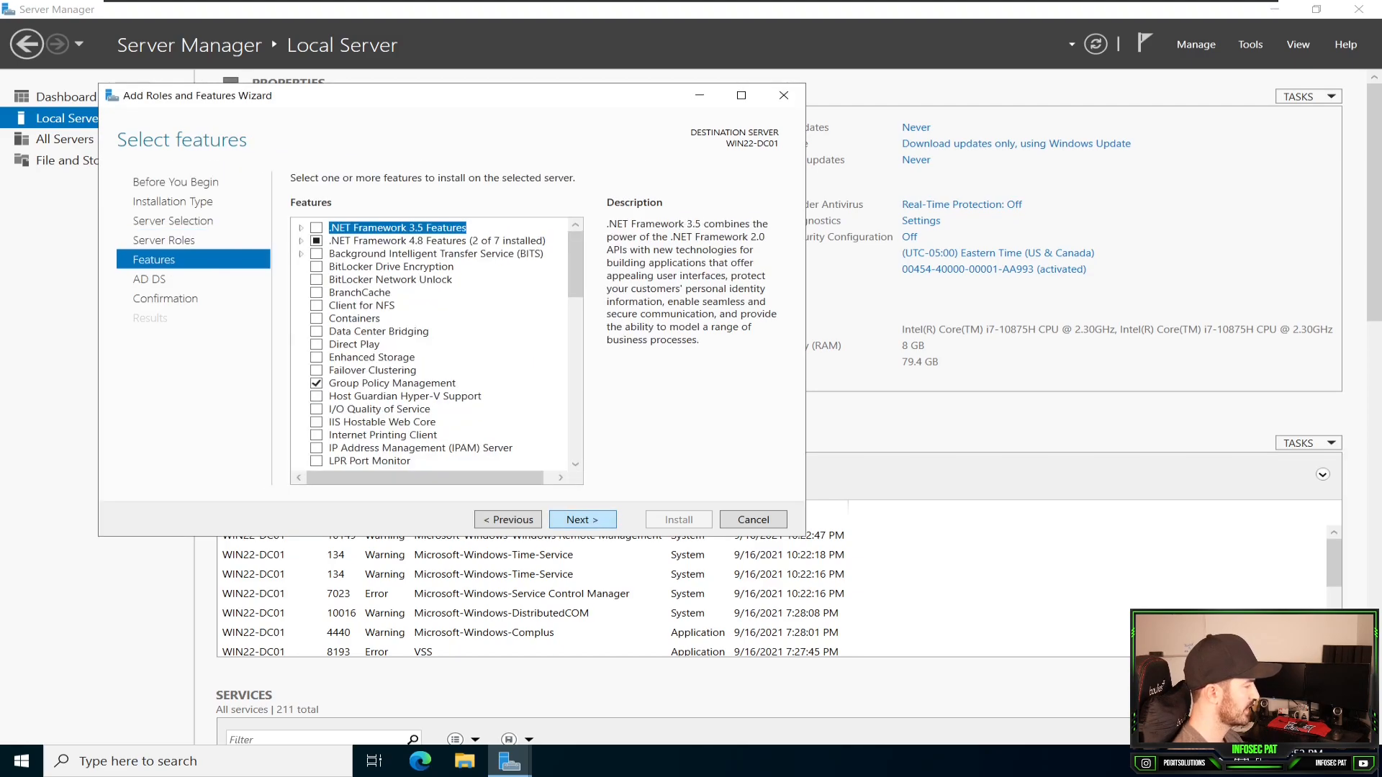
pyautogui.click(582, 518)
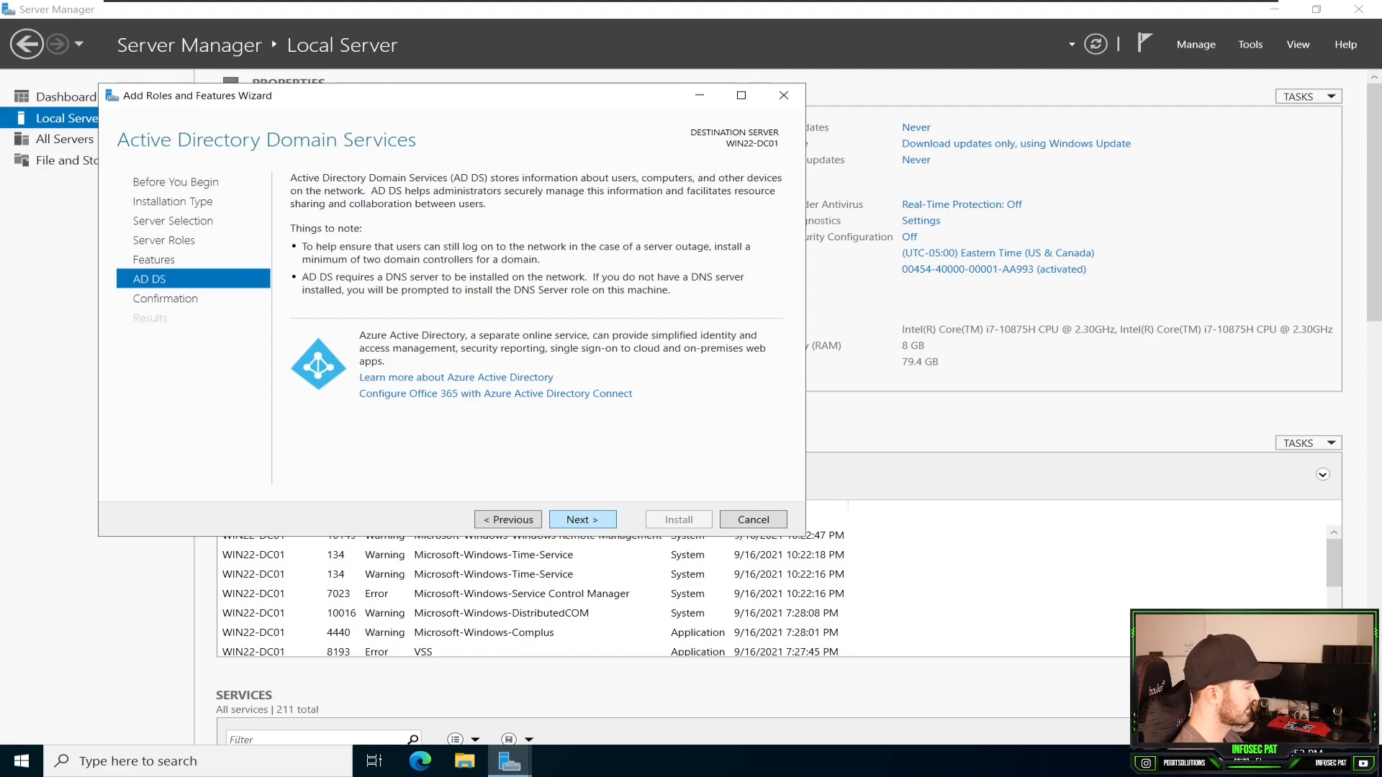
pyautogui.click(581, 519)
pyautogui.click(679, 519)
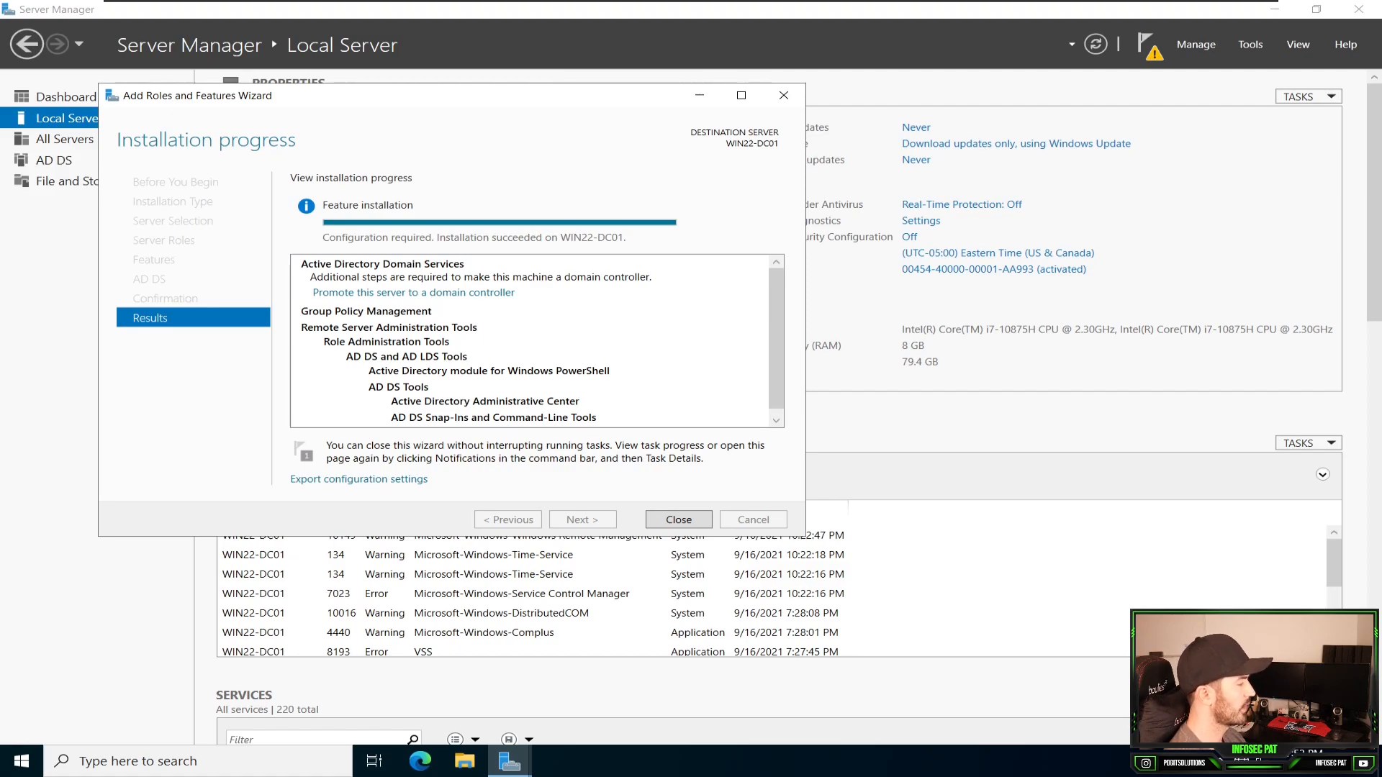
pyautogui.click(678, 520)
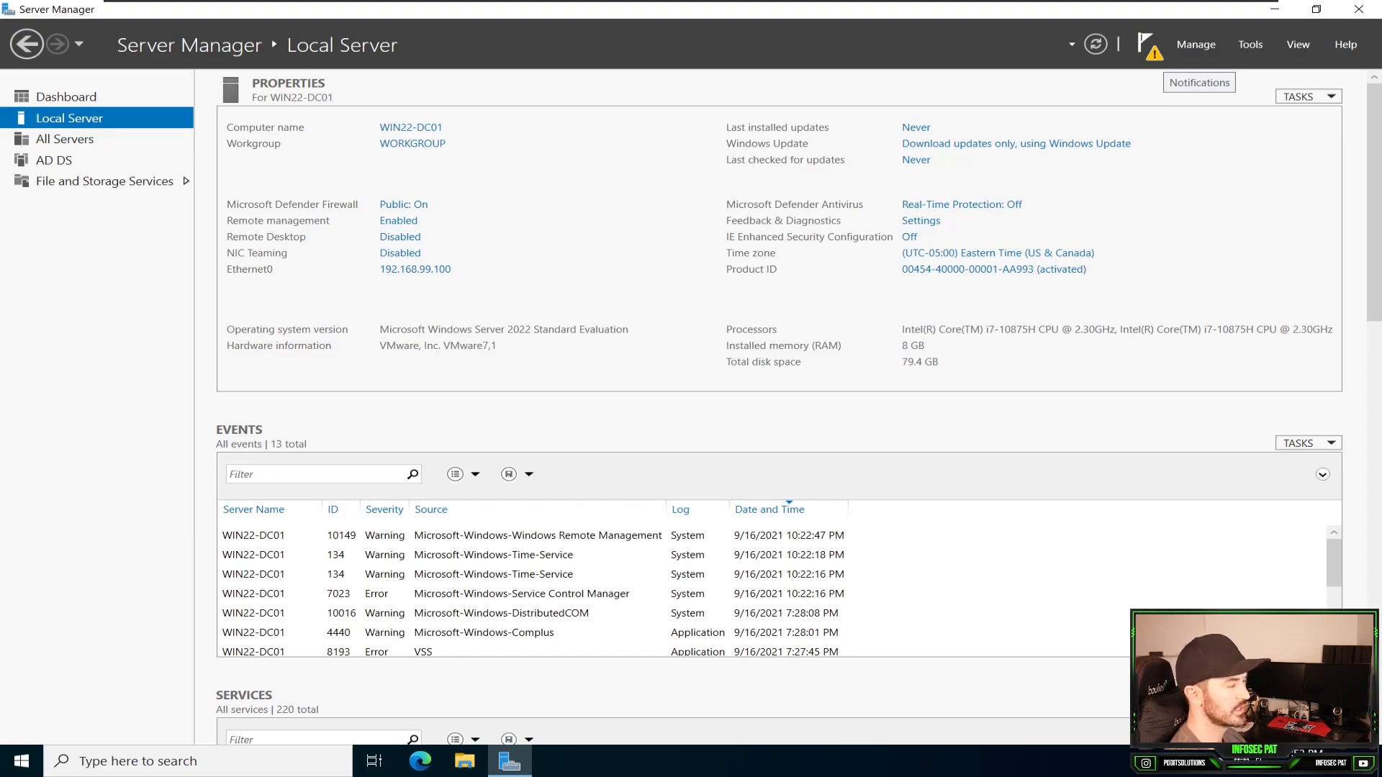
# - Start promoting the server to a domain controller and choose to add a new forest
pyautogui.click(1146, 45)
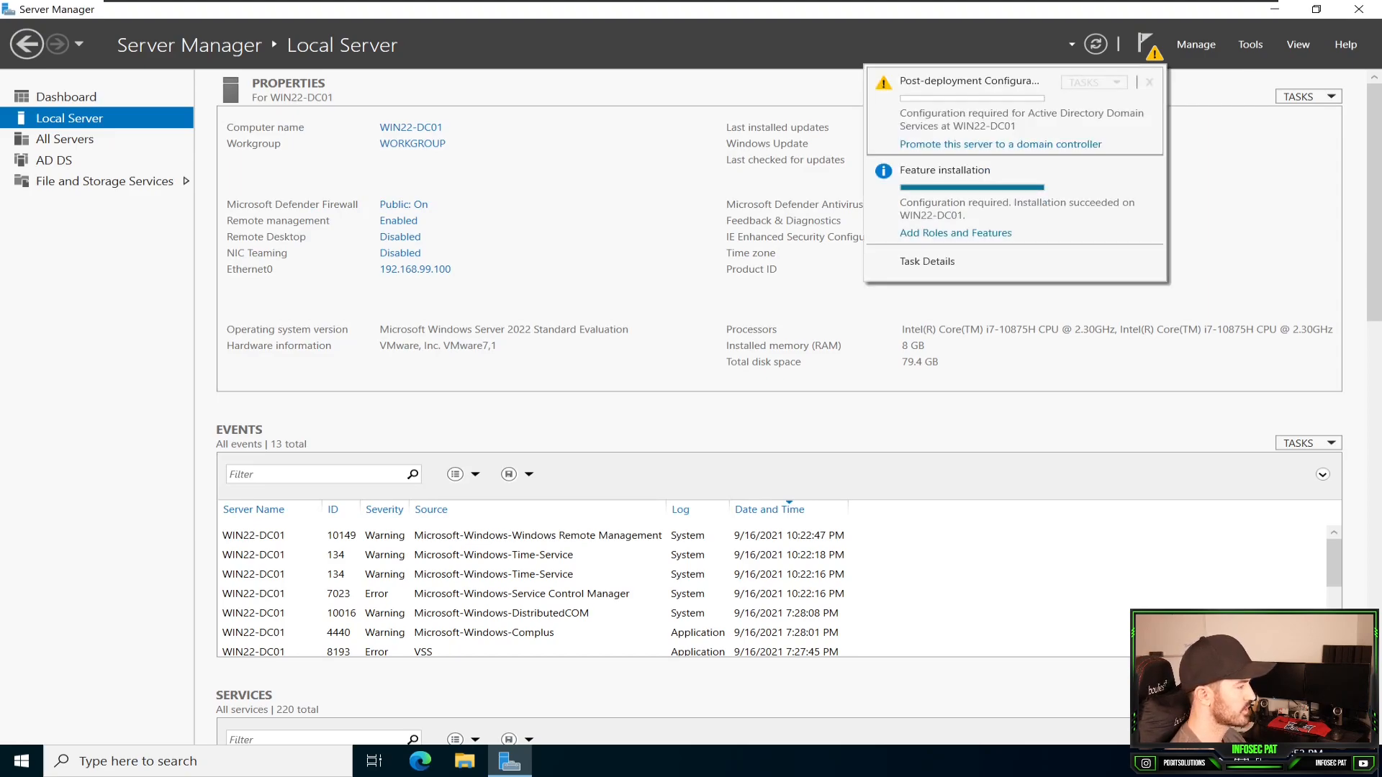
pyautogui.click(1001, 145)
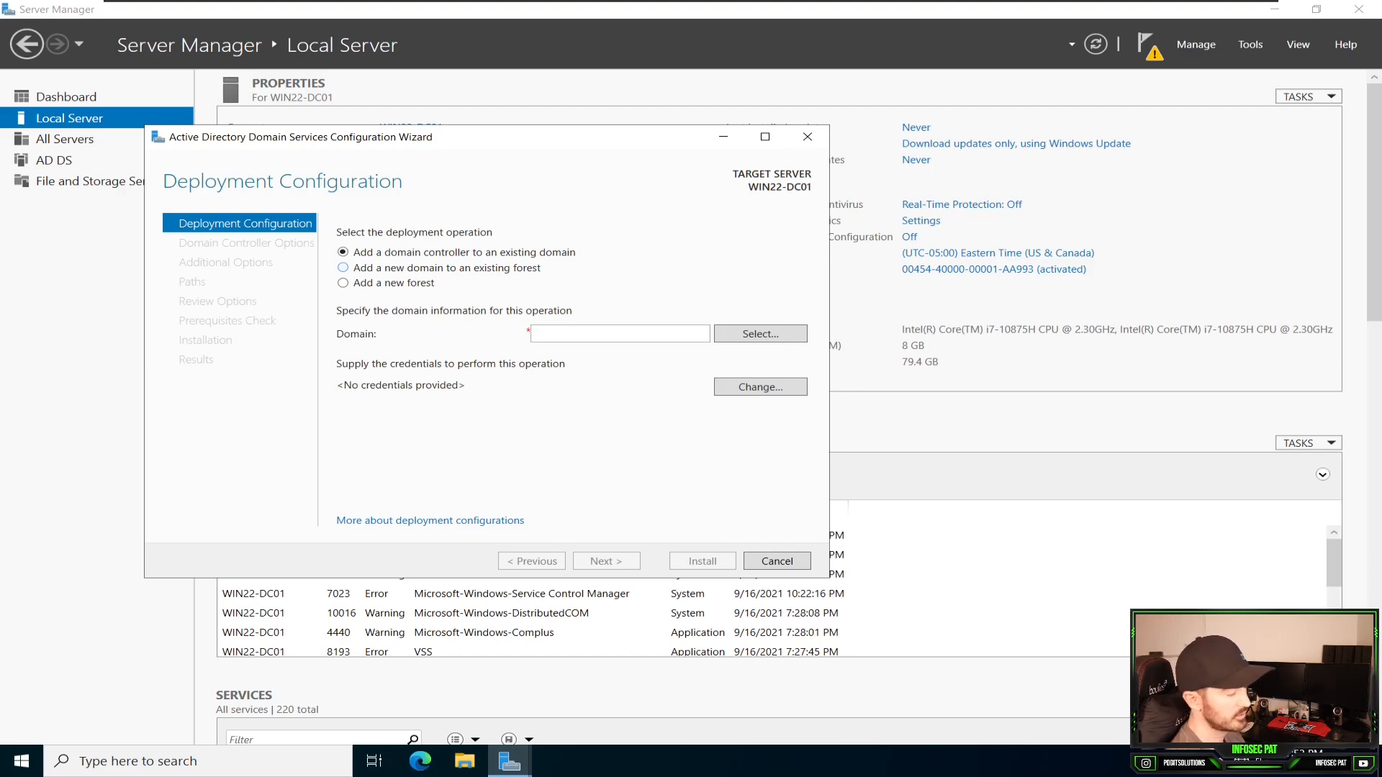
pyautogui.click(343, 268)
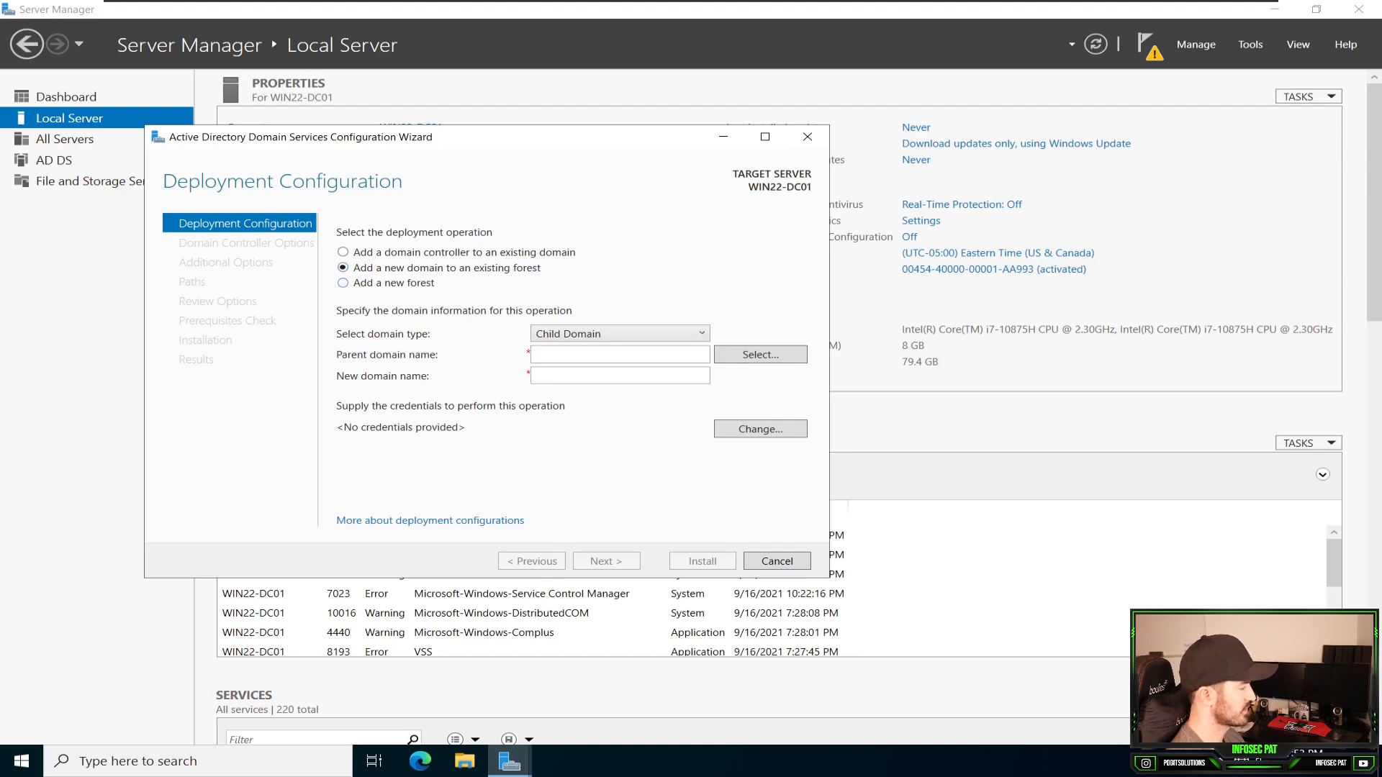
pyautogui.click(343, 283)
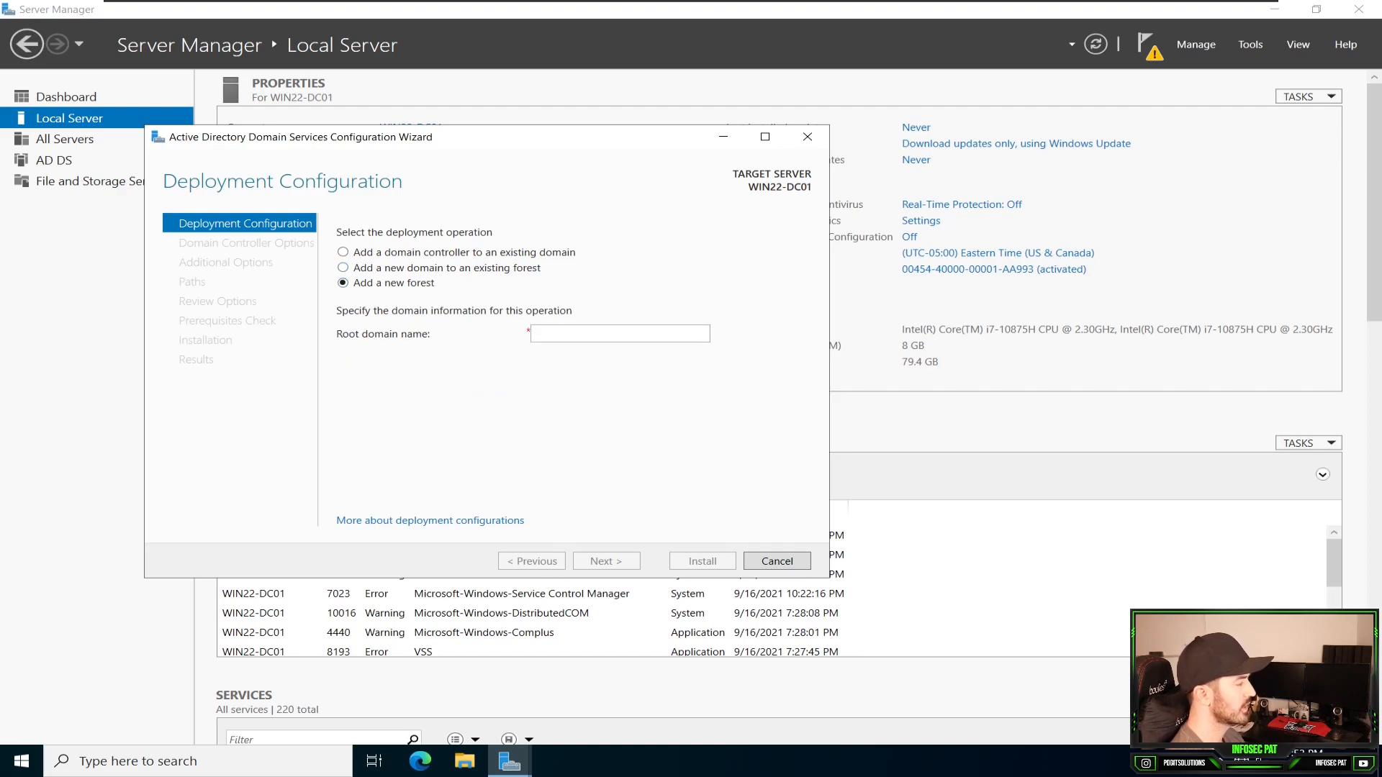
# - Set the new forest's root domain name to INFOSECPAT.LOCAL and continue to the domain controller options
pyautogui.click(597, 334)
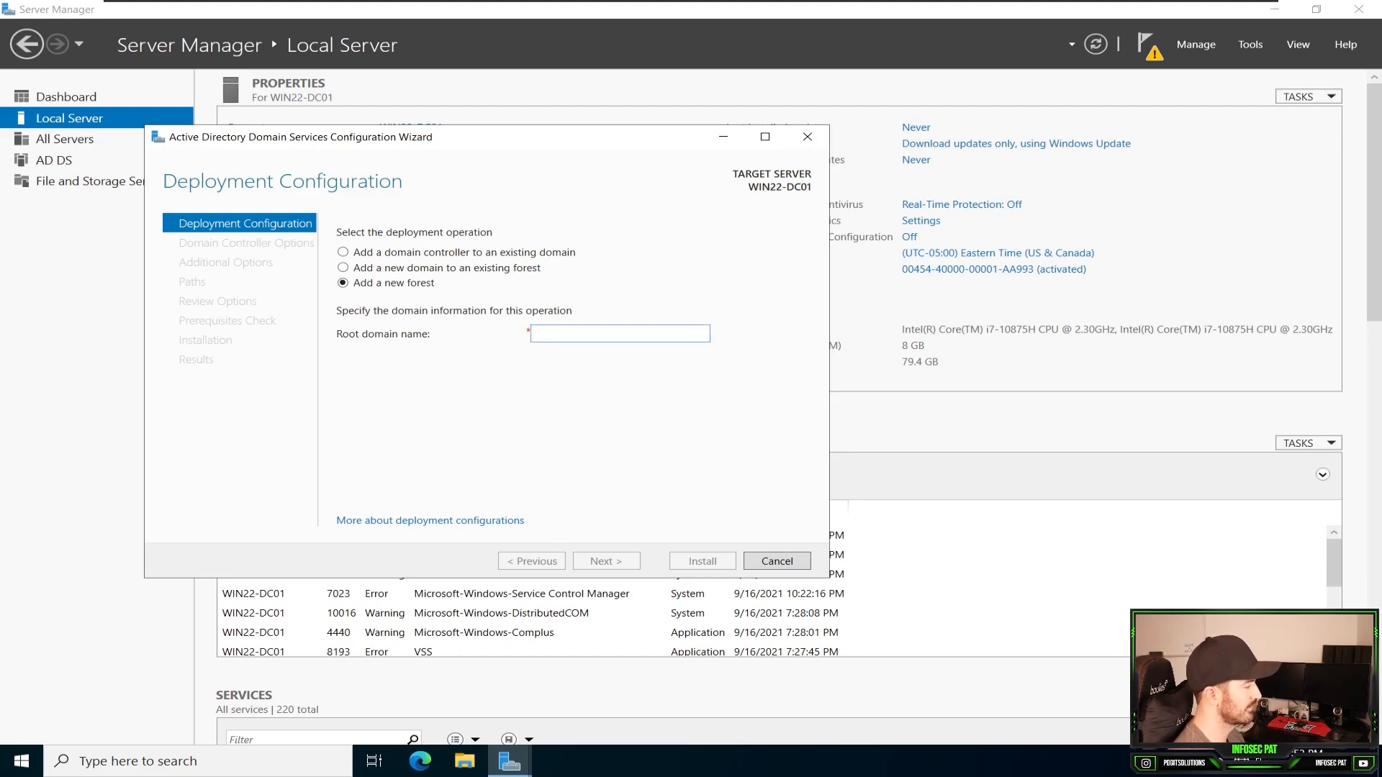
pyautogui.write('inf')
pyautogui.press('BackSpace')
pyautogui.press('BackSpace')
pyautogui.press('BackSpace')
pyautogui.write('info')
pyautogui.press('BackSpace')
pyautogui.press('BackSpace')
pyautogui.press('BackSpace')
pyautogui.press('BackSpace')
pyautogui.write('INF')
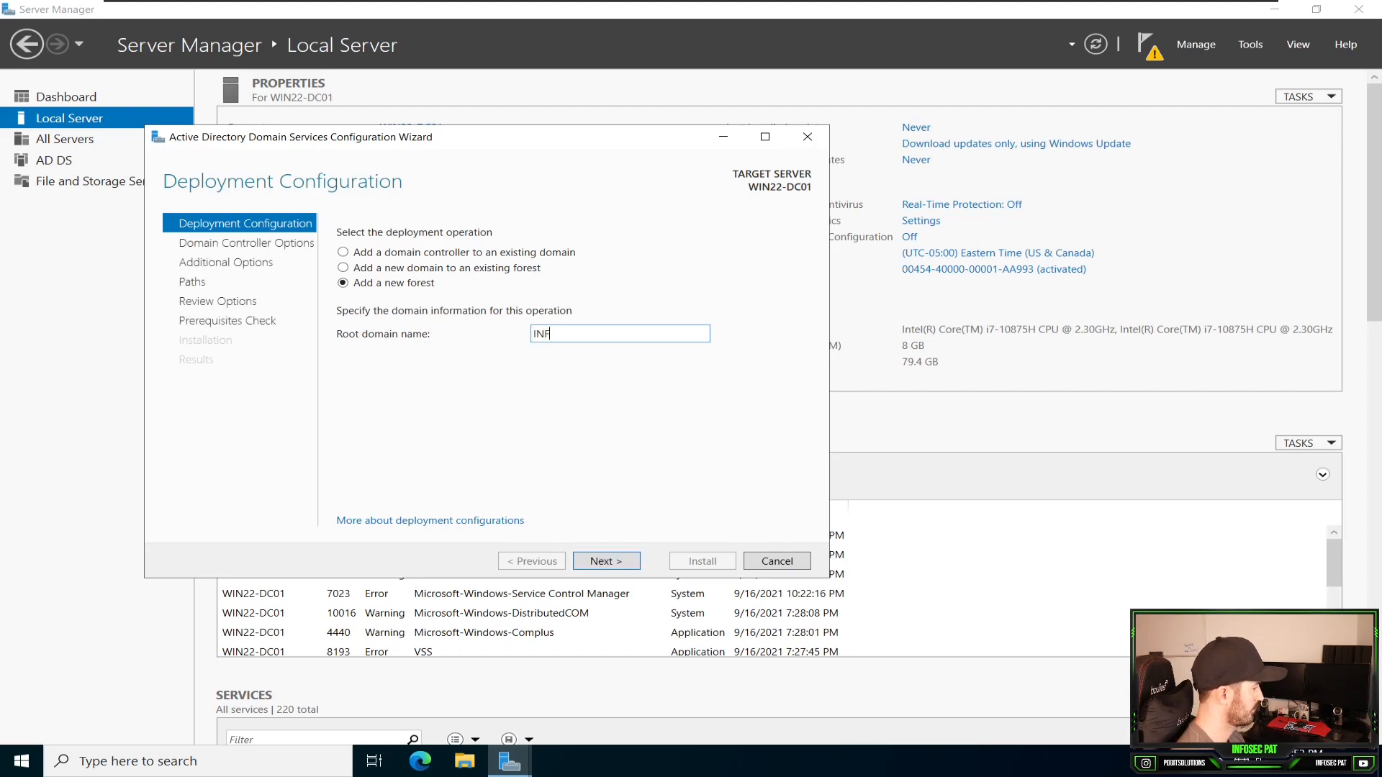
pyautogui.write('OSECPAT.LOCAL')
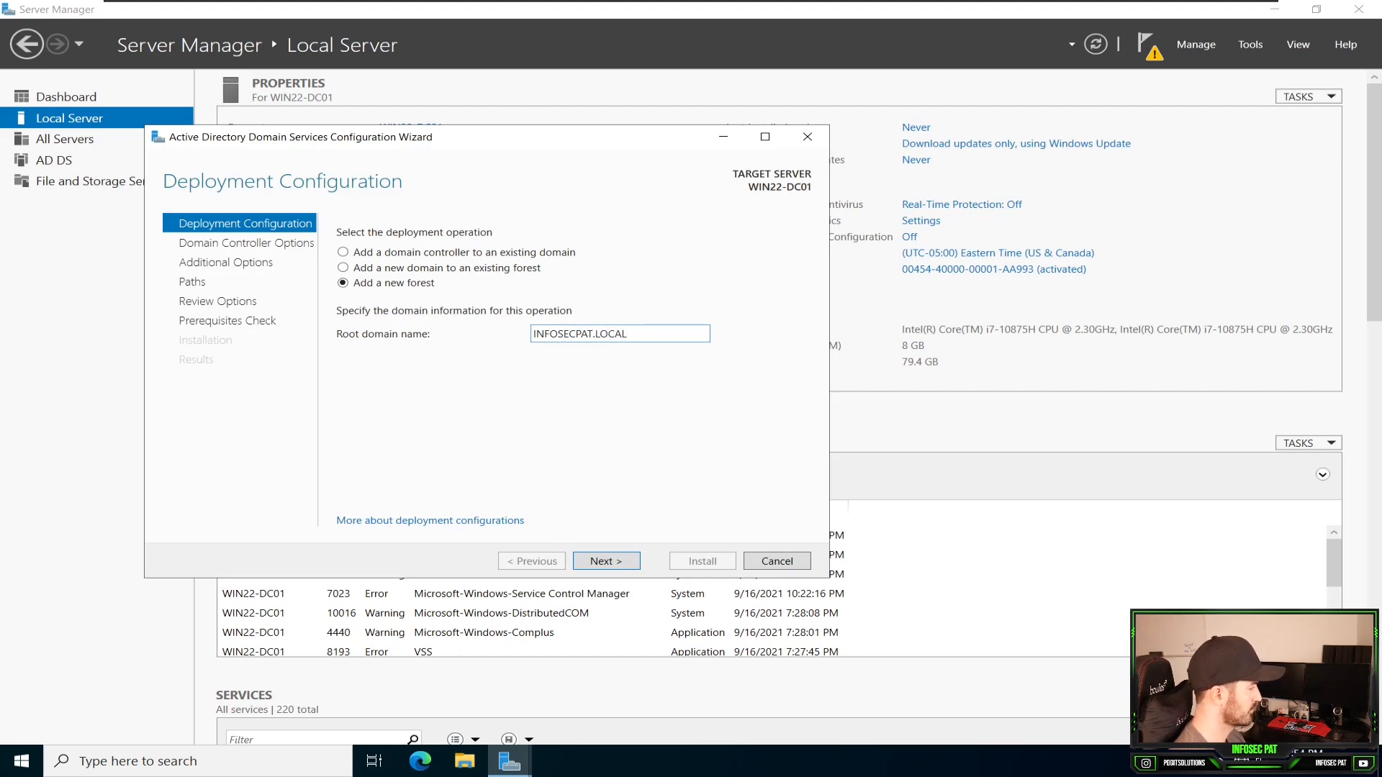
pyautogui.press('Return')
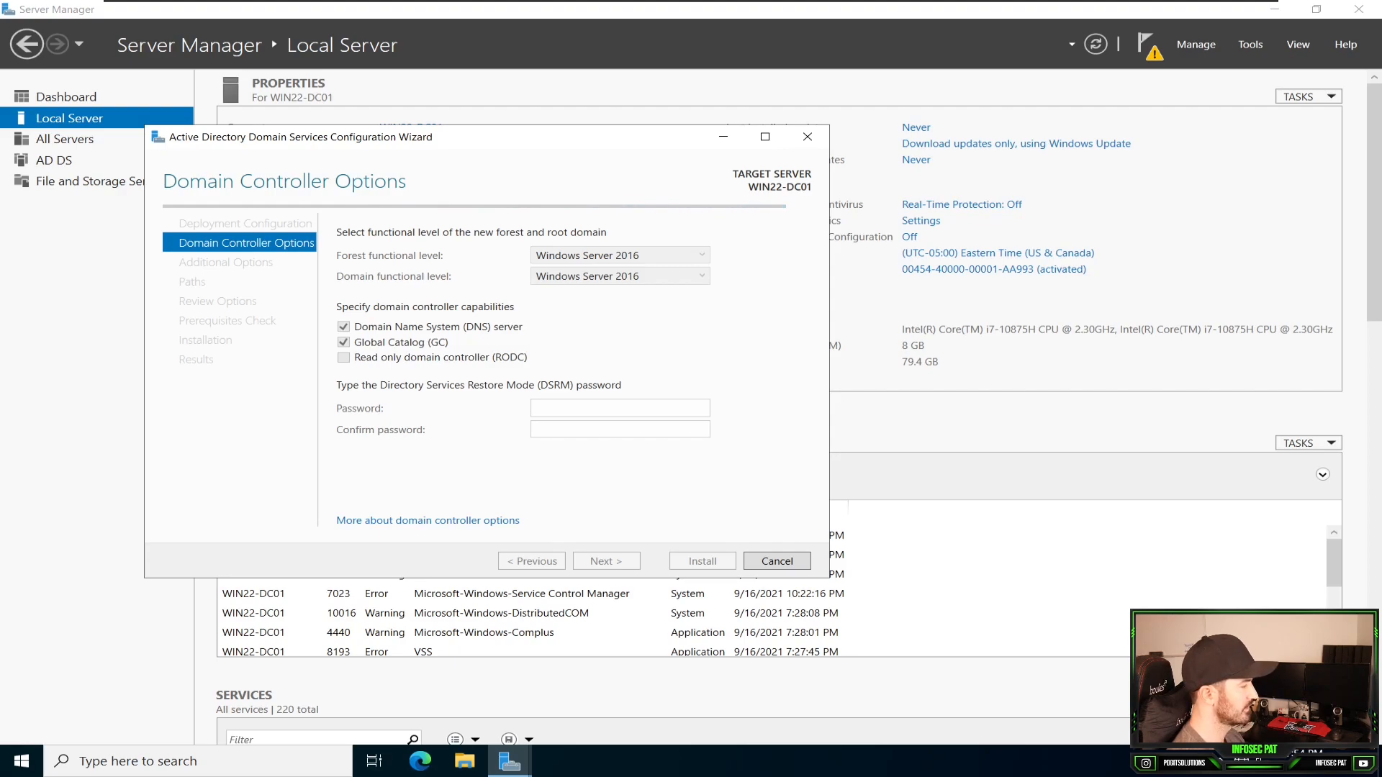
# - Keep the Windows Server 2016 functional levels, enter and confirm the DSRM password, and continue to the DNS options
pyautogui.click(621, 256)
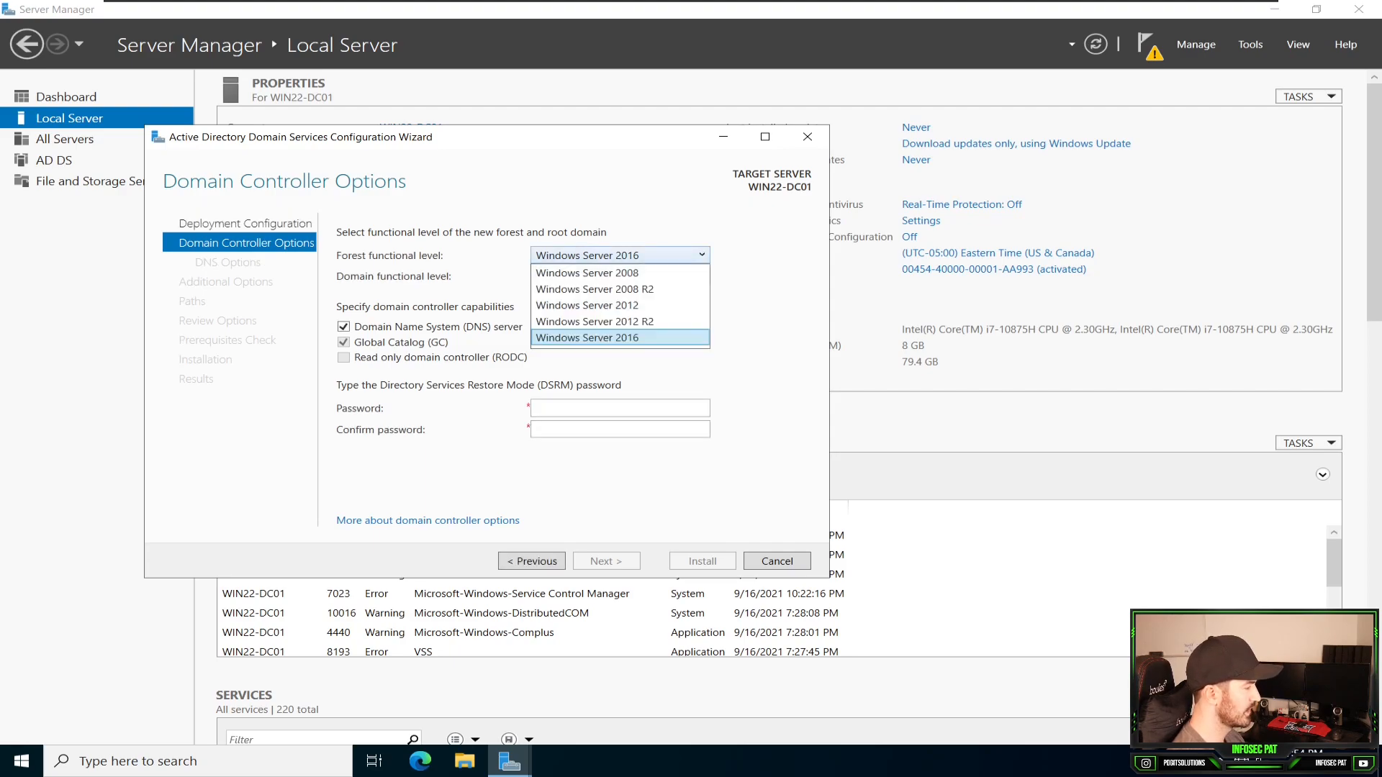
pyautogui.click(633, 364)
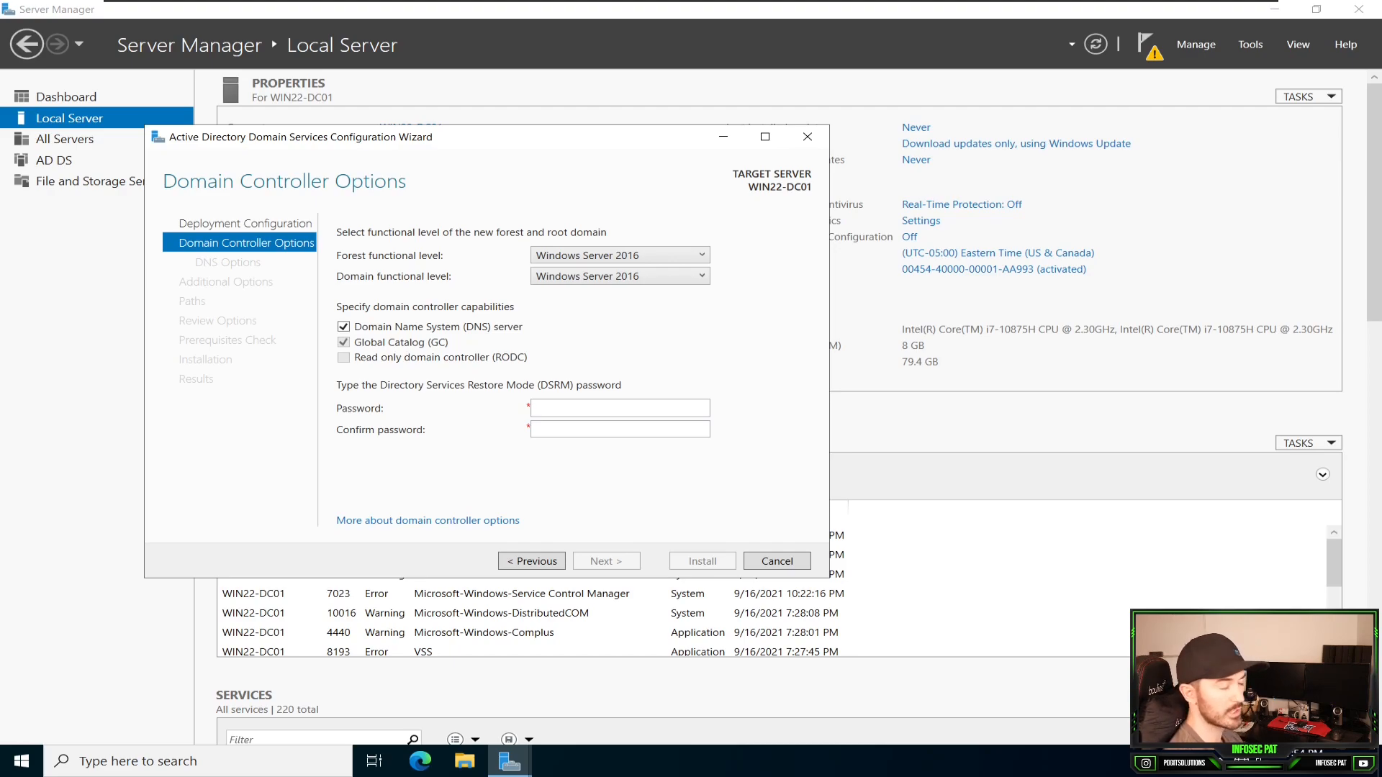
pyautogui.write('•••••••')
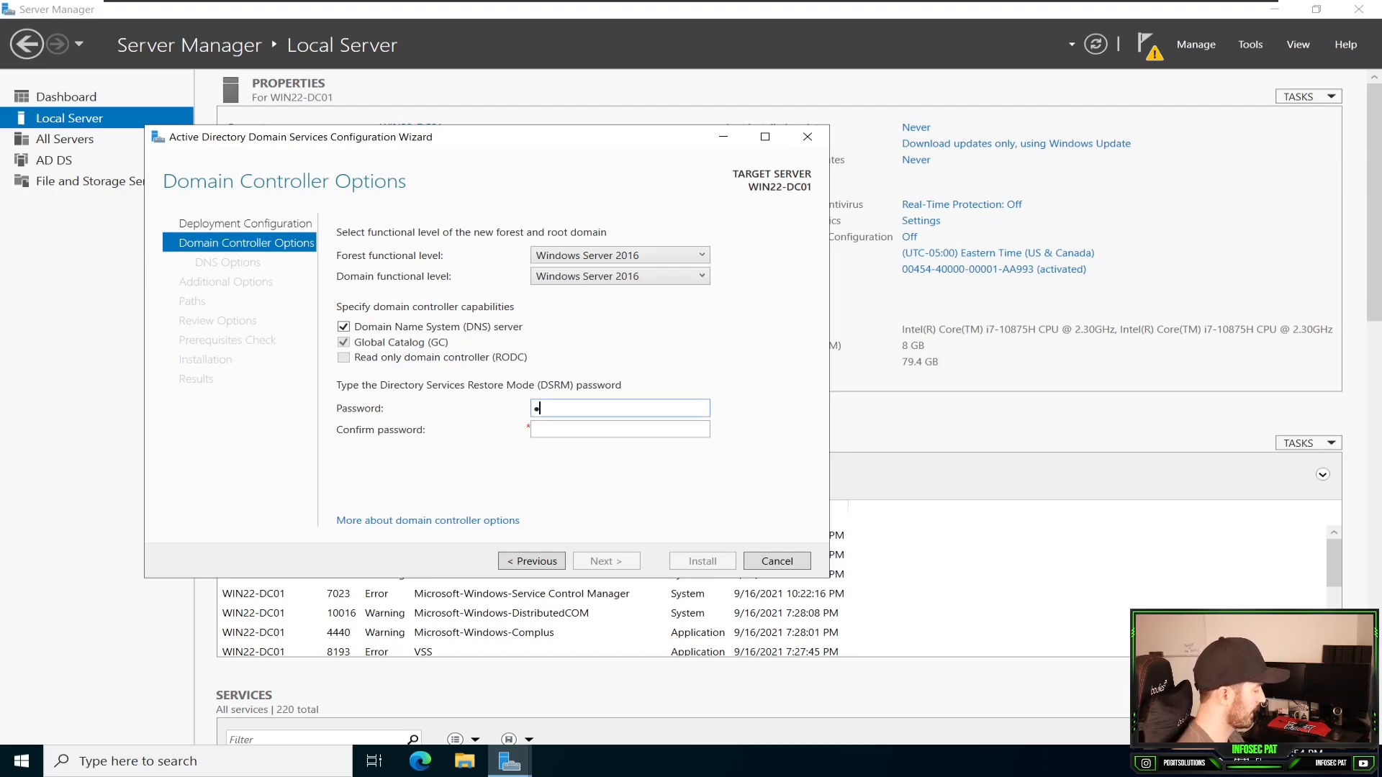
pyautogui.write('•••••••')
pyautogui.press('Tab')
pyautogui.write('••••••••••••••')
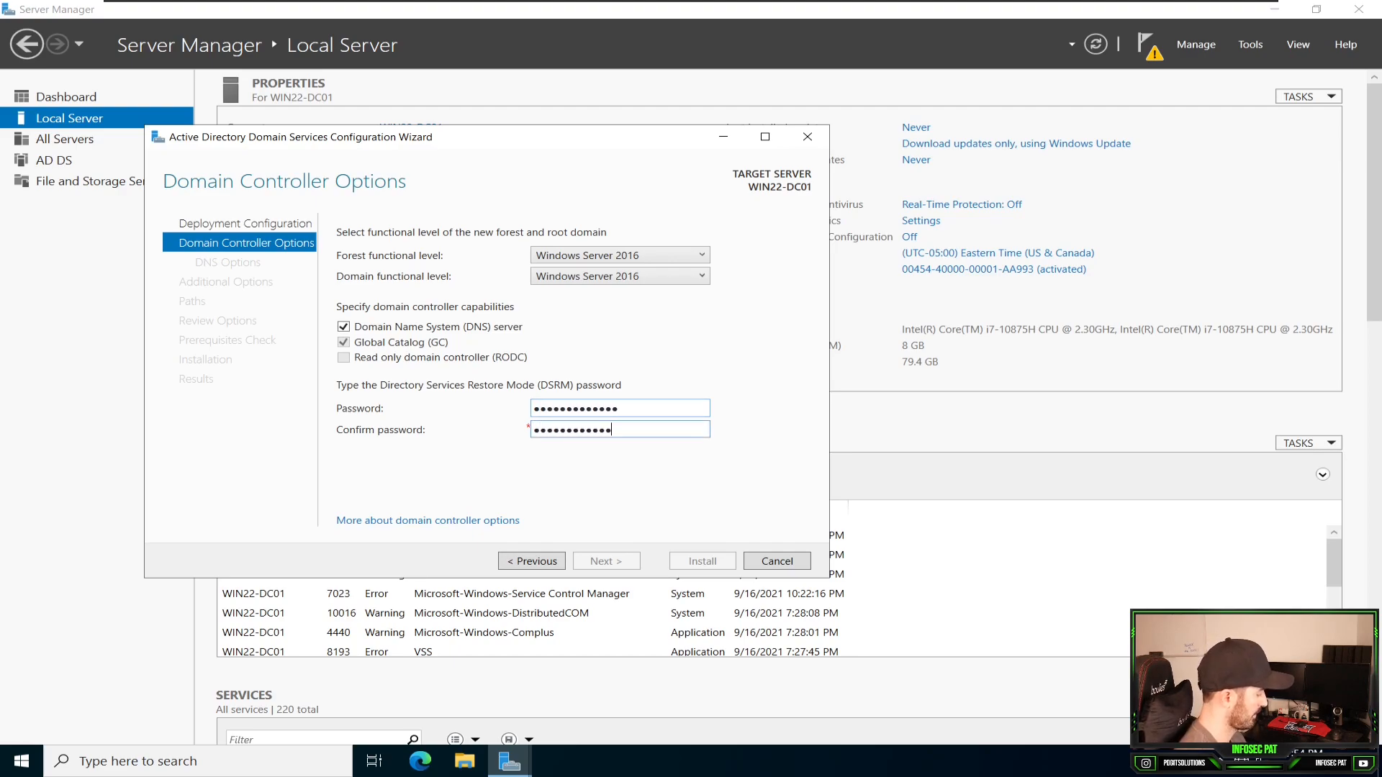
pyautogui.press('Return')
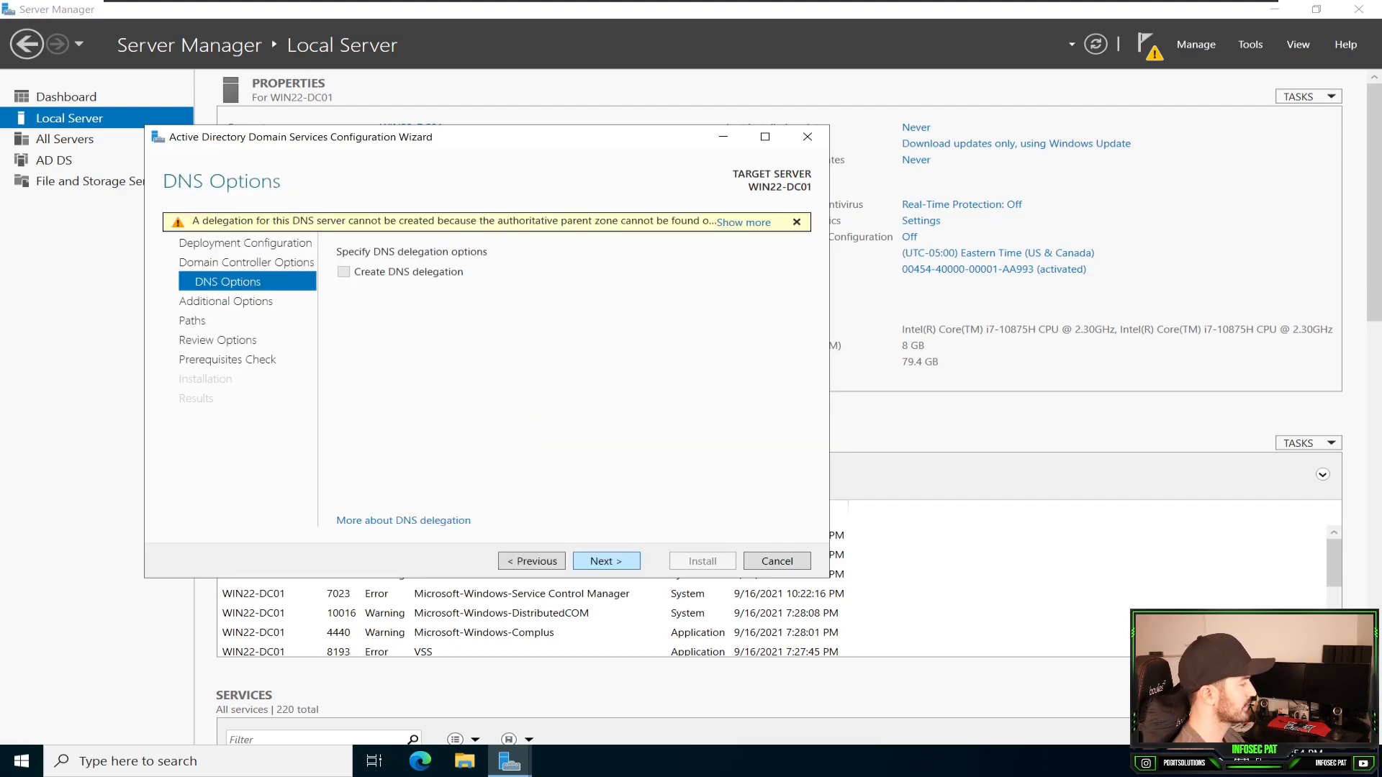
# - Accept the default DNS options, NetBIOS name INFOSECPAT and AD DS folder paths, and start the domain controller installation
pyautogui.press('Return')
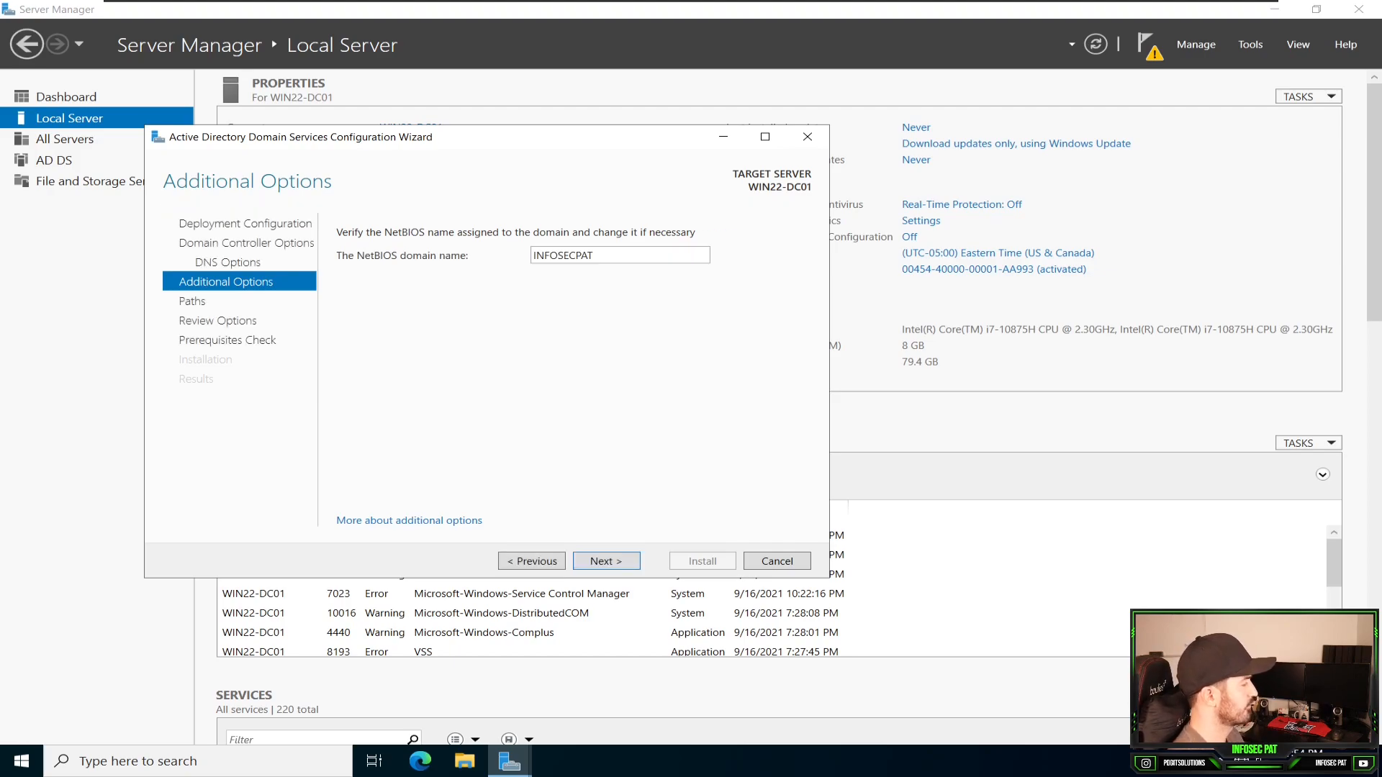
pyautogui.press('Return')
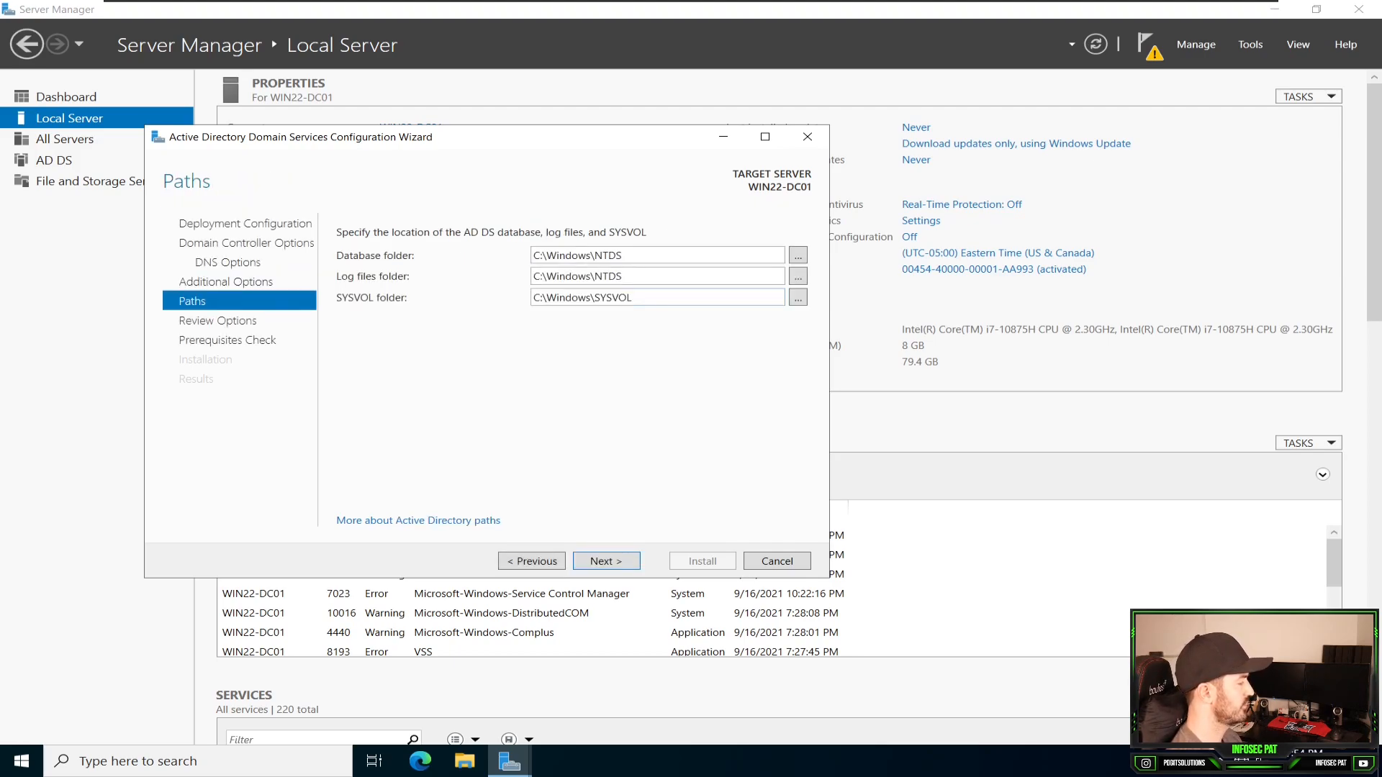
pyautogui.press('Return')
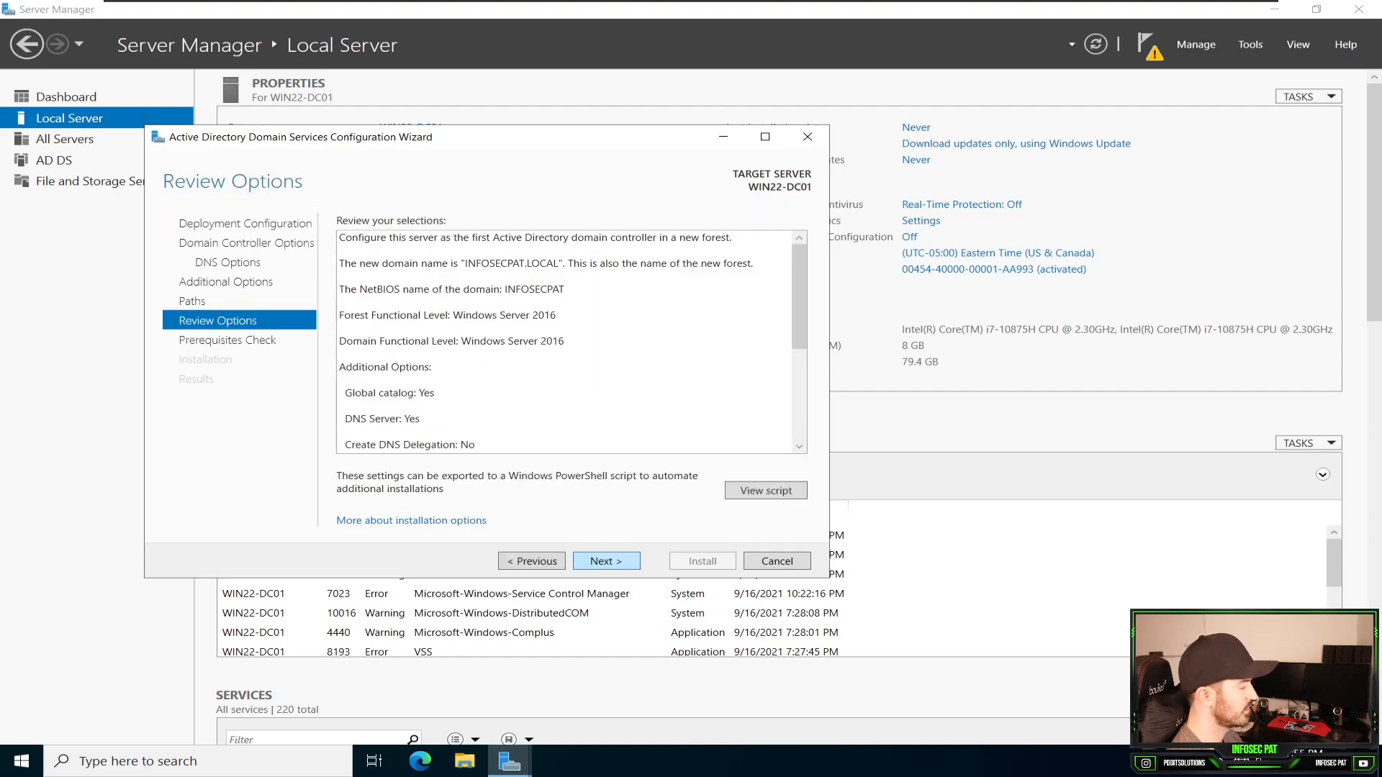
pyautogui.press('Return')
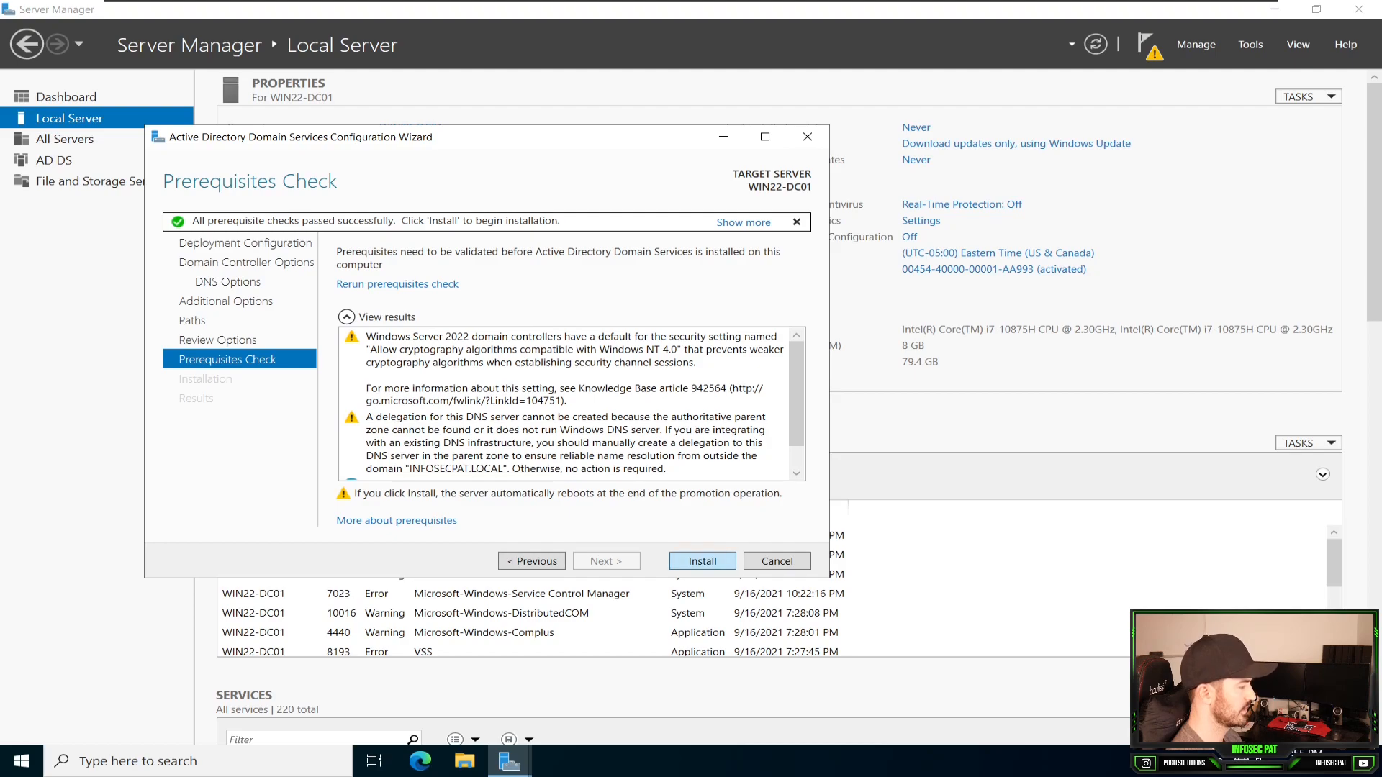
pyautogui.press('Return')
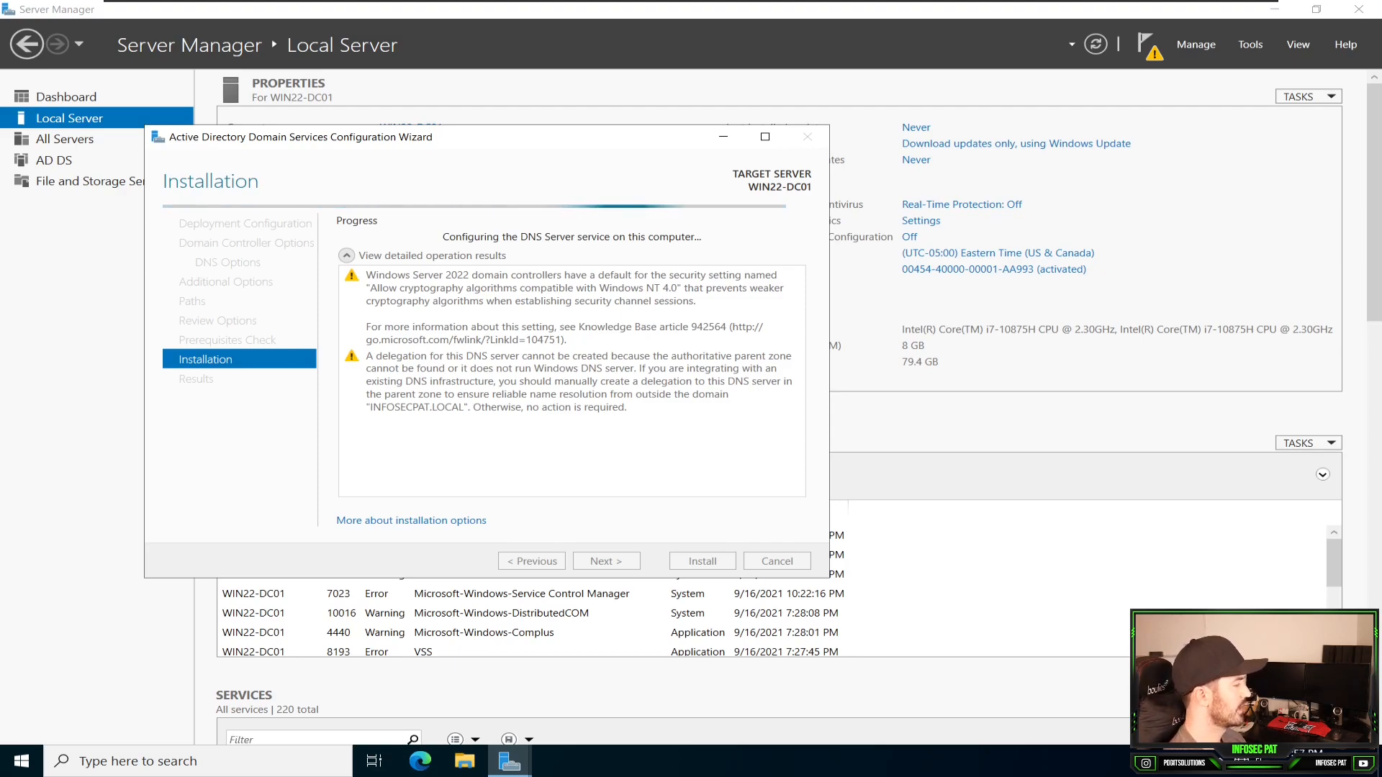
# - Bring Server Manager forward, open the Ethernet0 adapter's status and check its network connection details
pyautogui.moveTo(625, 139); pyautogui.dragTo(749, 131)
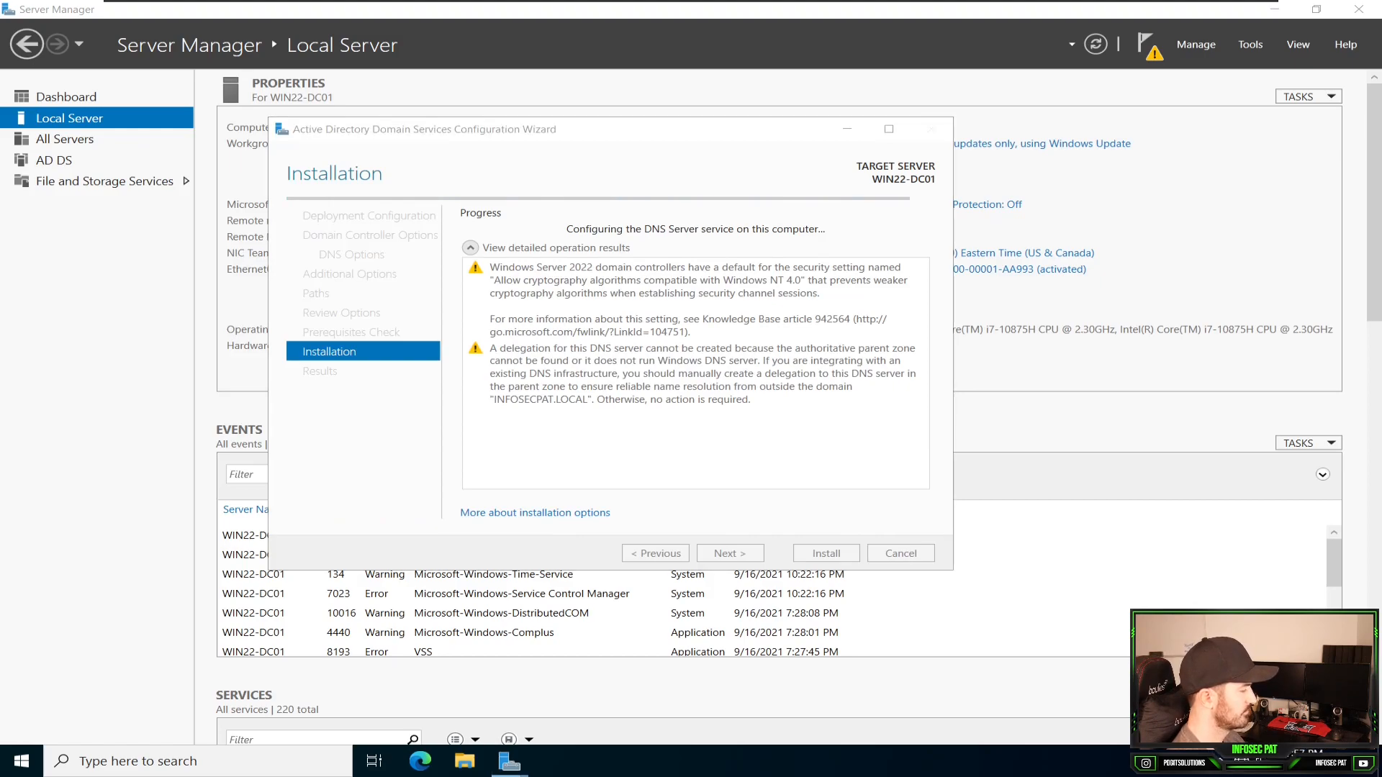
pyautogui.rightClick(592, 762)
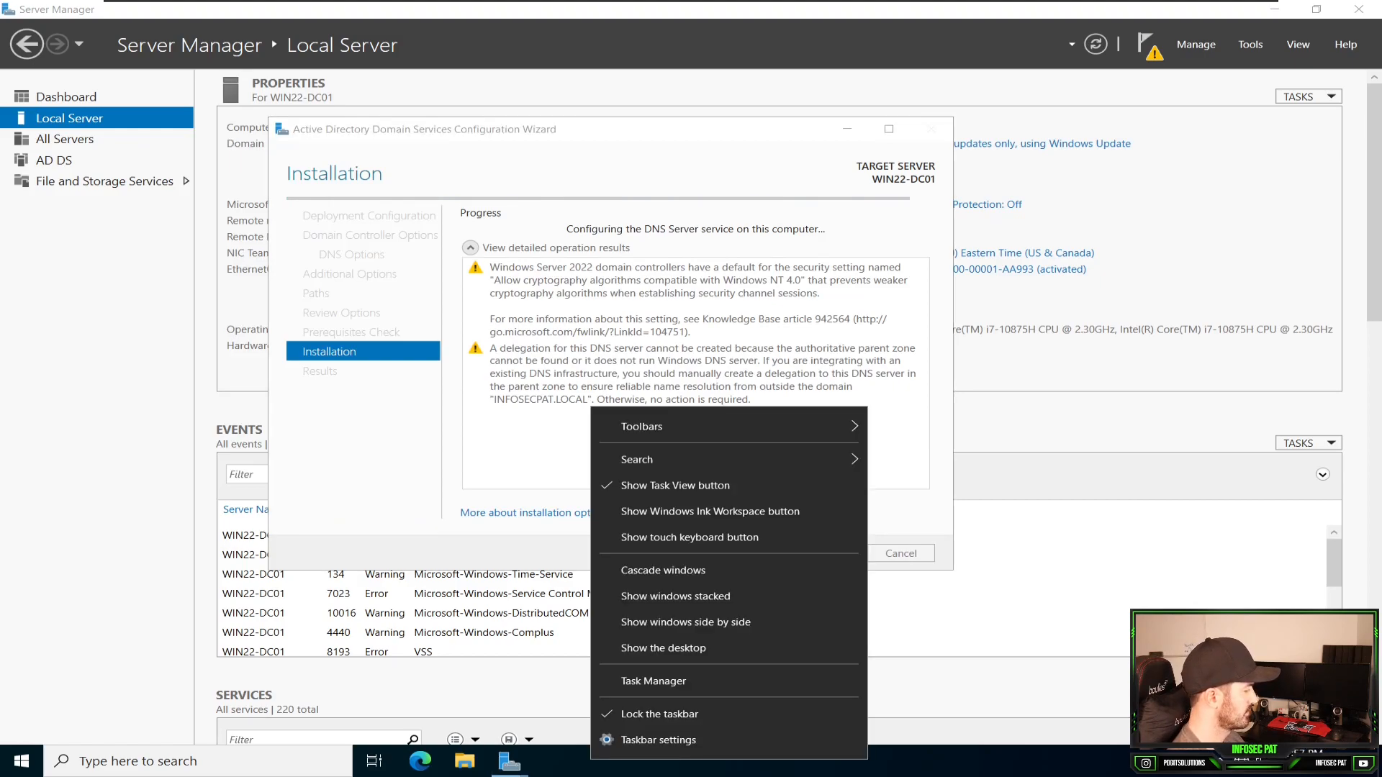
pyautogui.click(509, 762)
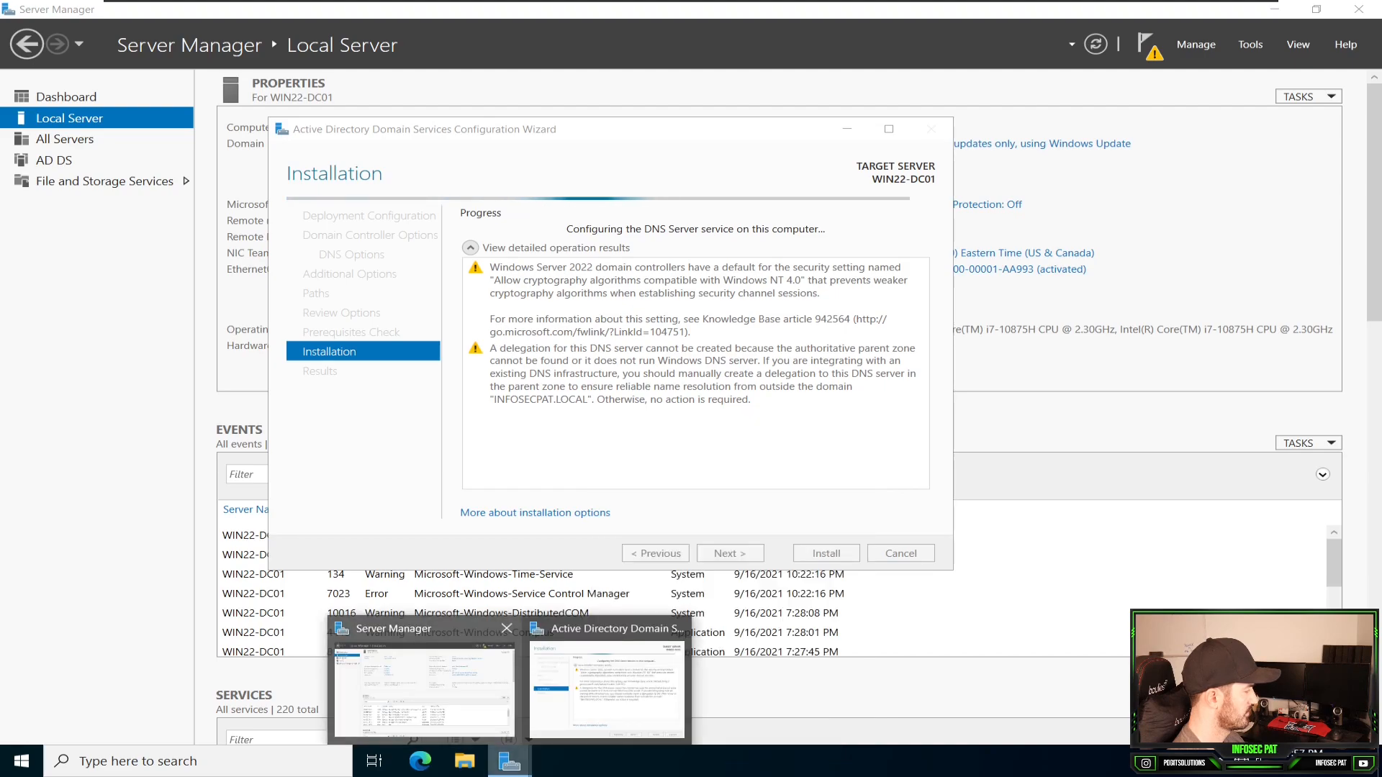
pyautogui.click(425, 689)
pyautogui.click(415, 269)
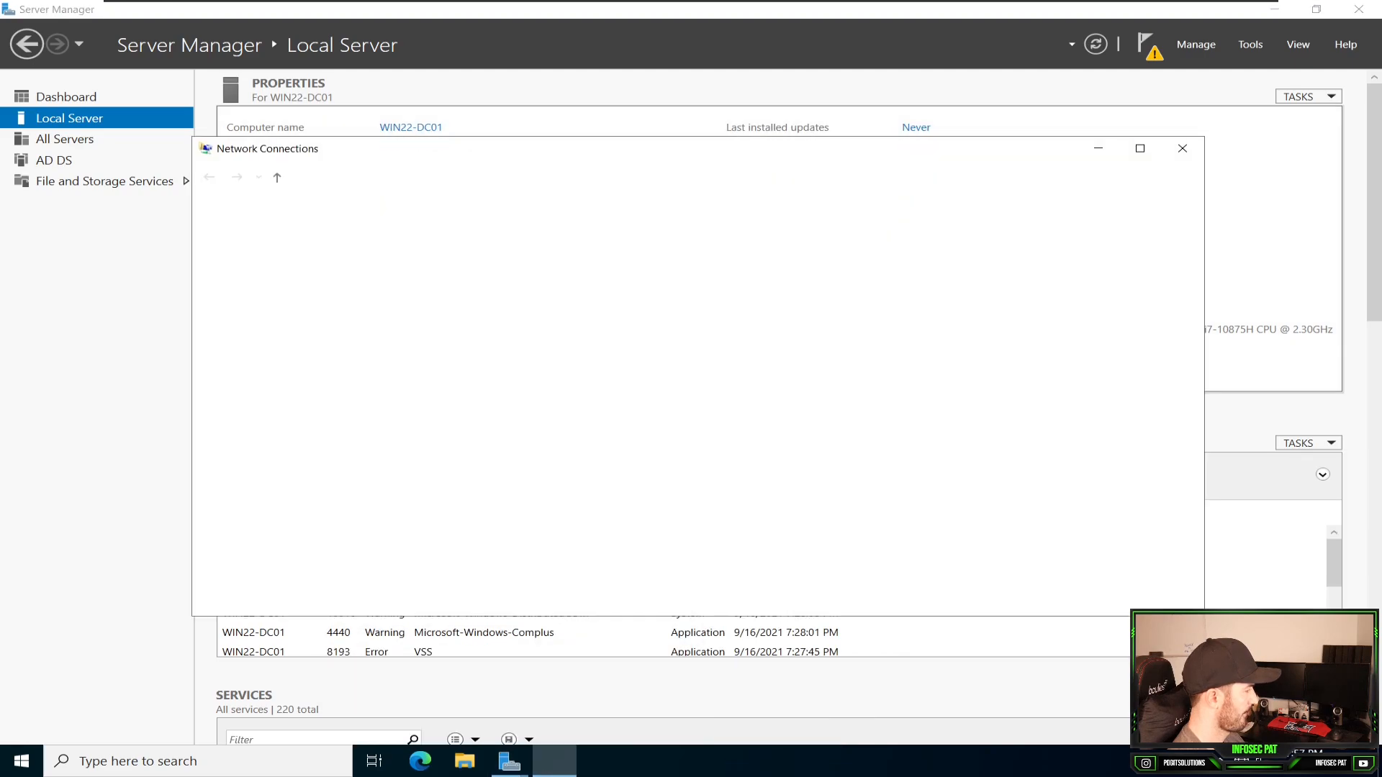
pyautogui.doubleClick(250, 254)
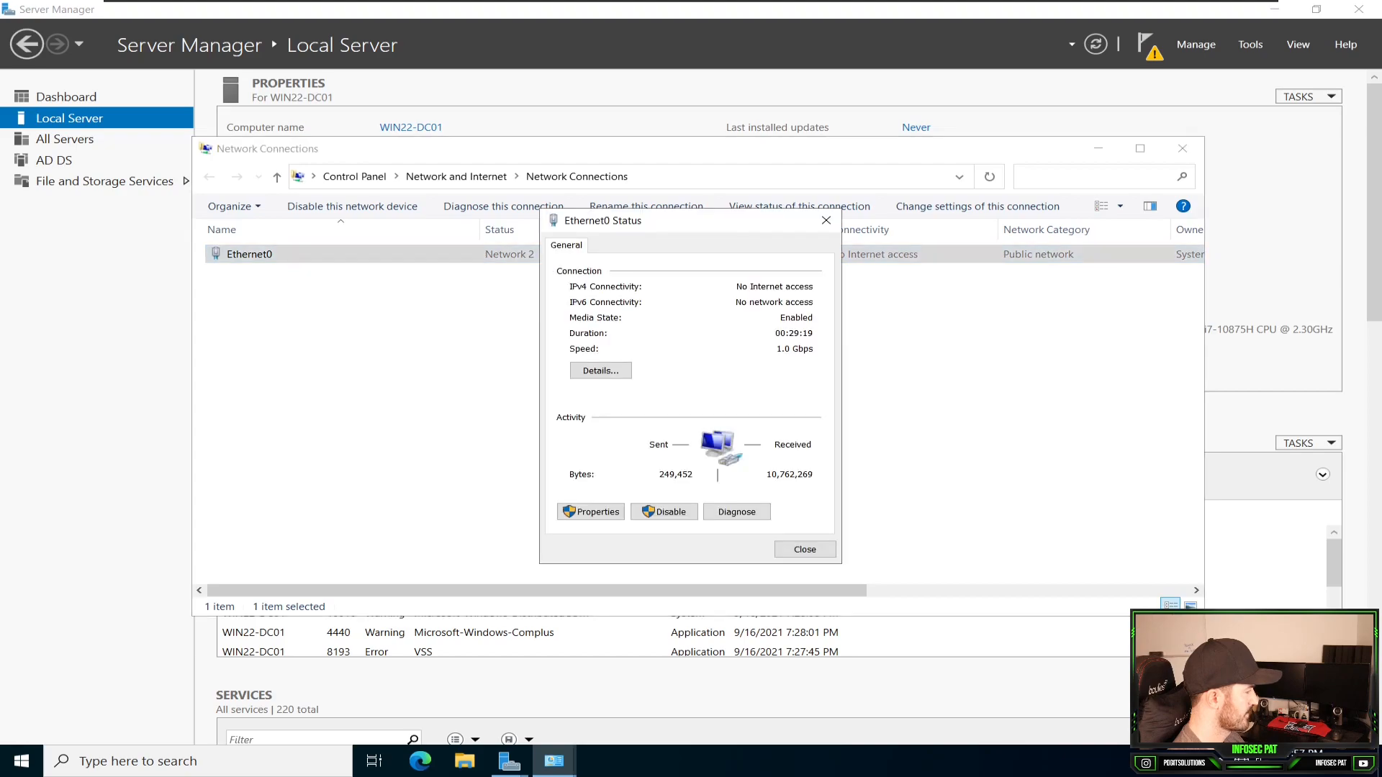
pyautogui.click(601, 370)
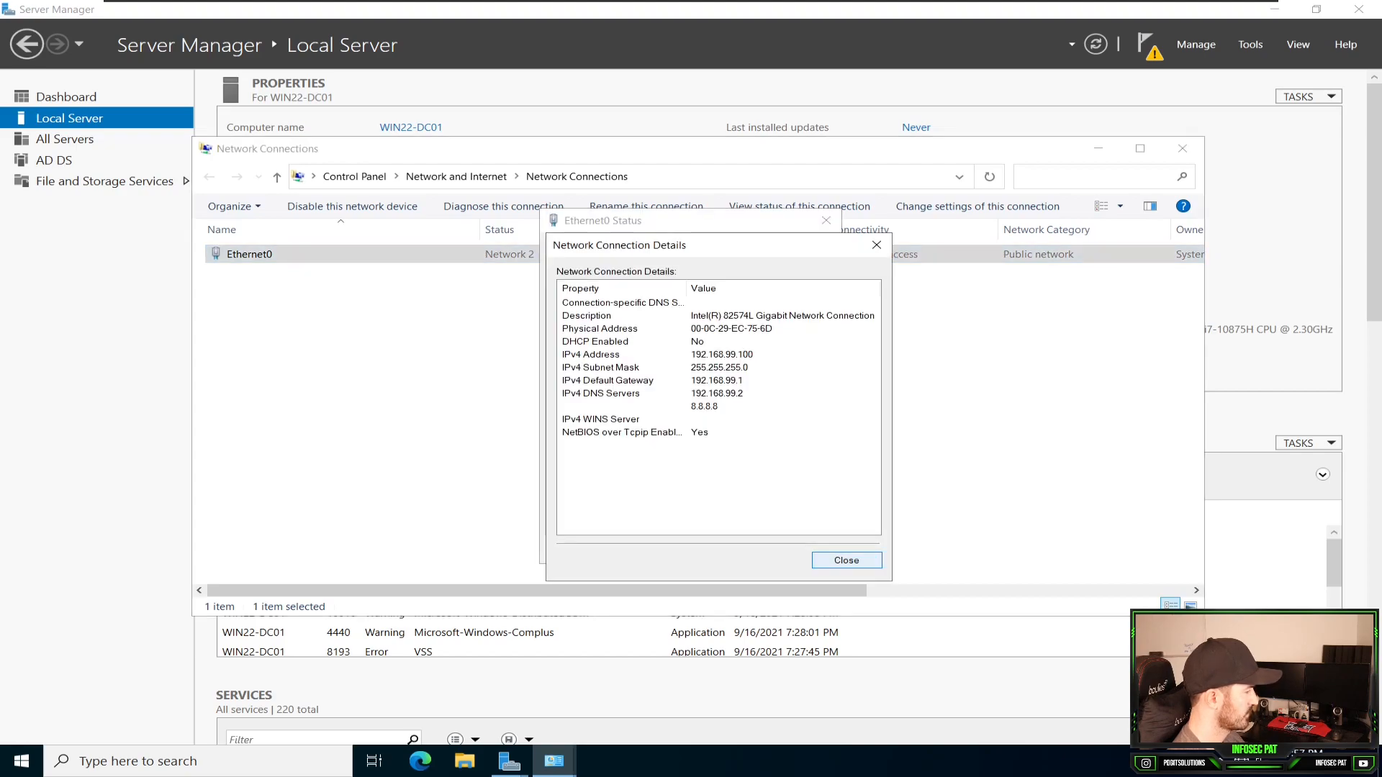
pyautogui.click(847, 560)
# - Set the preferred DNS server in Ethernet0's IPv4 properties to 192.168.99.100 and close the adapter's dialogs
pyautogui.click(591, 512)
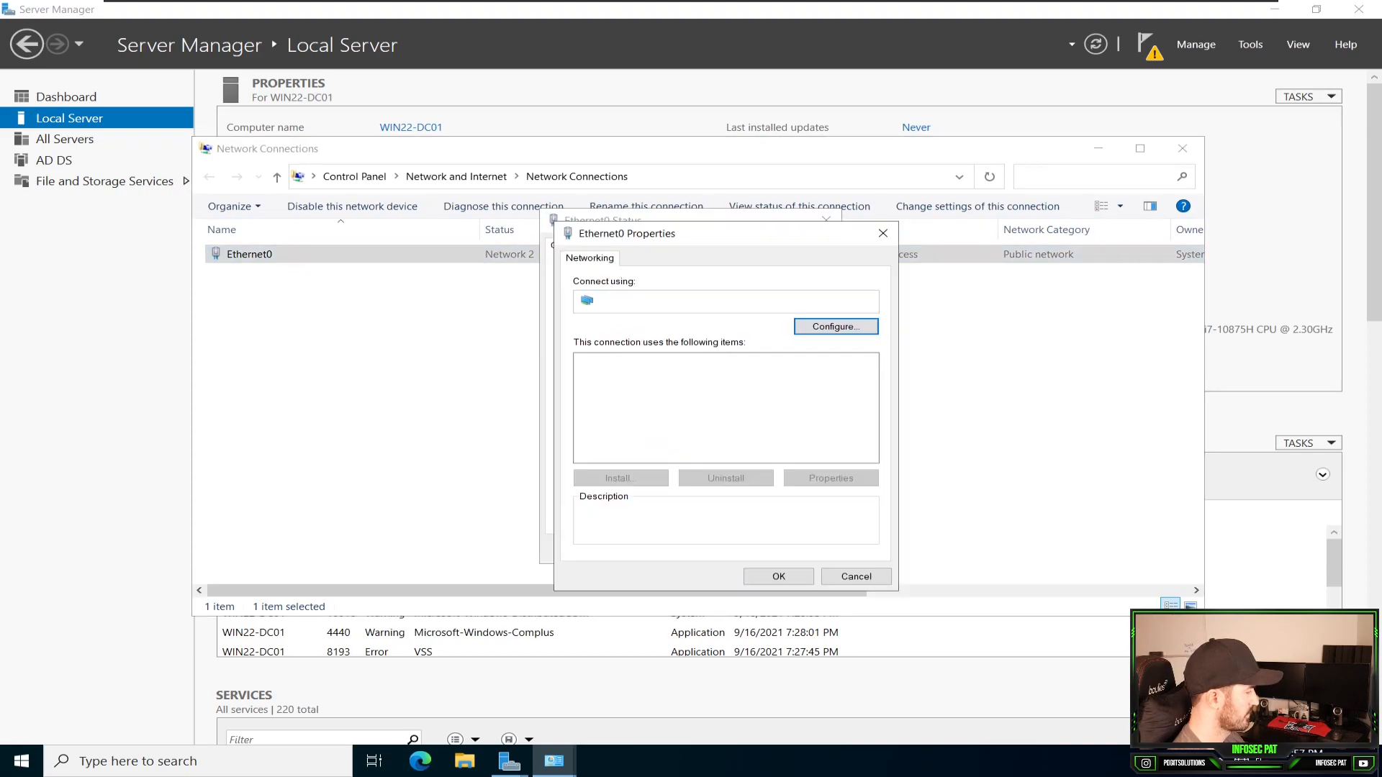
pyautogui.doubleClick(686, 401)
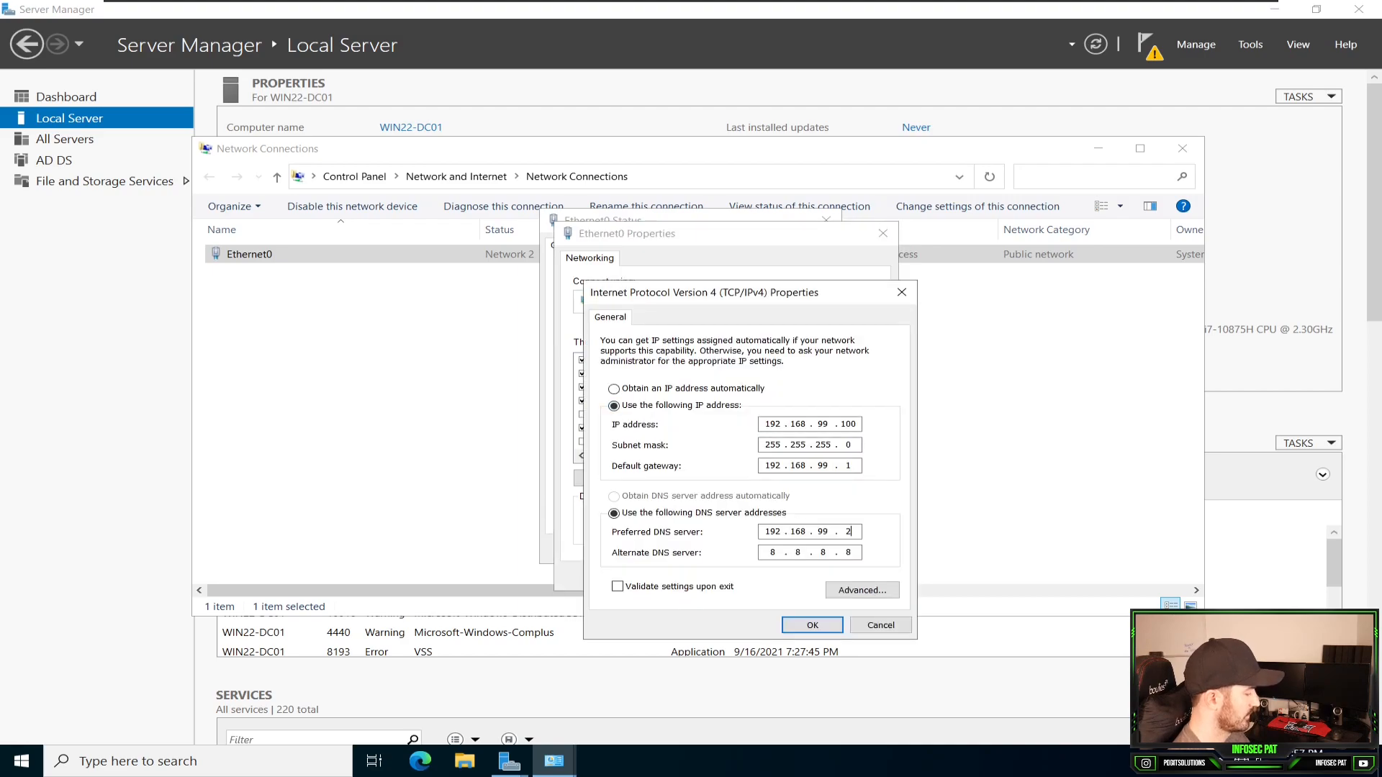
pyautogui.press('BackSpace')
pyautogui.press('BackSpace')
pyautogui.press('BackSpace')
pyautogui.press('BackSpace')
pyautogui.press('BackSpace')
pyautogui.press('BackSpace')
pyautogui.press('BackSpace')
pyautogui.press('BackSpace')
pyautogui.press('BackSpace')
pyautogui.press('BackSpace')
pyautogui.press('BackSpace')
pyautogui.press('BackSpace')
pyautogui.write('192 . 168 . 99 . 100')
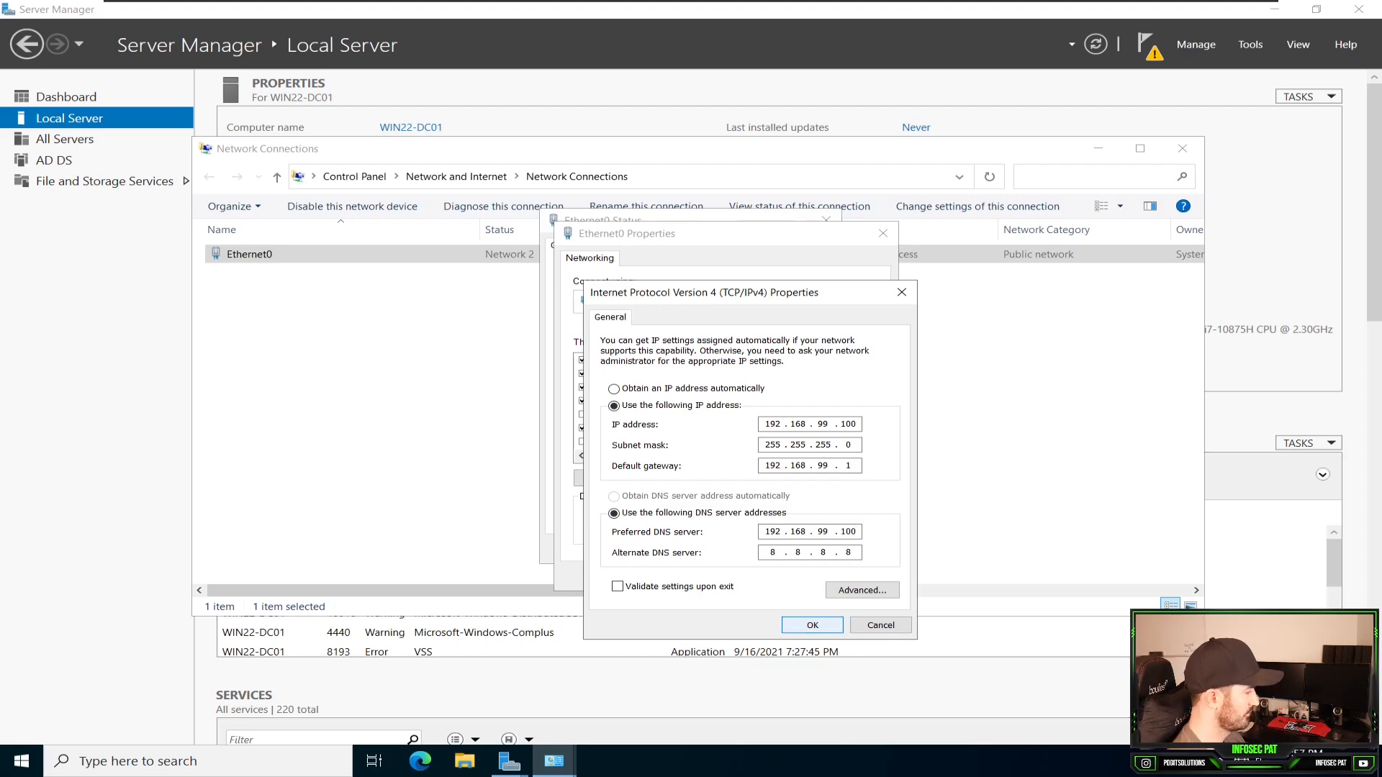
pyautogui.press('Return')
pyautogui.press('Return')
pyautogui.click(804, 549)
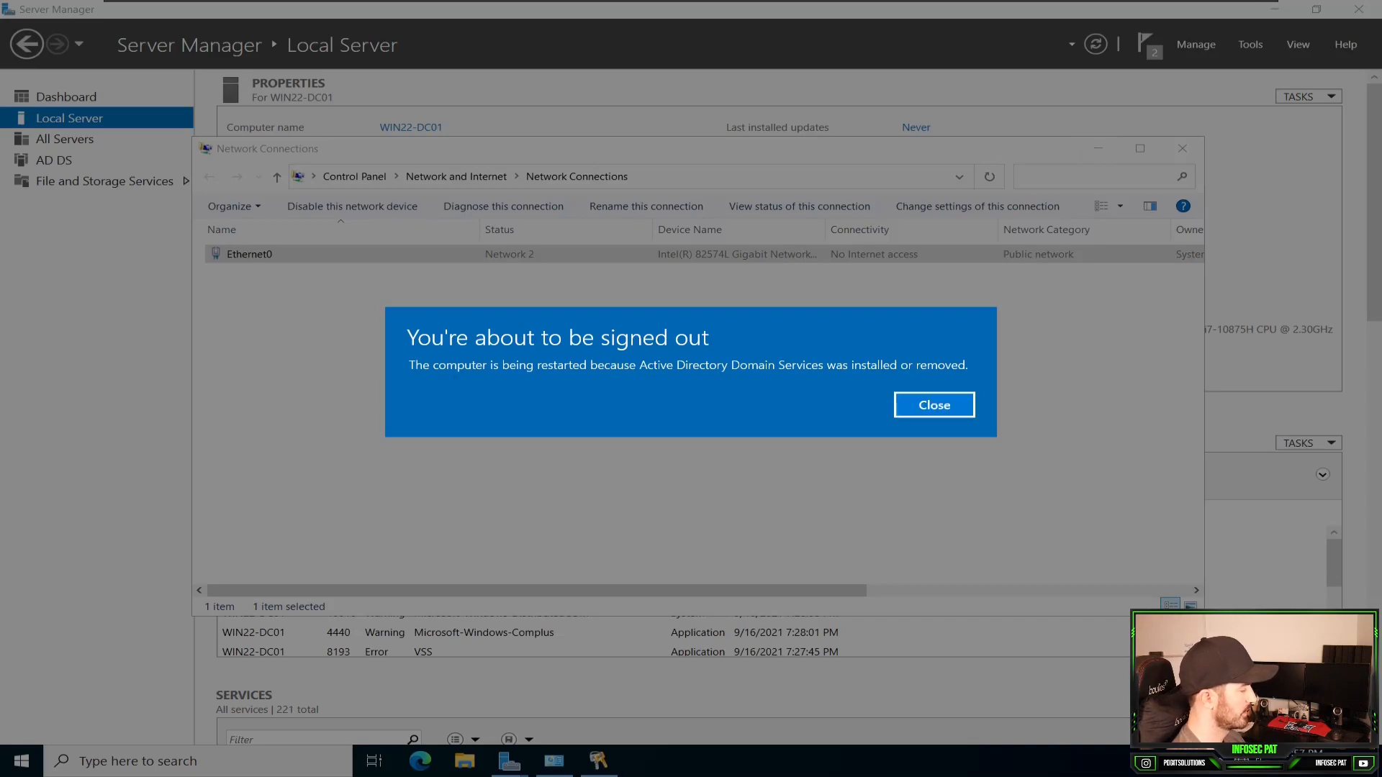
# - Dismiss the restart notice, clear away the Network Connections and Server Manager windows, and close the finished AD DS configuration wizard
pyautogui.press('Return')
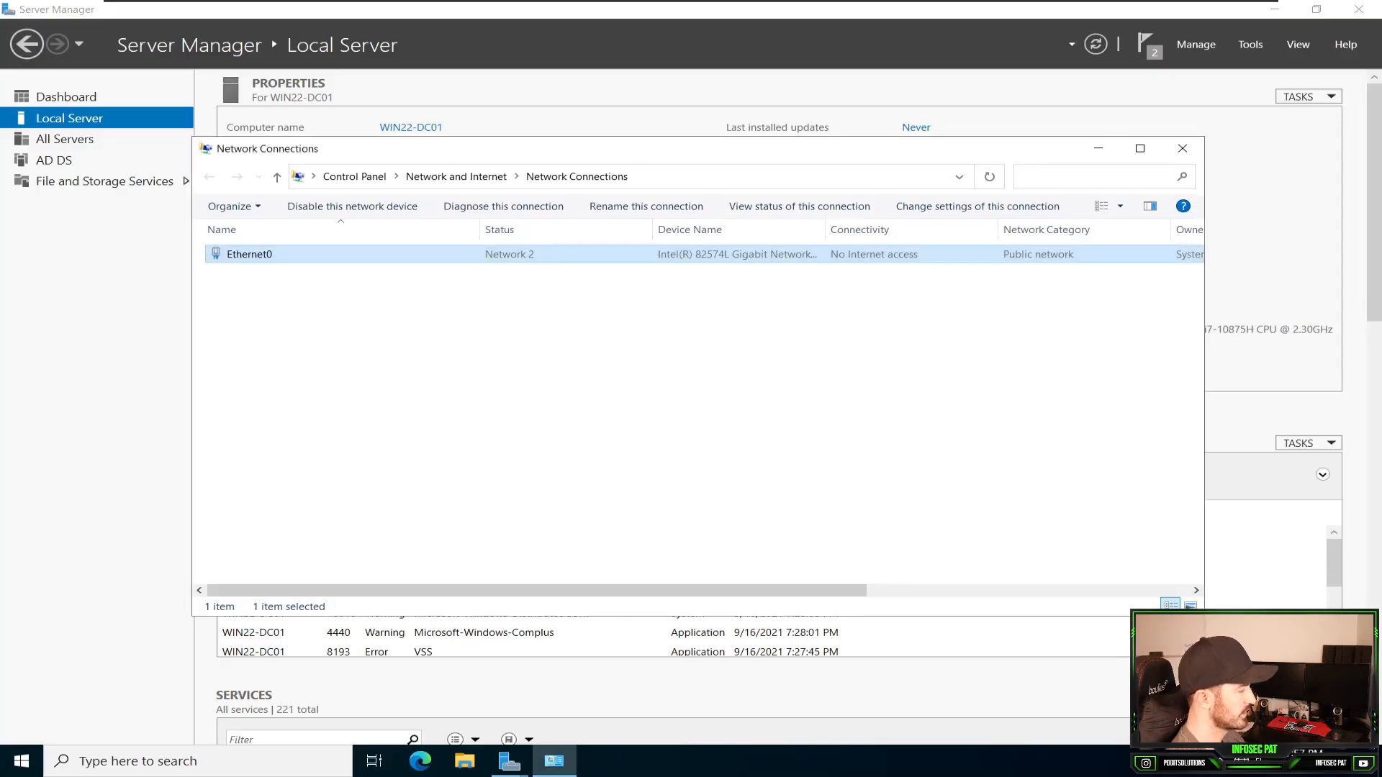
pyautogui.click(1182, 149)
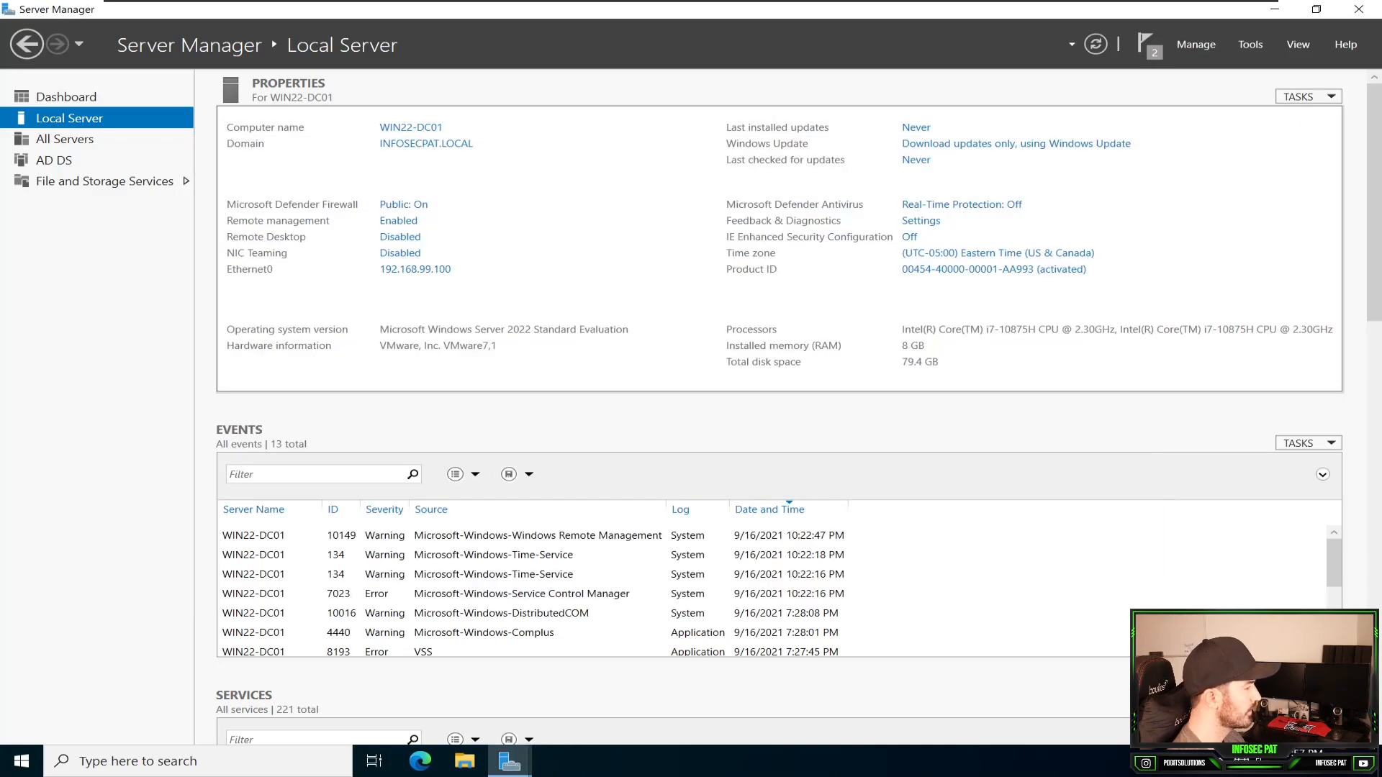
pyautogui.click(1273, 9)
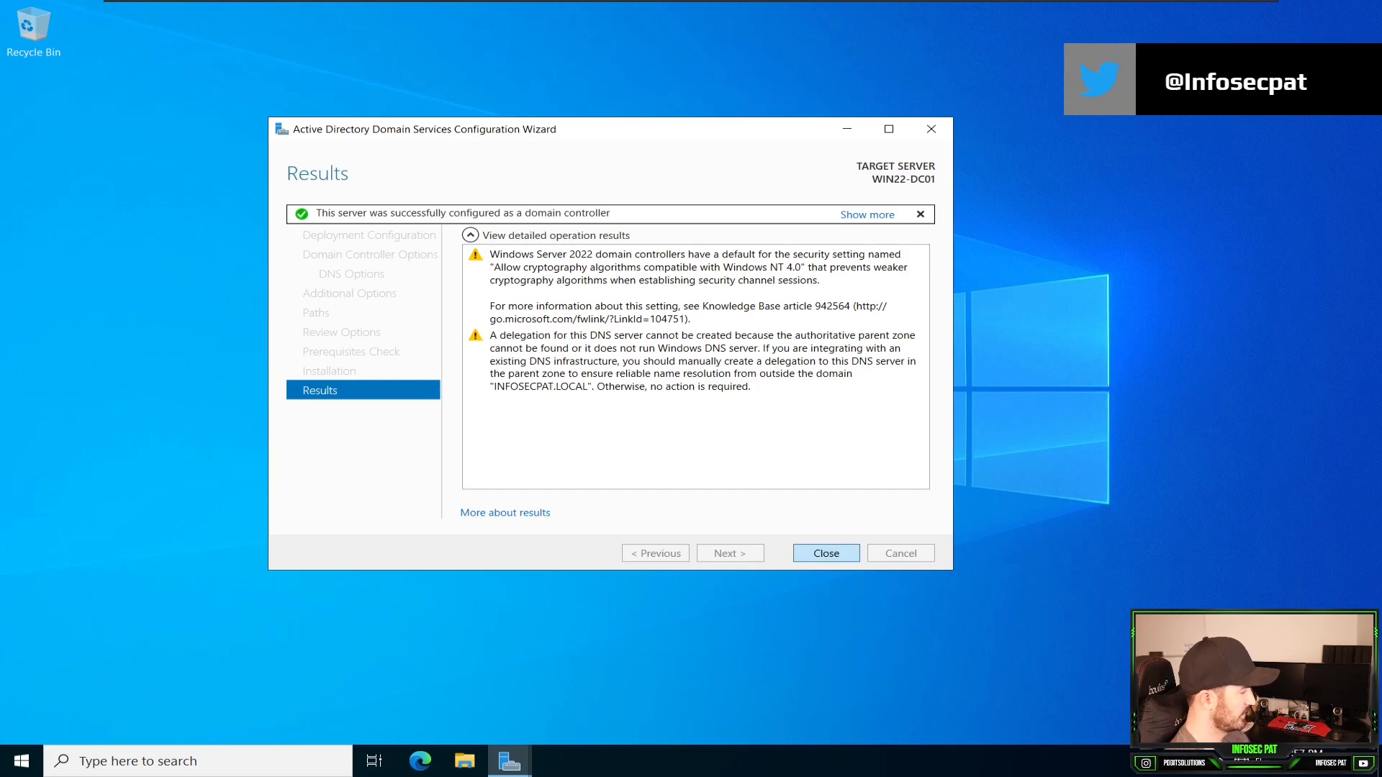
pyautogui.click(827, 553)
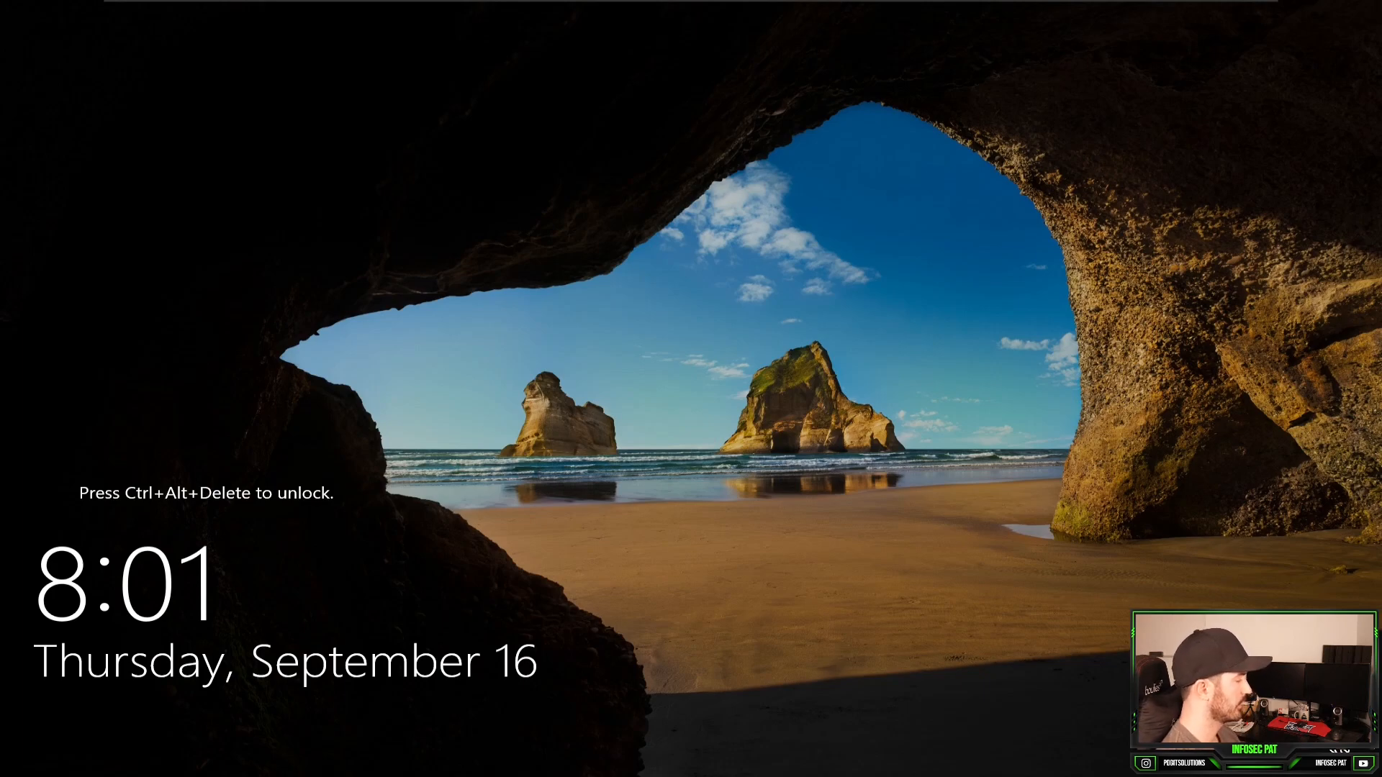
# - Unlock the restarted virtual machine and sign in to INFOSECPAT\Administrator by entering the account password
pyautogui.moveTo(1073, 2)
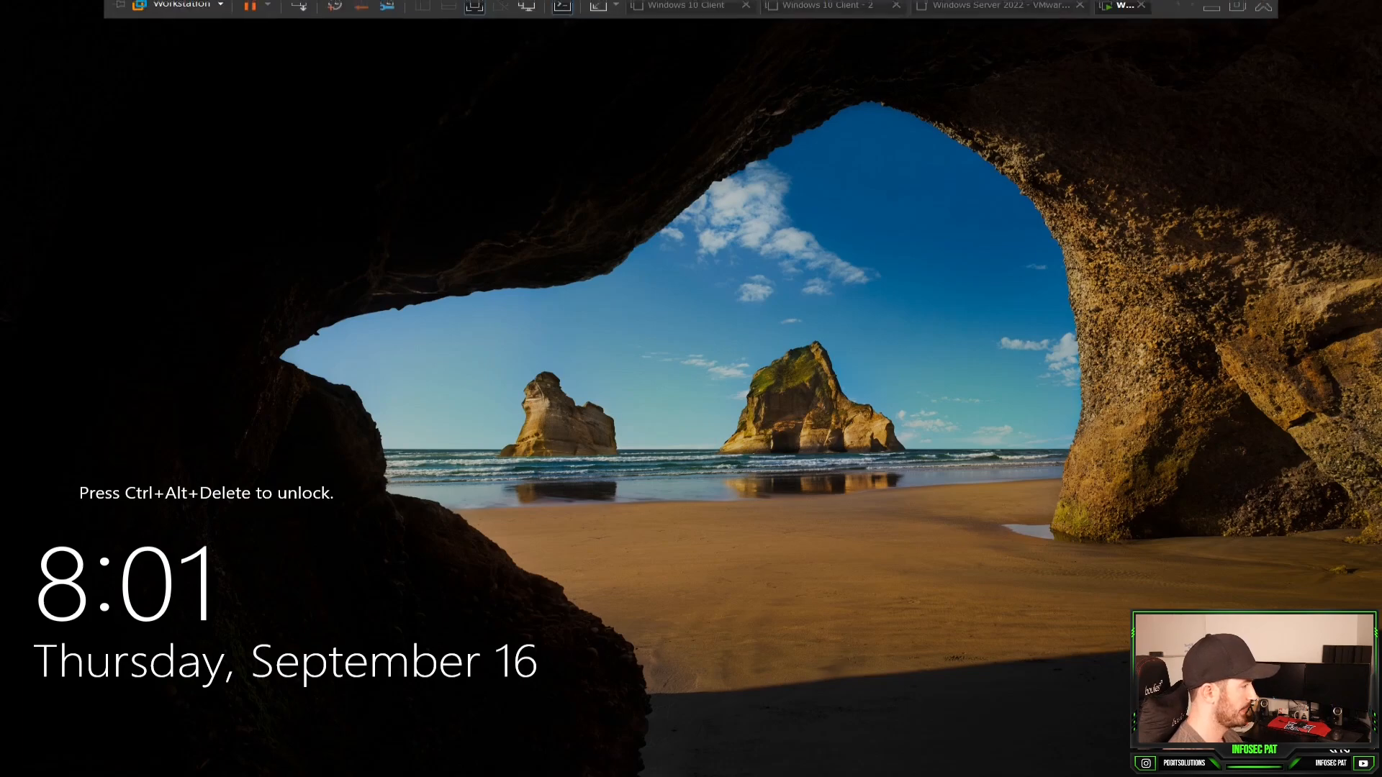
pyautogui.rightClick(1118, 13)
pyautogui.click(1188, 98)
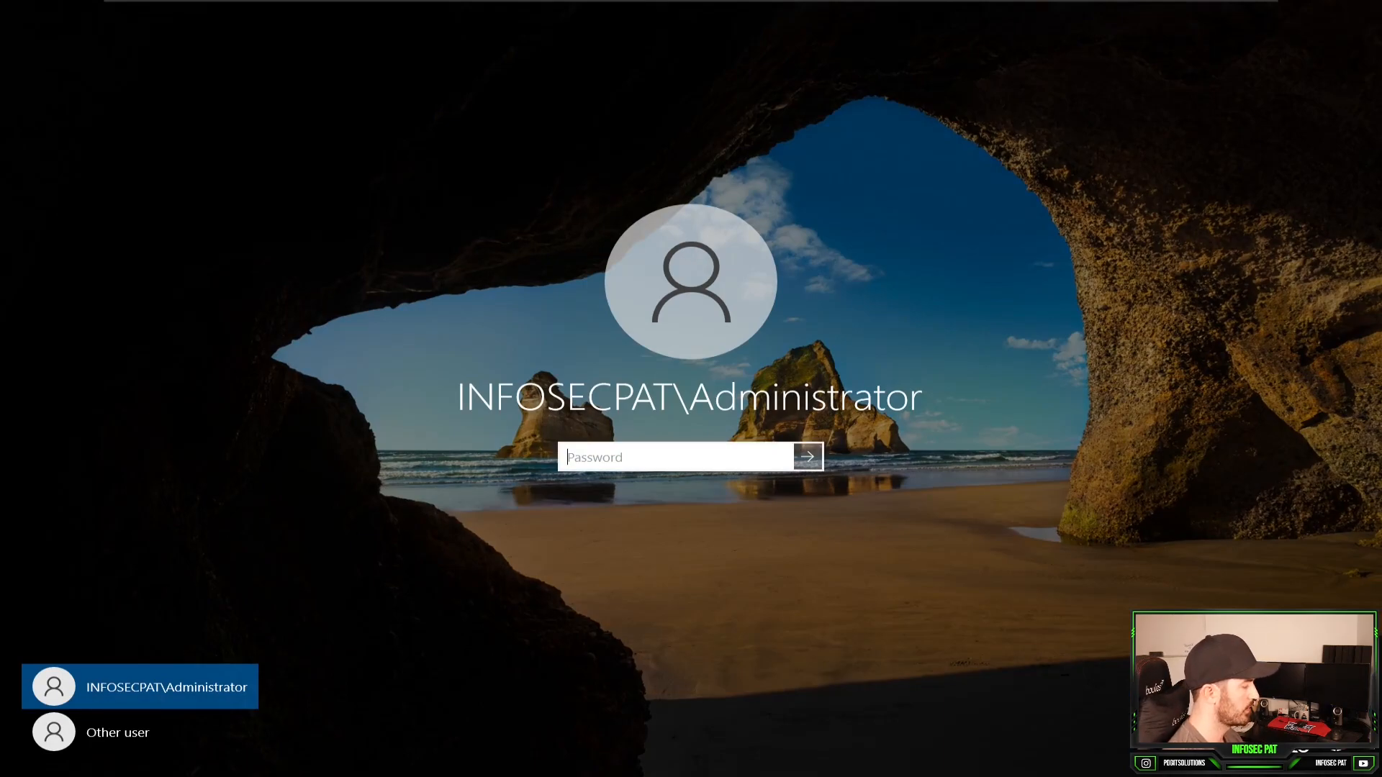
pyautogui.write('************')
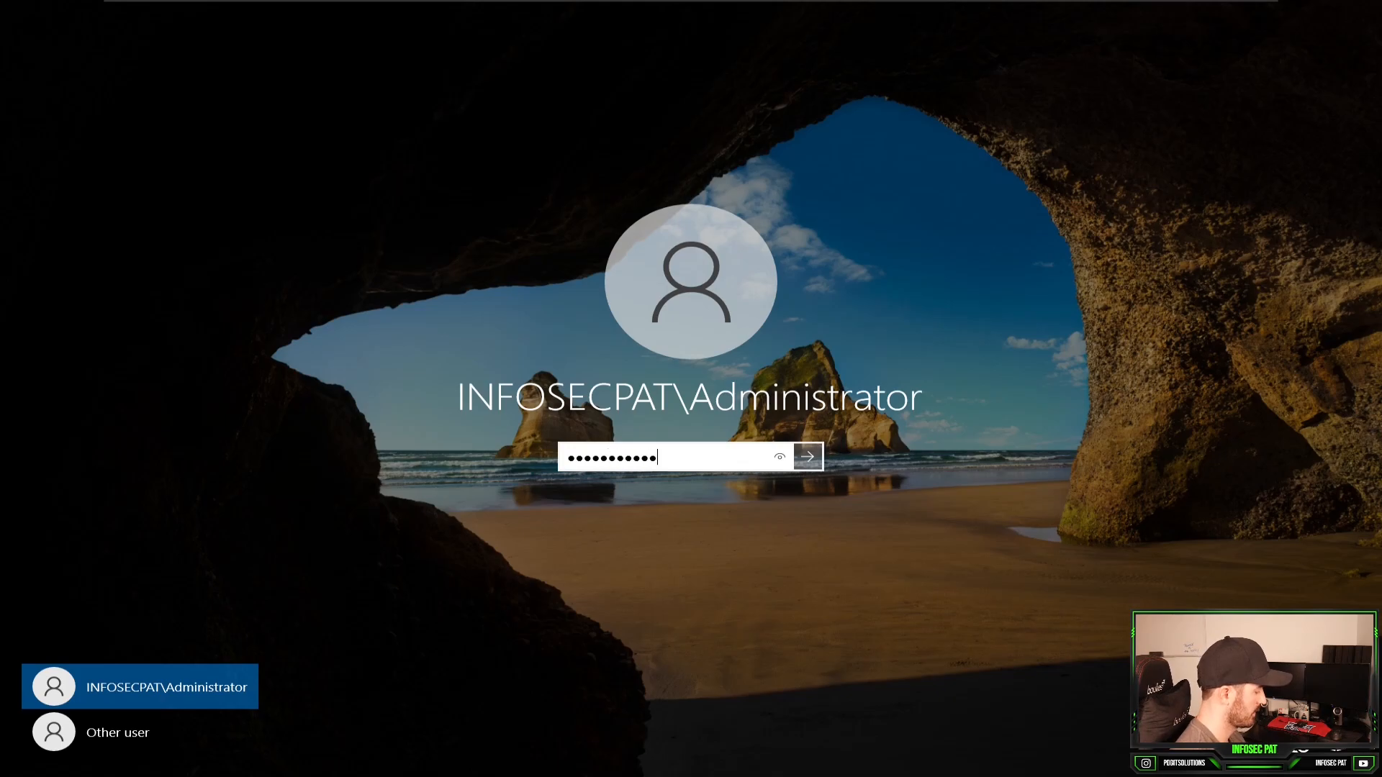
pyautogui.press('Return')
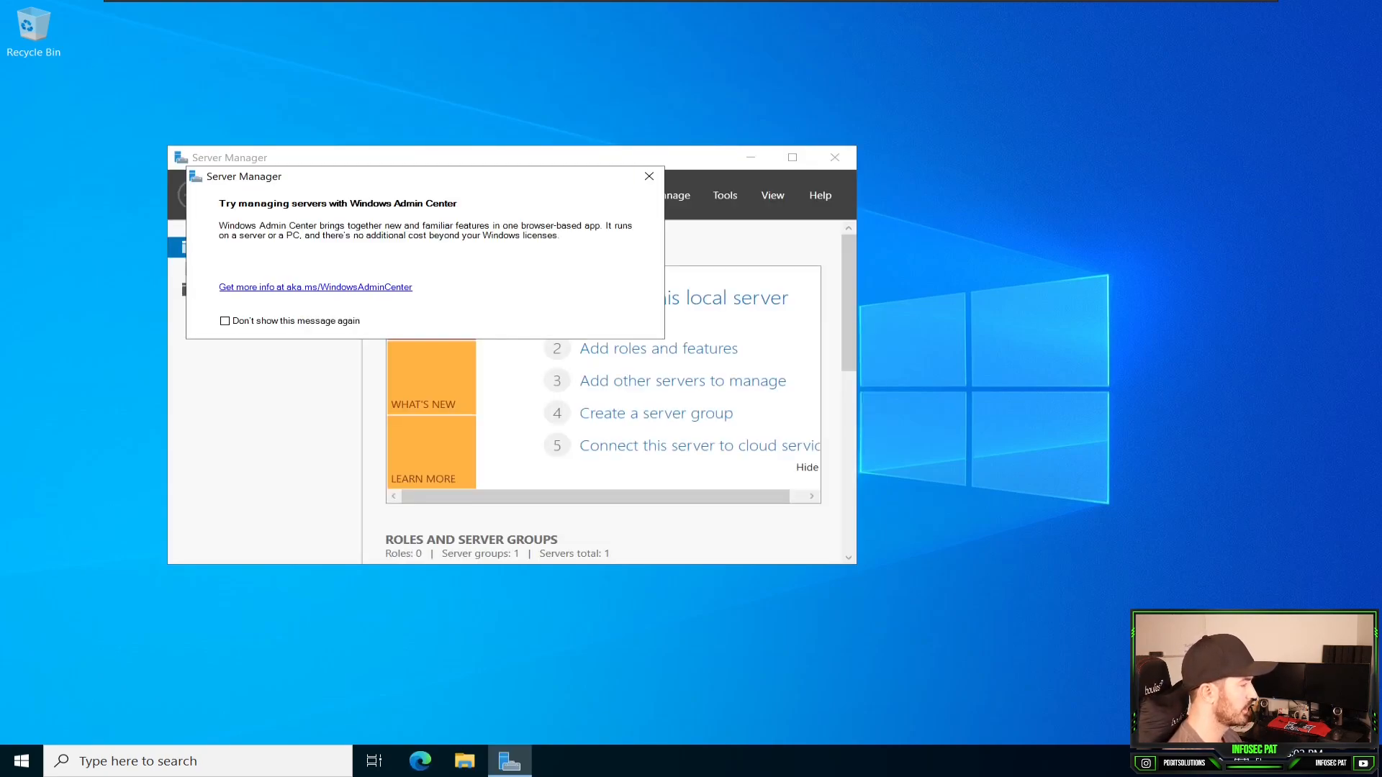
# - Close Server Manager along with its Windows Admin Center message and sign out of the server
pyautogui.click(649, 176)
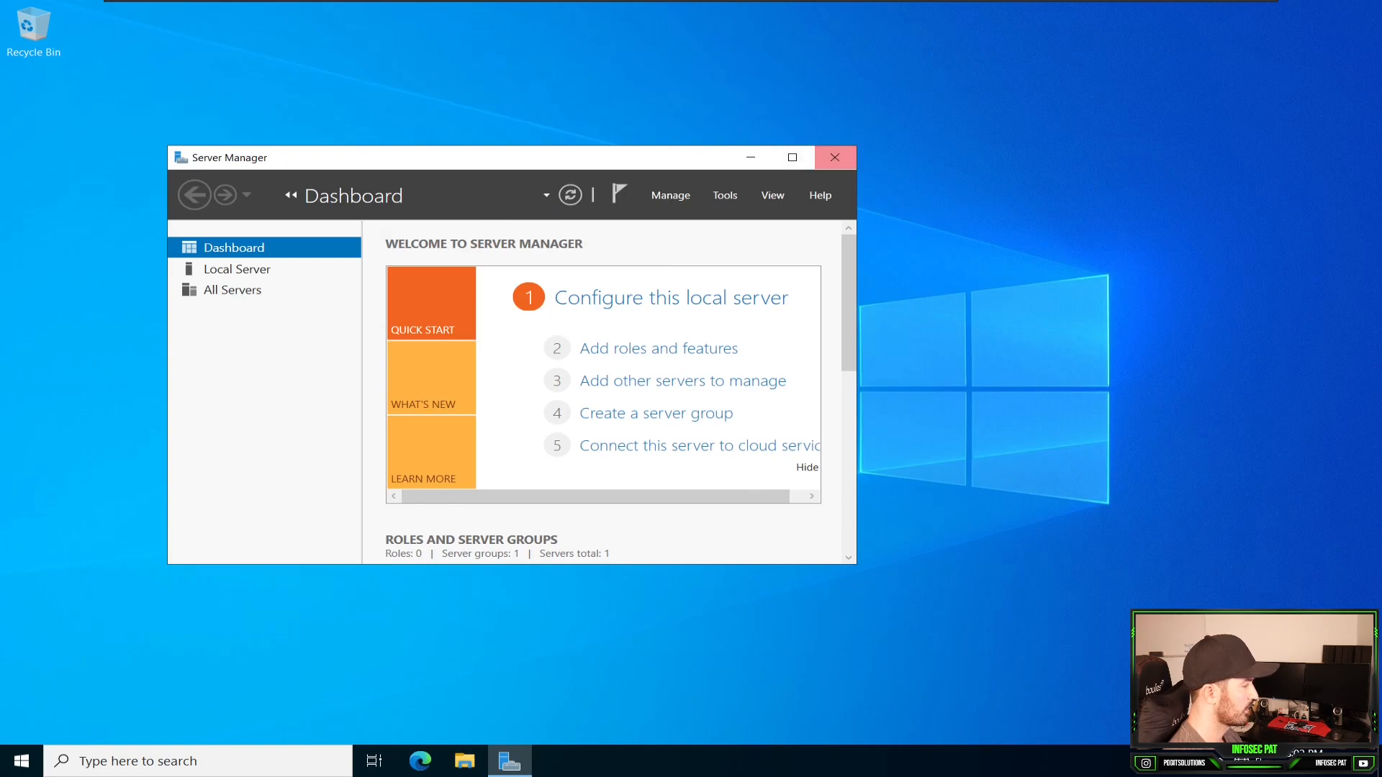
pyautogui.click(835, 157)
pyautogui.rightClick(22, 761)
pyautogui.moveTo(144, 702)
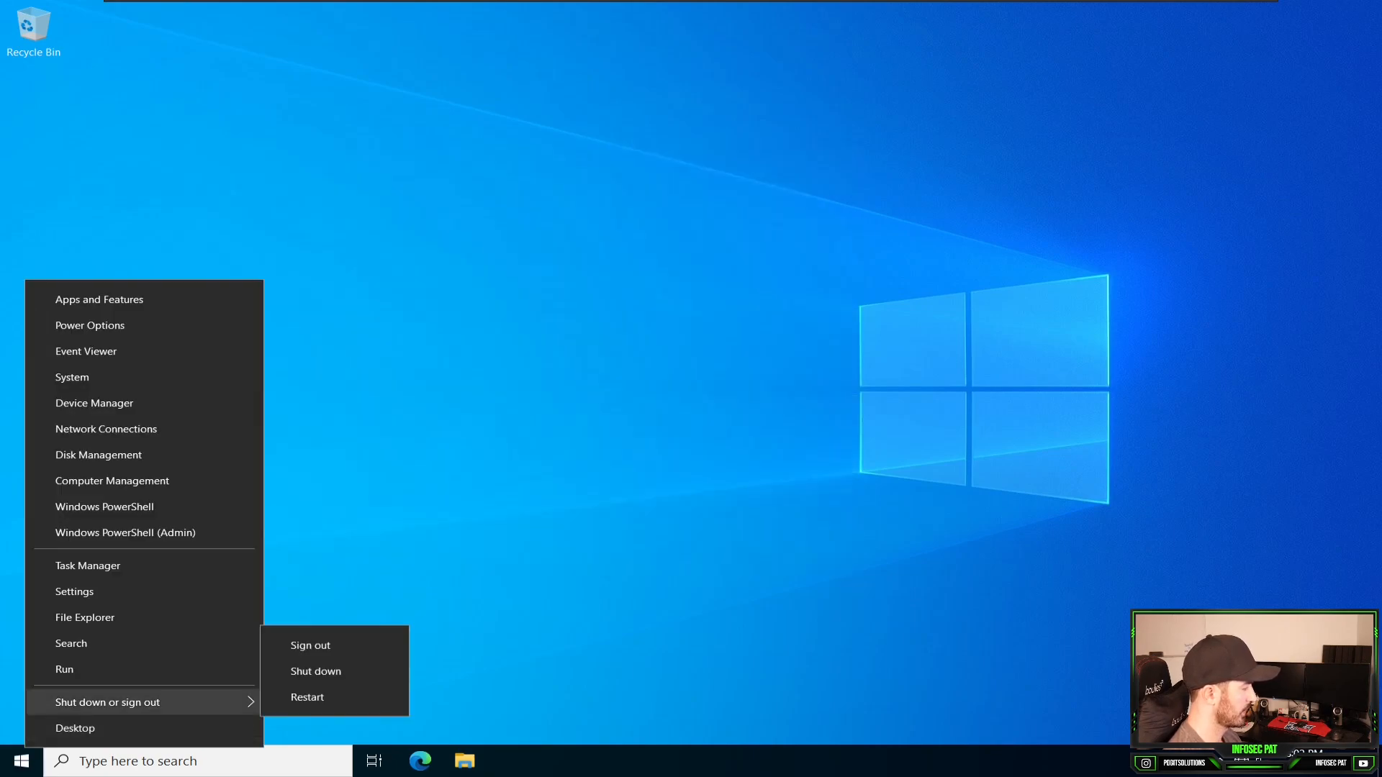
pyautogui.click(310, 646)
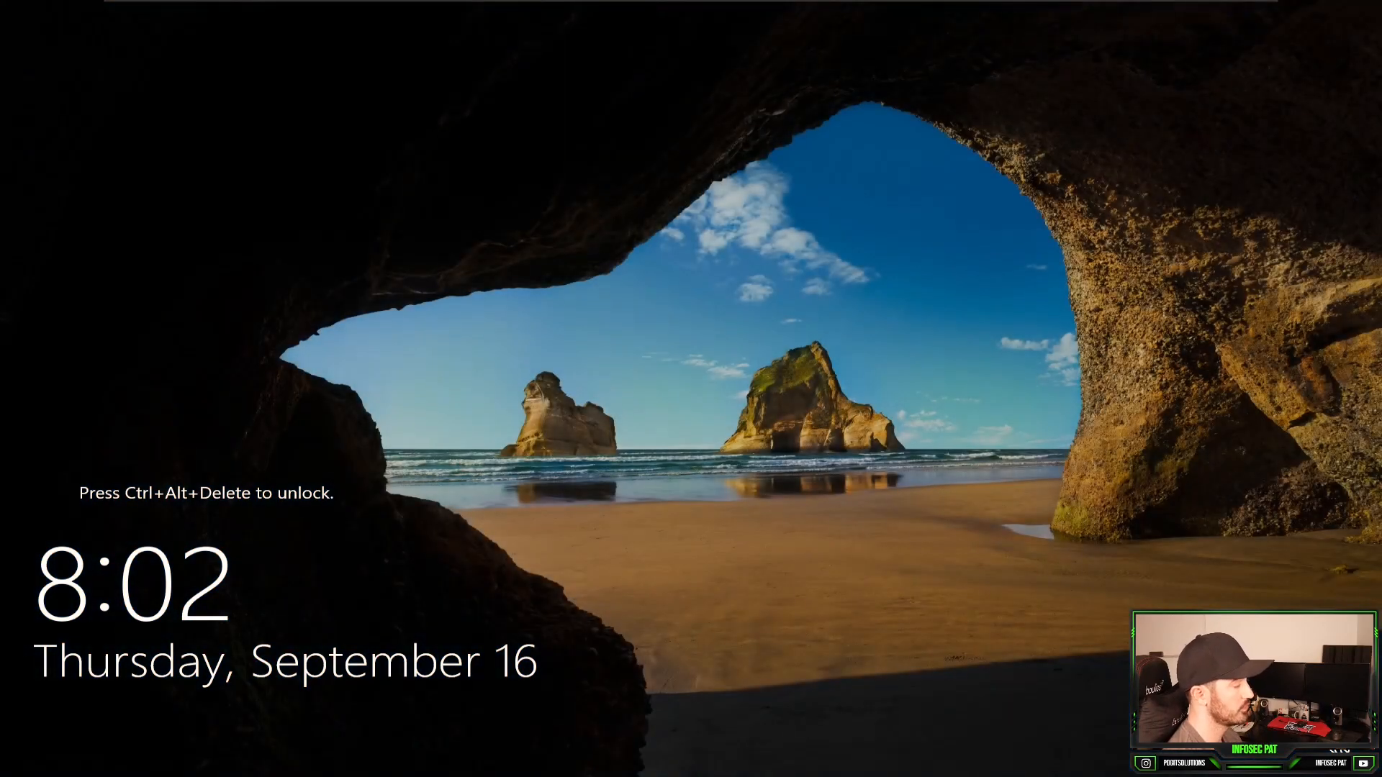
# - Unlock the server's lock screen and choose to sign in as another user
pyautogui.moveTo(300, 2)
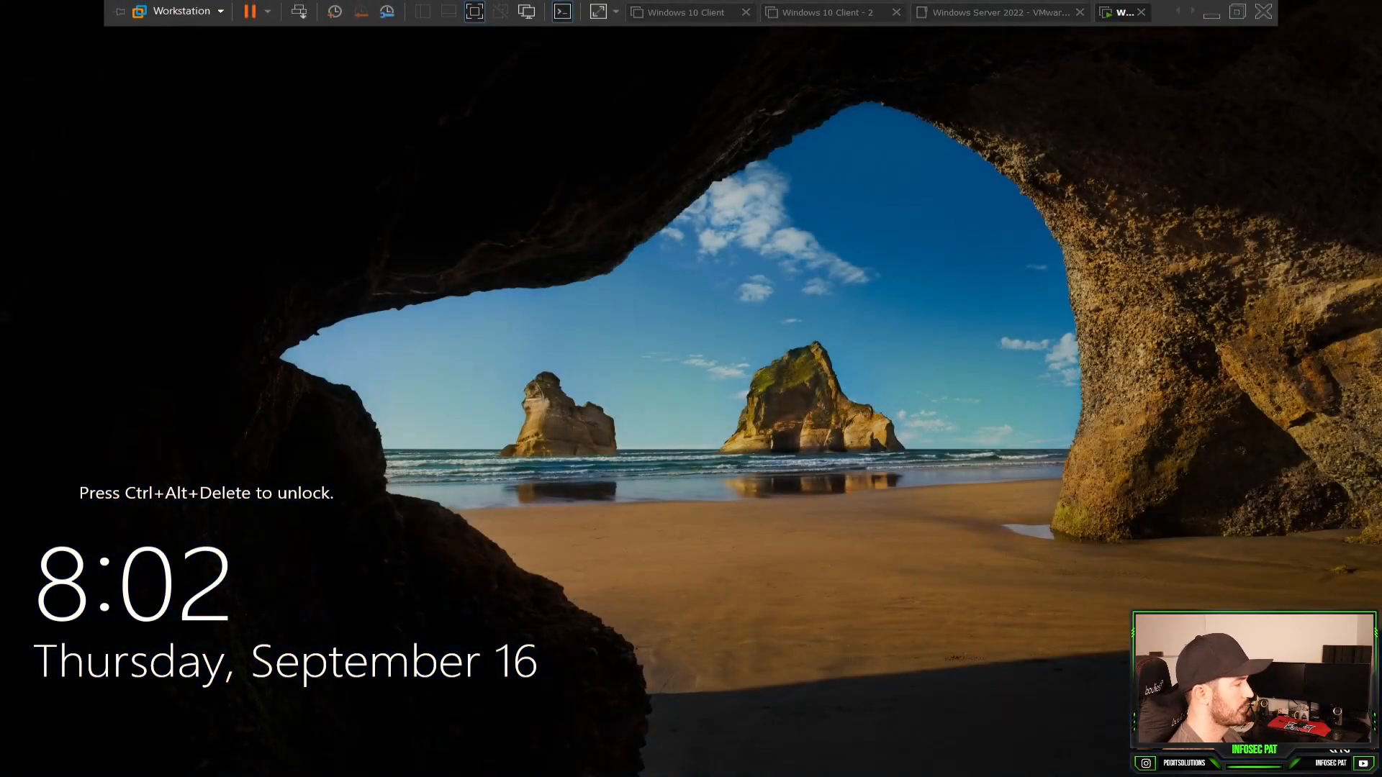
pyautogui.click(1120, 12)
pyautogui.click(1180, 106)
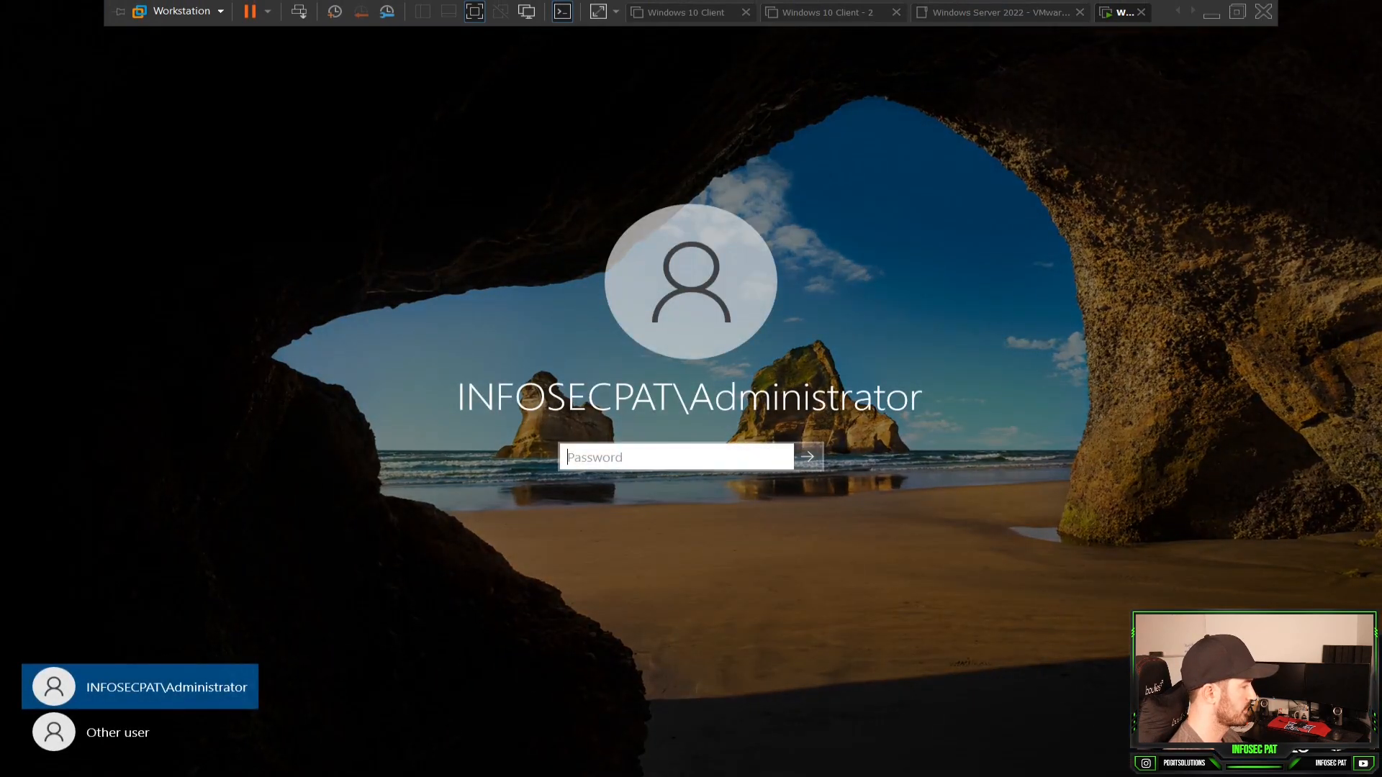
pyautogui.click(137, 733)
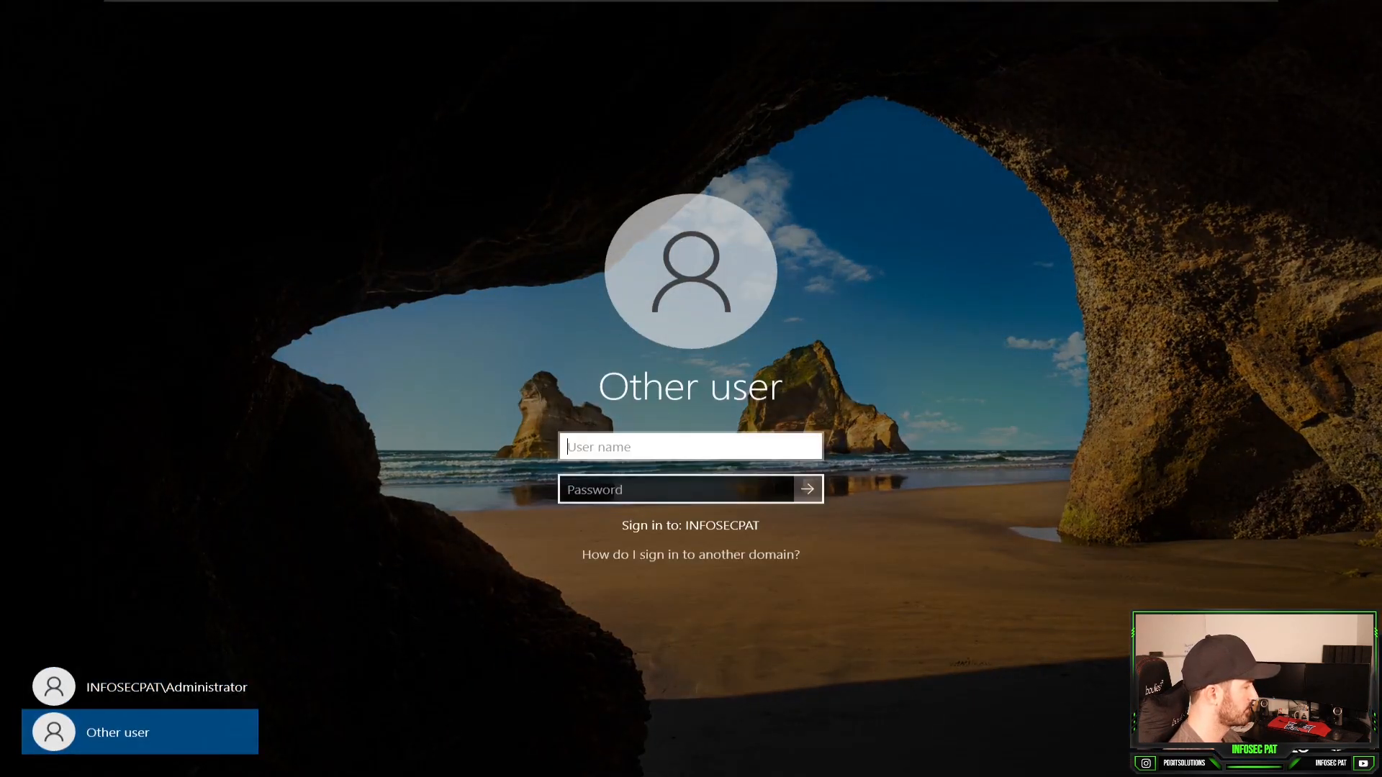
# - Enter the domain administrator's full user name with the infosecpat.local suffix as the sign-in name
pyautogui.write('administ')
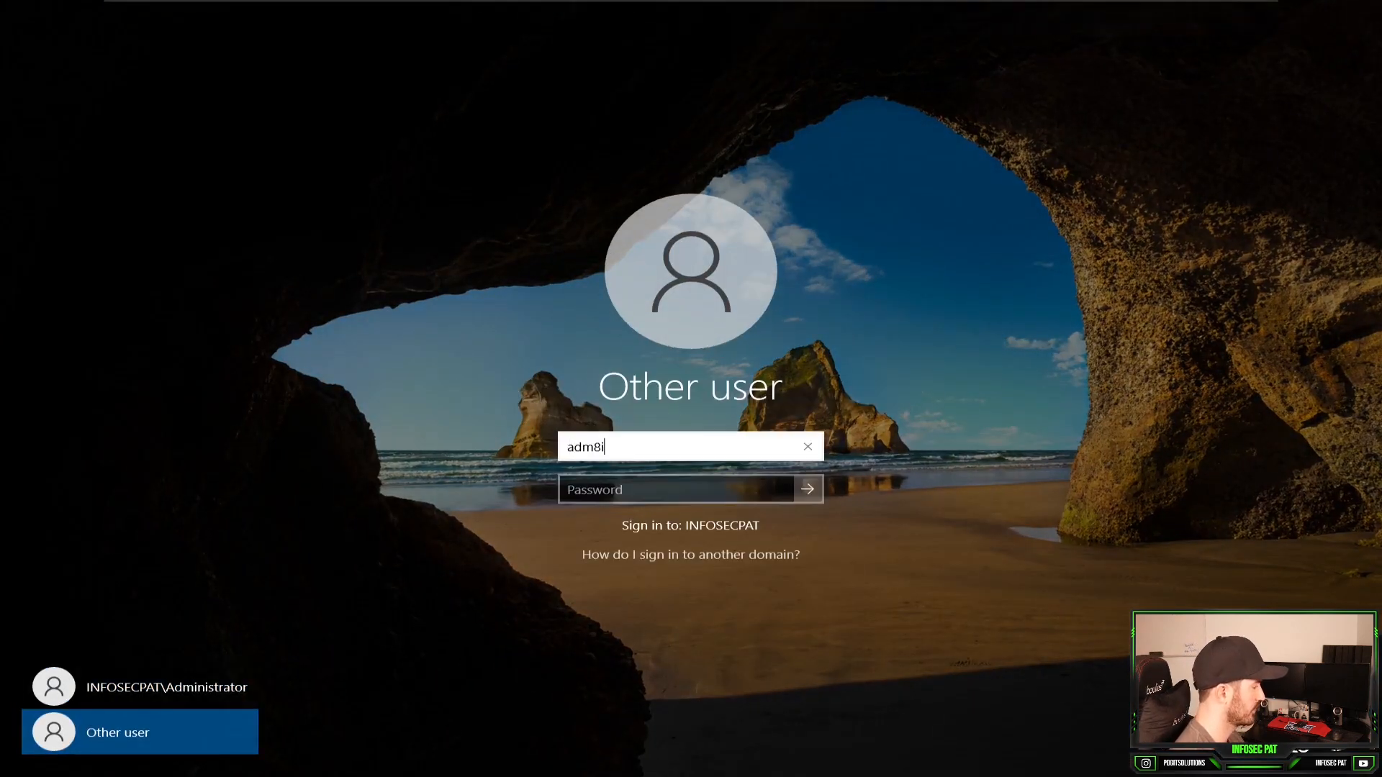
pyautogui.press('BackSpace')
pyautogui.press('BackSpace')
pyautogui.press('BackSpace')
pyautogui.press('BackSpace')
pyautogui.press('BackSpace')
pyautogui.write('in')
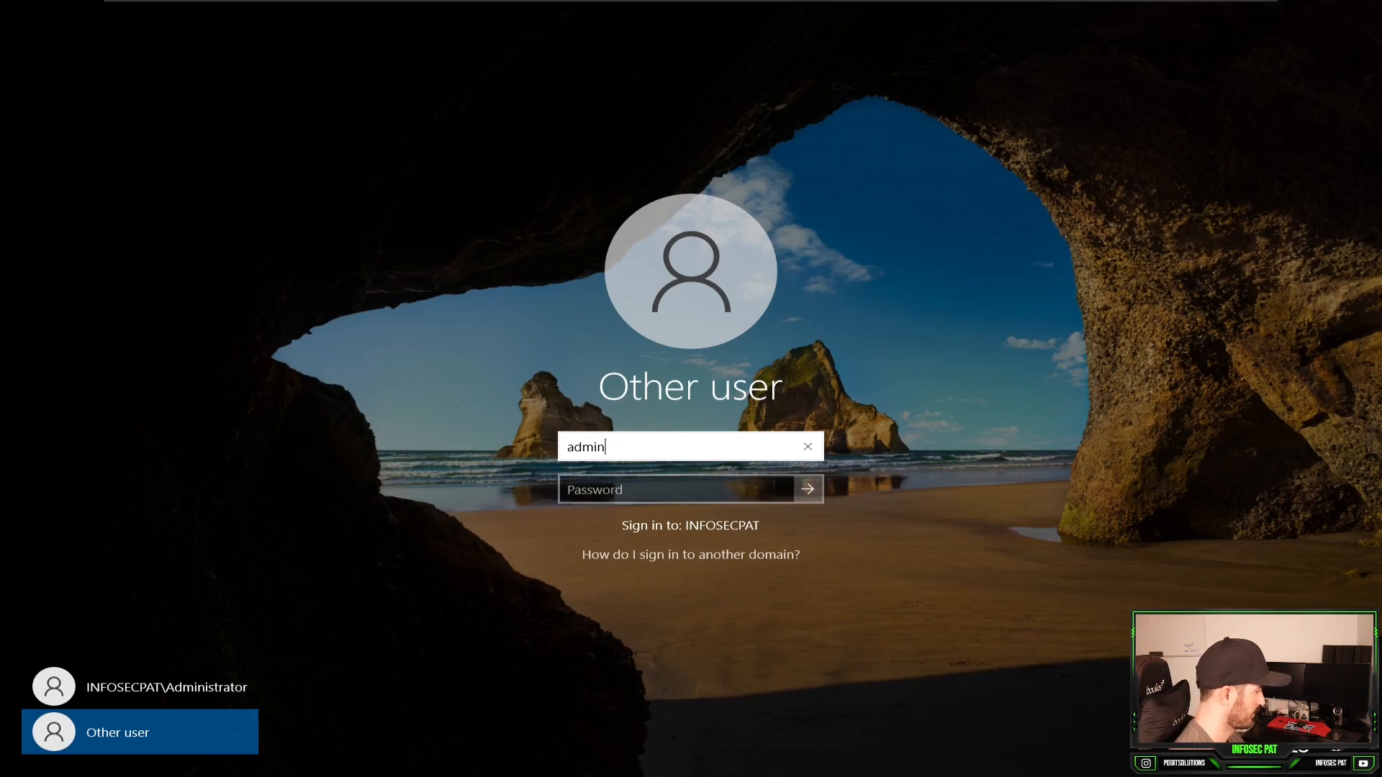
pyautogui.write('is')
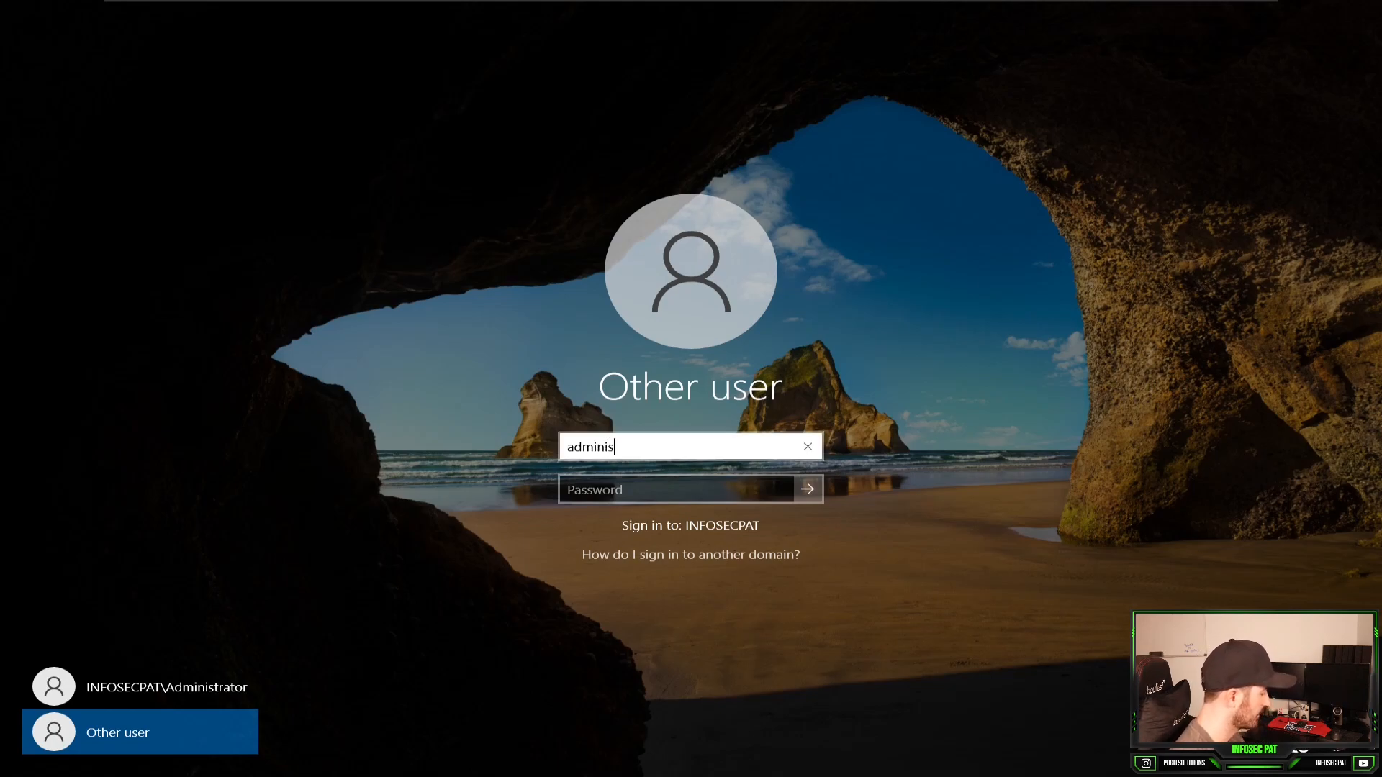
pyautogui.write('trator@')
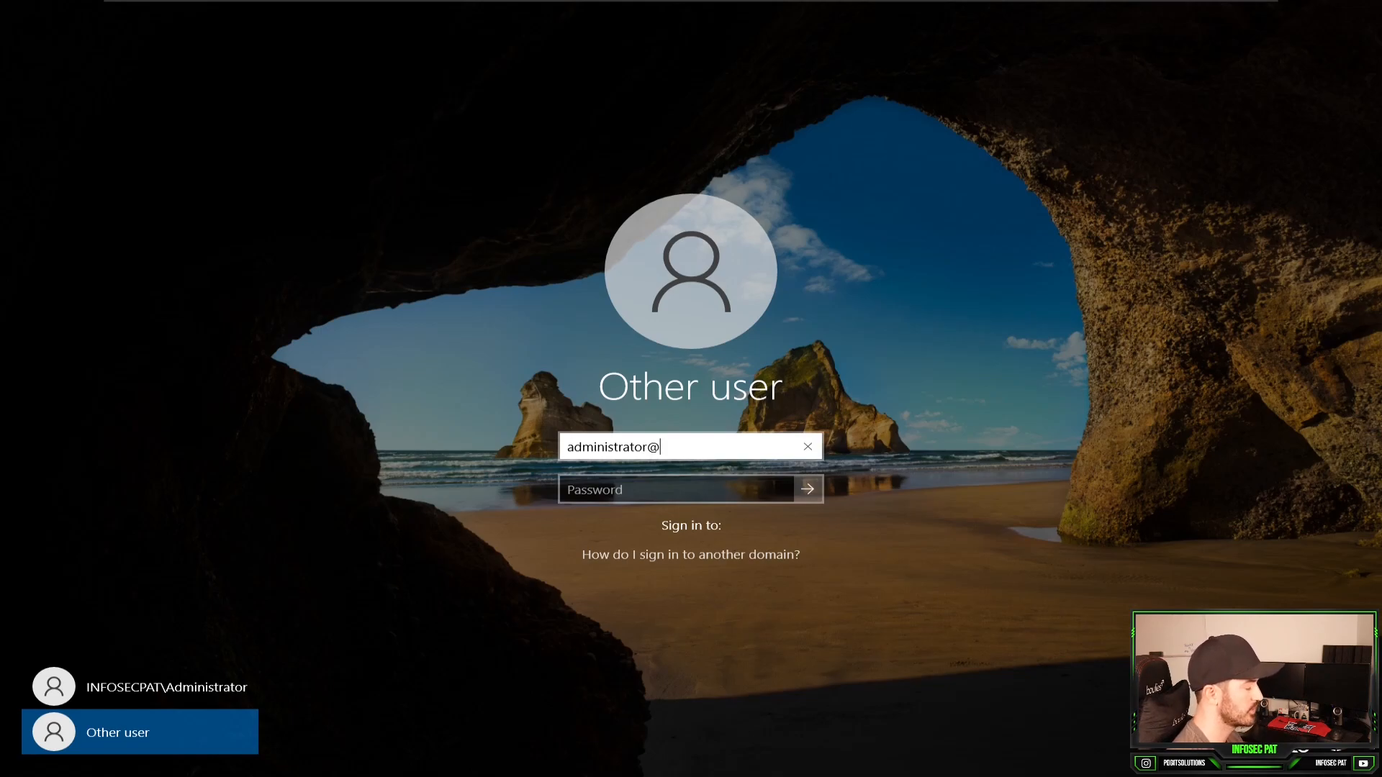
pyautogui.write('infosecpa')
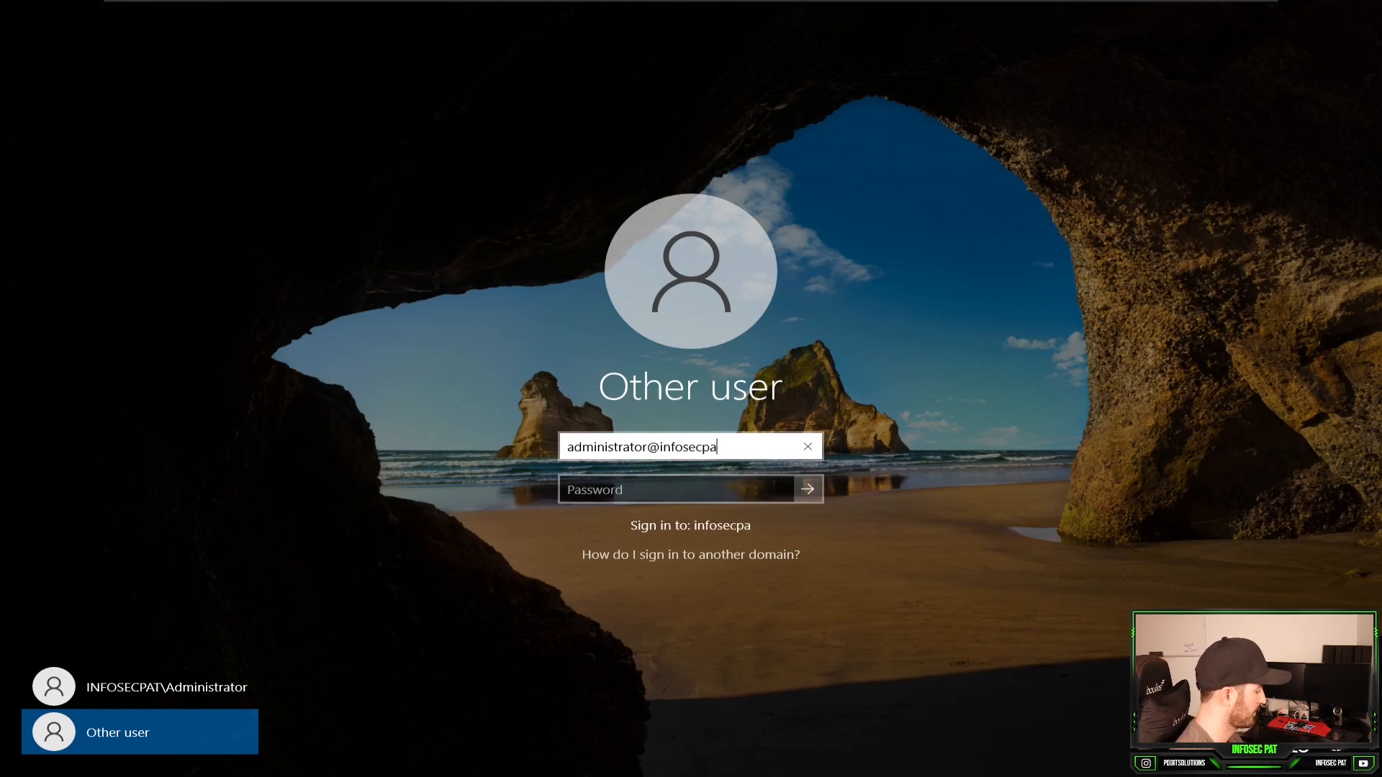
pyautogui.write('t.local')
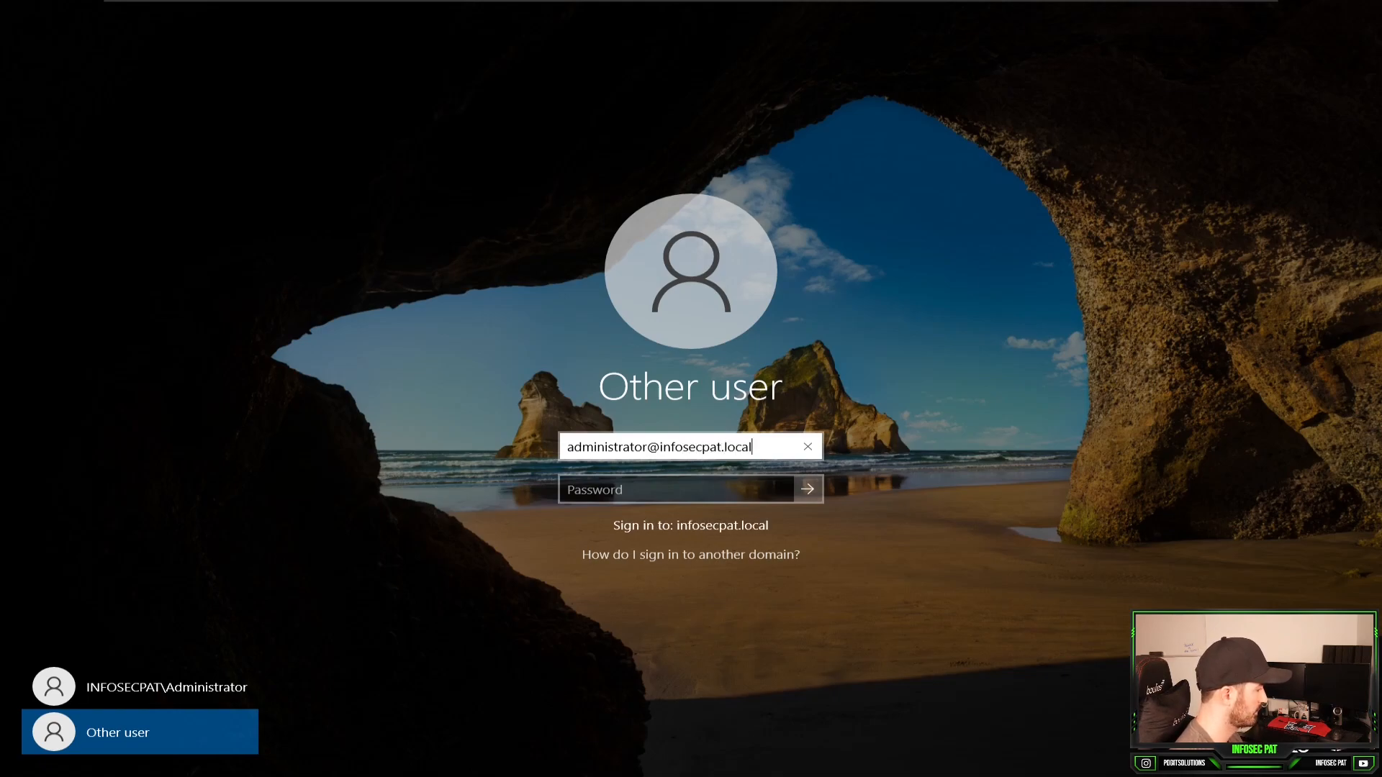
# - Enter the account password and sign in to the infosecpat.local domain
pyautogui.press('Tab')
pyautogui.write('*************')
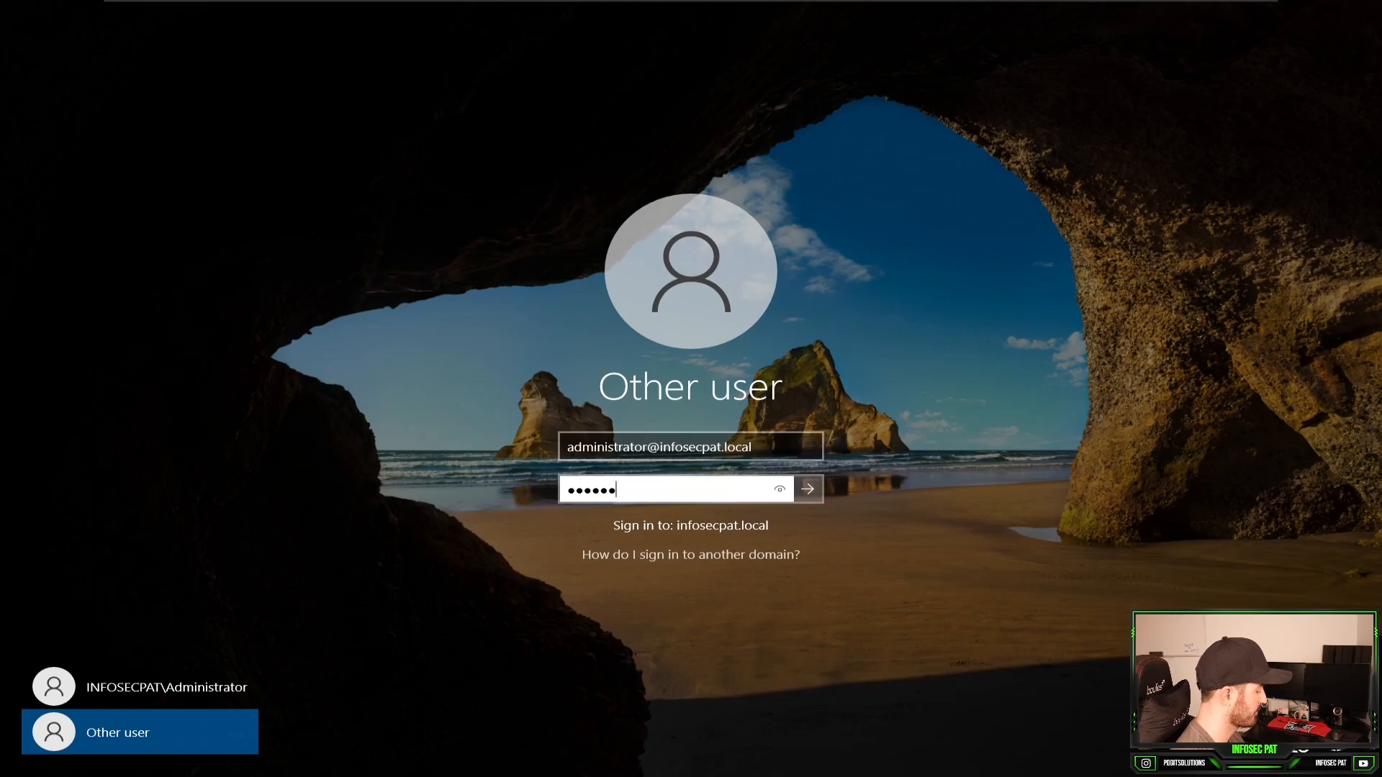
pyautogui.press('Return')
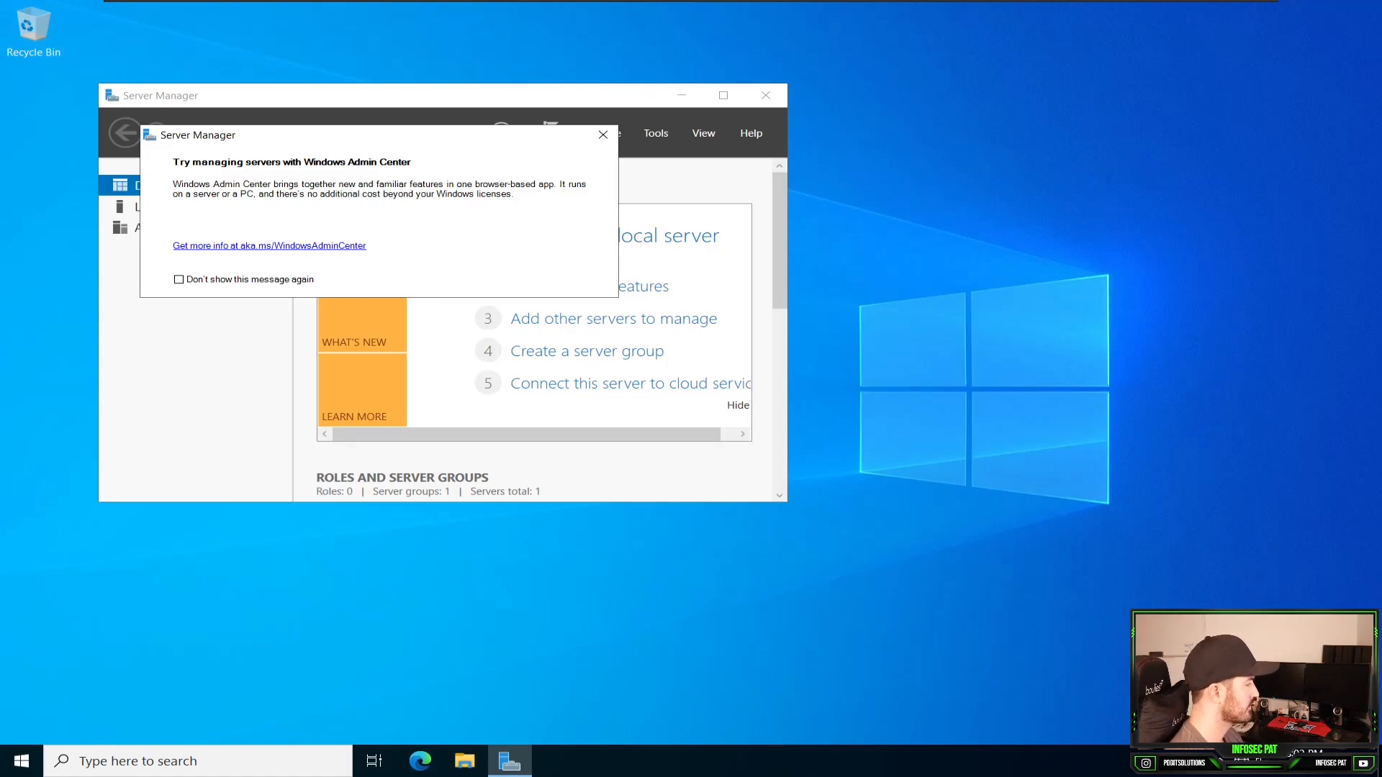
# - Dismiss the Windows Admin Center message, maximize Server Manager, and review the Local Server properties before returning to the Dashboard
pyautogui.click(603, 134)
pyautogui.click(724, 95)
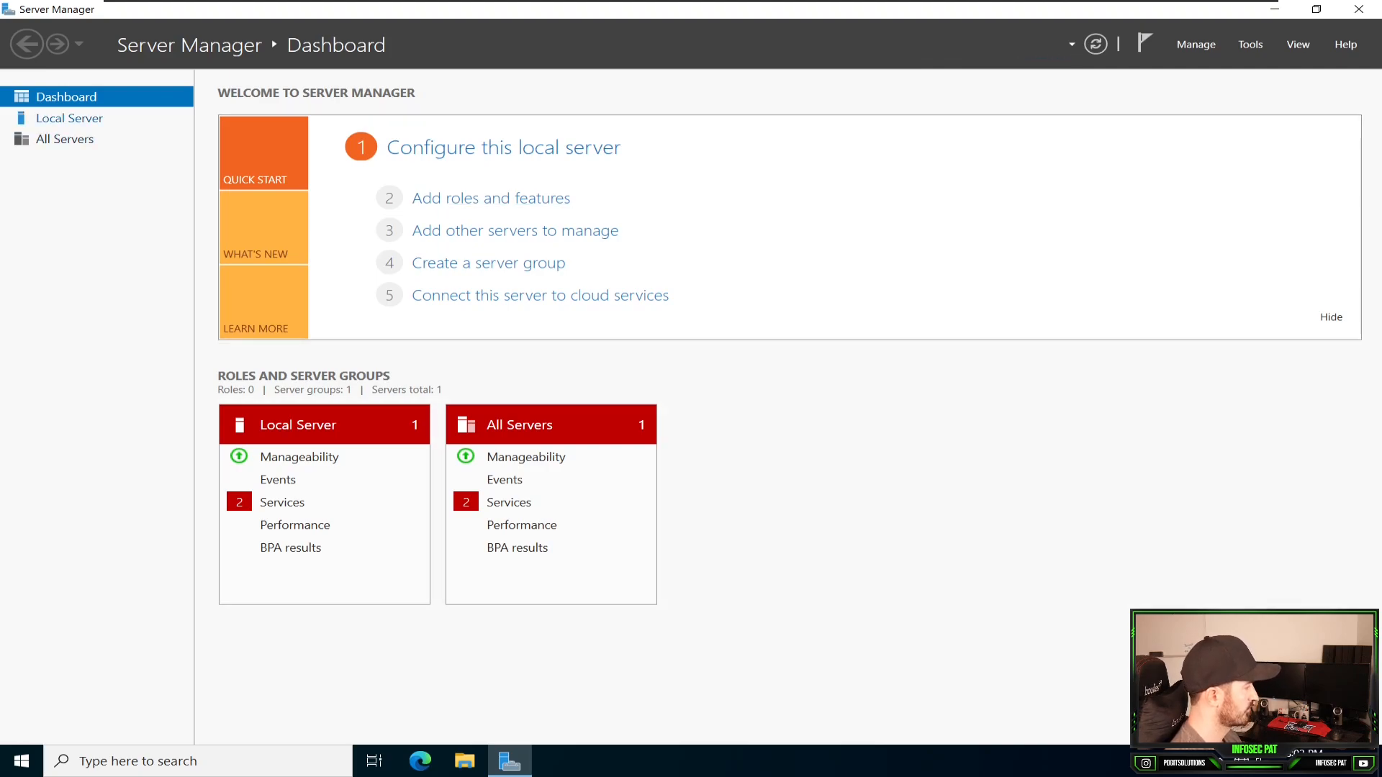
pyautogui.click(69, 118)
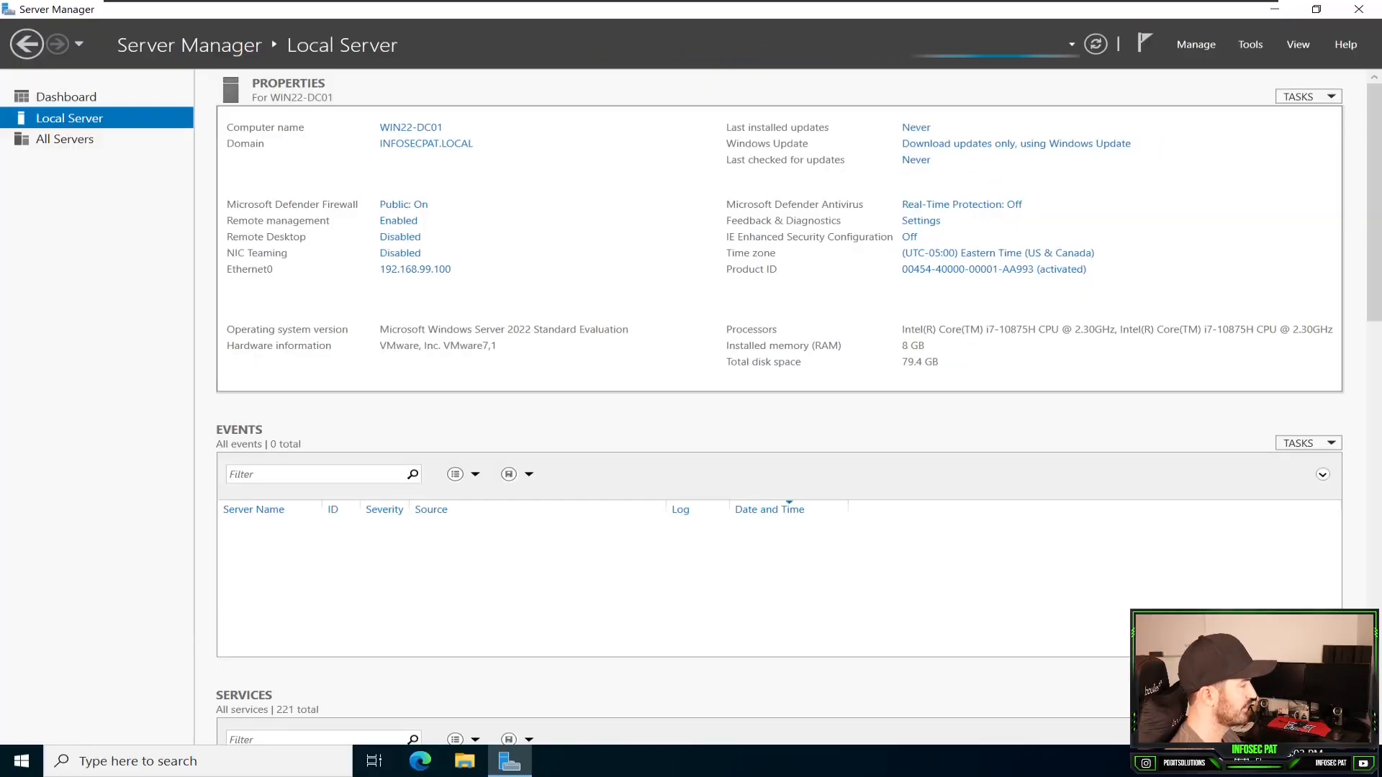
pyautogui.click(66, 97)
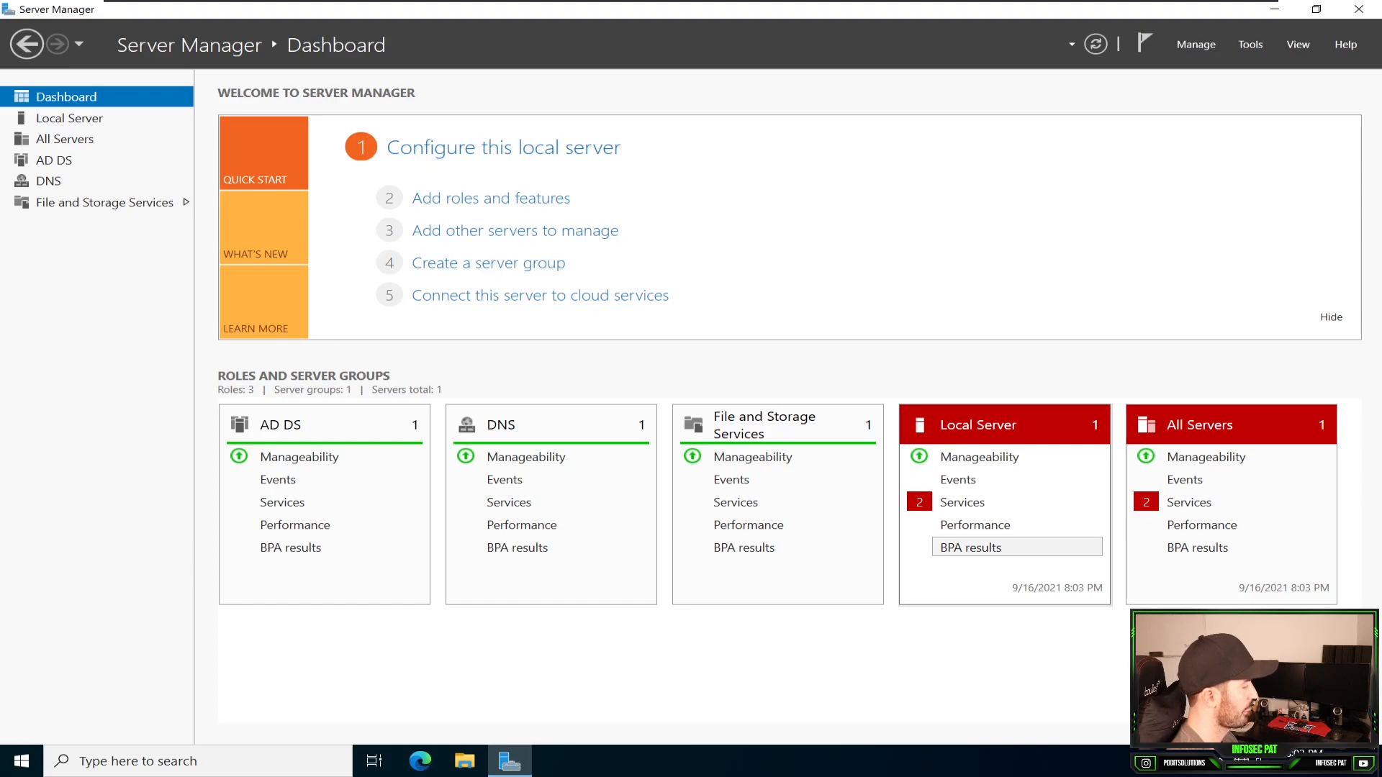
# - Start the stopped Clipboard User Service and Microsoft Edge Update Service from the local server's Services Detail View
pyautogui.click(963, 502)
pyautogui.rightClick(742, 347)
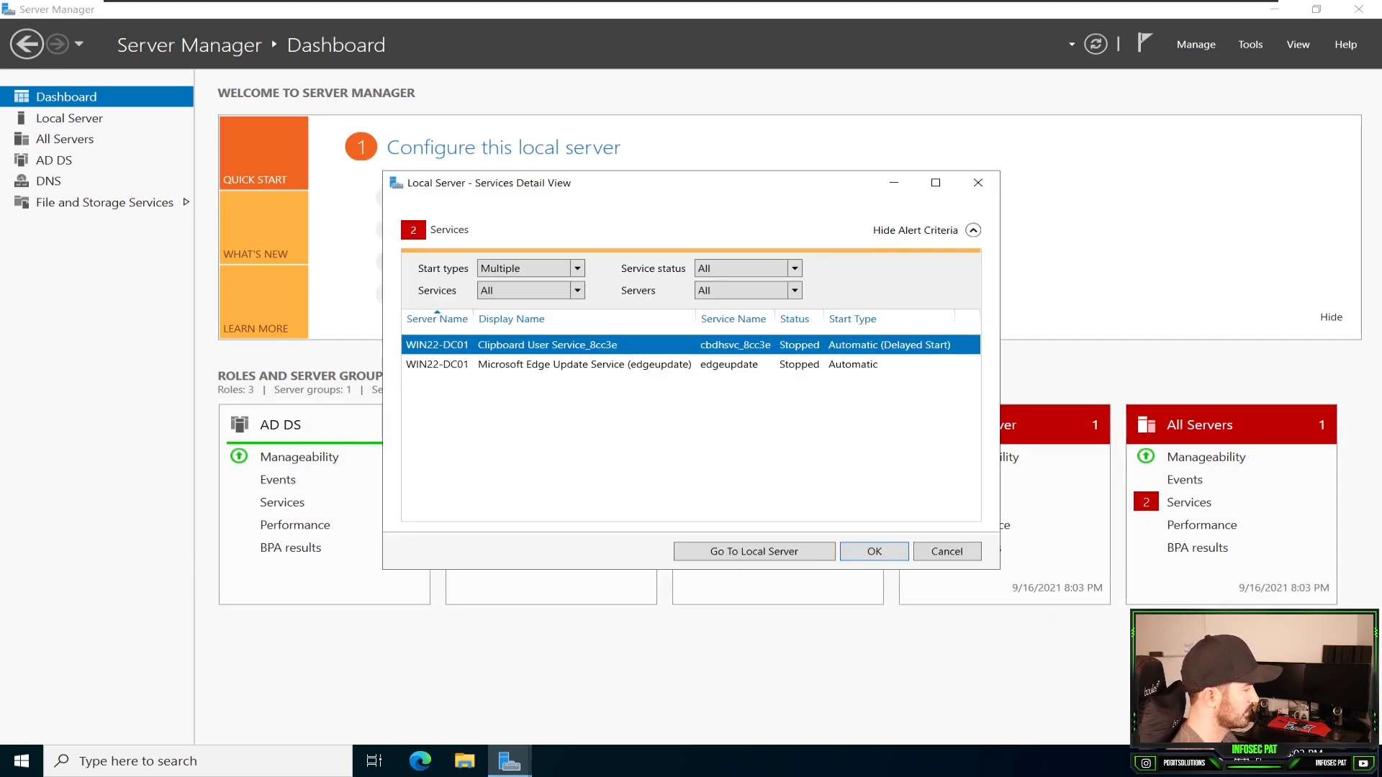
pyautogui.click(808, 359)
pyautogui.rightClick(748, 364)
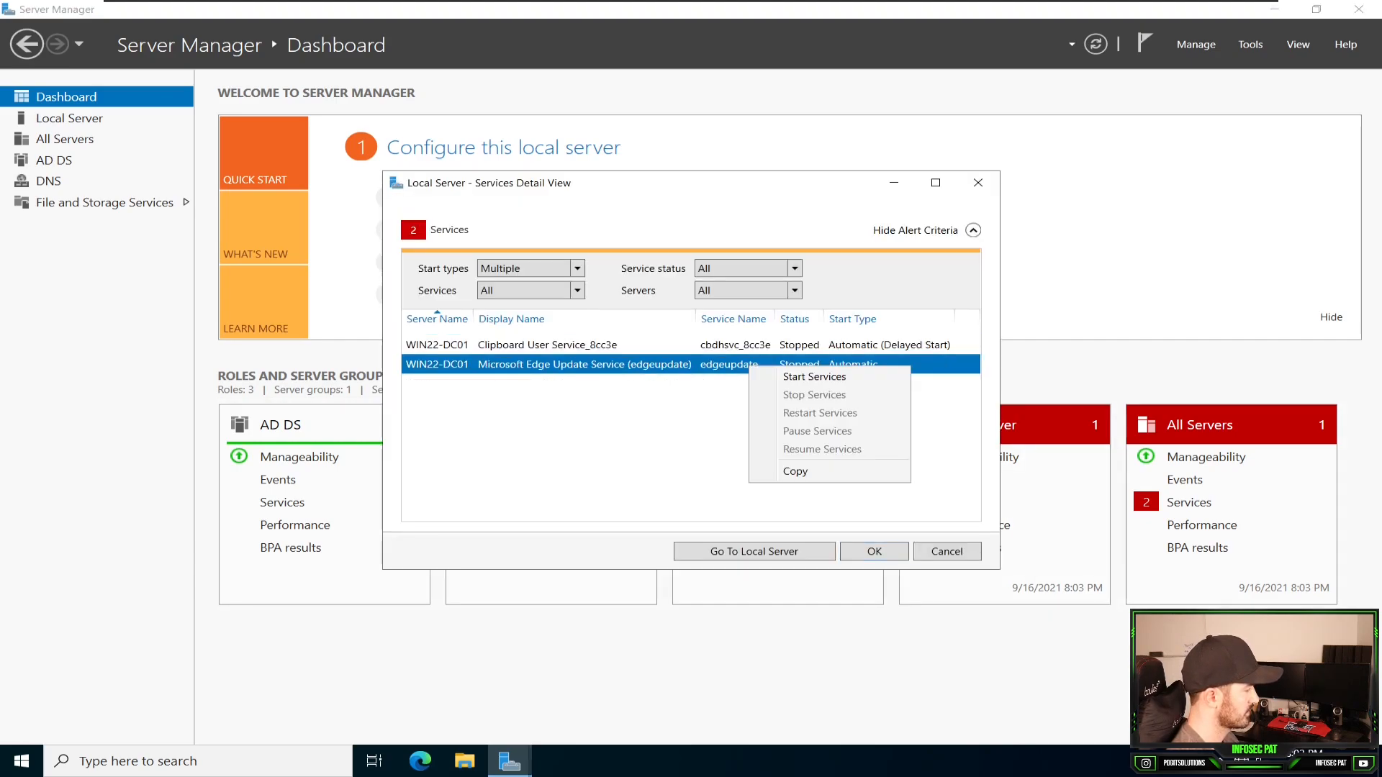
pyautogui.click(814, 377)
pyautogui.click(874, 551)
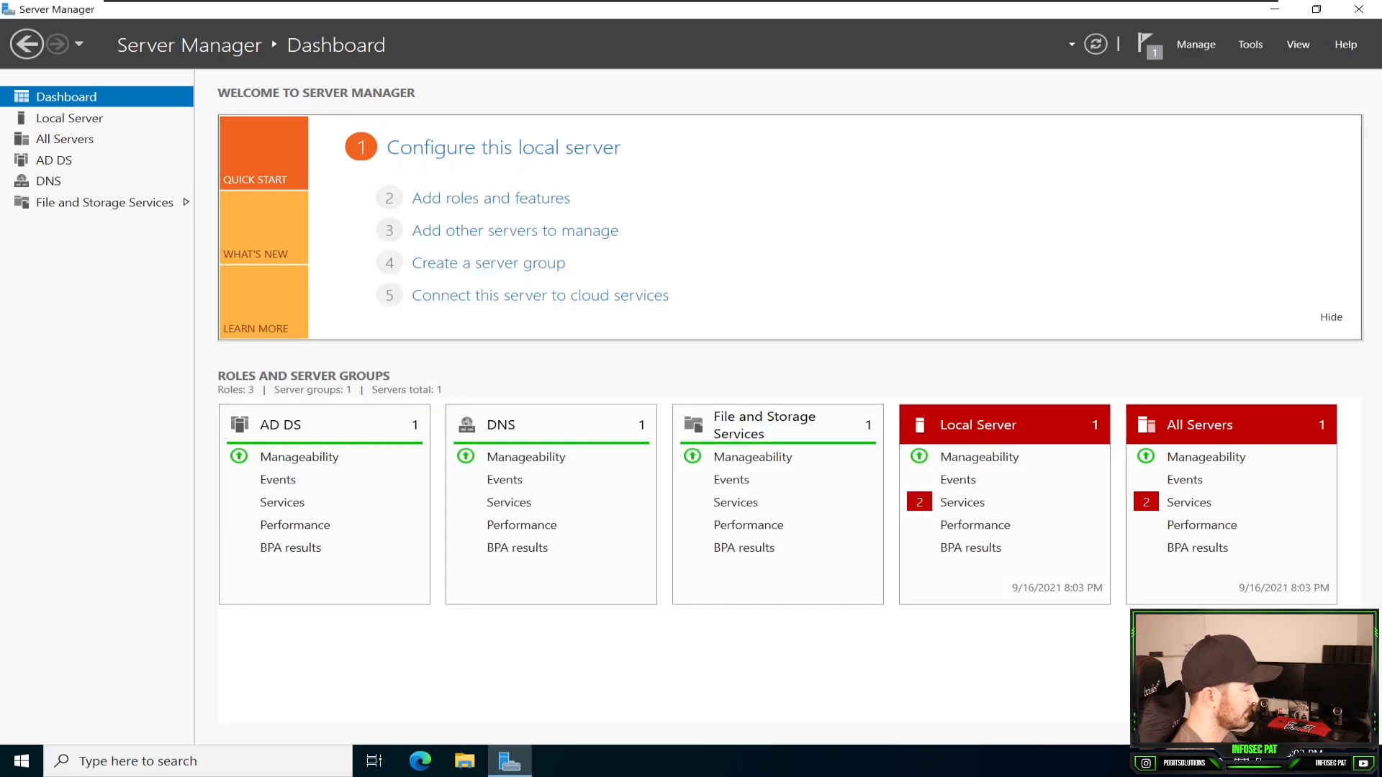
# - Refresh the Dashboard and recheck the local server's service alerts in the detail view
pyautogui.click(1096, 45)
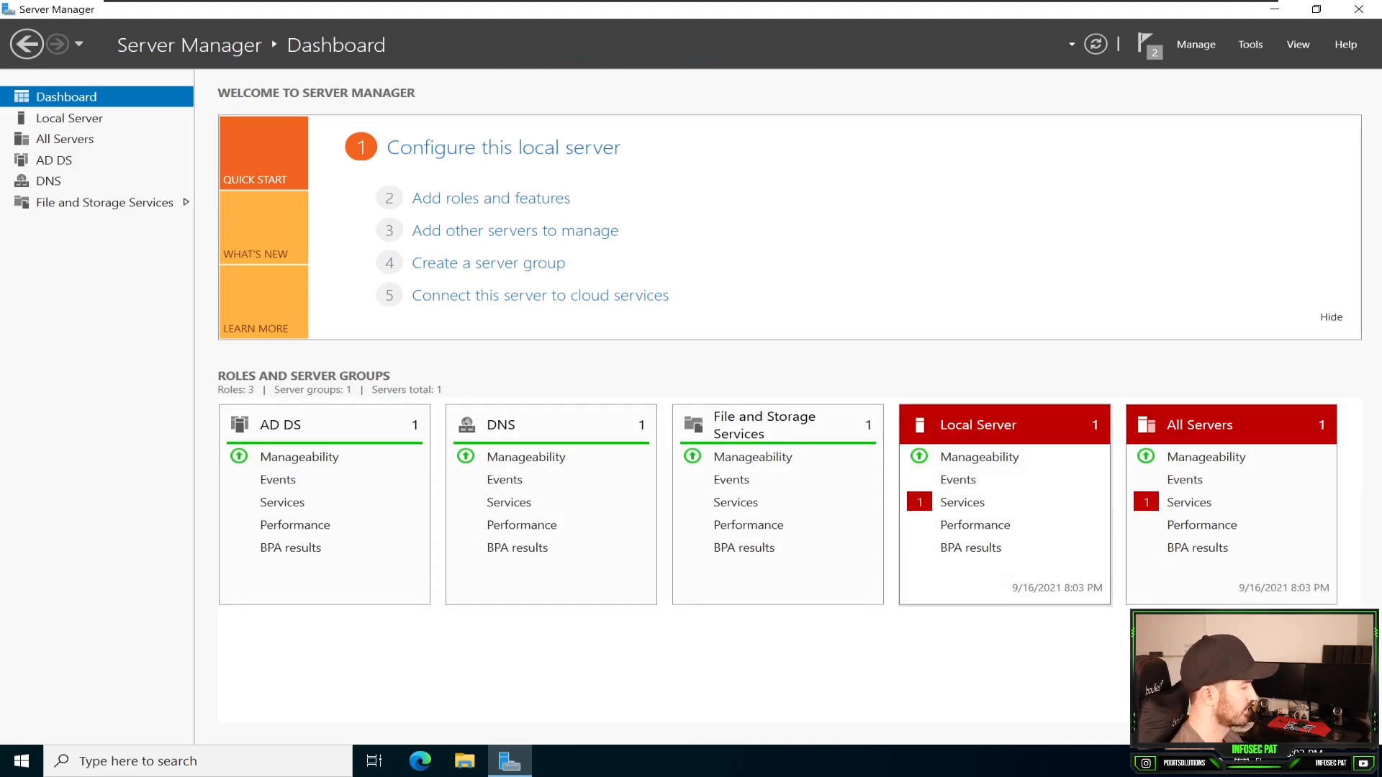
pyautogui.click(962, 501)
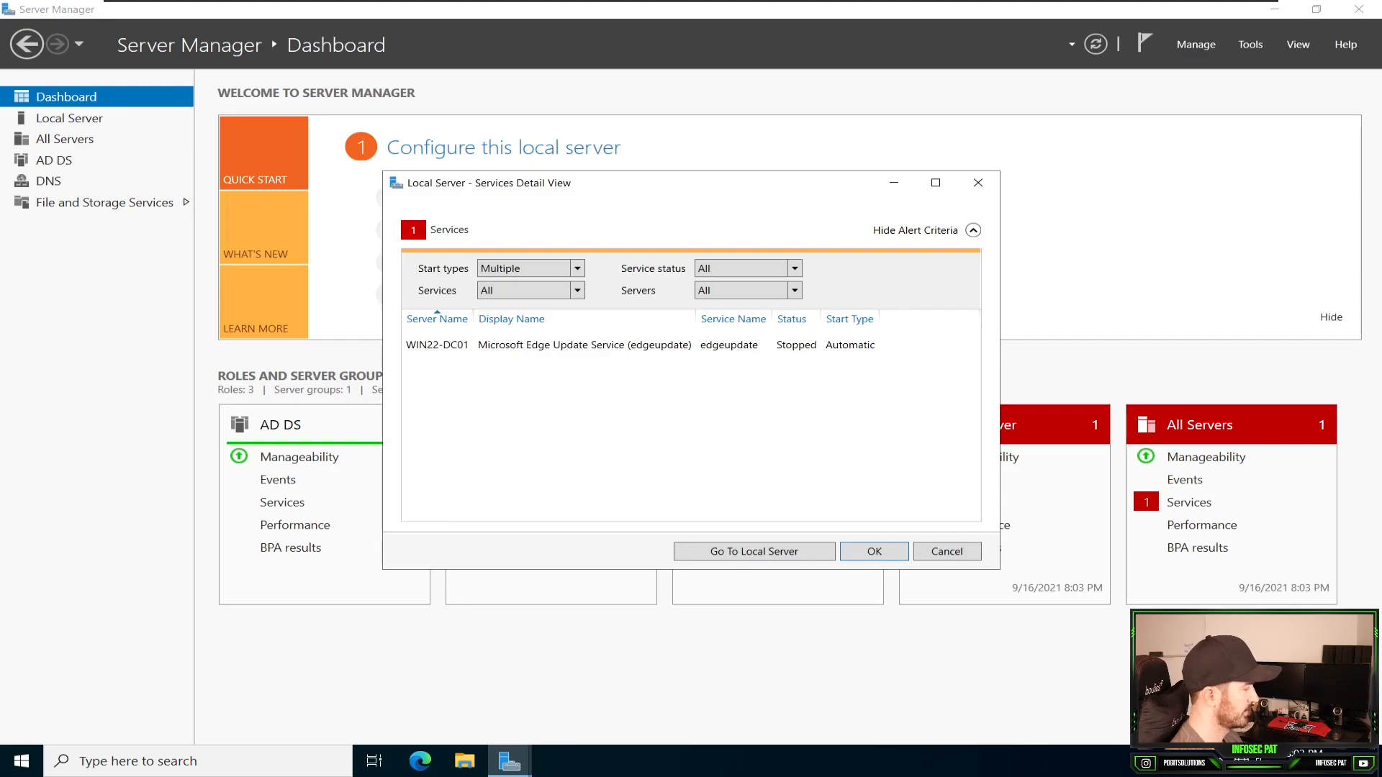
pyautogui.click(978, 182)
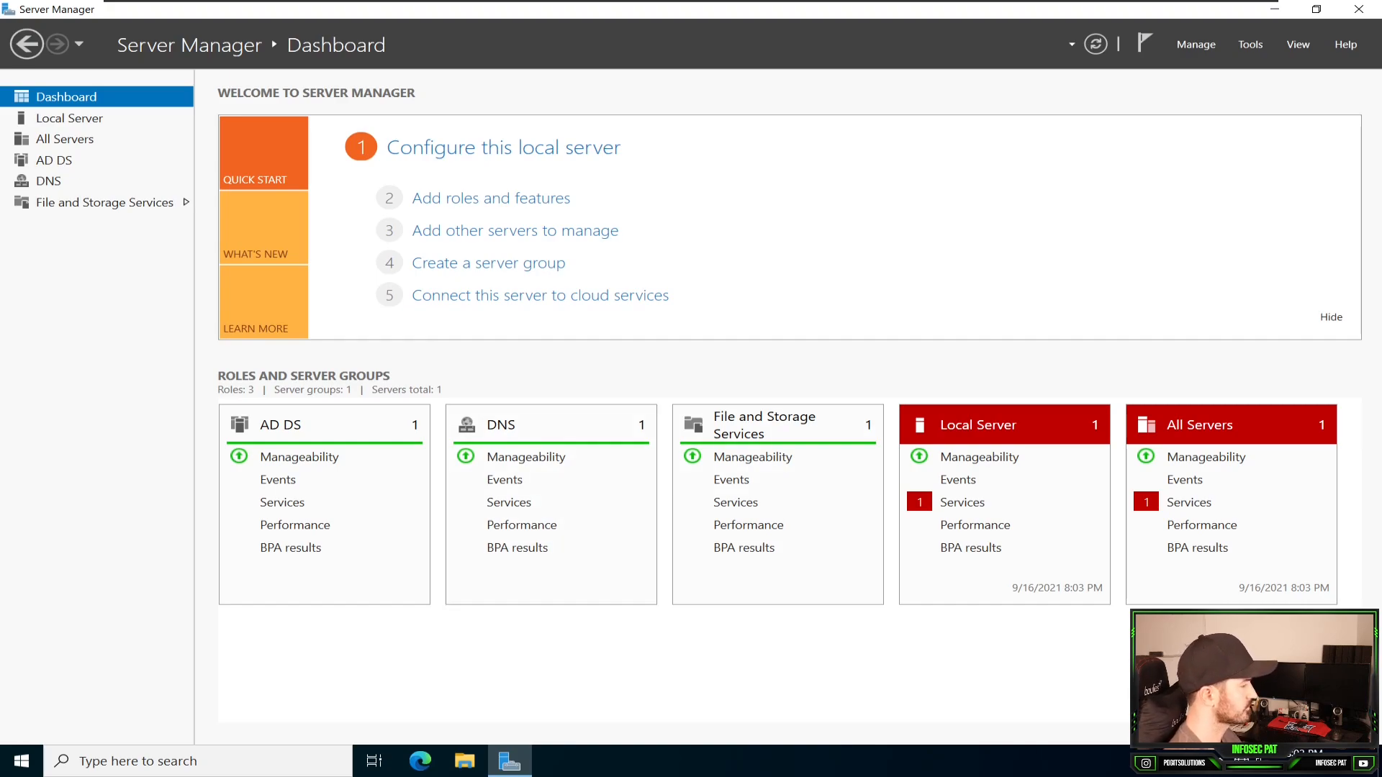
# - Open the DNS Manager console from Server Manager's administrative tools
pyautogui.click(1250, 43)
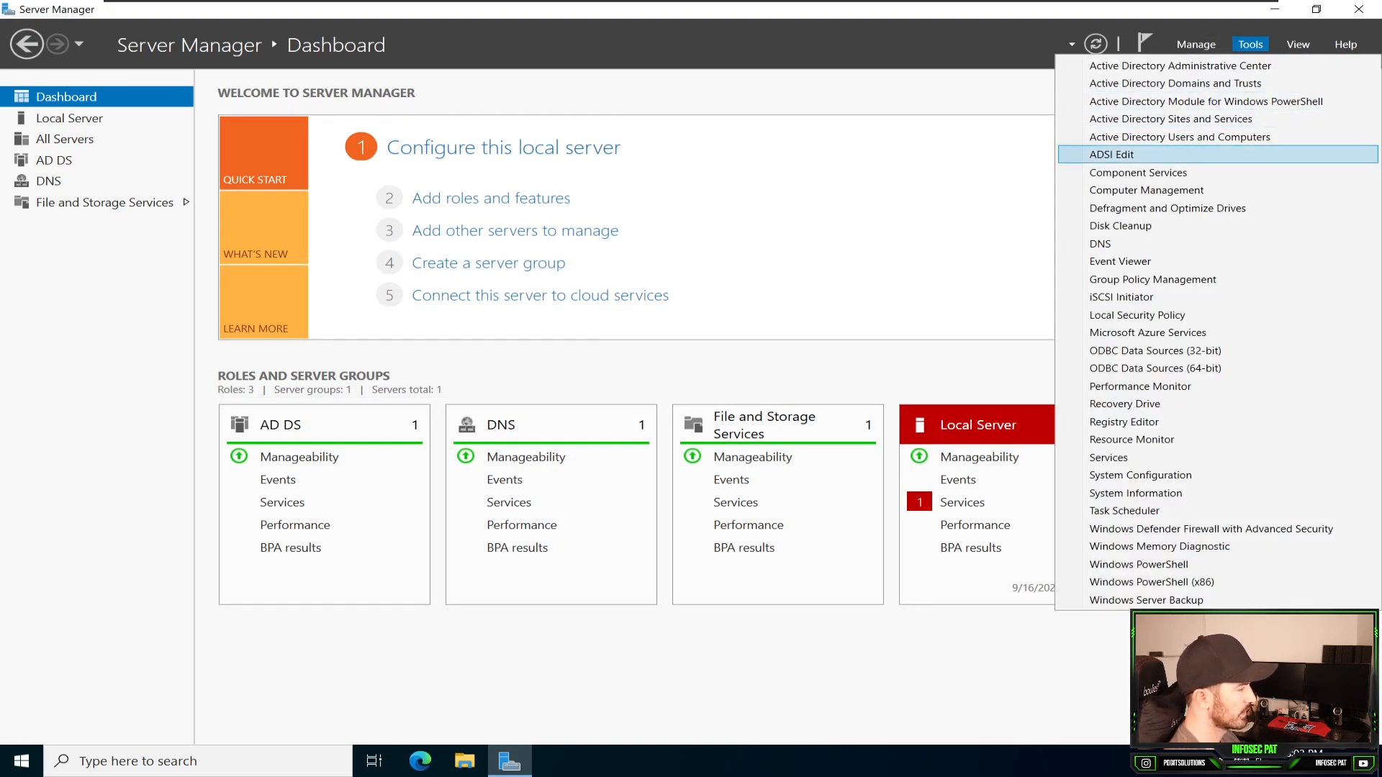
pyautogui.click(1101, 243)
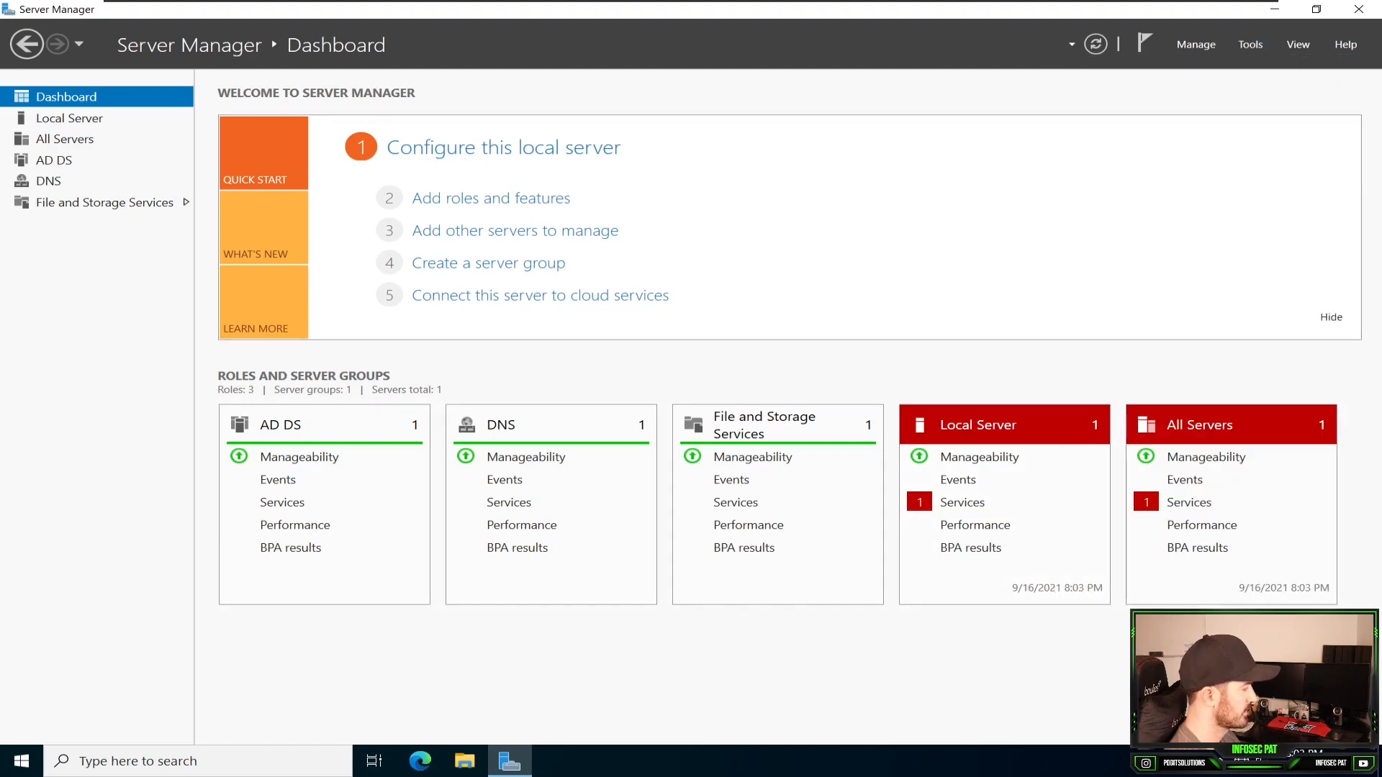
pyautogui.rightClick(555, 761)
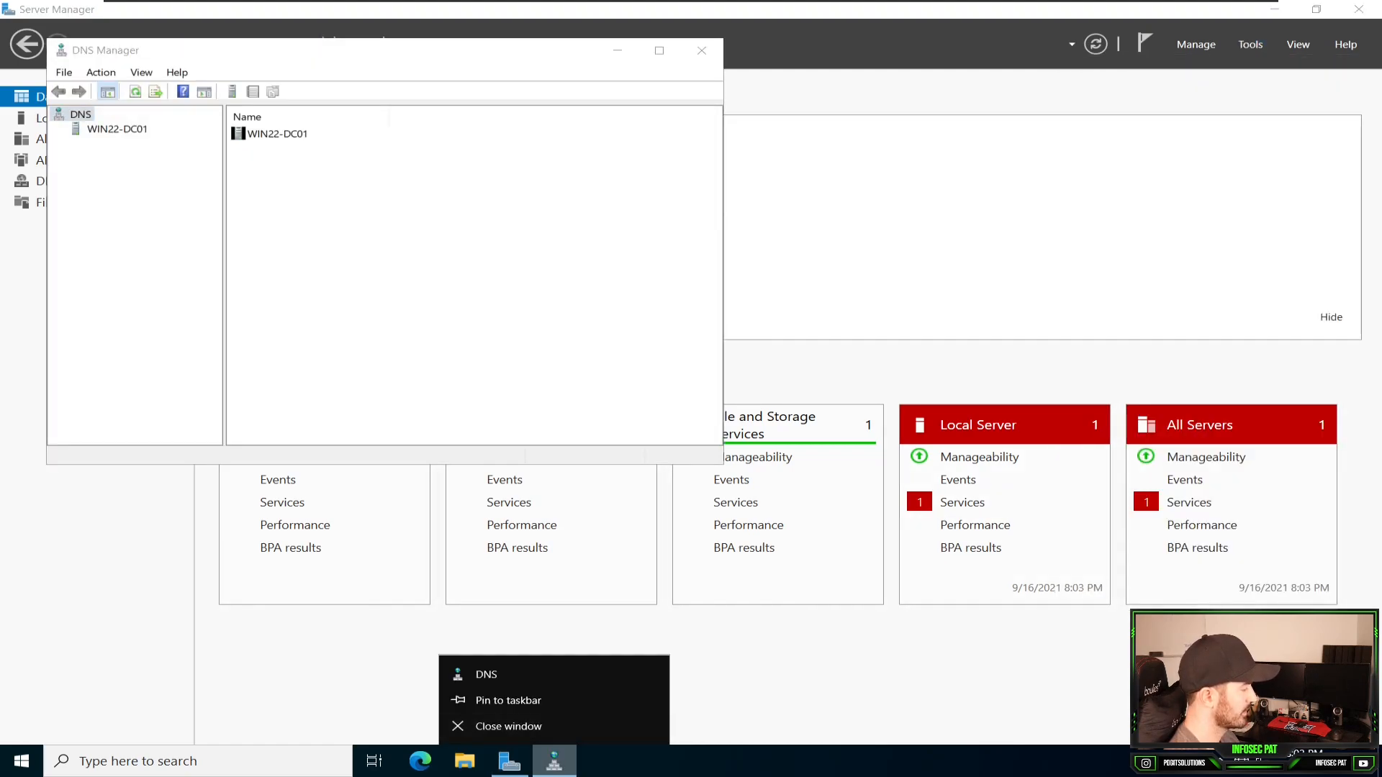
pyautogui.press('Escape')
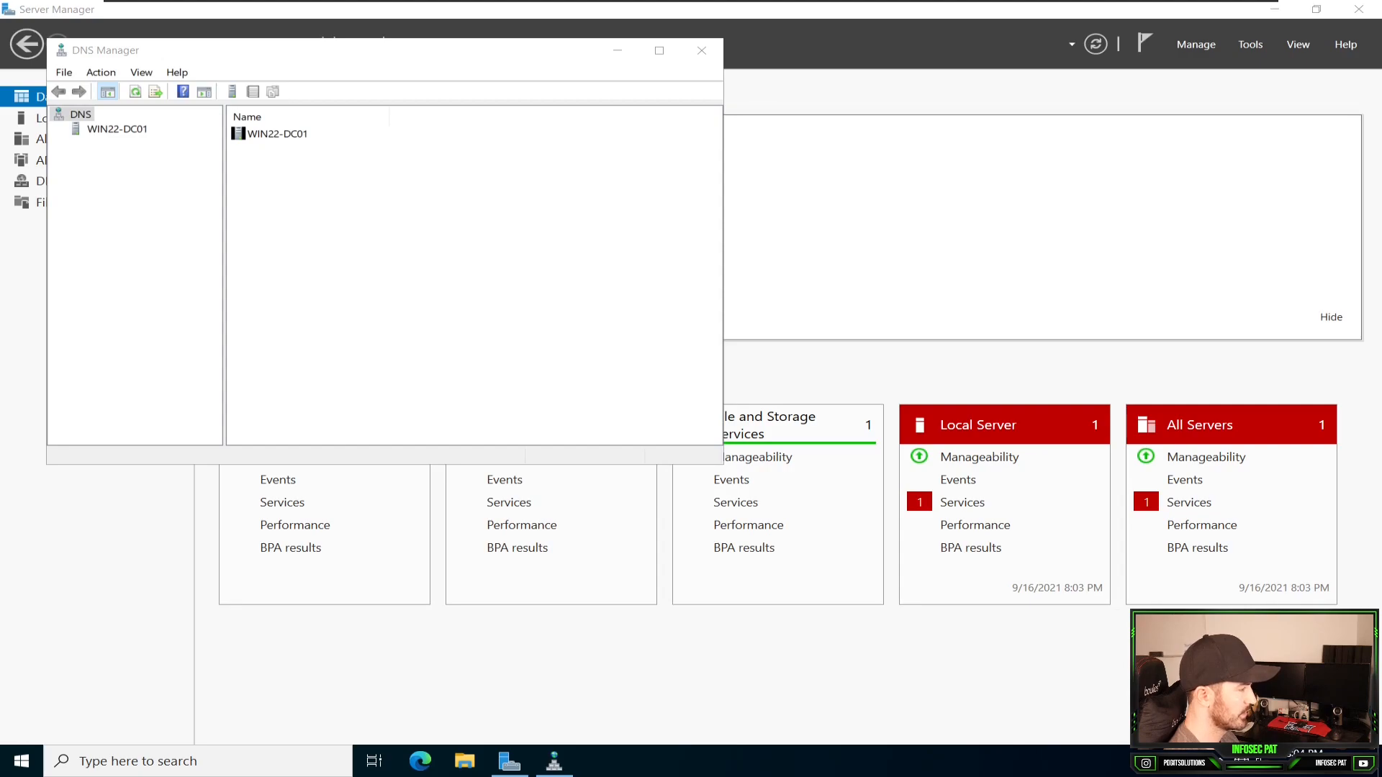
# - Open Active Directory Users and Computers and pin it to the taskbar
pyautogui.click(1251, 44)
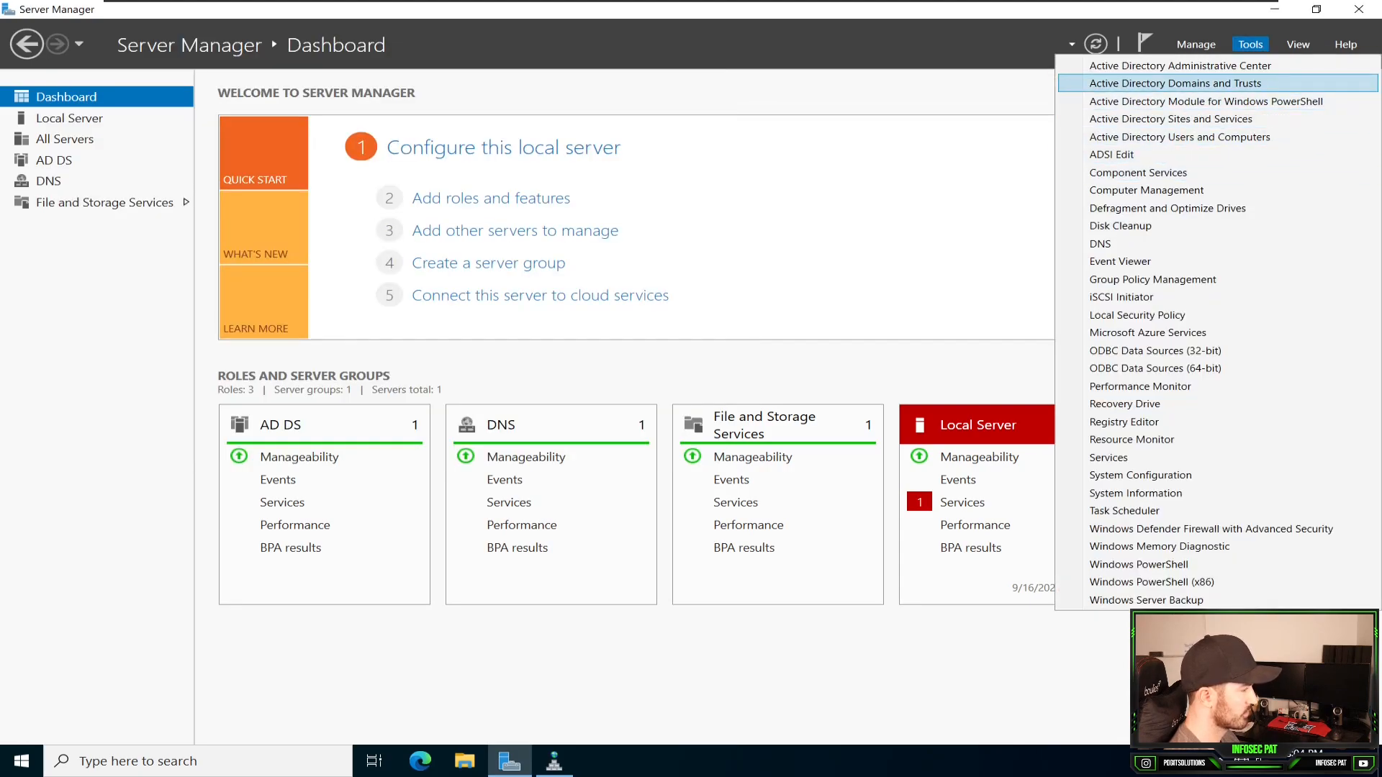
pyautogui.click(1180, 137)
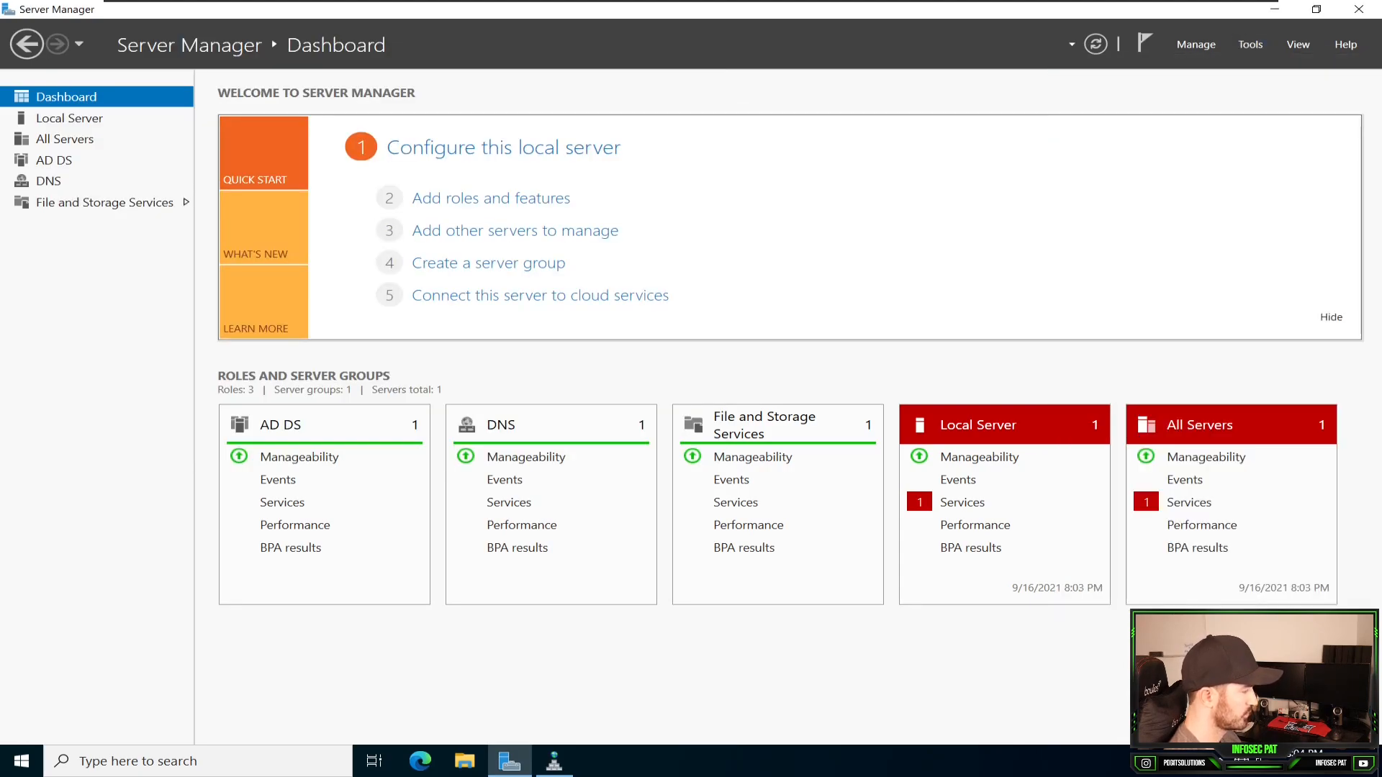
pyautogui.rightClick(599, 760)
pyautogui.click(553, 701)
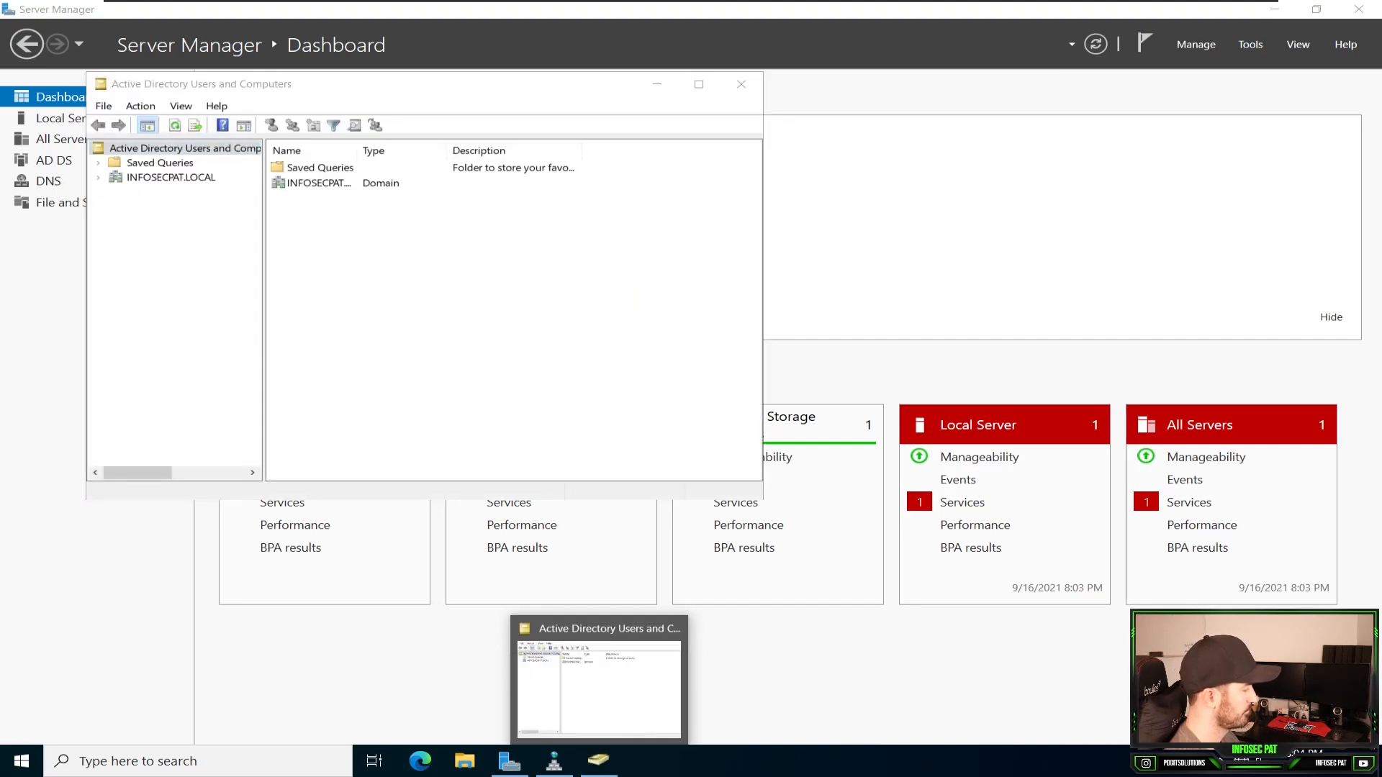
# - Open Active Directory Sites and Services and pin it to the taskbar
pyautogui.click(1250, 44)
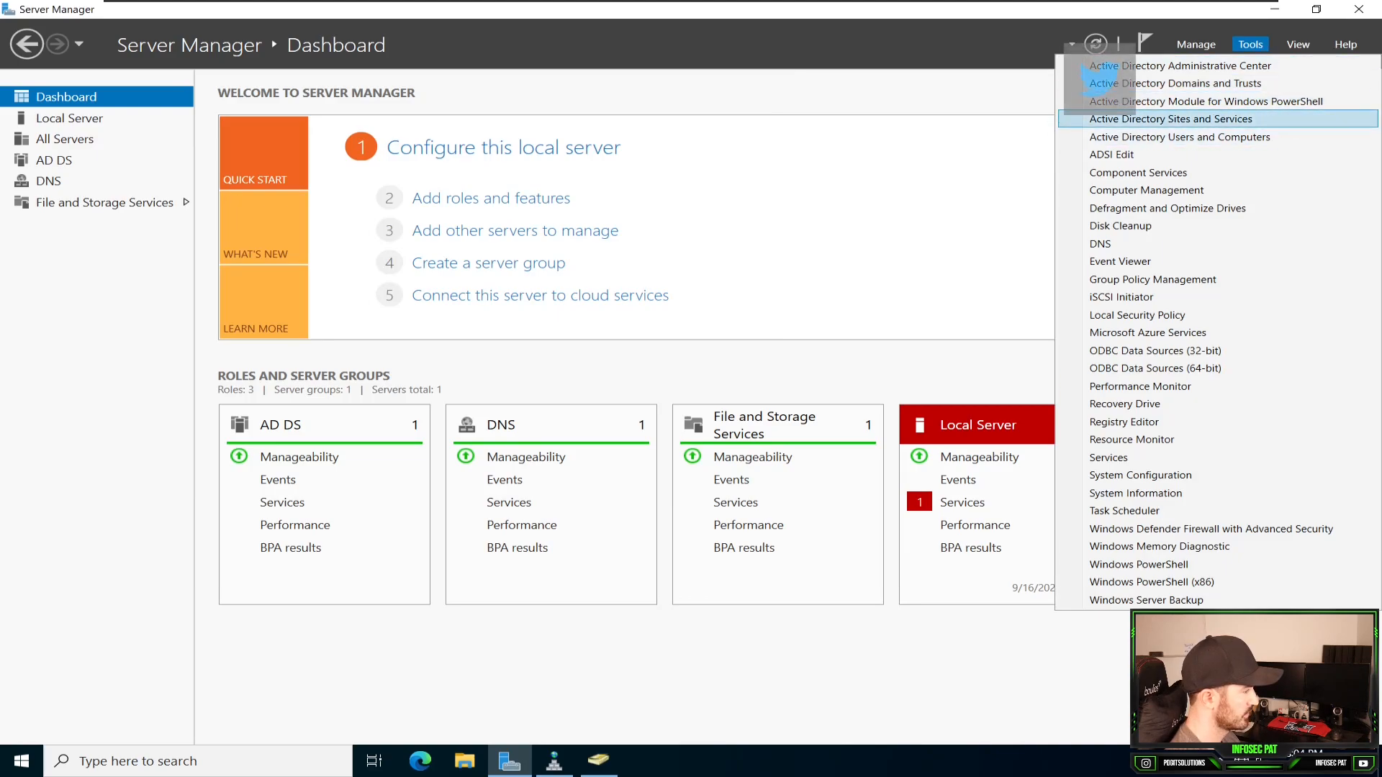
pyautogui.click(1170, 119)
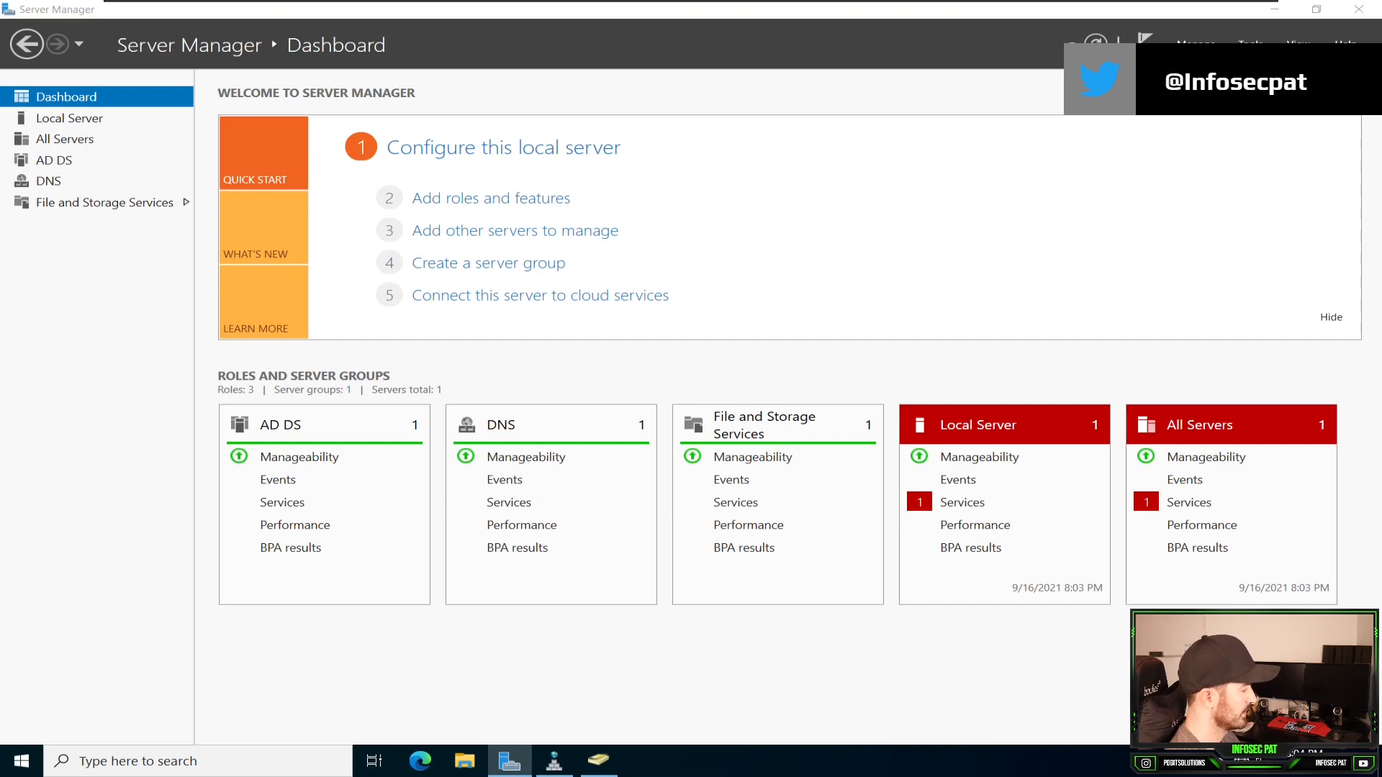
pyautogui.rightClick(642, 761)
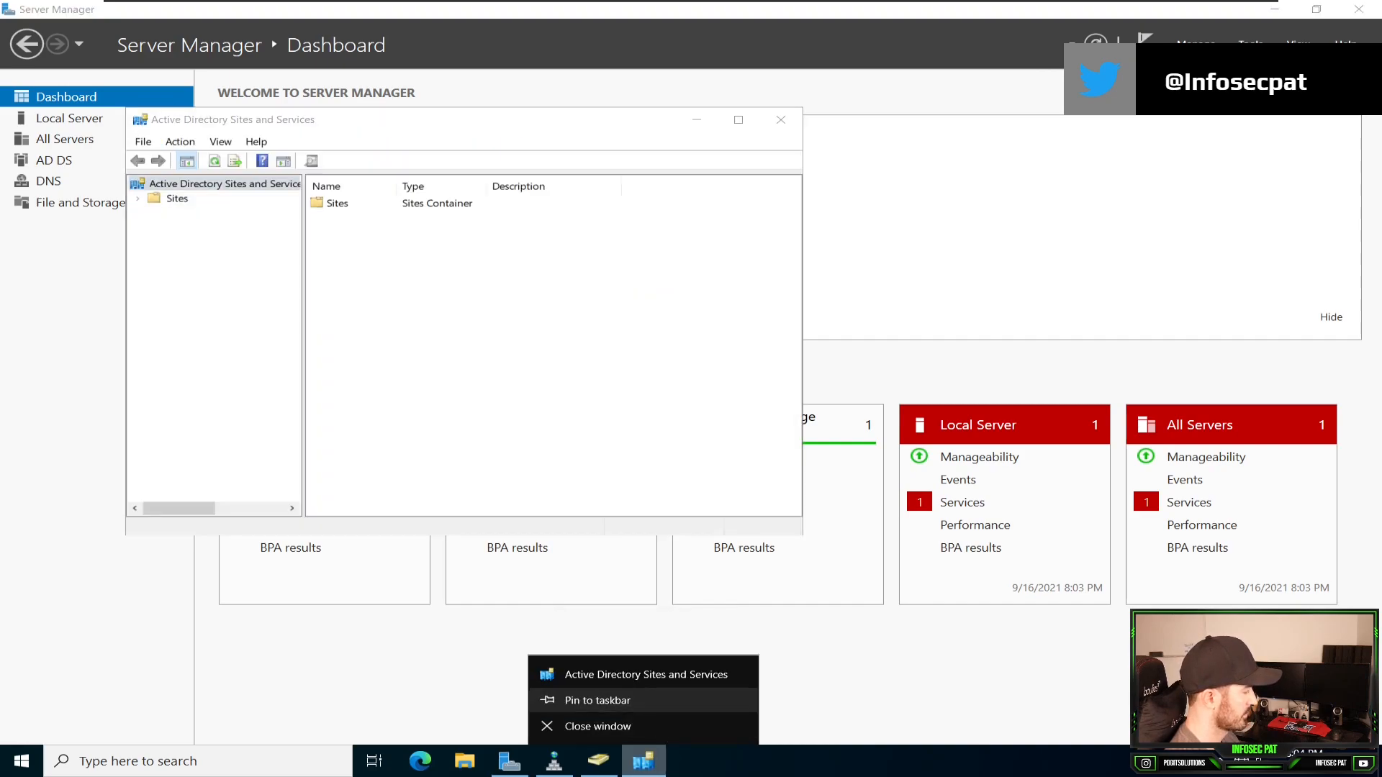
pyautogui.click(597, 701)
# - Browse the Sites container through Default-First-Site-Name and its Servers folder to the NTDS Settings of WIN22-DC01
pyautogui.click(375, 120)
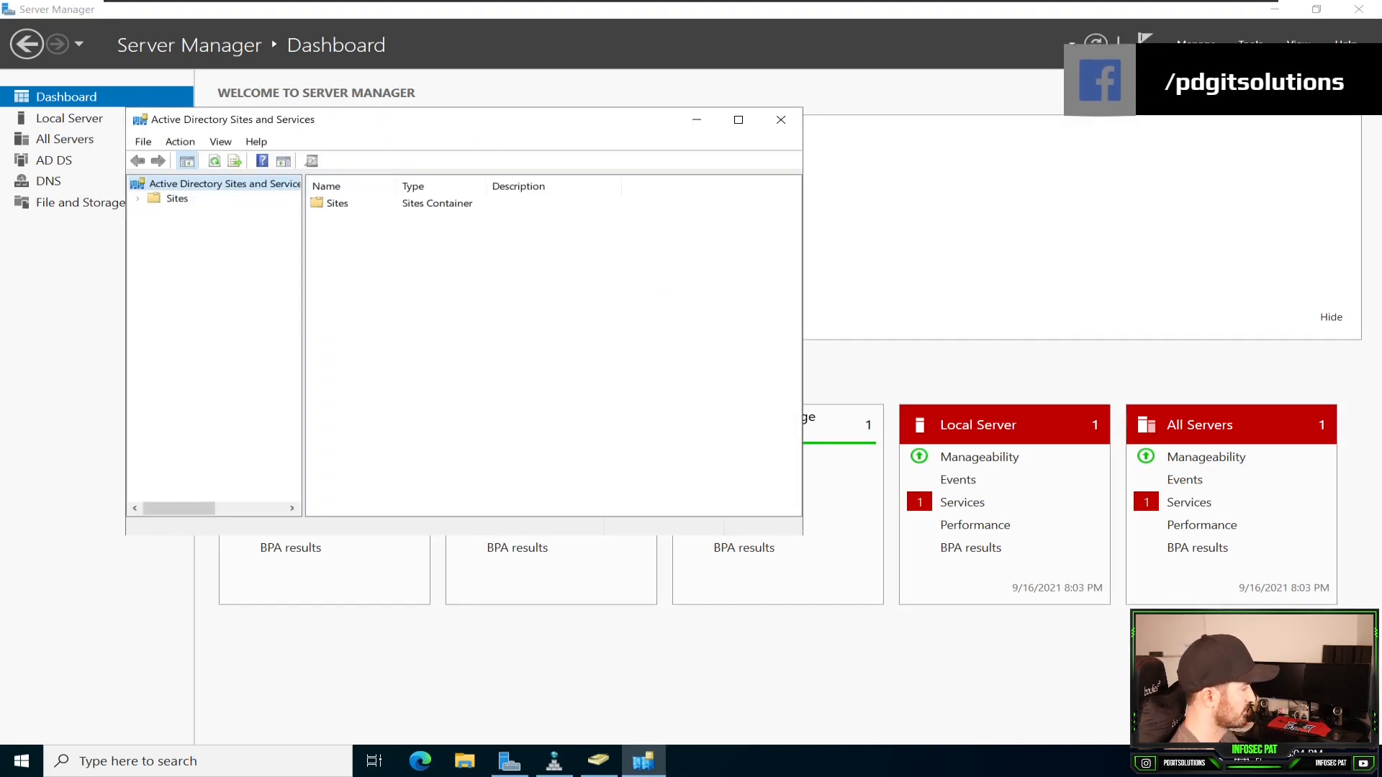
pyautogui.doubleClick(337, 203)
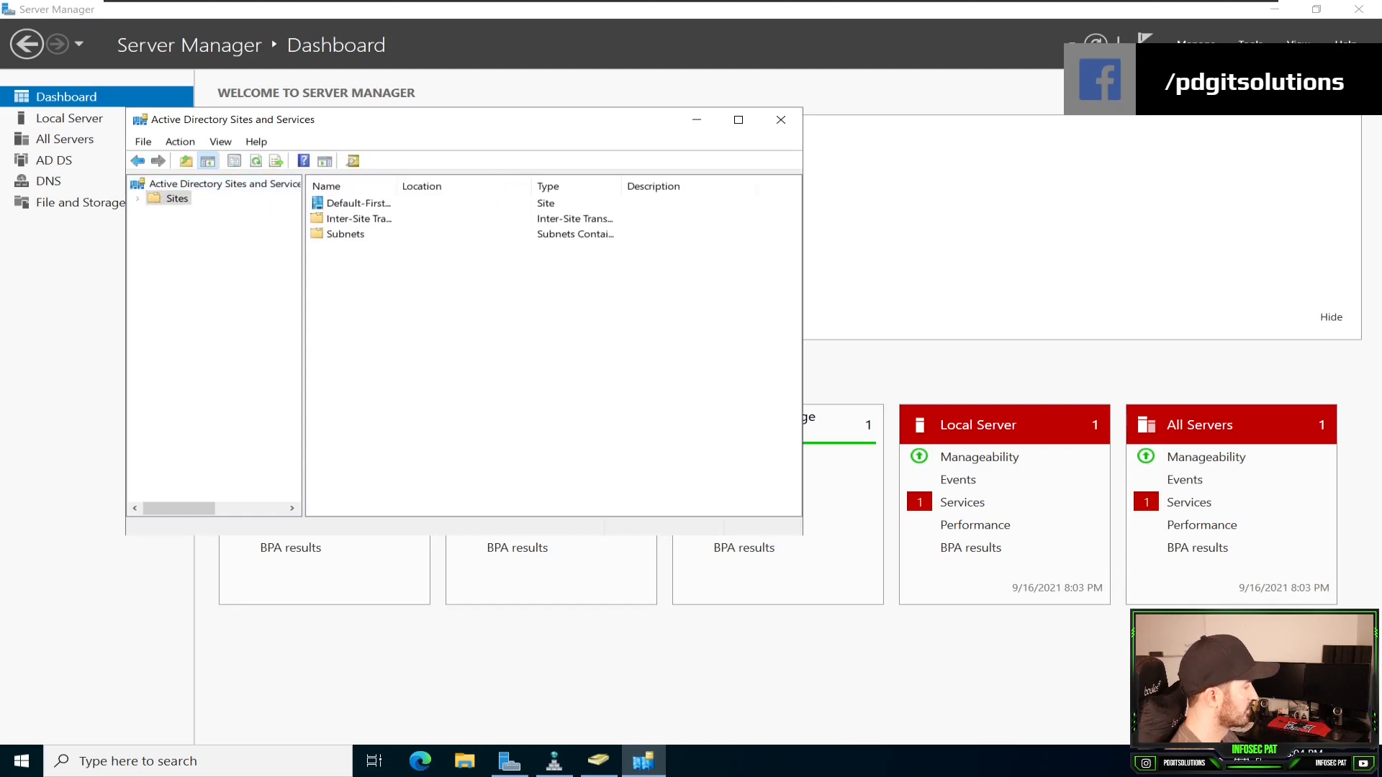
pyautogui.doubleClick(359, 219)
pyautogui.click(238, 242)
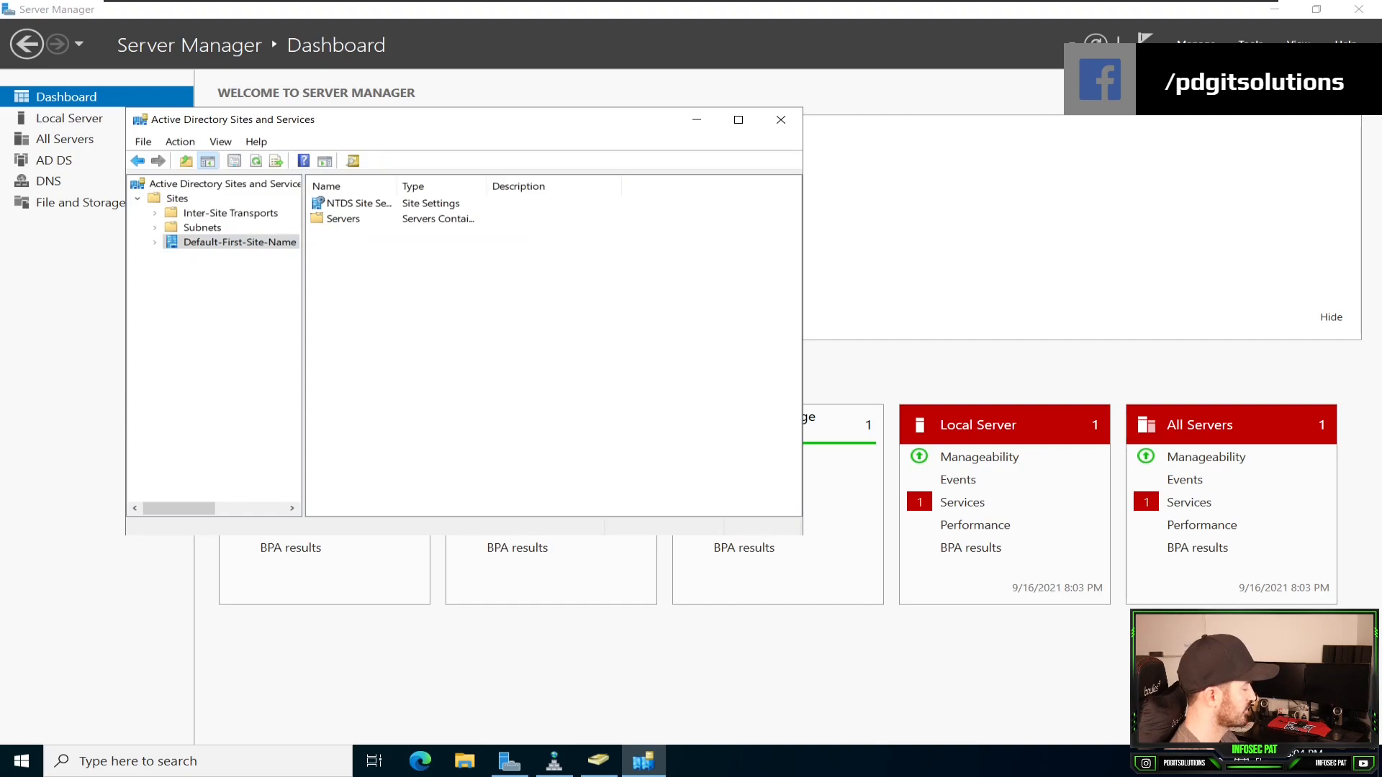
pyautogui.doubleClick(343, 219)
pyautogui.doubleClick(353, 203)
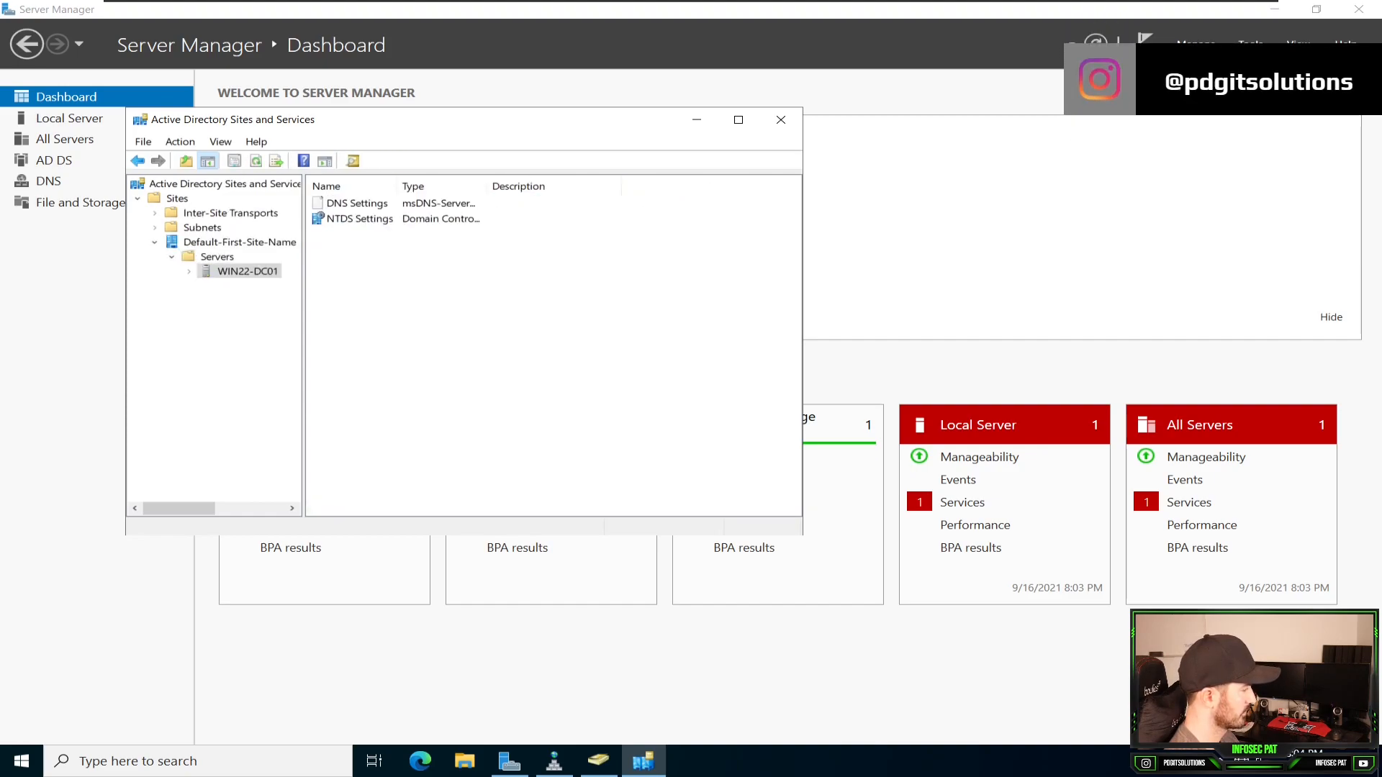
pyautogui.doubleClick(359, 219)
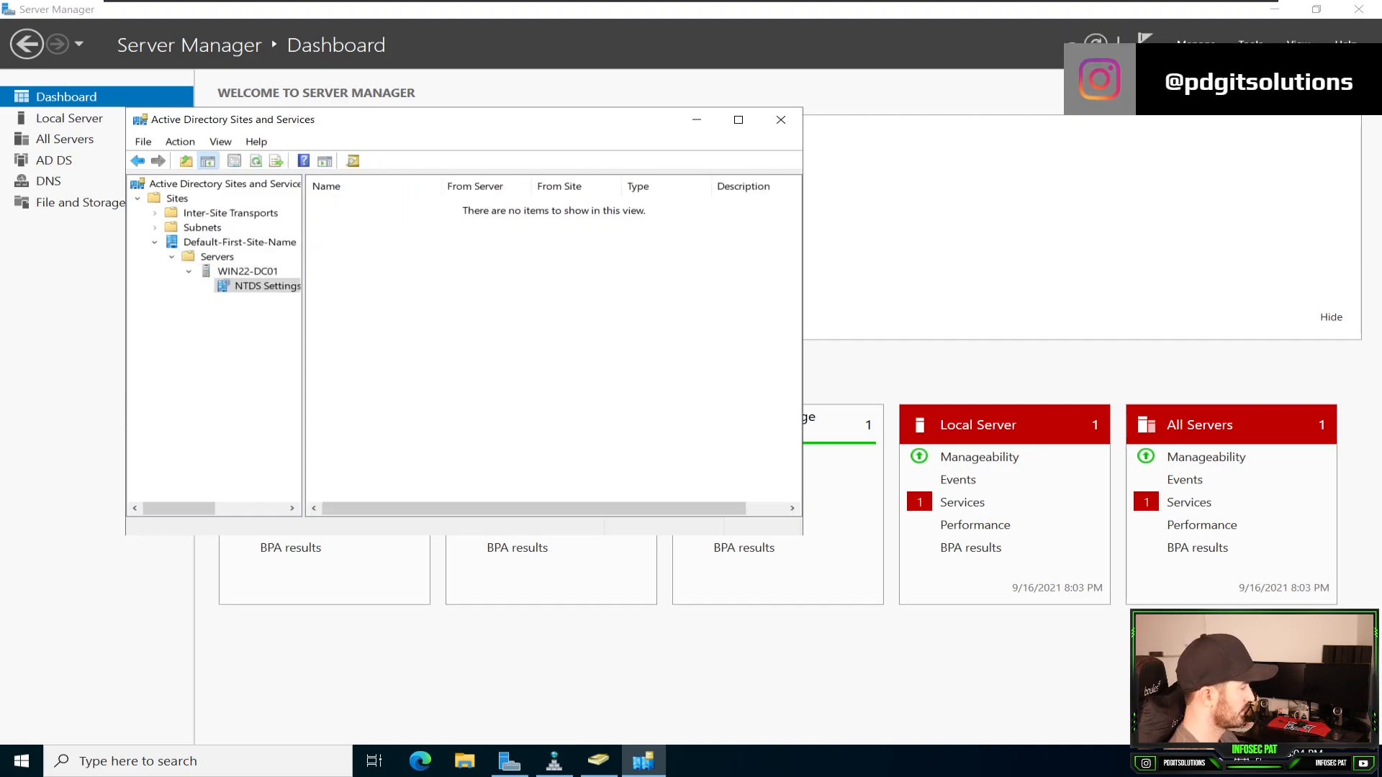
# - Close Active Directory Sites and Services and Server Manager, and maximize the Active Directory Users and Computers window
pyautogui.click(780, 119)
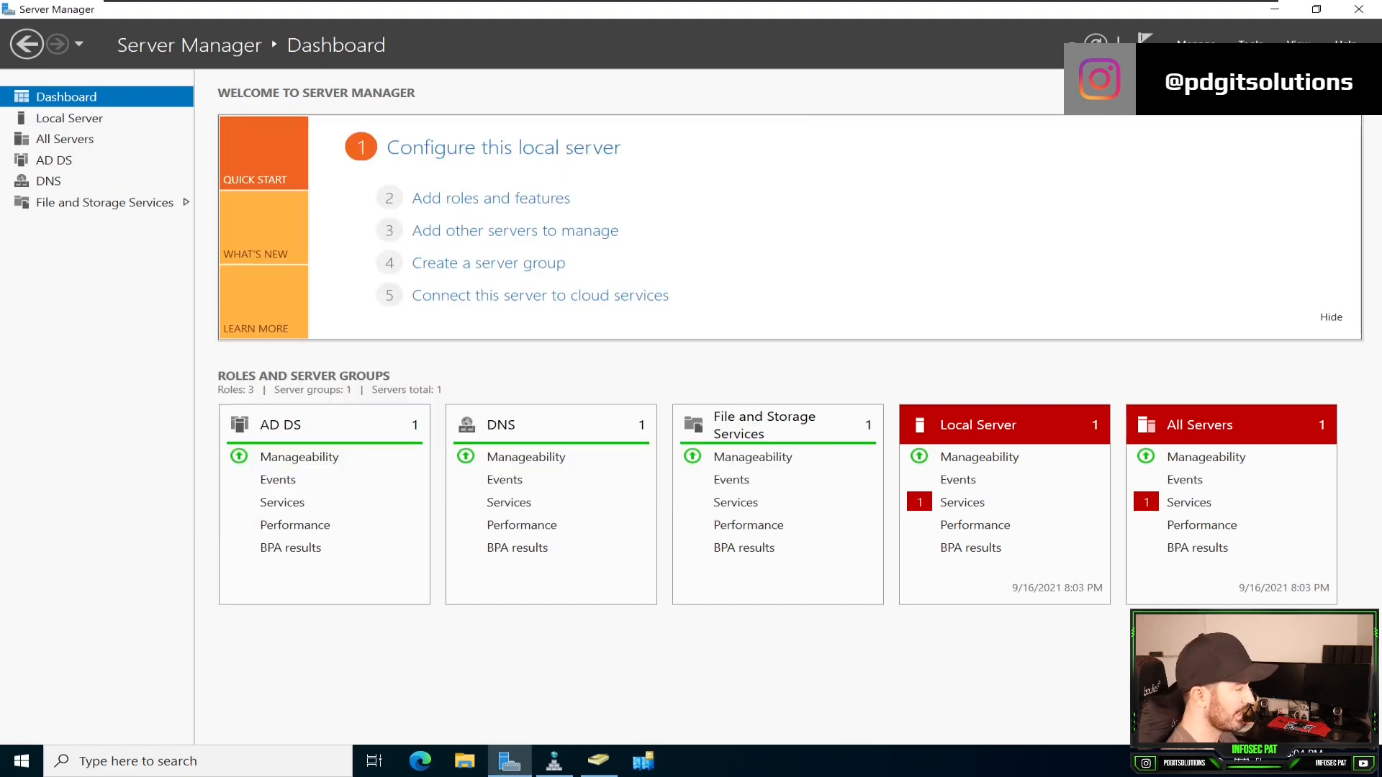
pyautogui.click(1359, 8)
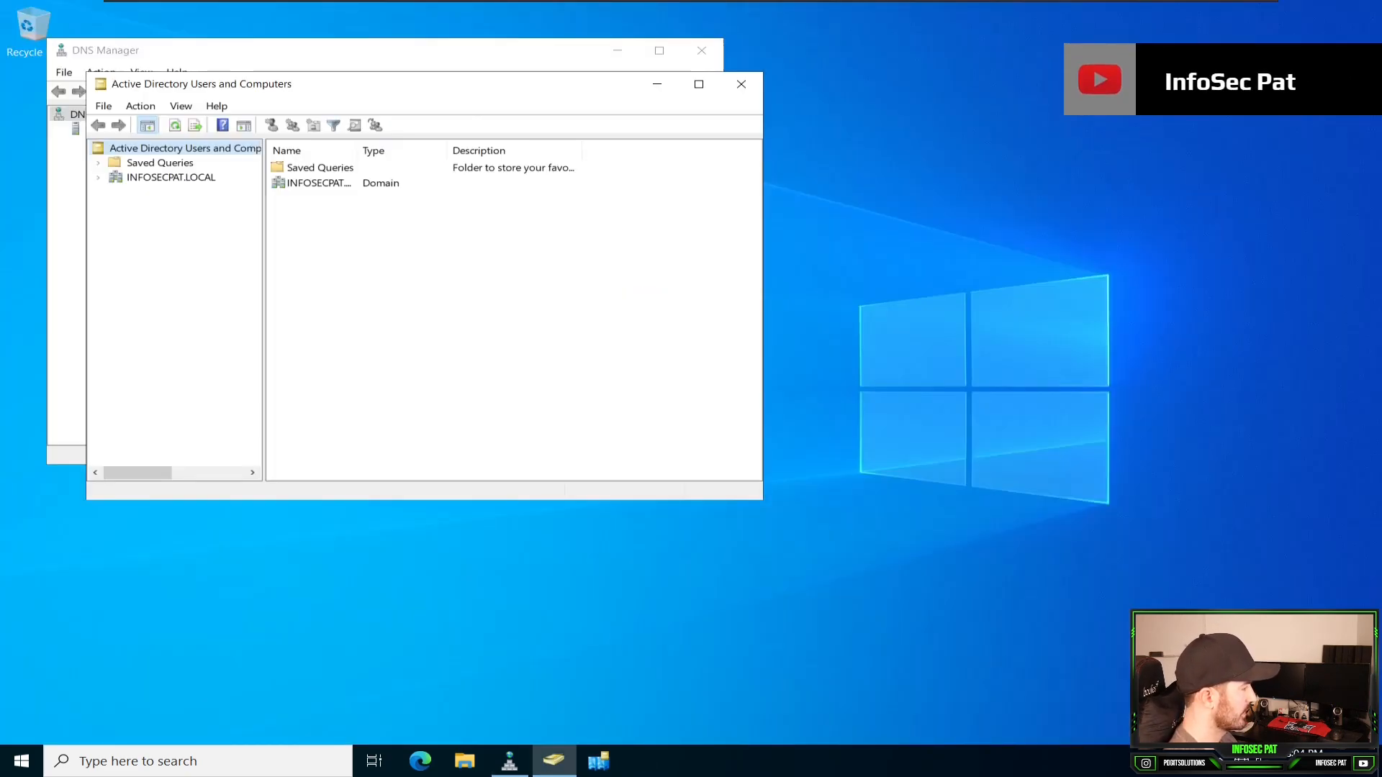
pyautogui.click(698, 84)
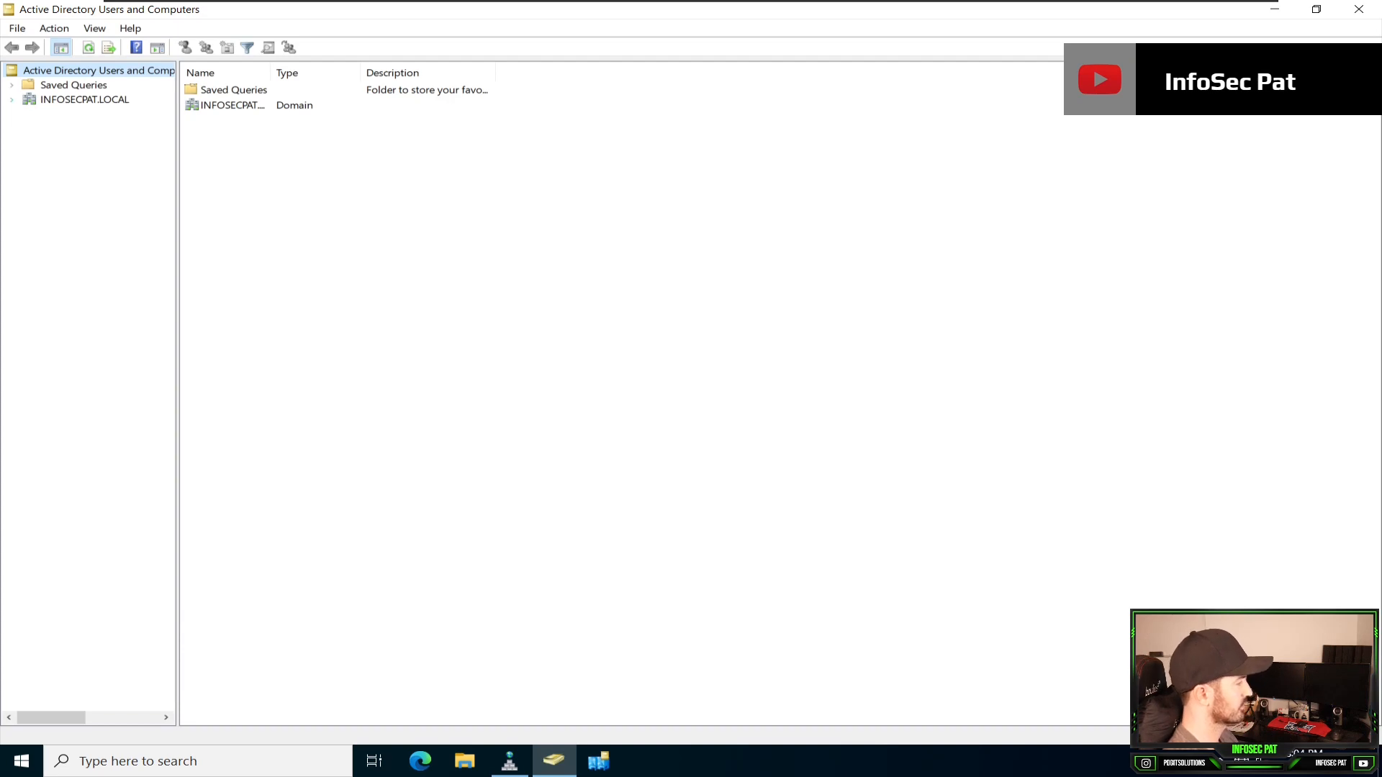
# - Browse the INFOSECPAT.LOCAL domain's Domain Controllers, Users and Builtin containers
pyautogui.click(84, 99)
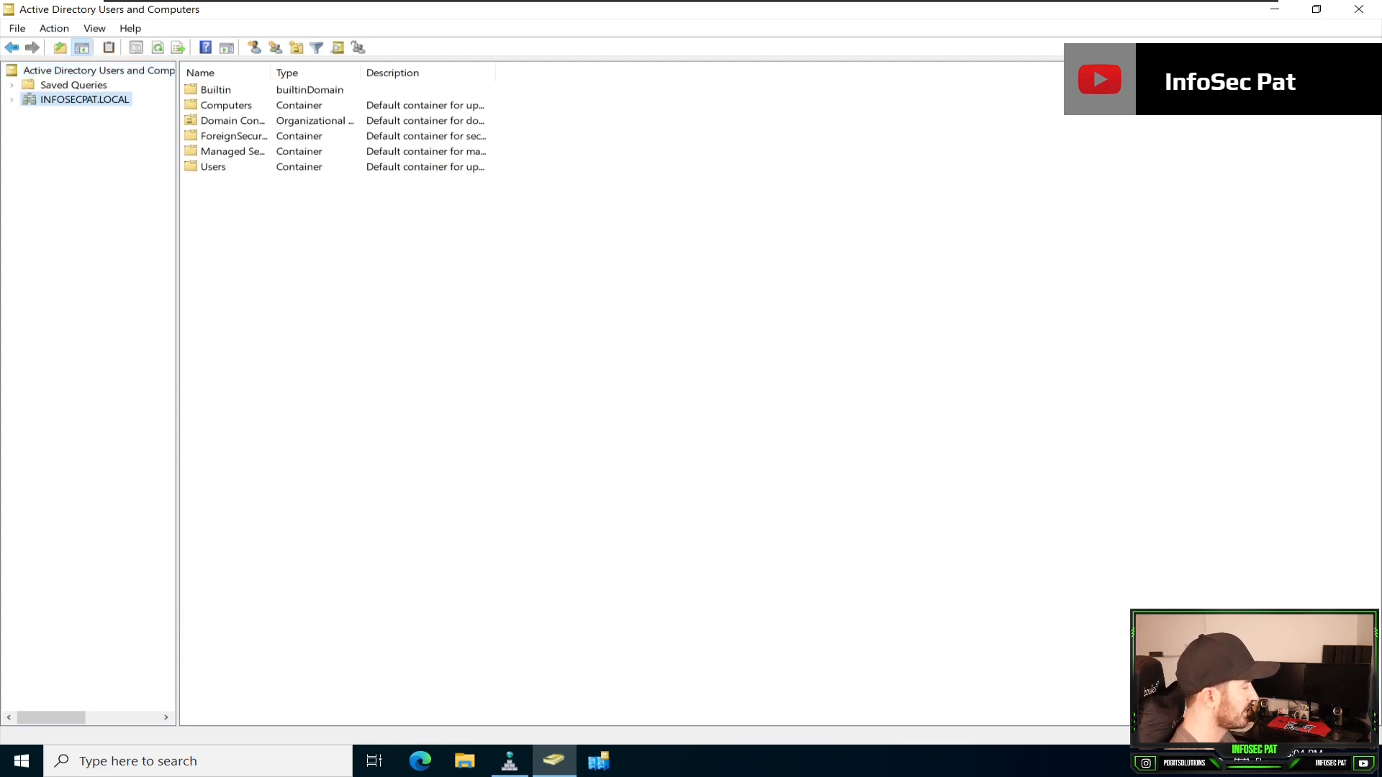
pyautogui.doubleClick(232, 121)
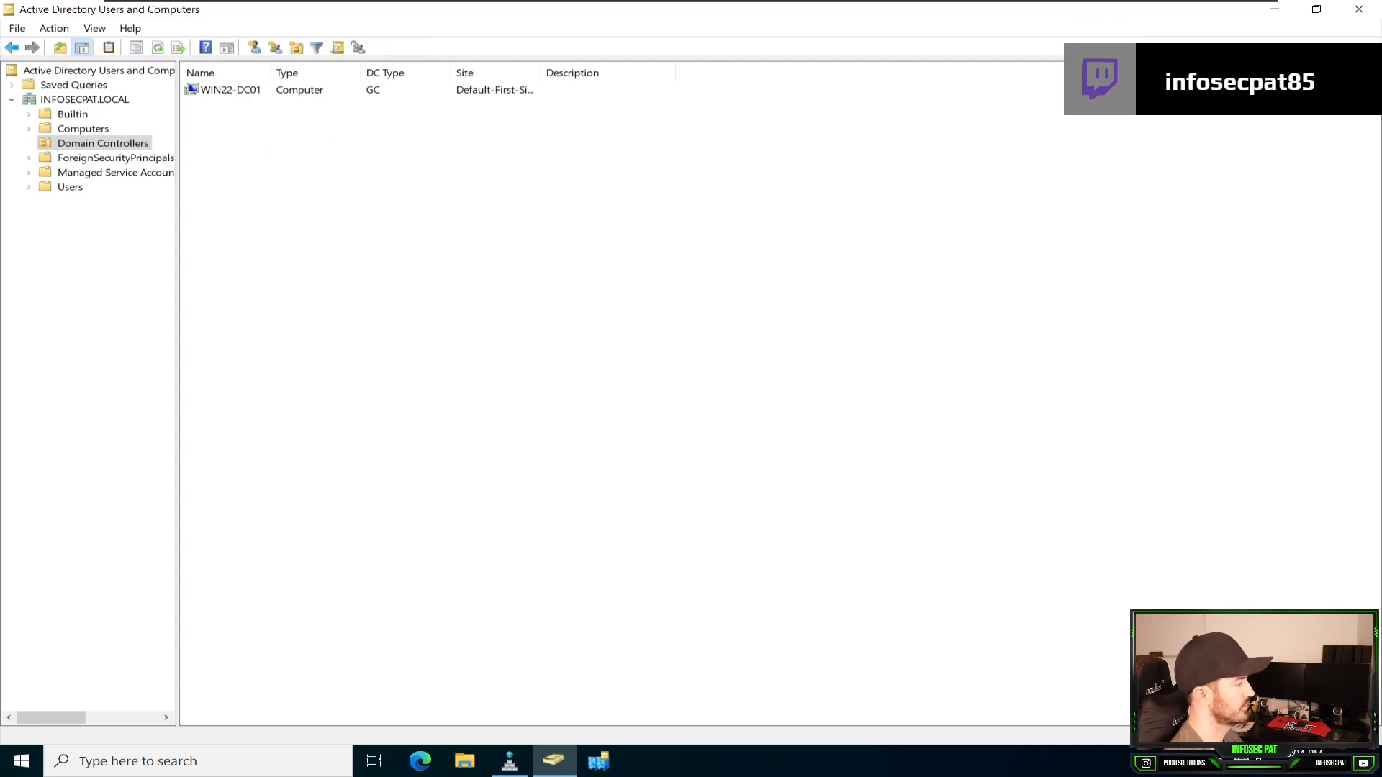
pyautogui.click(70, 187)
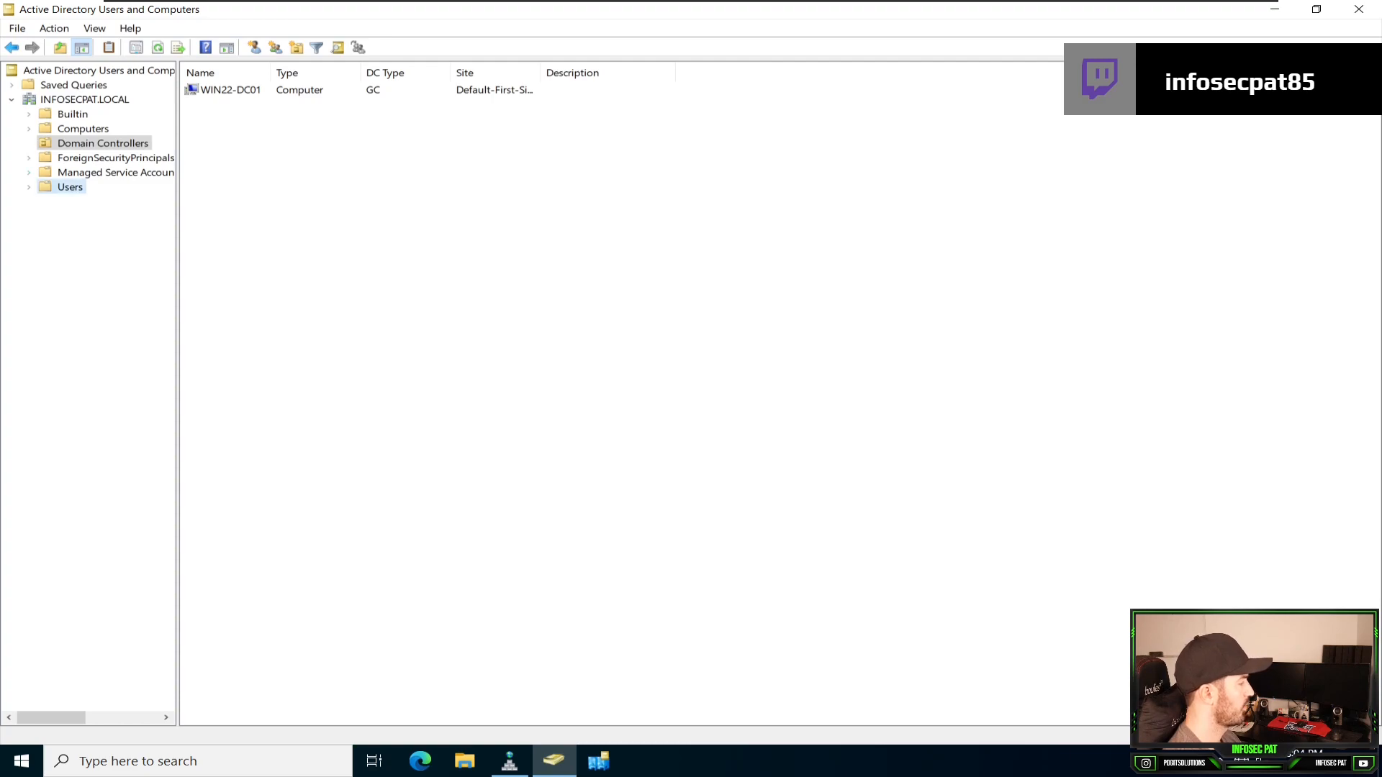
pyautogui.click(73, 115)
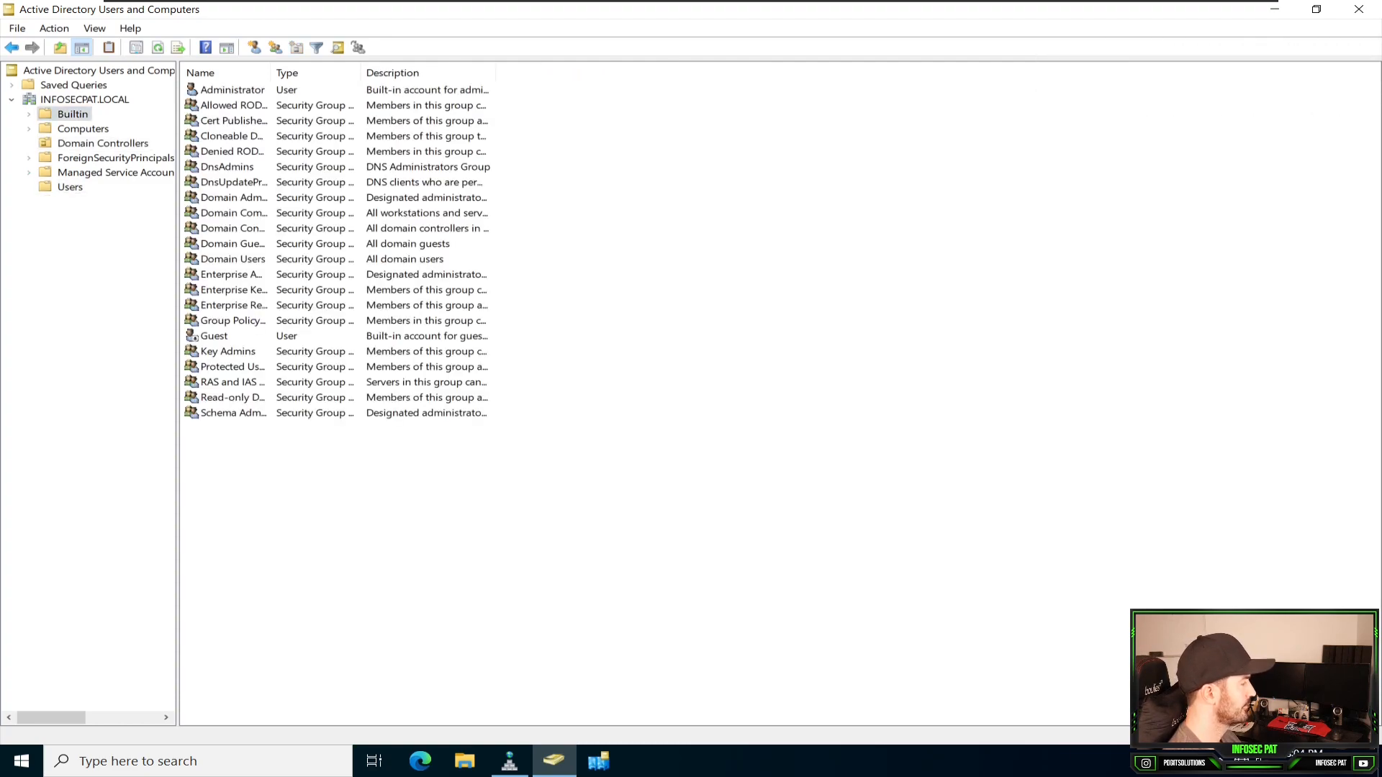
# - Create an organizational unit named VMware directly under INFOSECPAT.LOCAL
pyautogui.click(80, 100)
pyautogui.rightClick(79, 103)
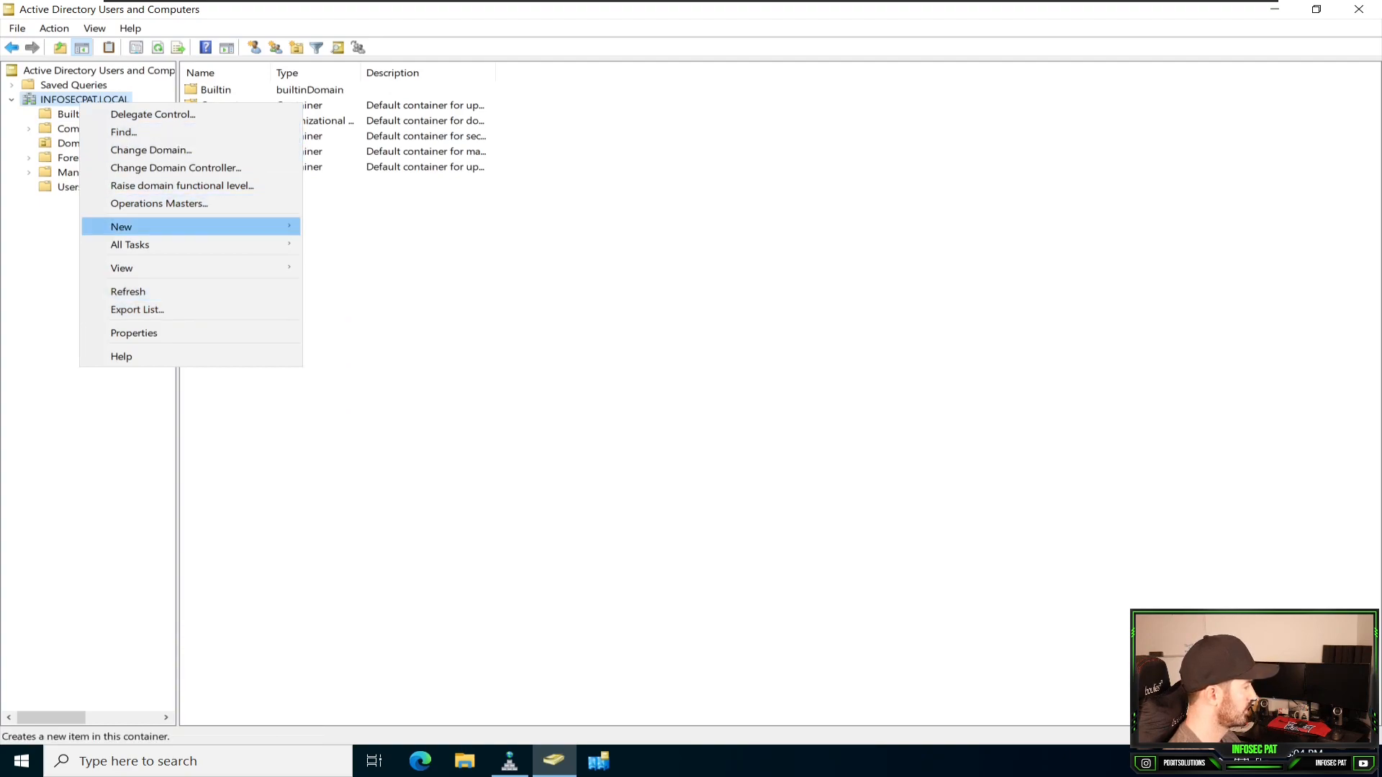
pyautogui.moveTo(188, 226)
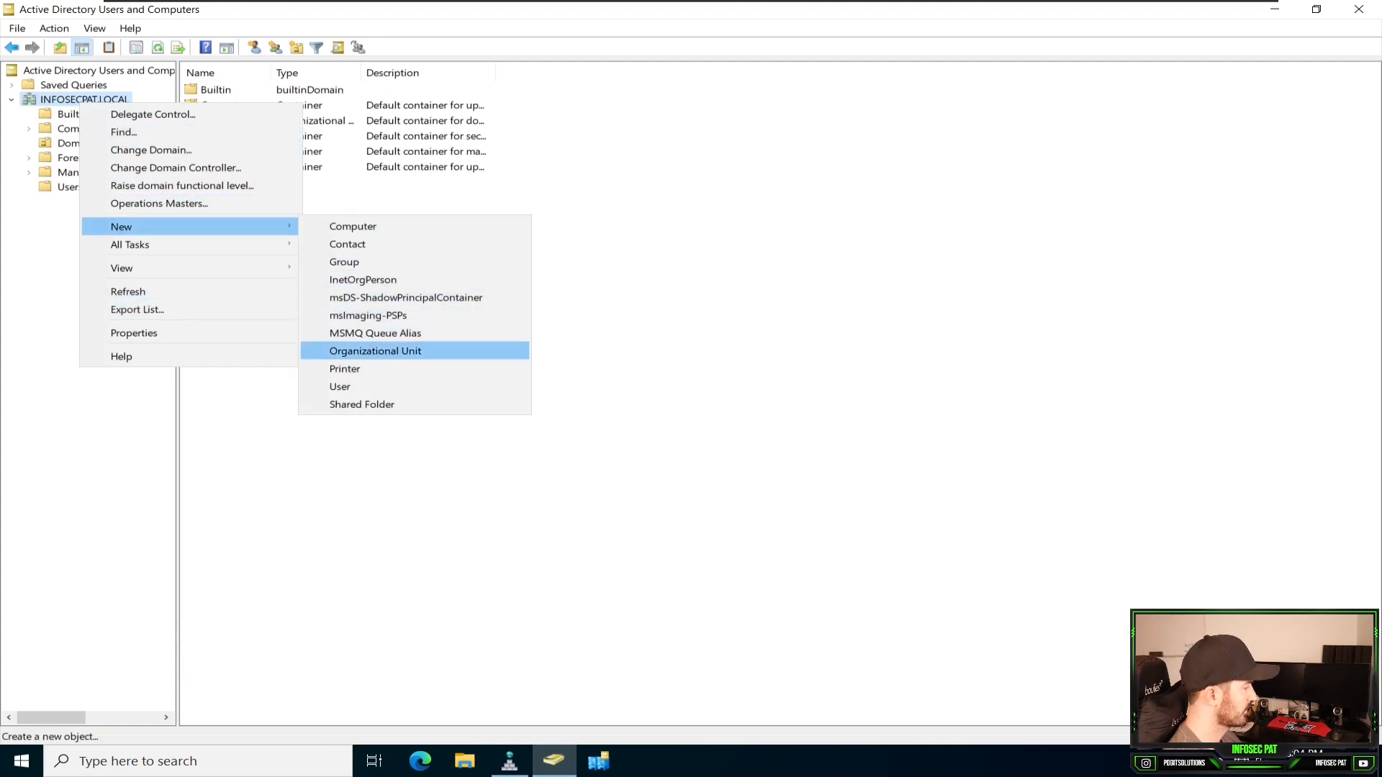
pyautogui.click(375, 350)
pyautogui.write('VMware')
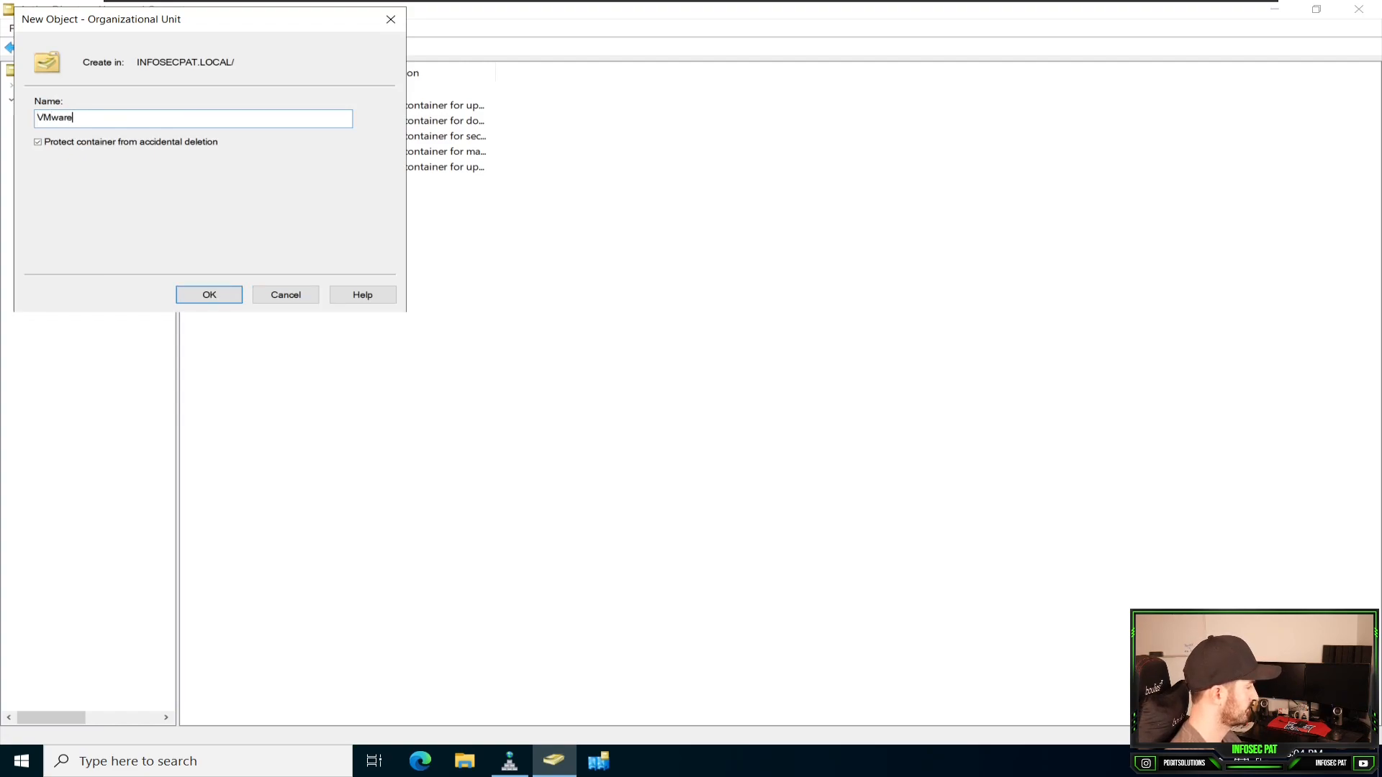
pyautogui.press('Return')
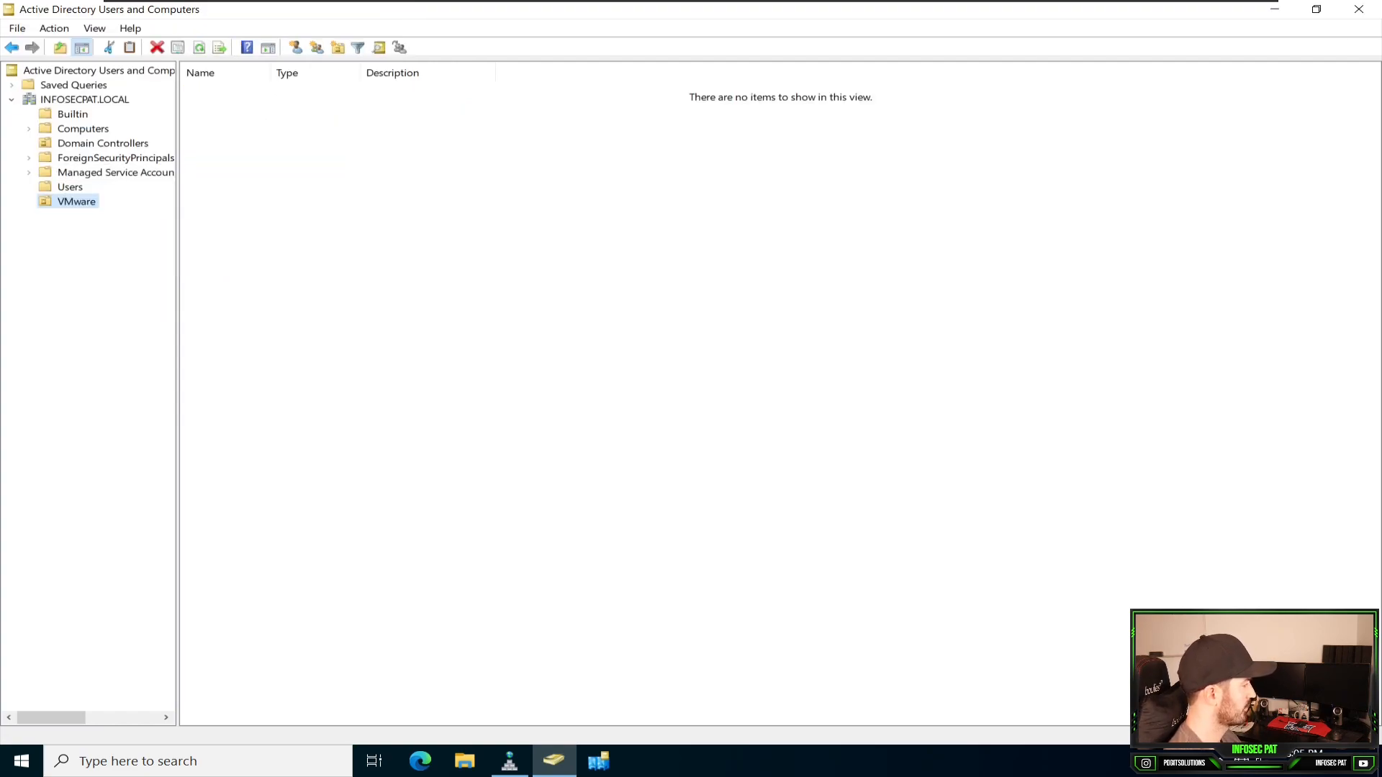
# - Create an organizational unit named Users-IT Lab directly under INFOSECPAT.LOCAL
pyautogui.rightClick(81, 102)
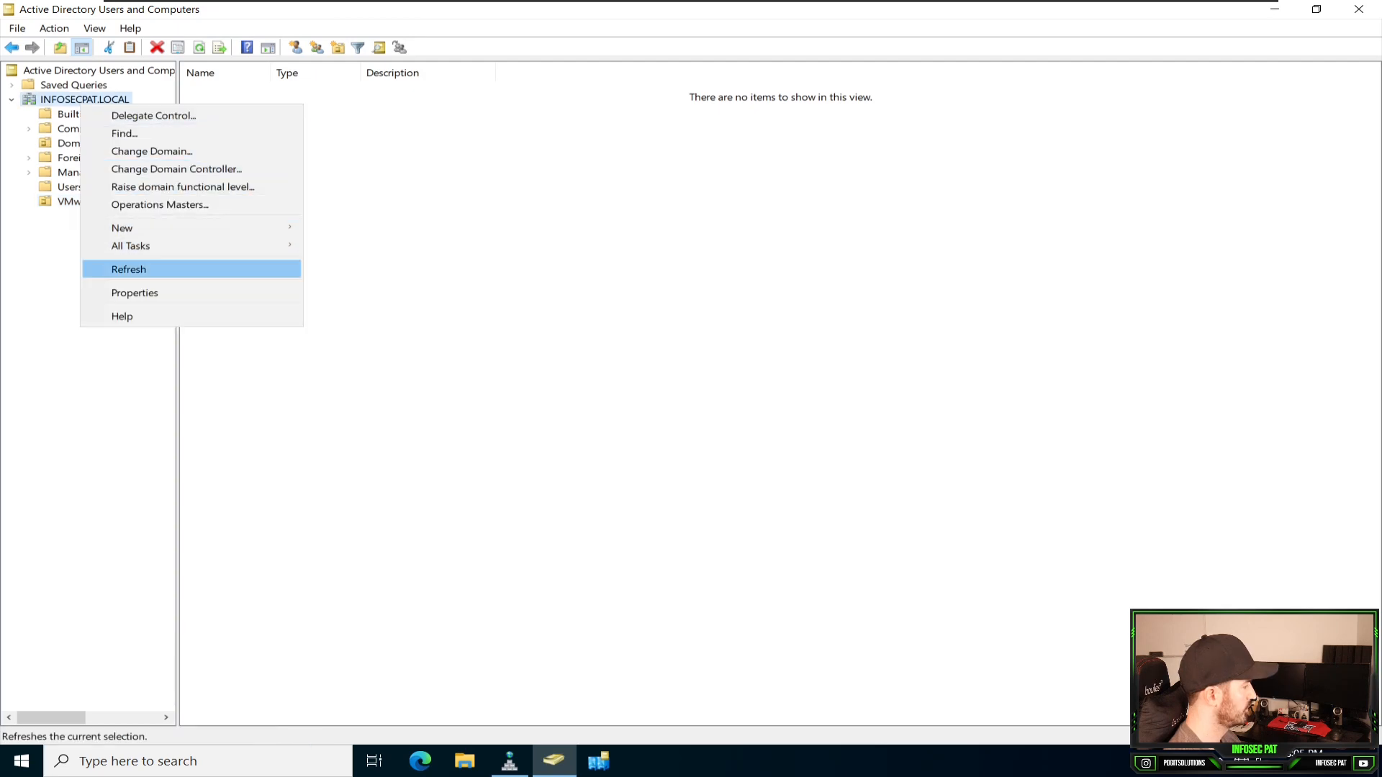
pyautogui.moveTo(194, 227)
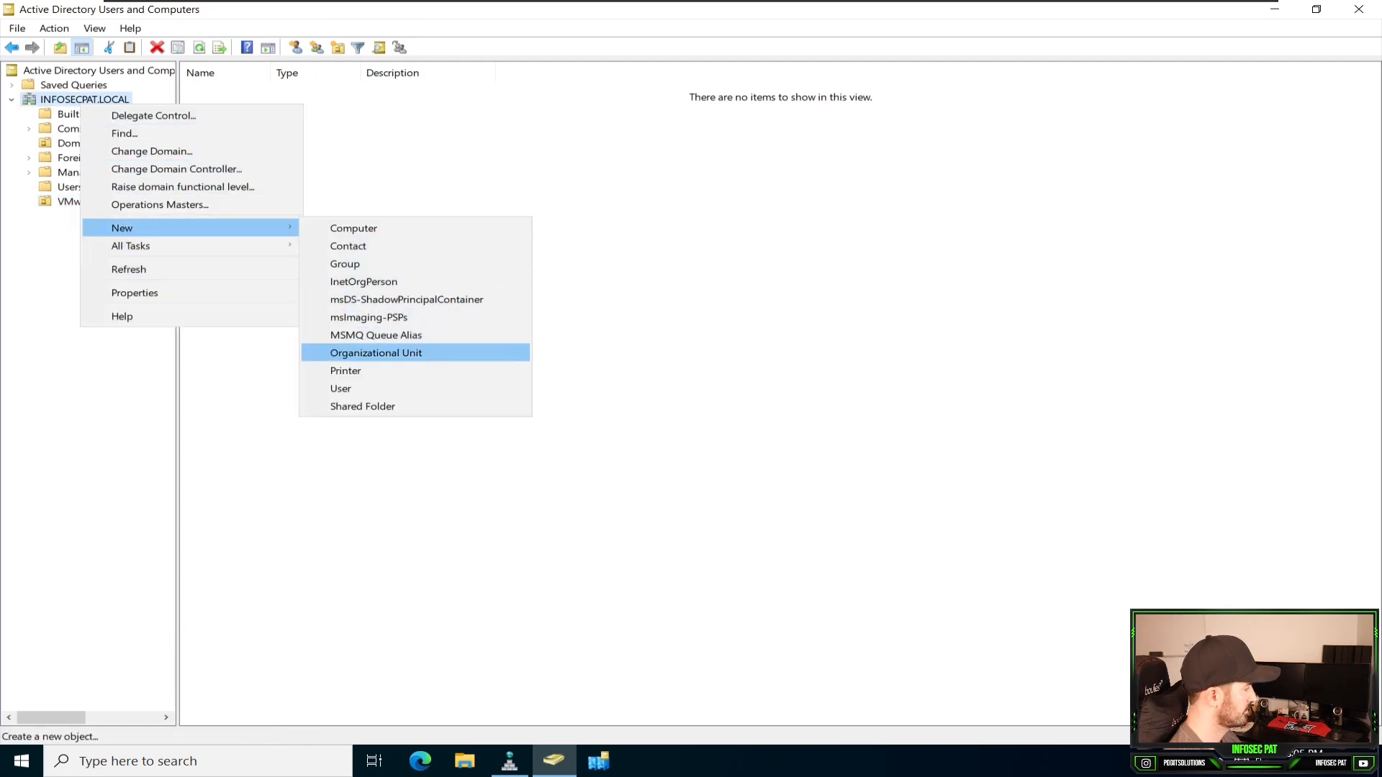
pyautogui.click(381, 353)
pyautogui.write('Users')
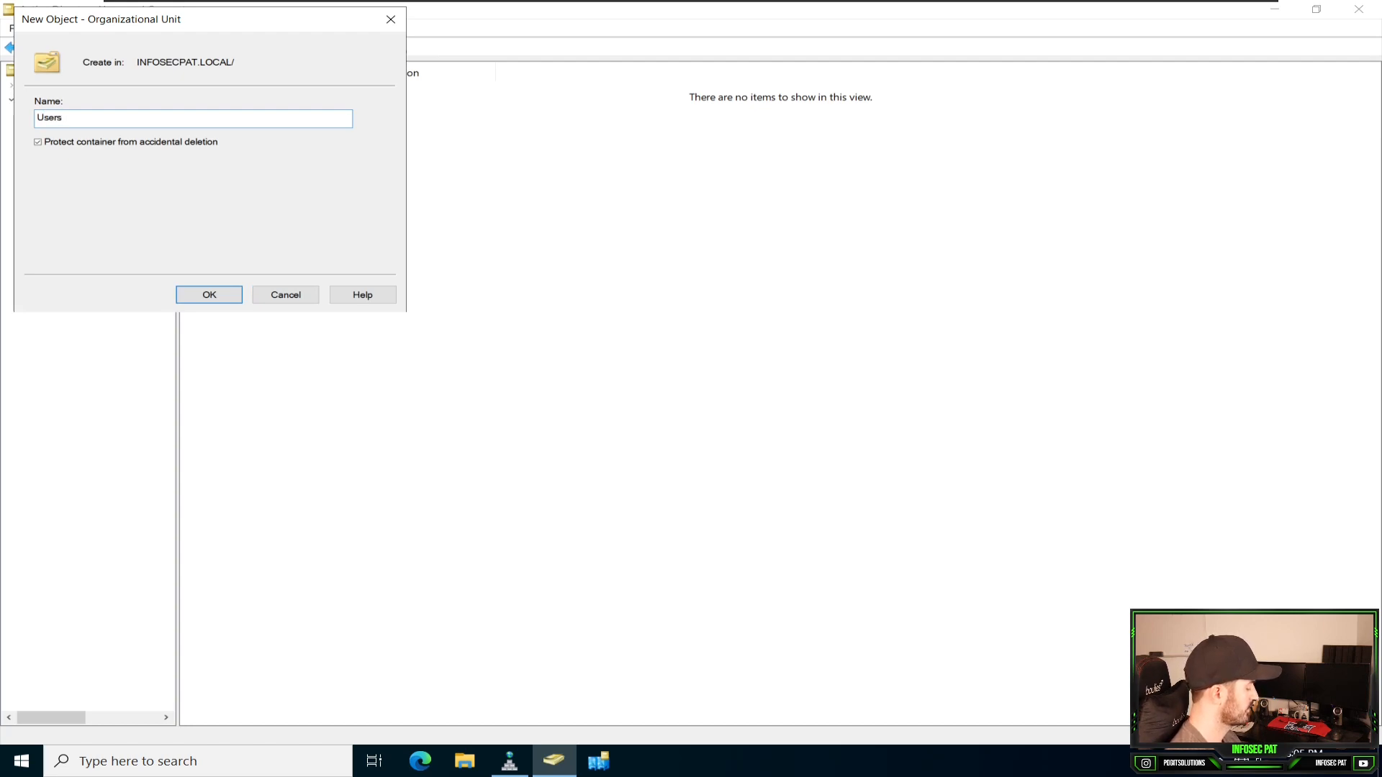
pyautogui.write('-IT Labs')
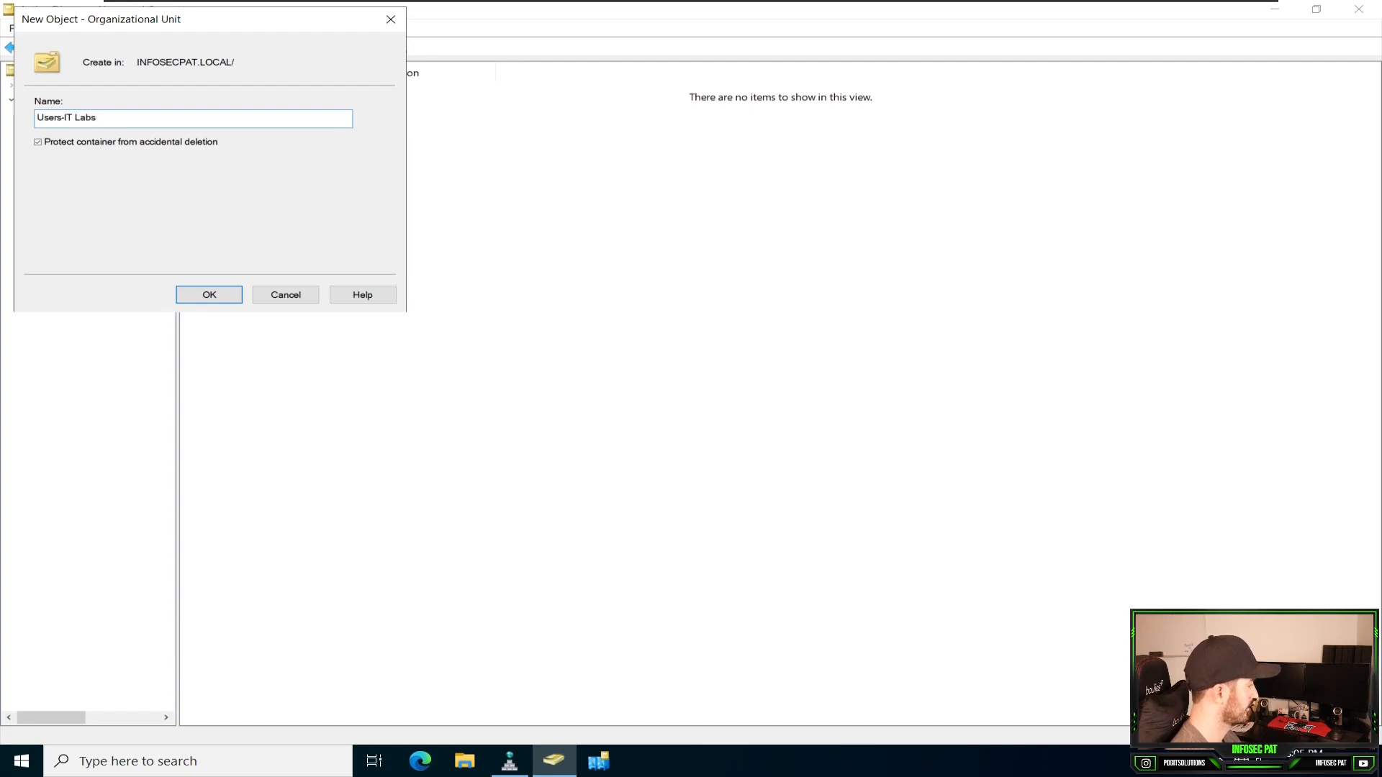
pyautogui.press('Return')
# - Start a new user in the Users-IT Lab unit and enter the user's first name and the matching logon name
pyautogui.rightClick(350, 173)
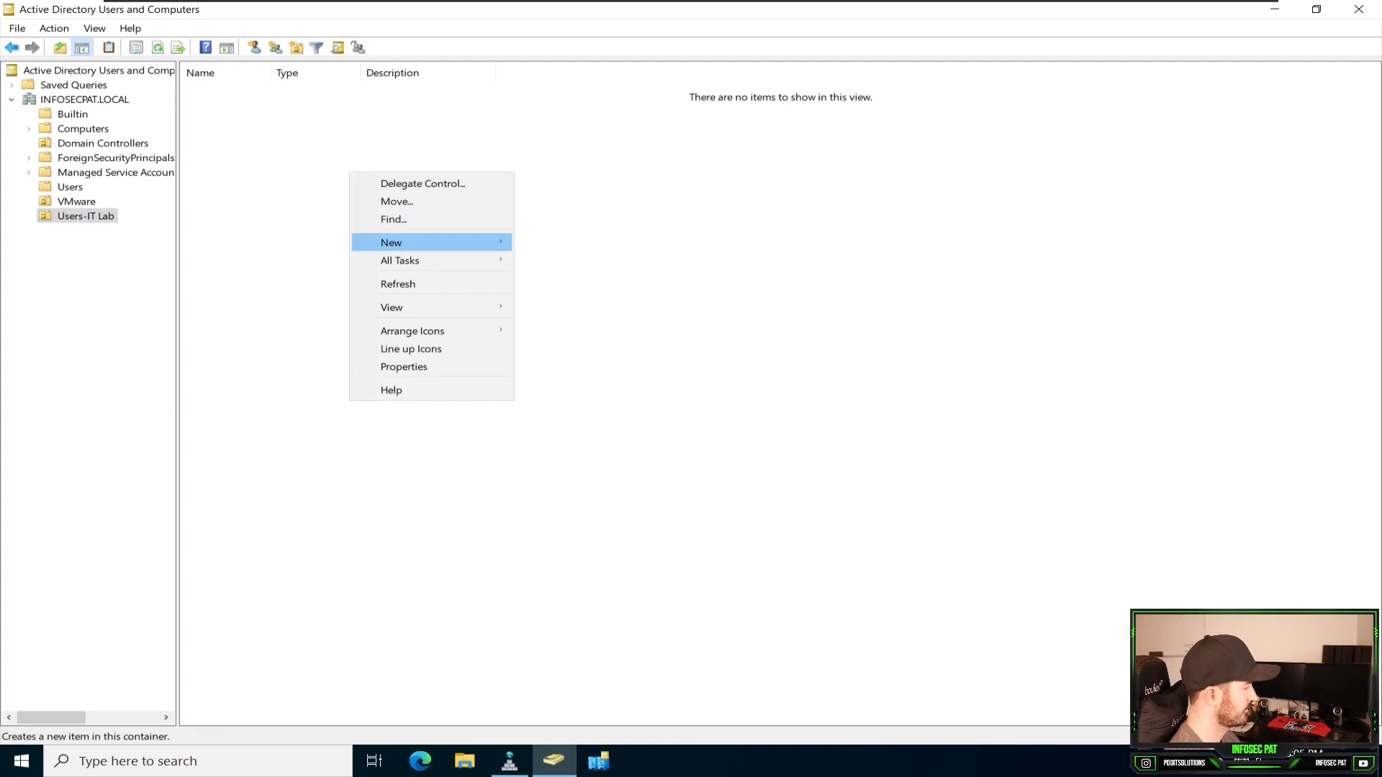
pyautogui.moveTo(403, 243)
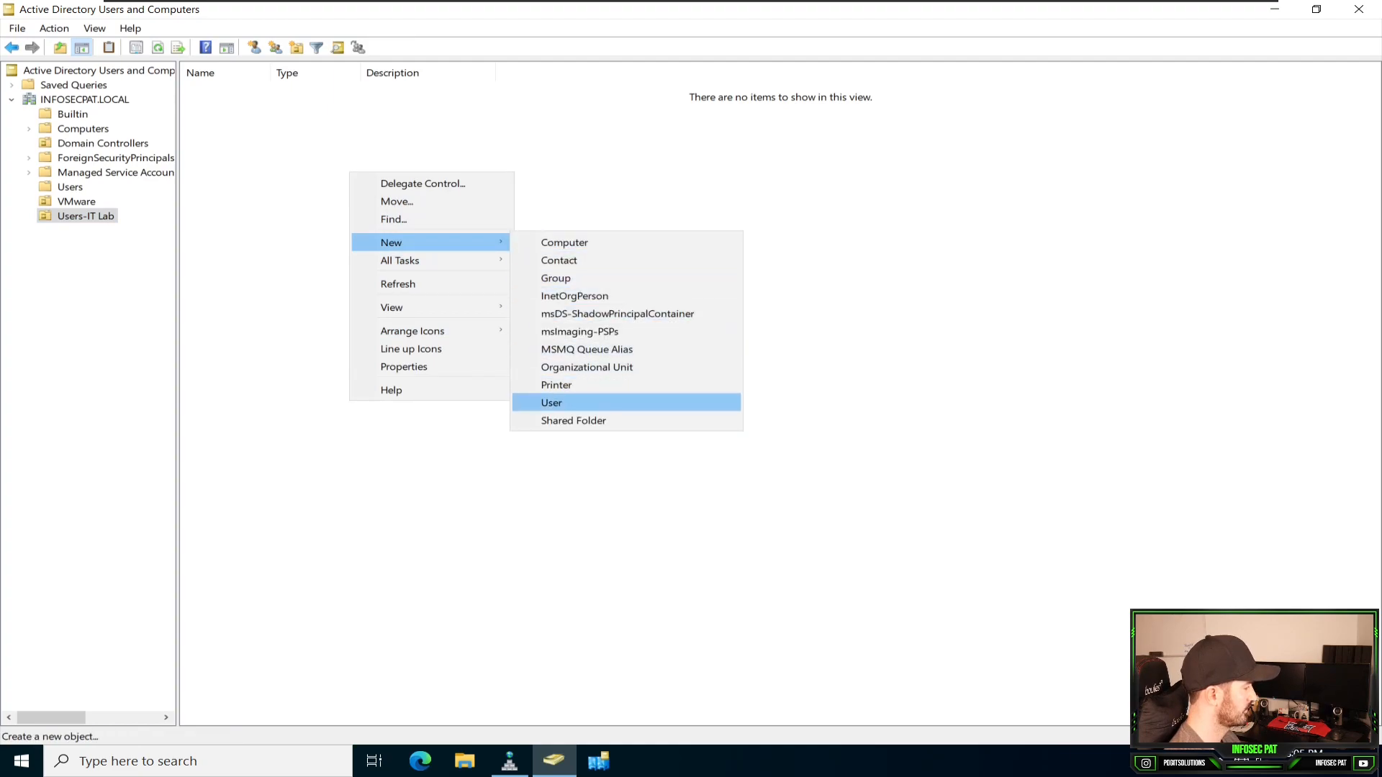
pyautogui.press('Return')
pyautogui.write('pat')
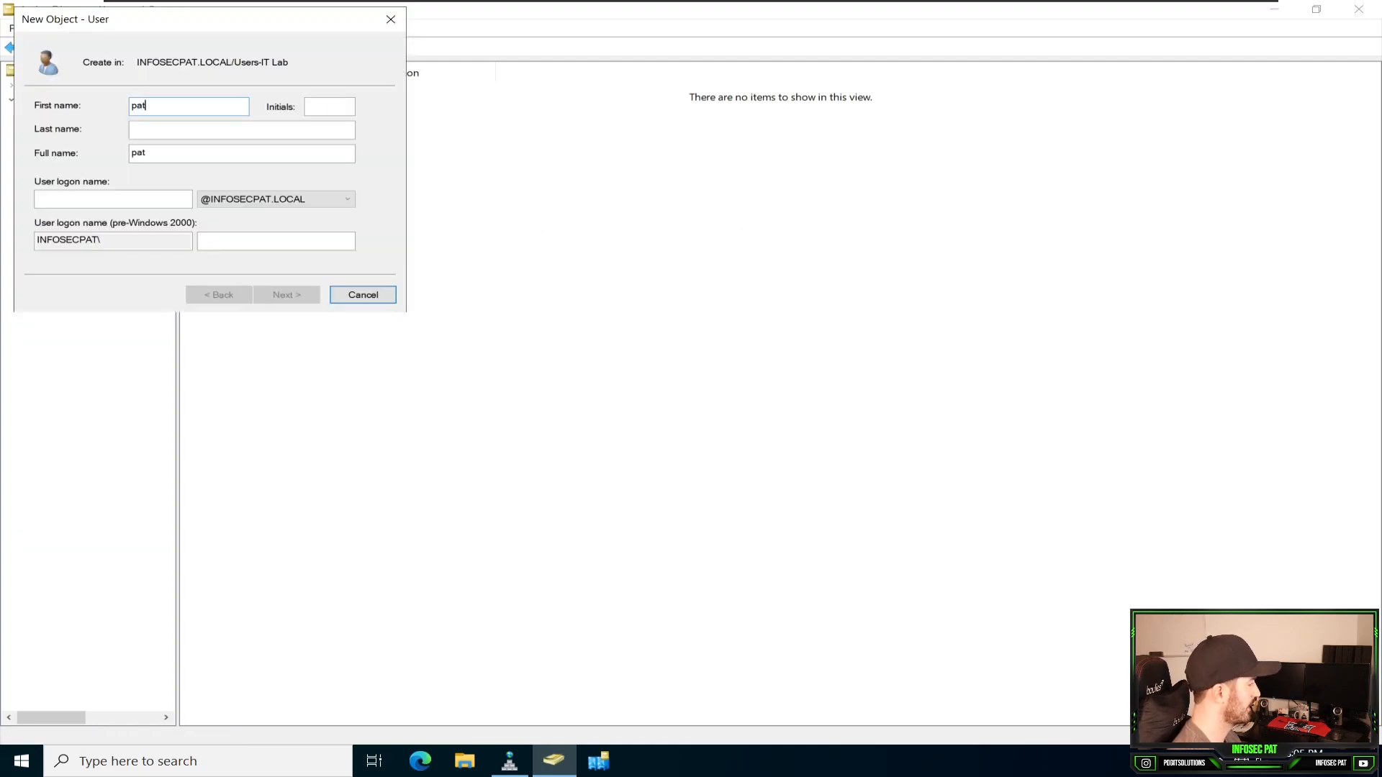
pyautogui.write('pat')
pyautogui.press('Tab')
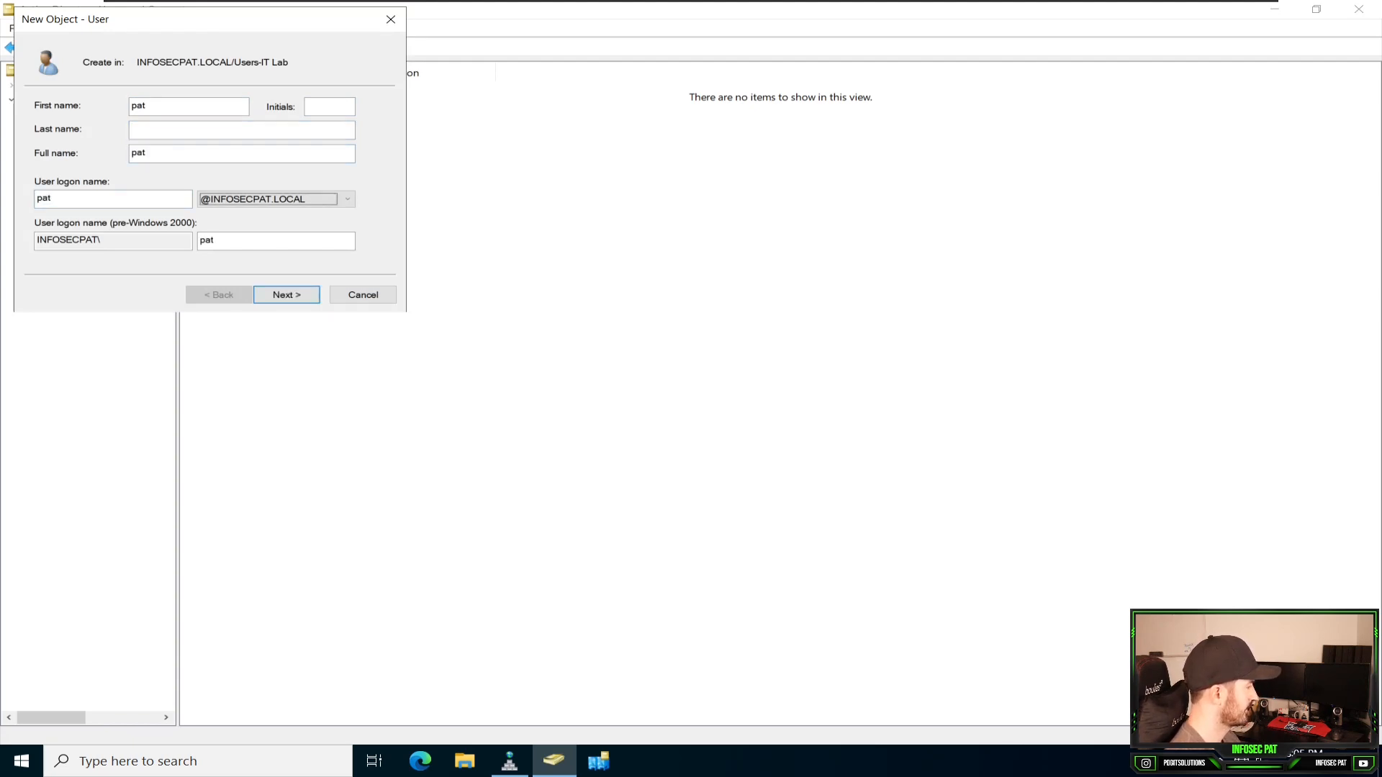
pyautogui.press('Return')
# - Enter and confirm the account password, forbid the user from changing it, drop the forced change at next logon, and finish creating the user
pyautogui.write('*************')
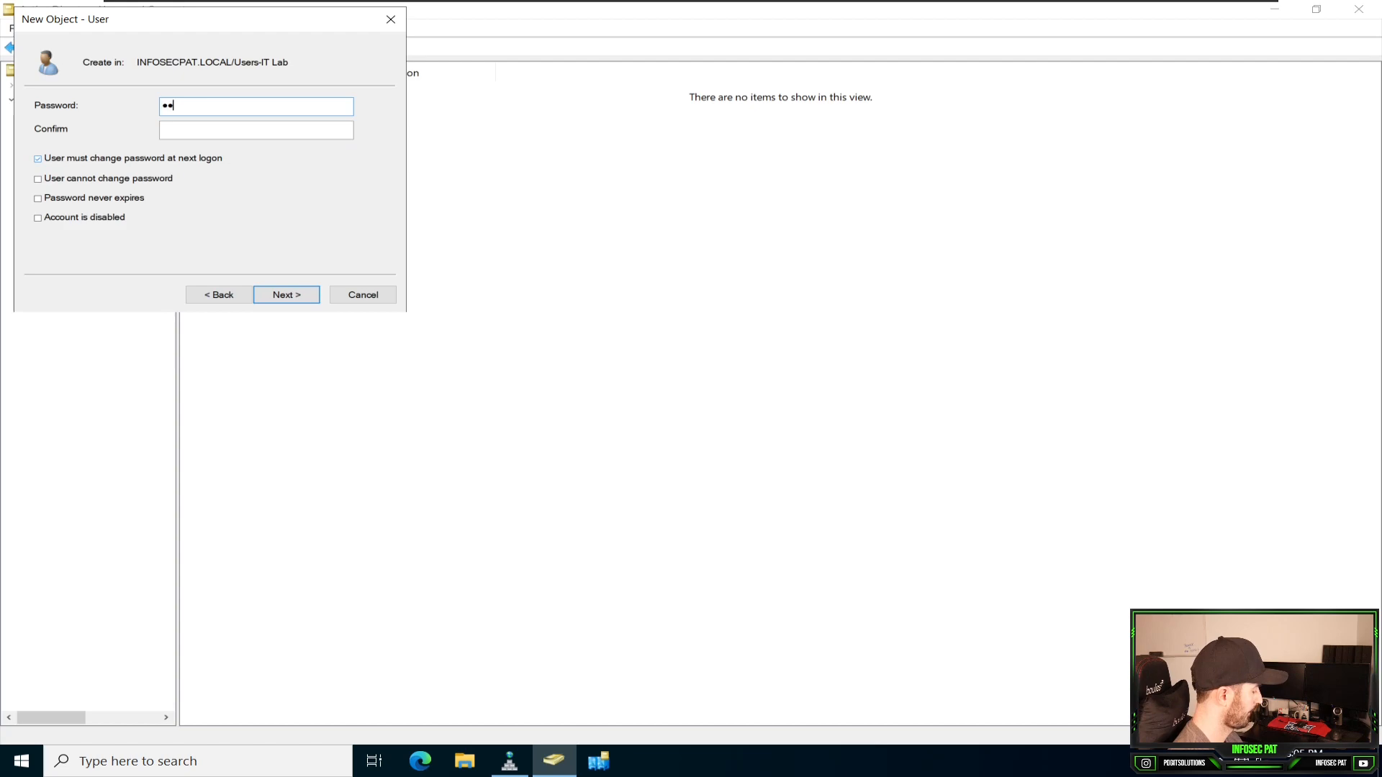
pyautogui.press('Tab')
pyautogui.write('*************')
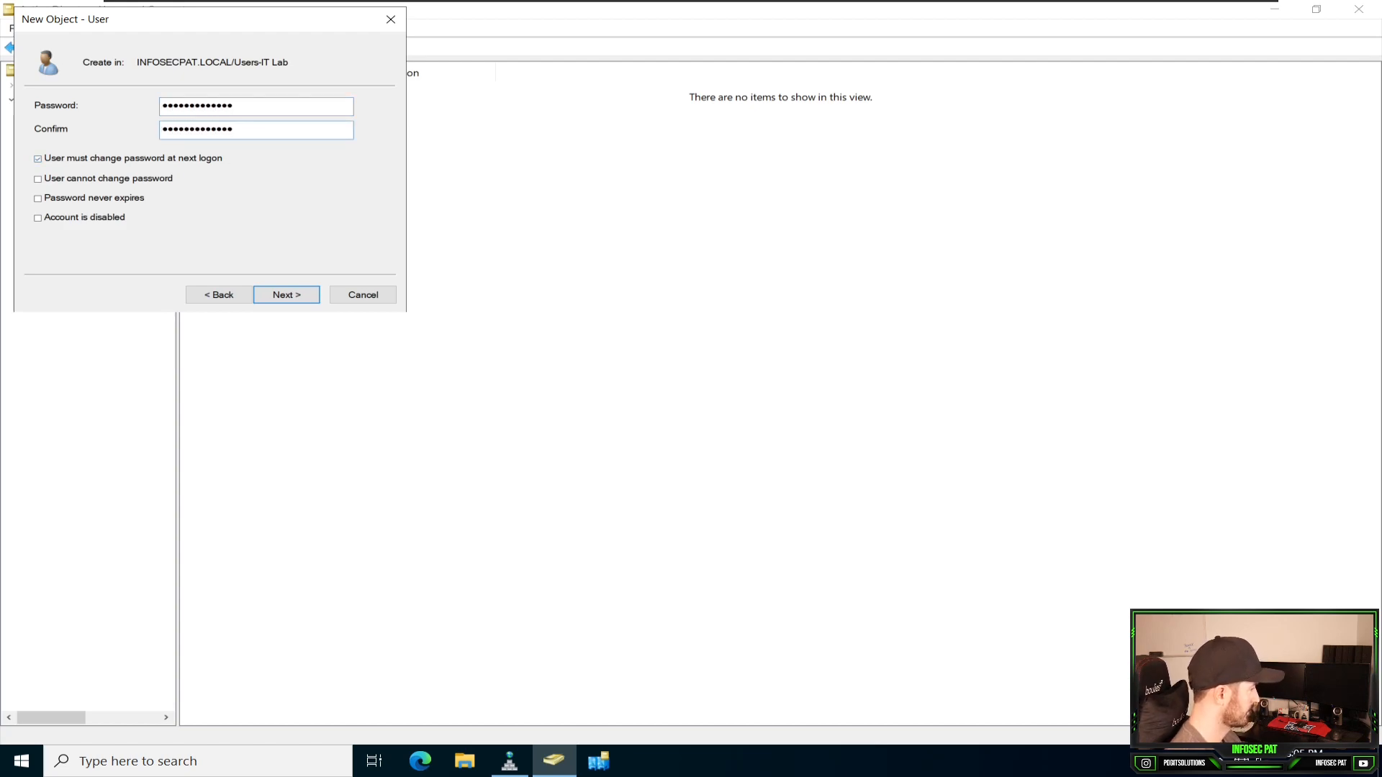
pyautogui.click(38, 179)
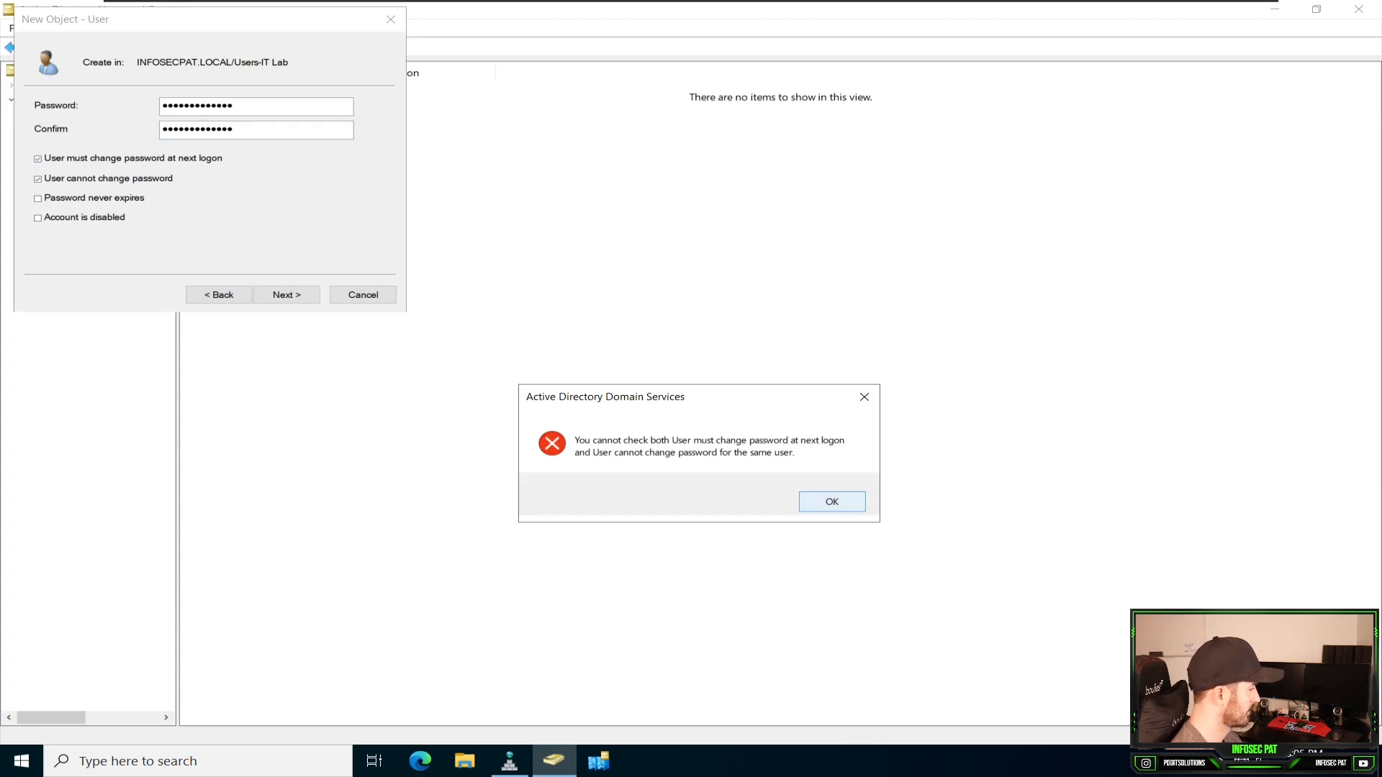
pyautogui.press('Return')
pyautogui.click(39, 158)
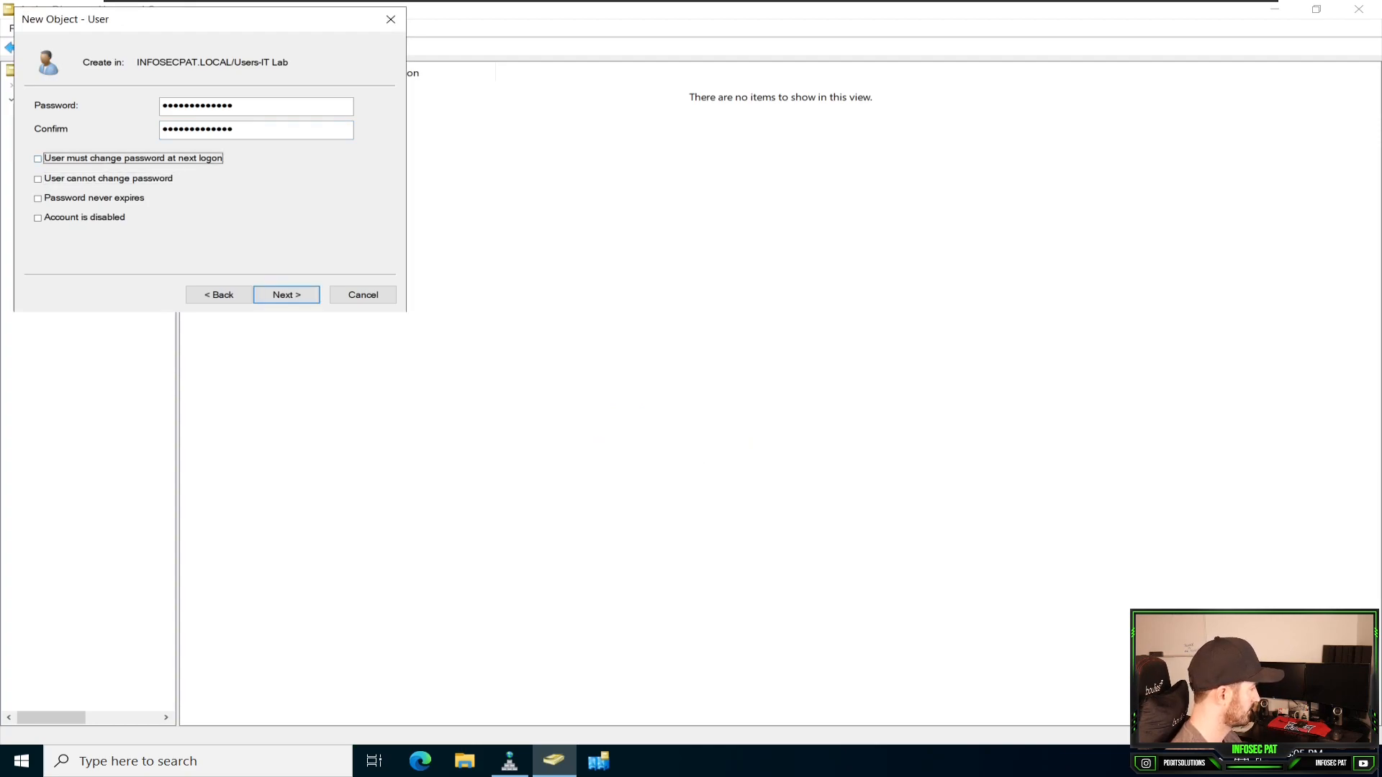
pyautogui.press('Return')
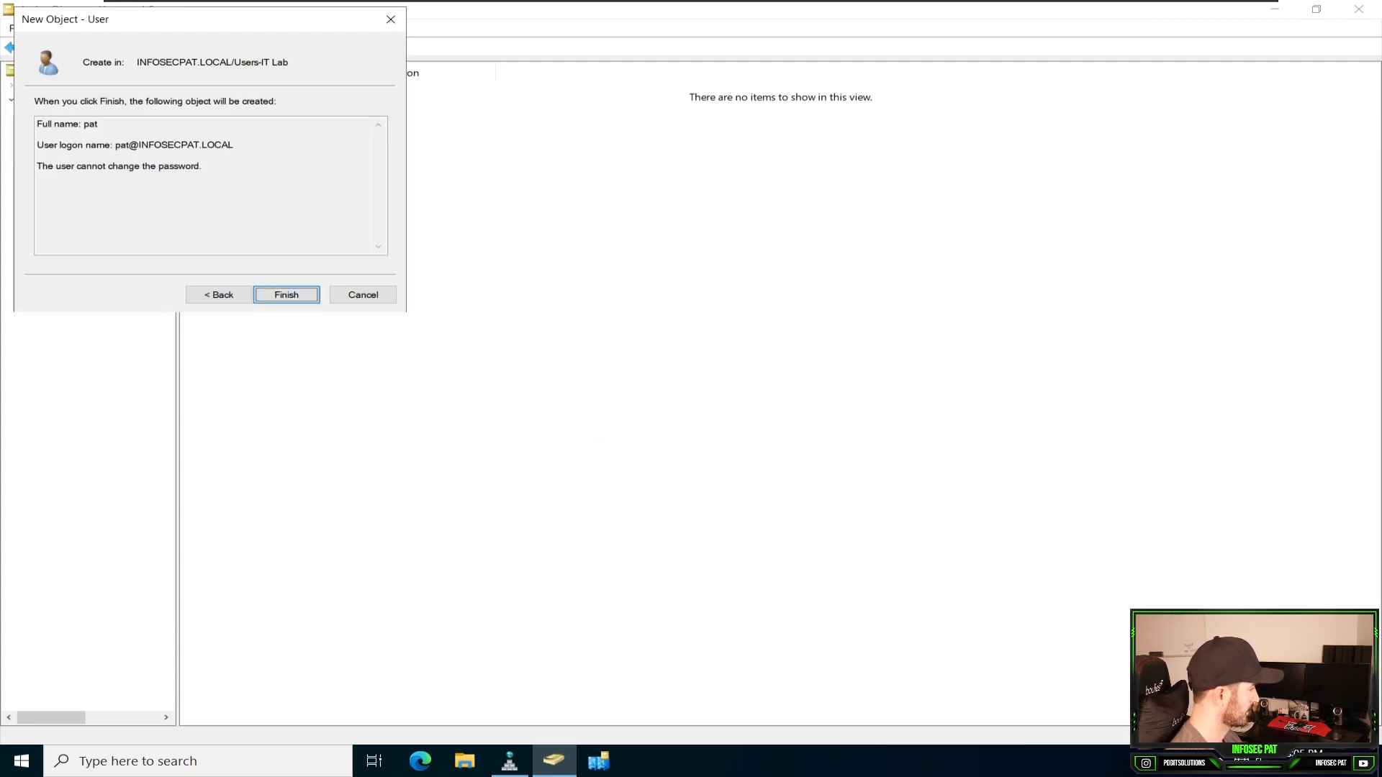
pyautogui.press('Return')
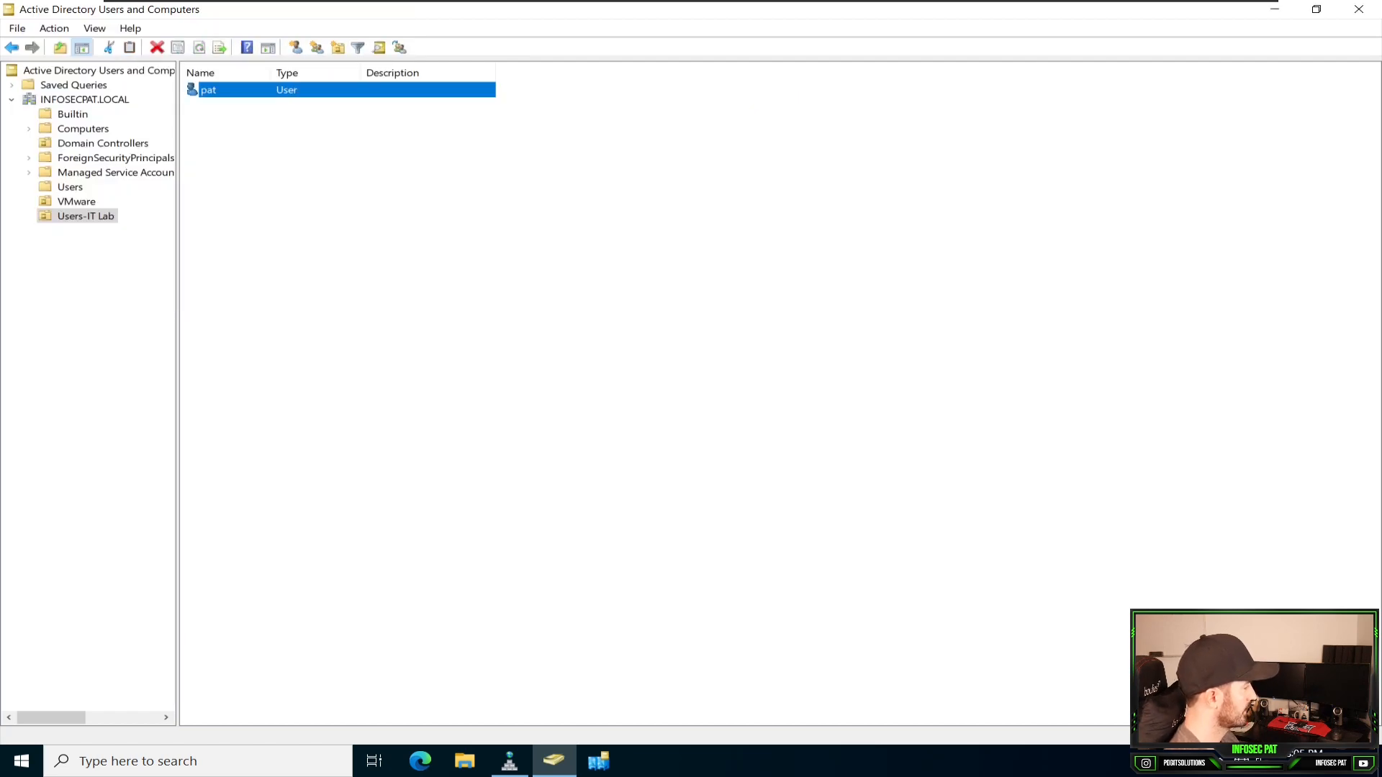
# - Open the new user's group memberships and pick the Administrators group from an advanced search of the domain's groups
pyautogui.press('Return')
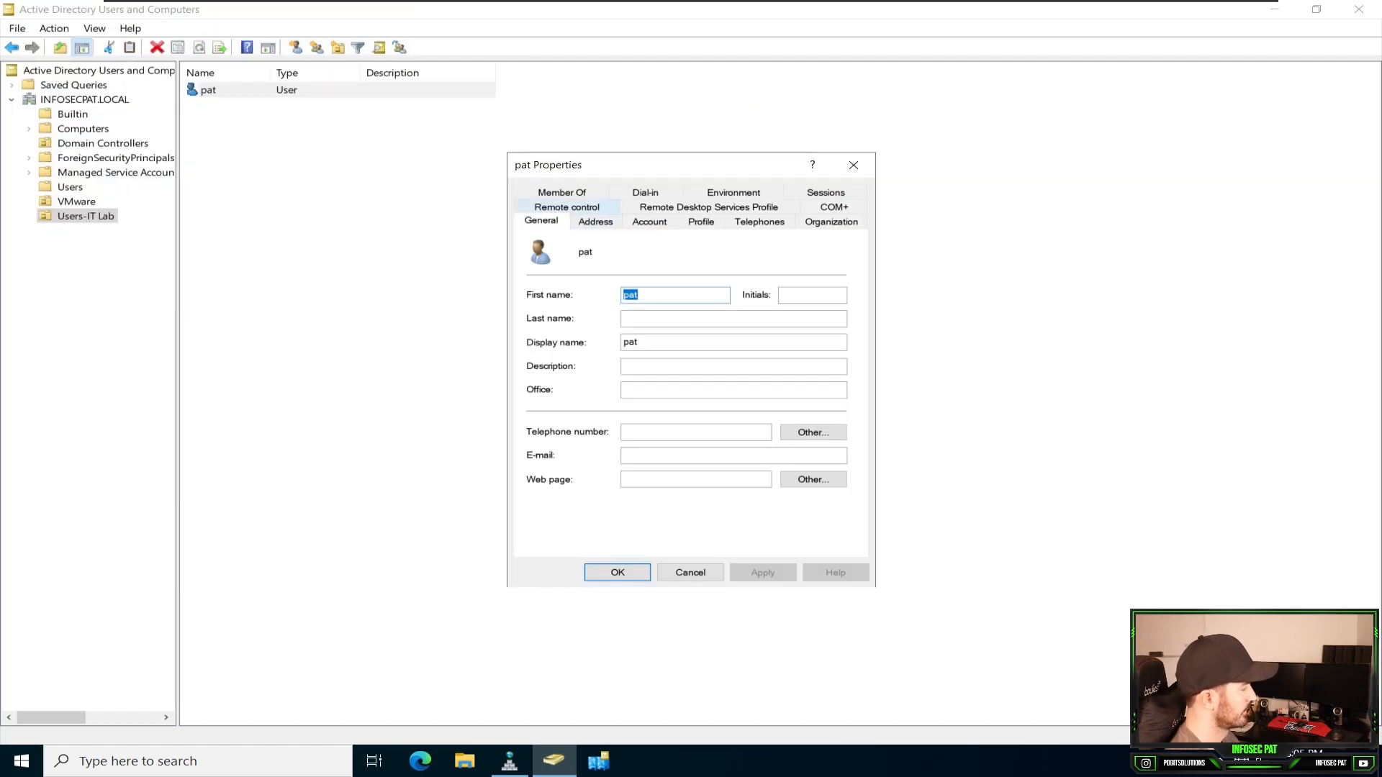
pyautogui.click(562, 193)
pyautogui.click(559, 416)
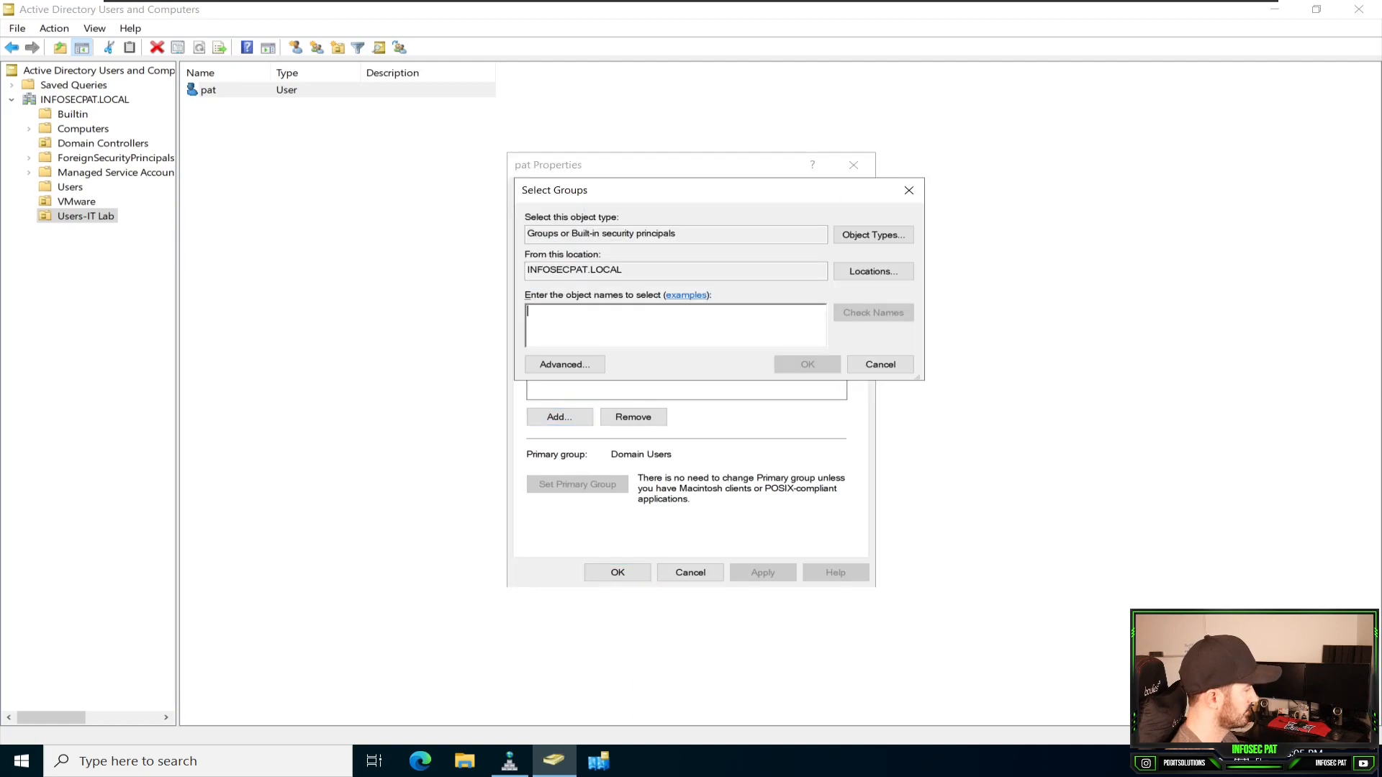
pyautogui.click(566, 363)
pyautogui.click(939, 368)
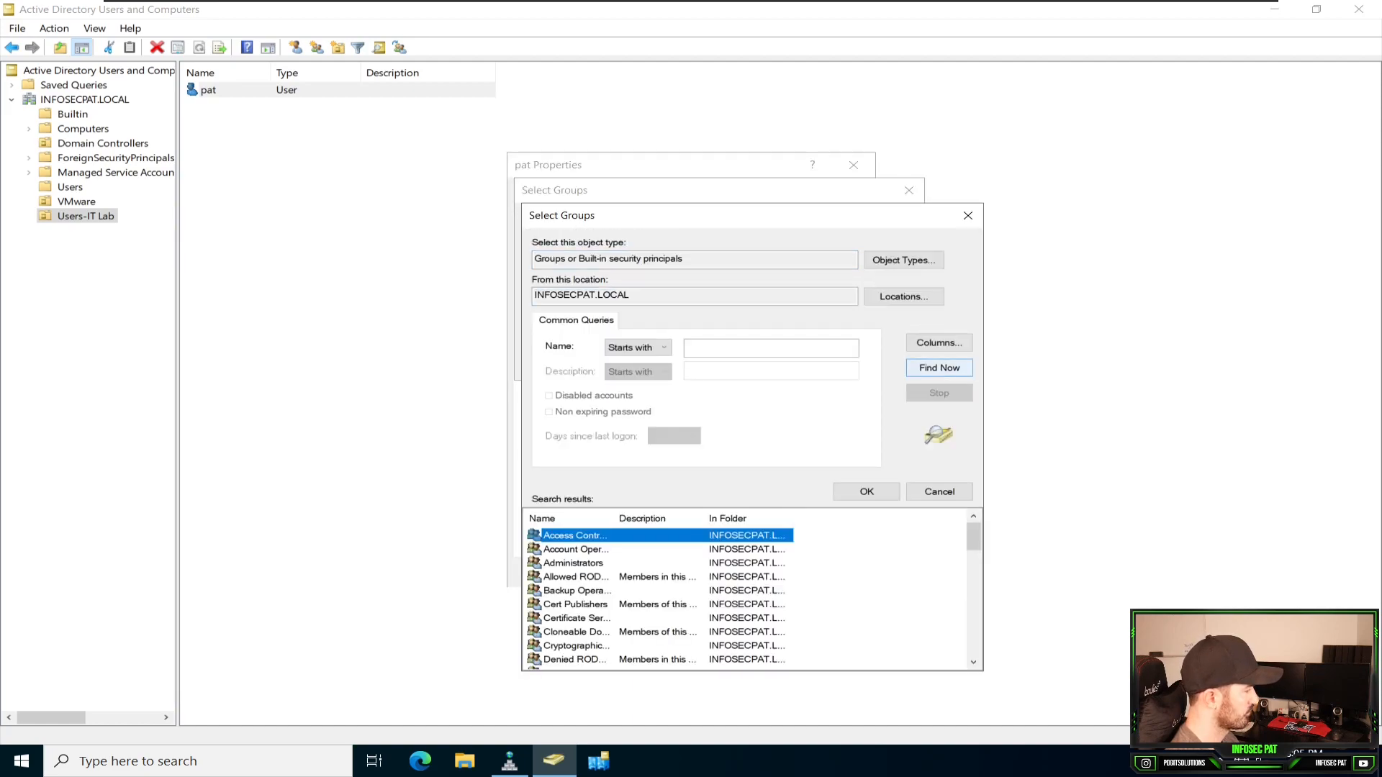
pyautogui.doubleClick(573, 563)
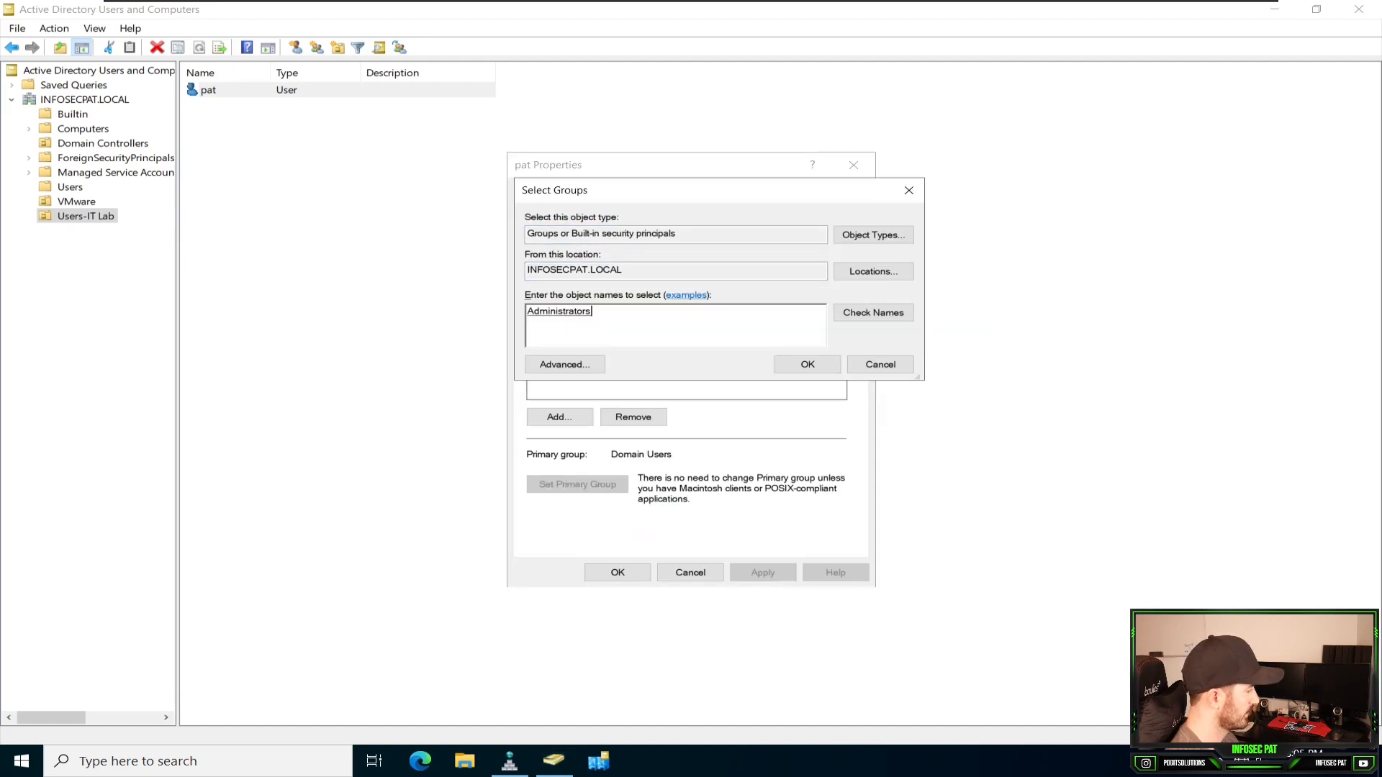
# - Add a second group from the advanced search results to the selection, and apply the user's new group memberships
pyautogui.click(565, 364)
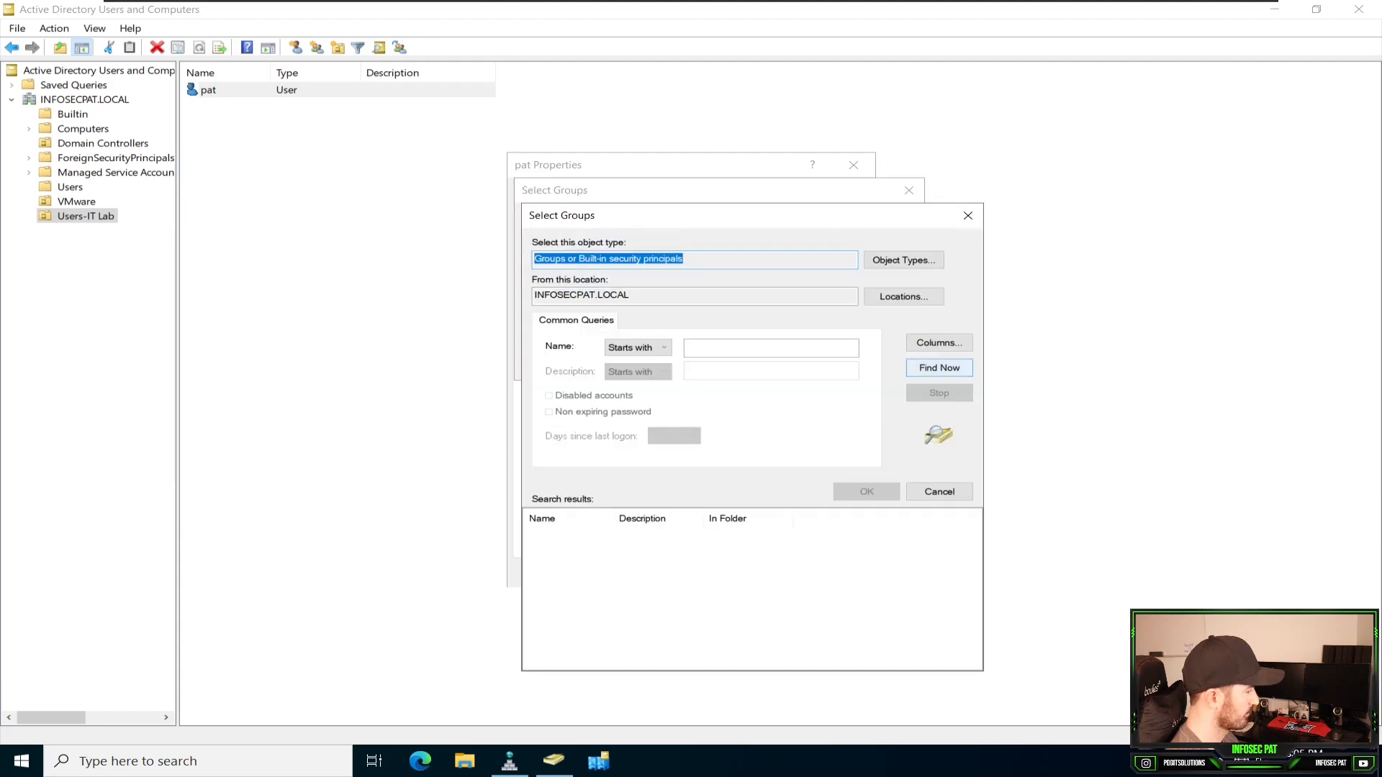
pyautogui.click(939, 368)
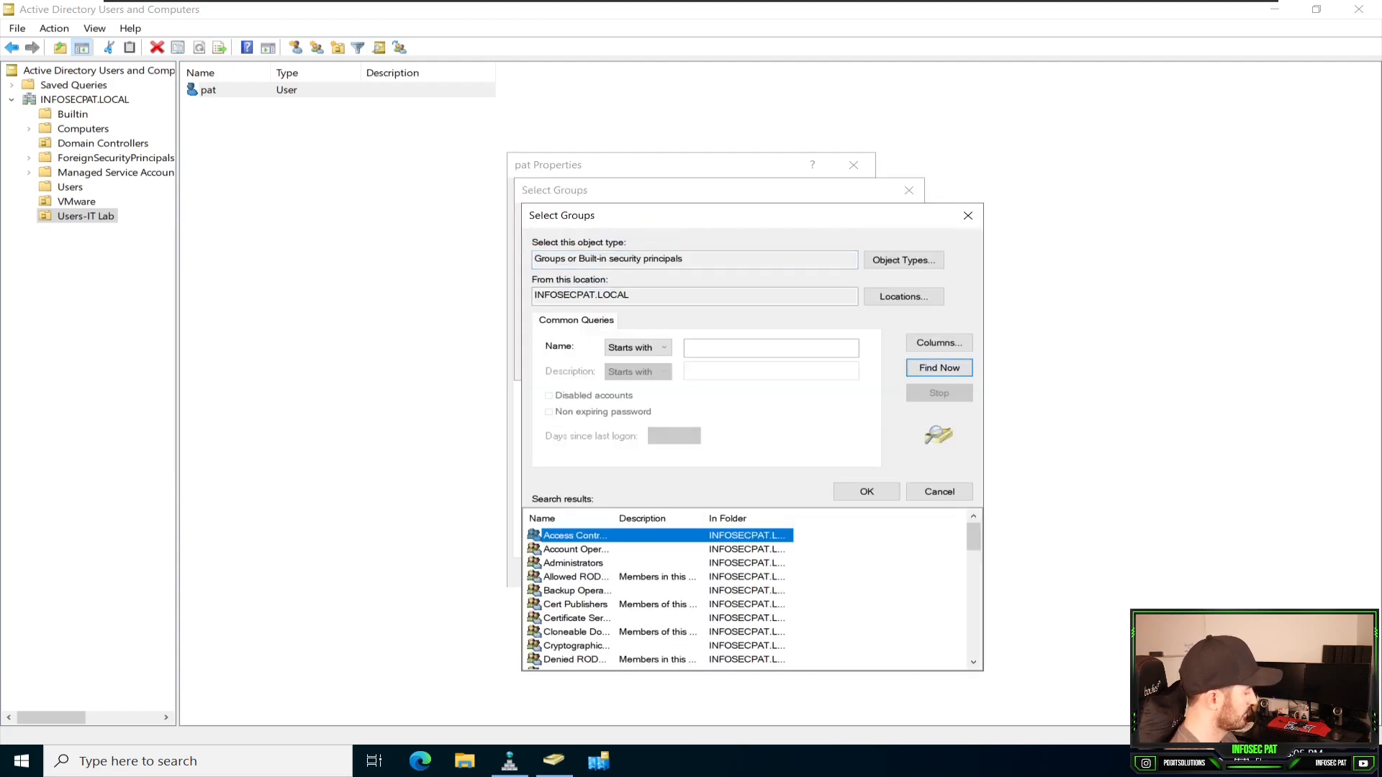
pyautogui.click(576, 659)
pyautogui.scroll(-4, 576, 660)
pyautogui.doubleClick(576, 550)
pyautogui.click(808, 364)
pyautogui.click(763, 572)
pyautogui.click(617, 572)
pyautogui.click(618, 504)
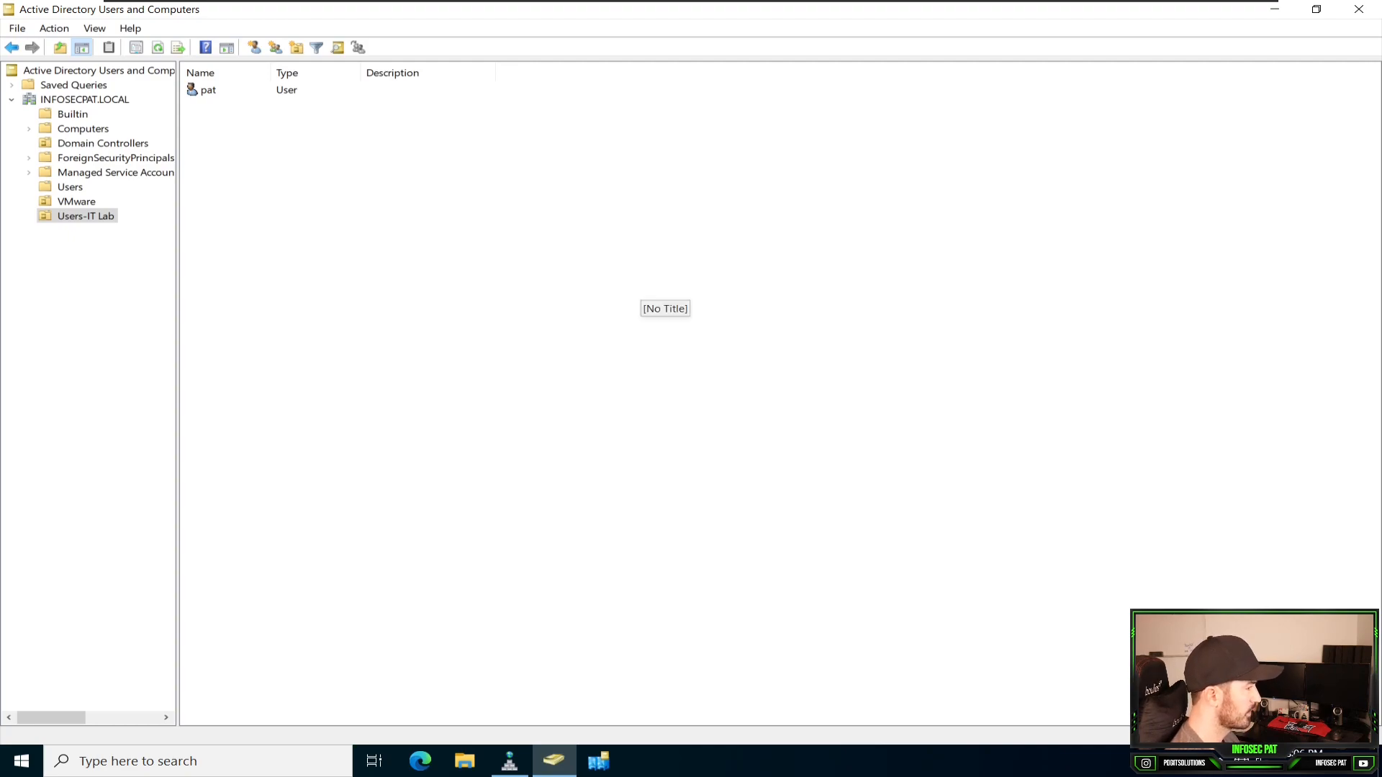
# - Minimize the user console and examine the INFOSECPAT.LOCAL forward lookup zone of WIN22-DC01 in DNS Manager
pyautogui.click(1275, 9)
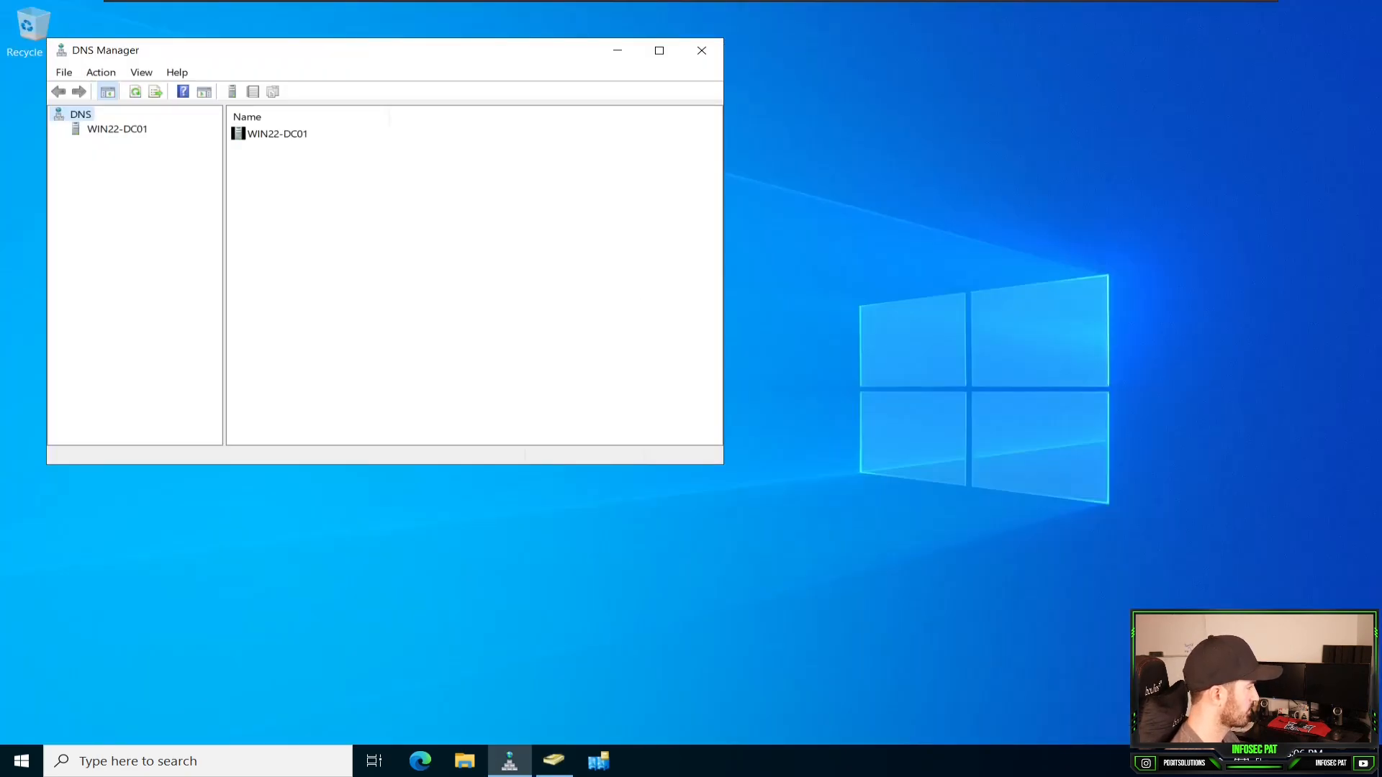
pyautogui.click(117, 129)
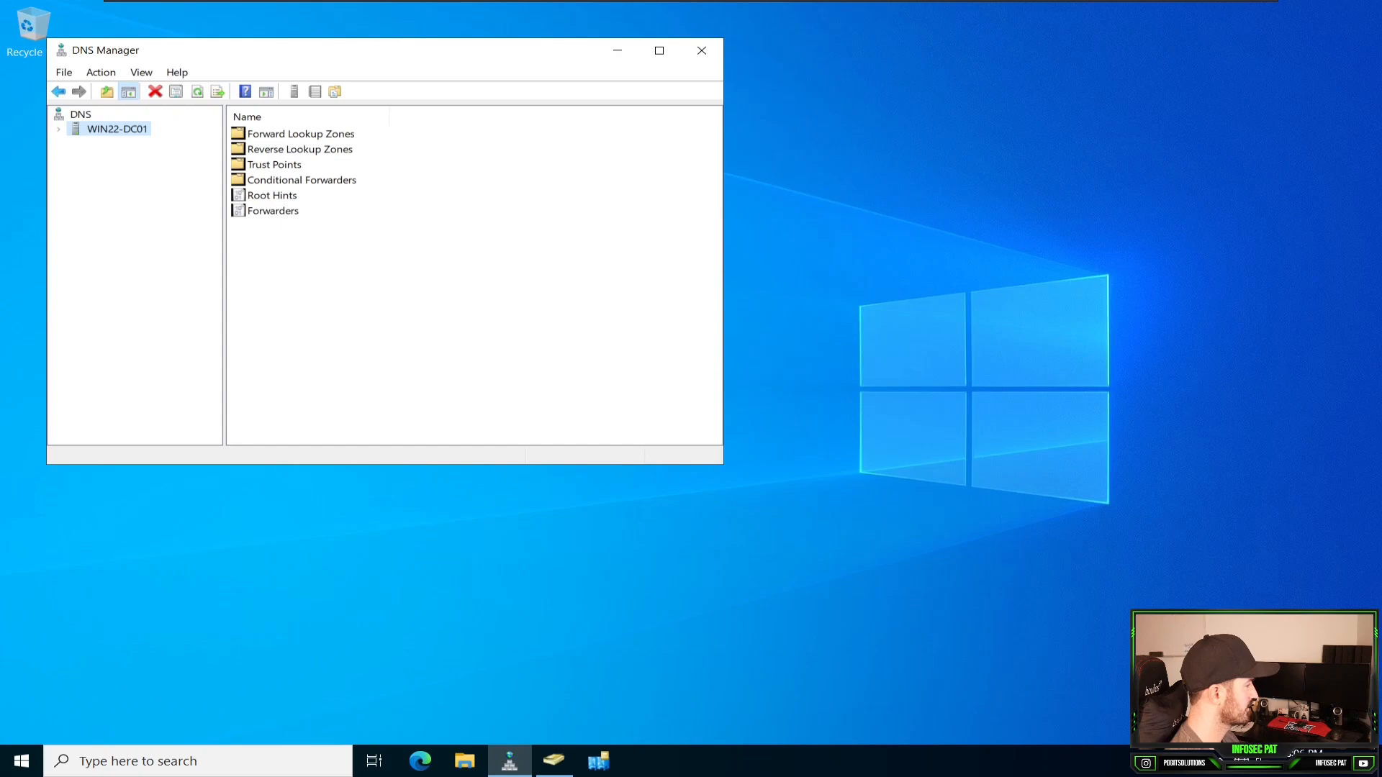
pyautogui.doubleClick(301, 134)
pyautogui.doubleClick(291, 149)
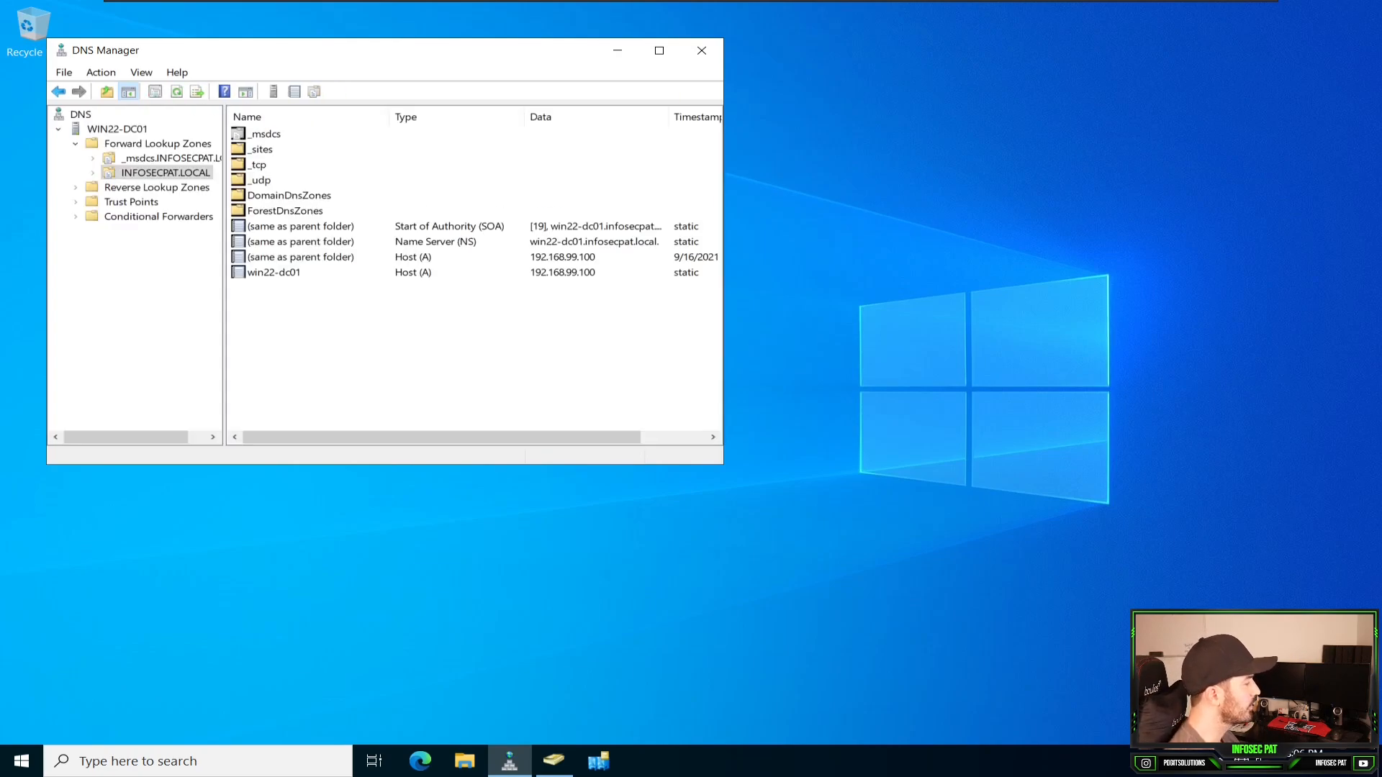
# - Launch nslookup from the WIN22-DC01 server in DNS Manager, run an nslookup query in it, and close its window
pyautogui.click(274, 273)
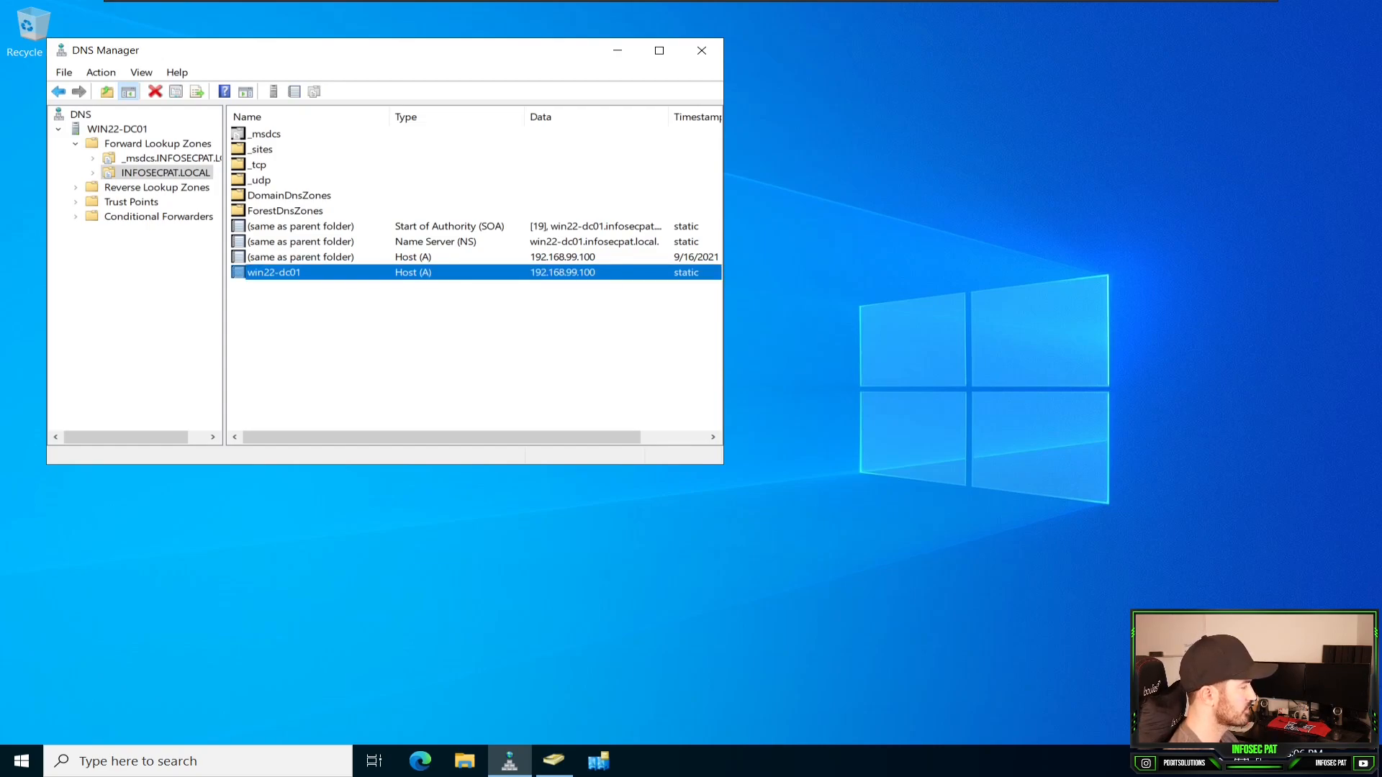
pyautogui.rightClick(143, 130)
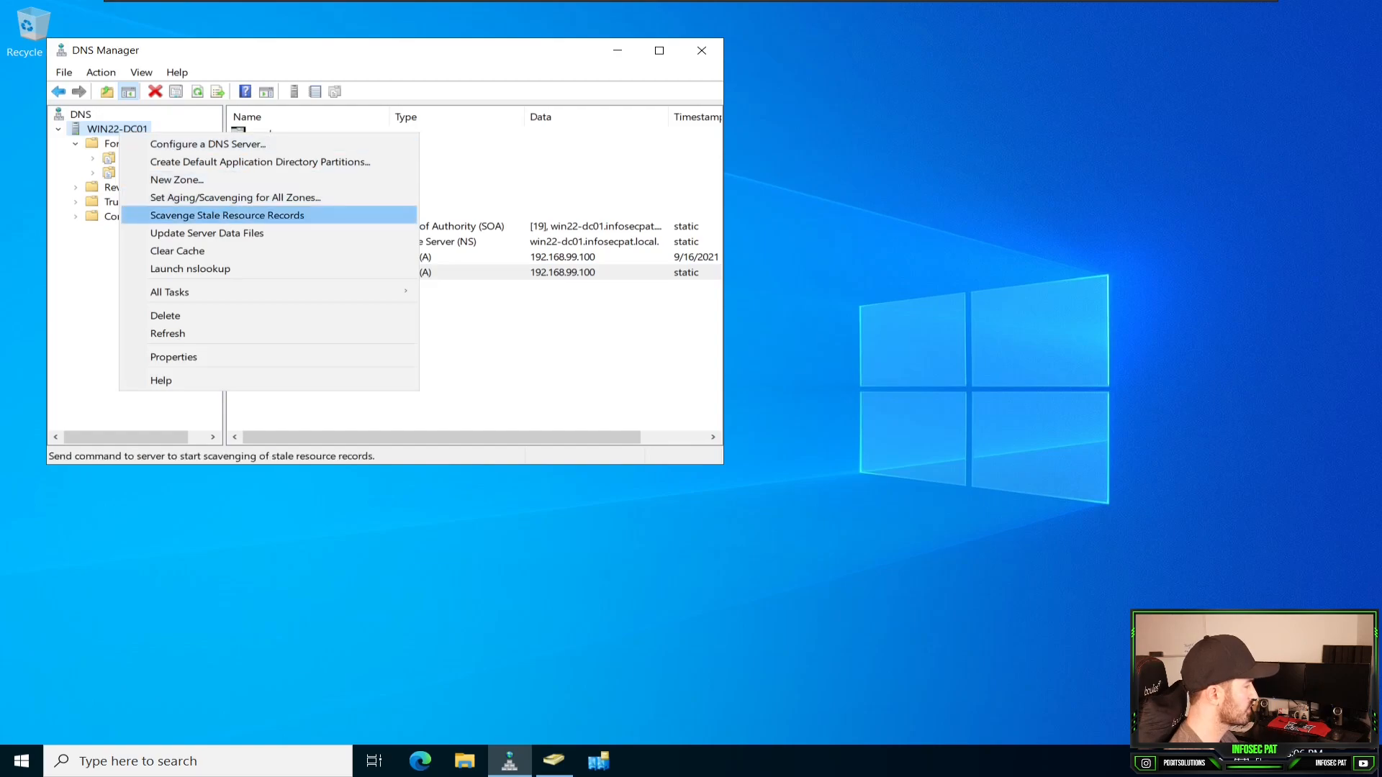
pyautogui.click(216, 268)
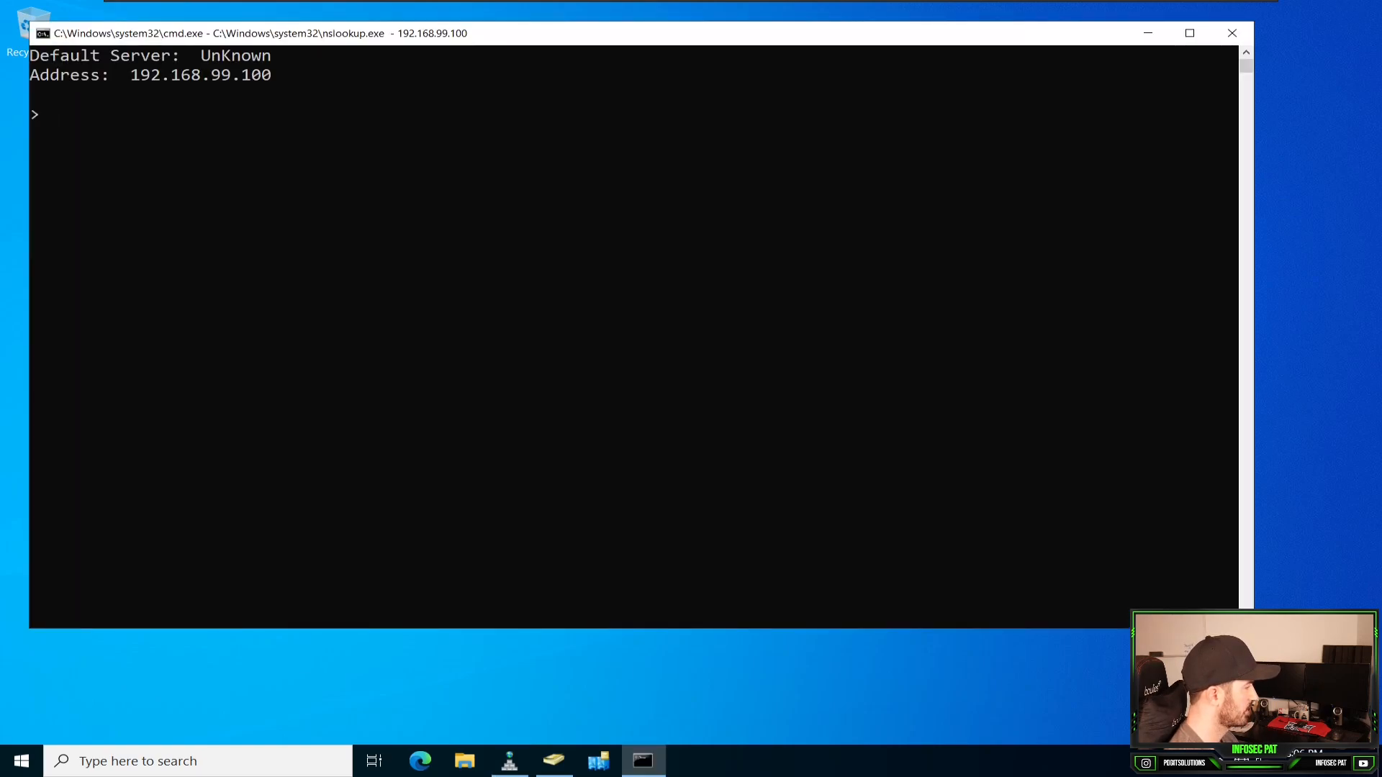
pyautogui.moveTo(195, 55); pyautogui.dragTo(307, 75)
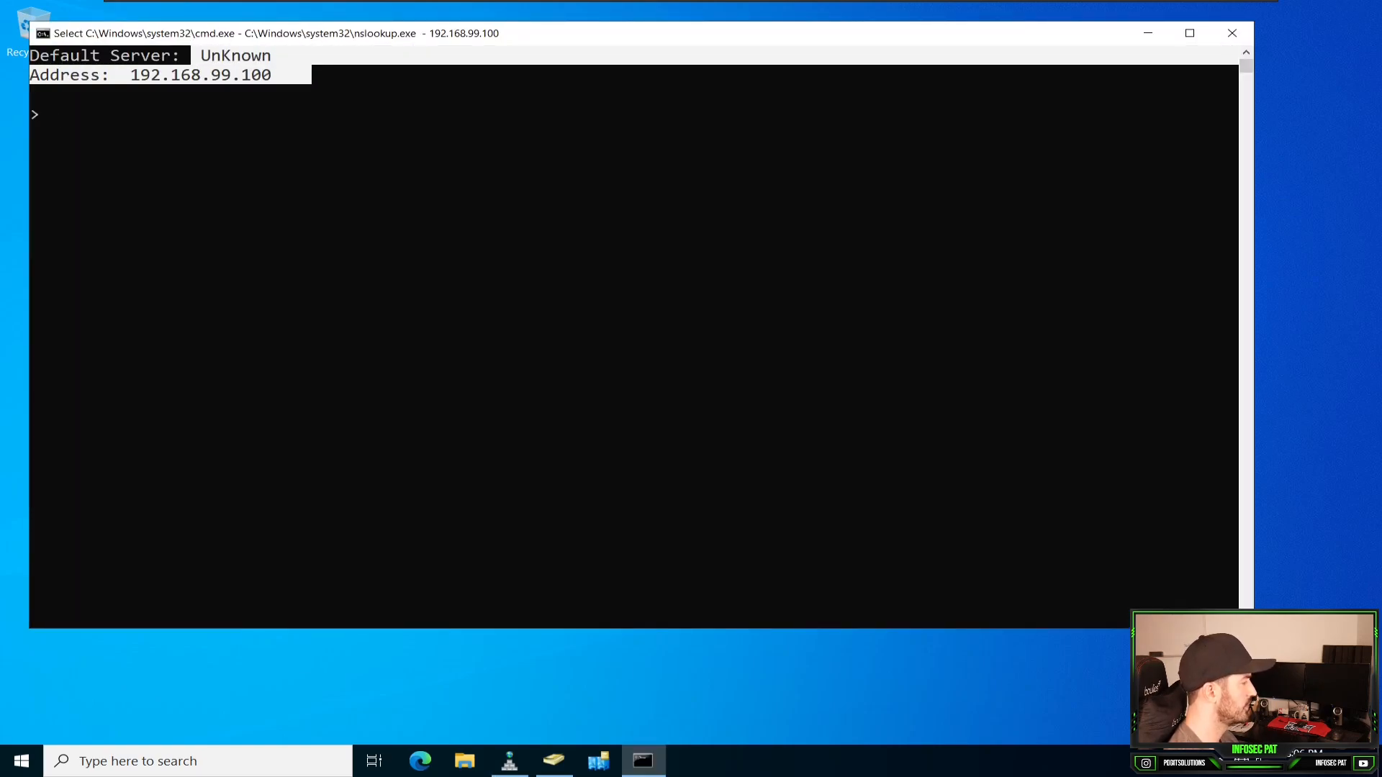
pyautogui.click(286, 94)
pyautogui.click(236, 152)
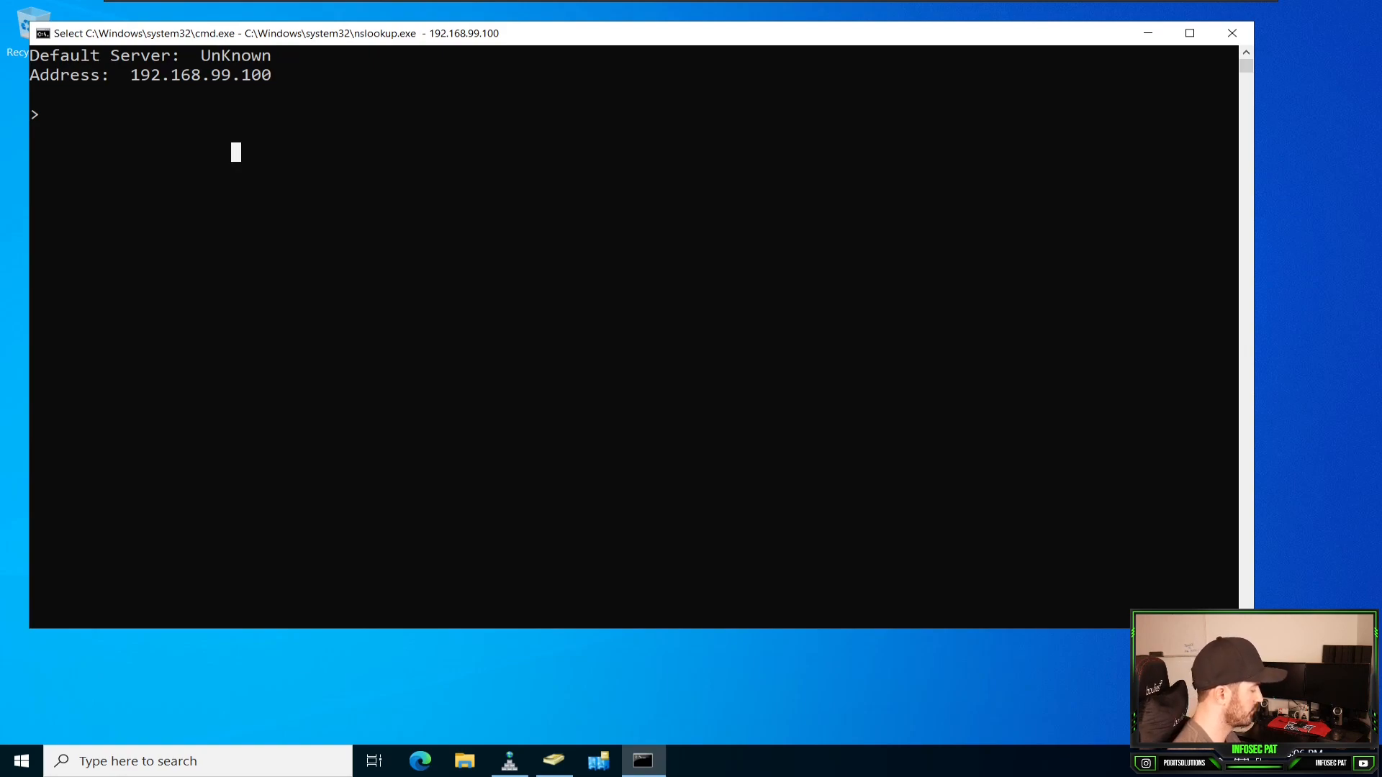
pyautogui.write('nslookup')
pyautogui.press('Return')
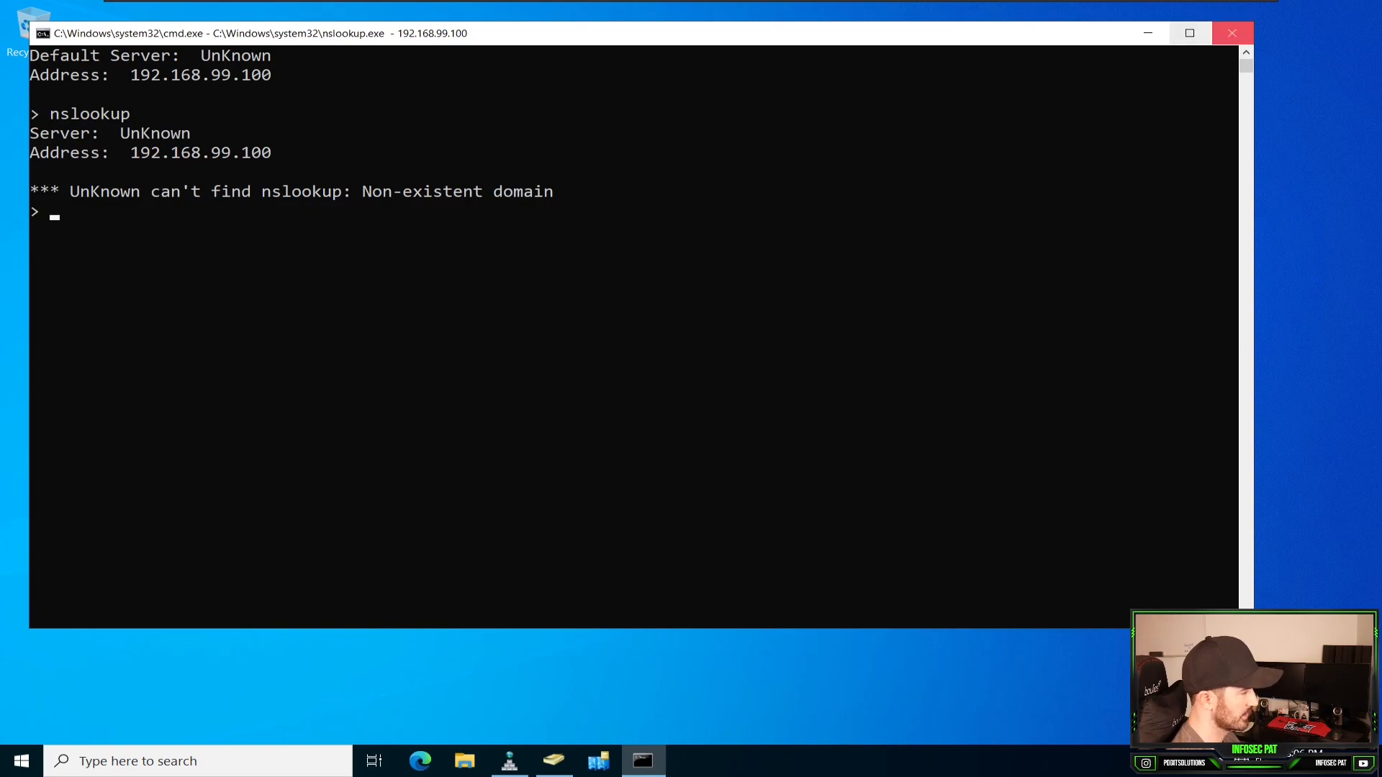
pyautogui.click(1232, 33)
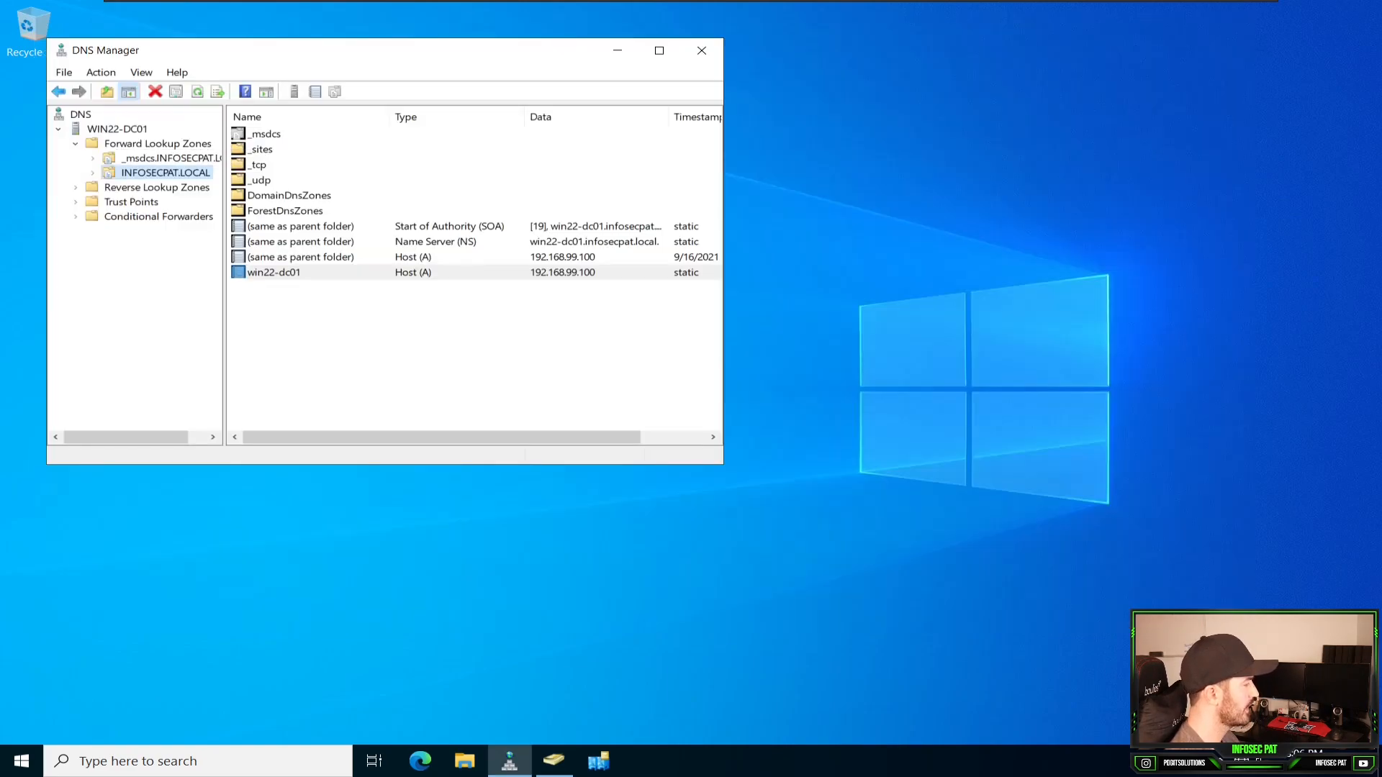
# - Begin a new IPv4 reverse lookup zone as an AD-stored primary zone replicated to all DNS servers in the INFOSECPAT.LOCAL domain
pyautogui.click(157, 188)
pyautogui.rightClick(149, 187)
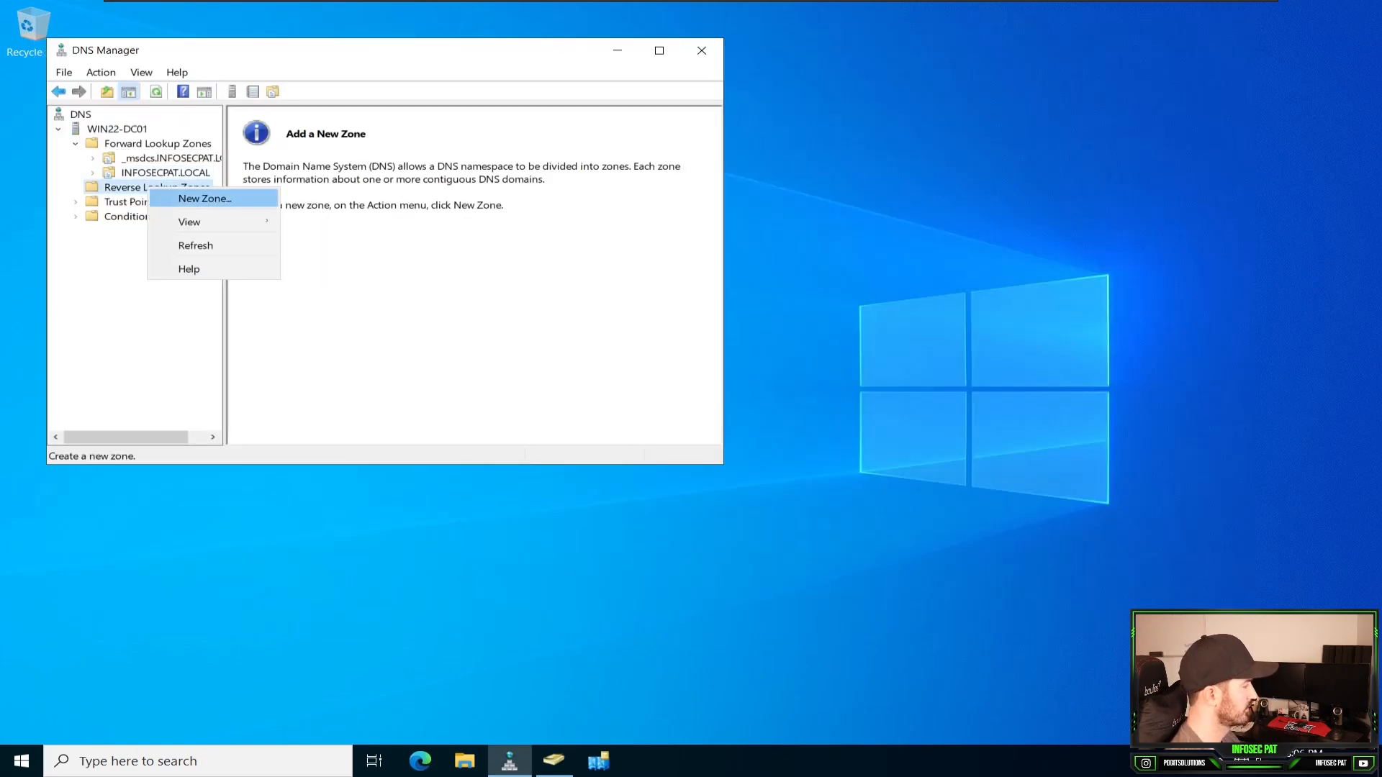
pyautogui.click(177, 196)
pyautogui.click(388, 372)
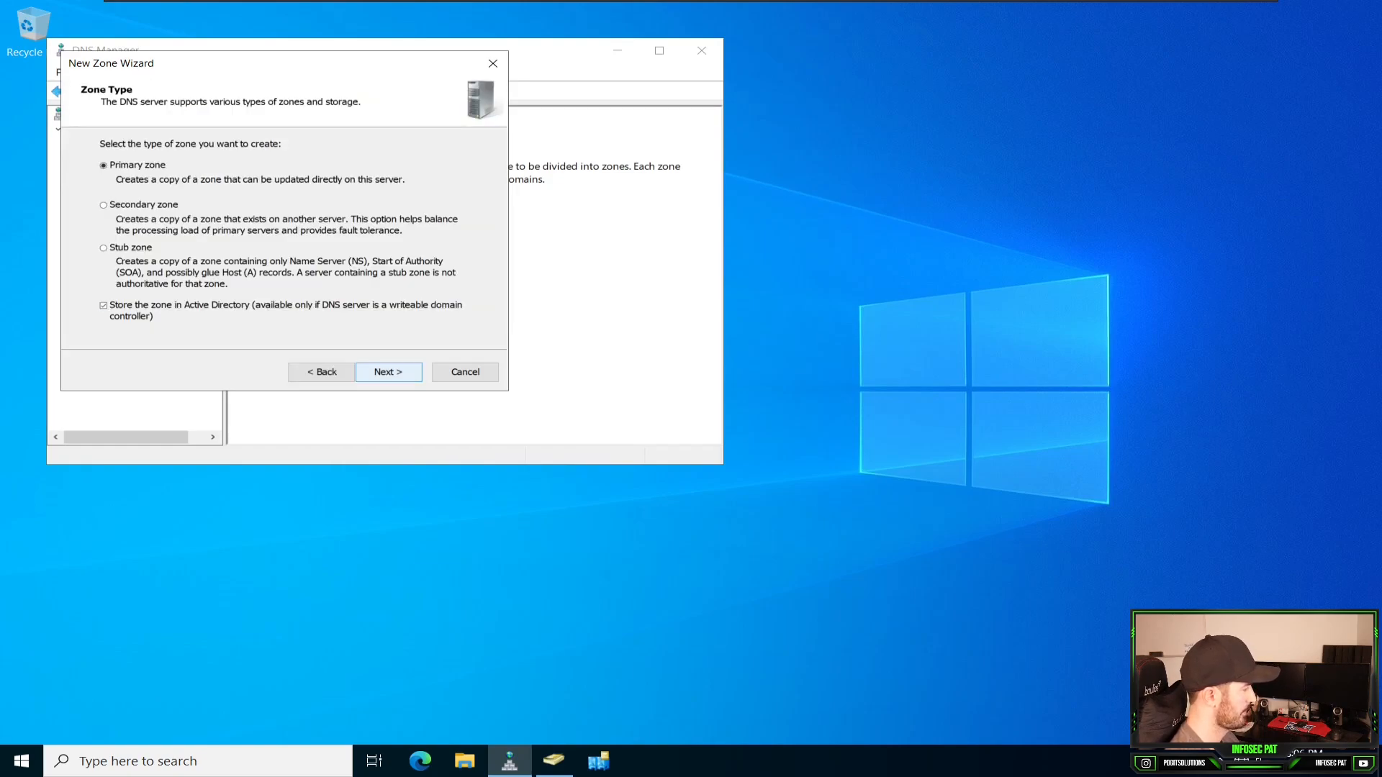
pyautogui.click(389, 371)
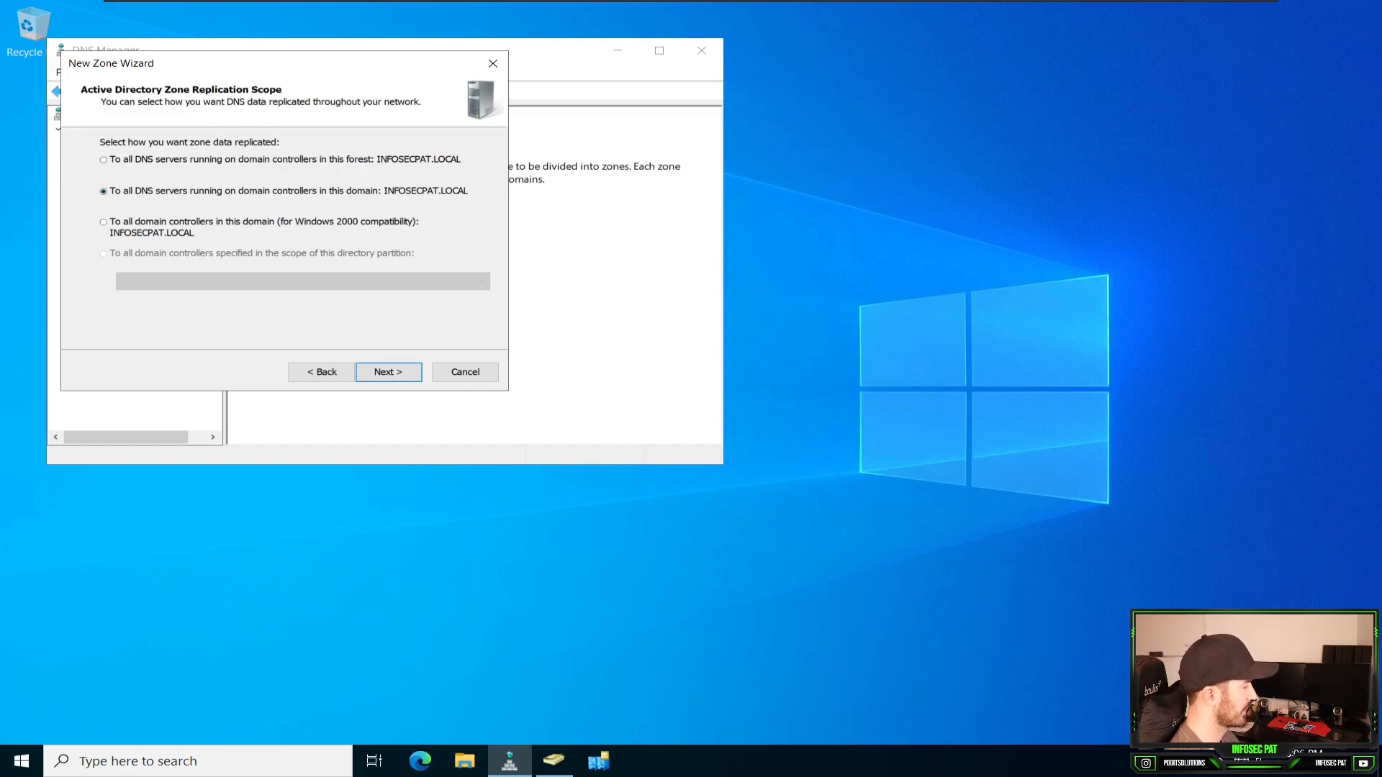
pyautogui.click(389, 371)
pyautogui.click(389, 371)
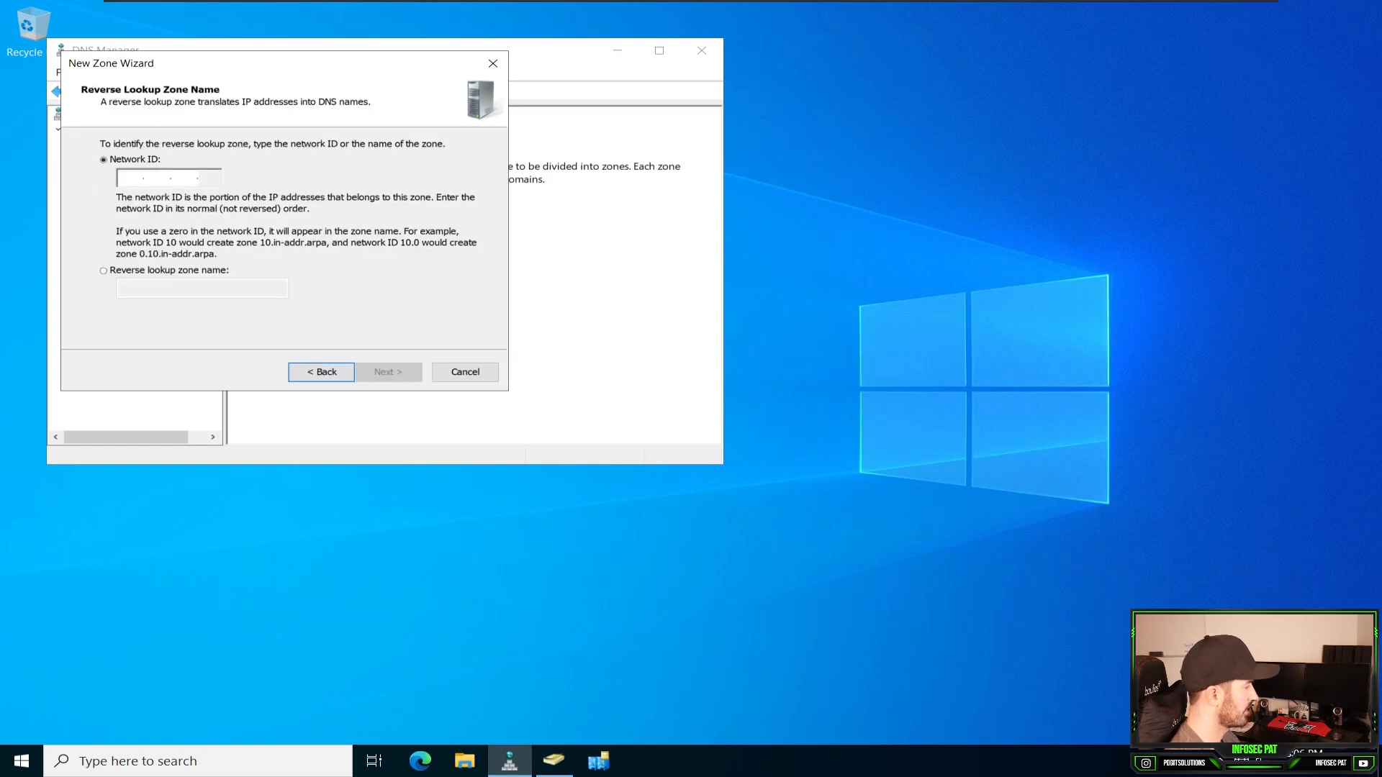
# - Set the zone's network ID to 192.168.99, allow only secure dynamic updates, and finish creating the zone
pyautogui.write('192.168.')
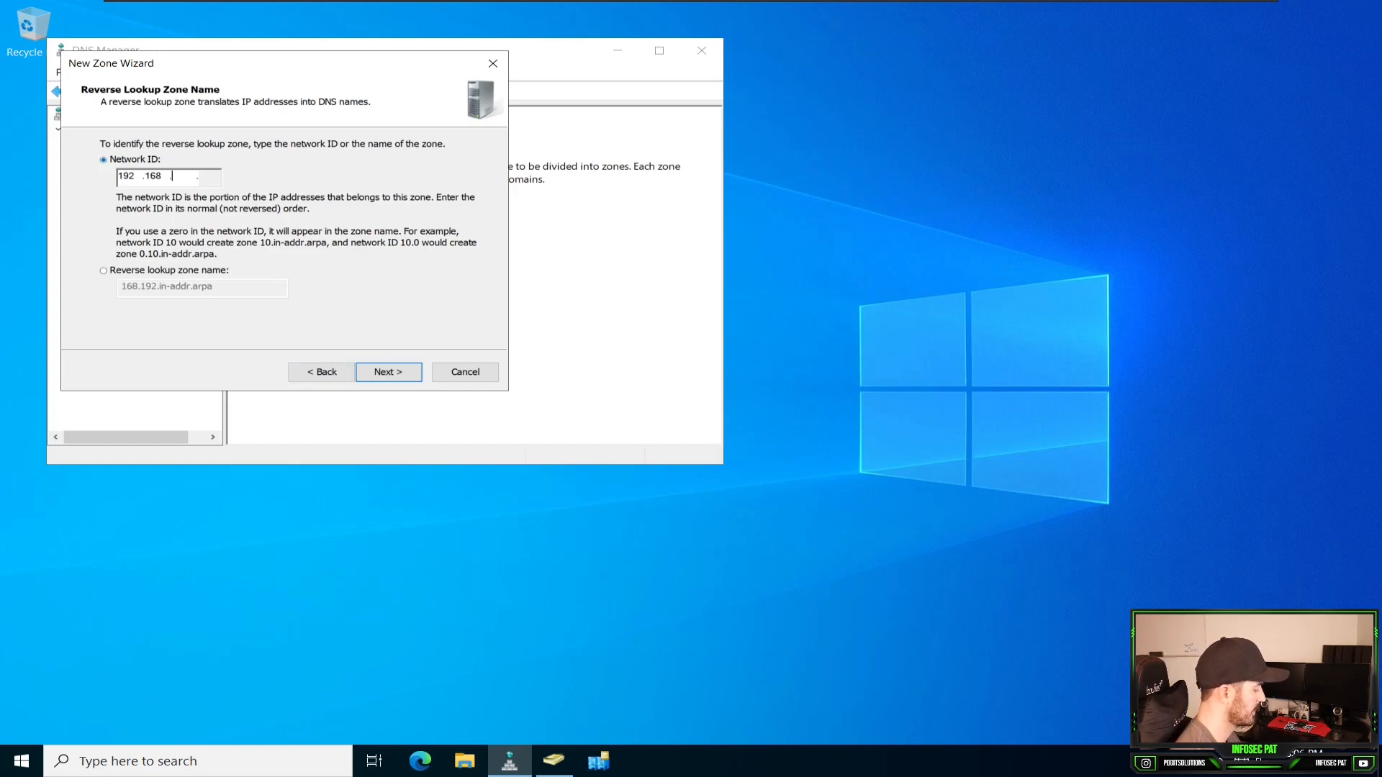
pyautogui.write('99')
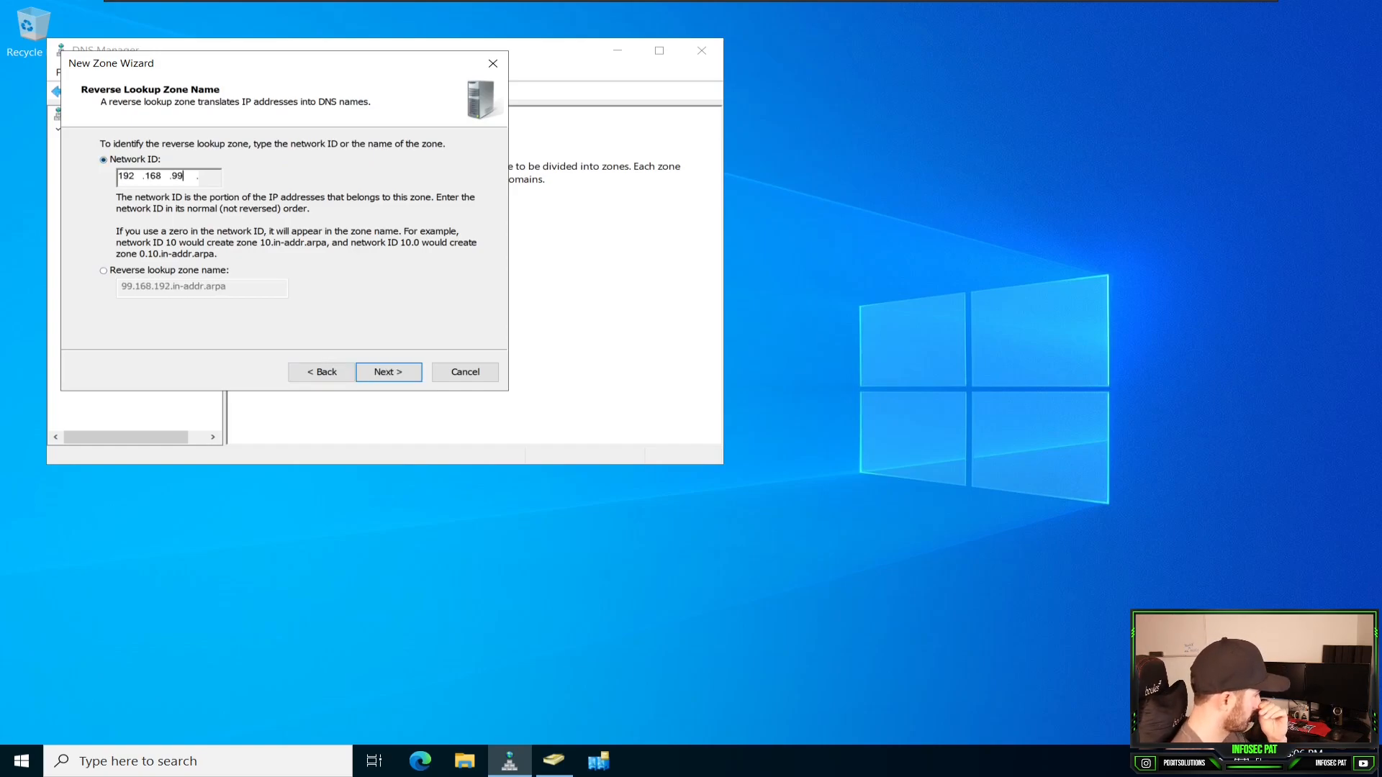
pyautogui.press('Return')
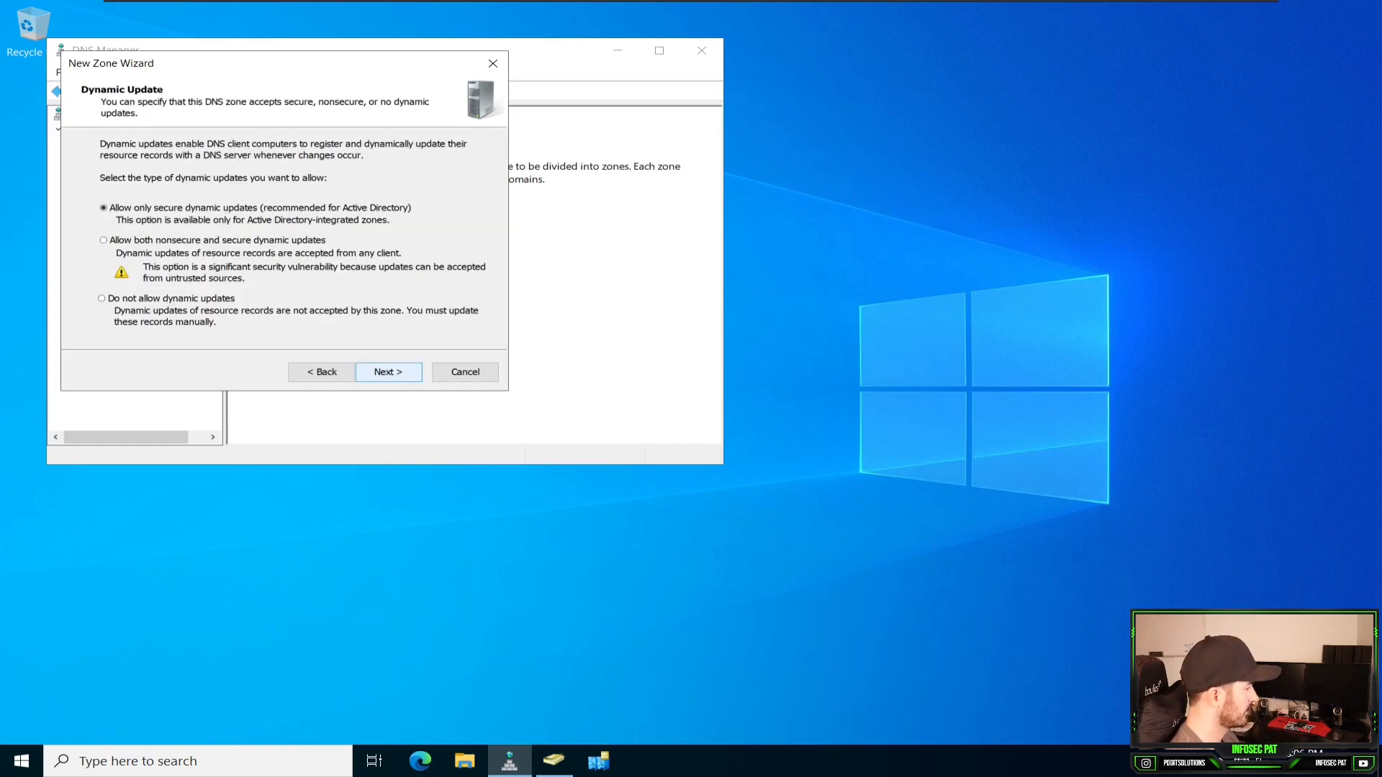
pyautogui.press('Return')
pyautogui.press('Return')
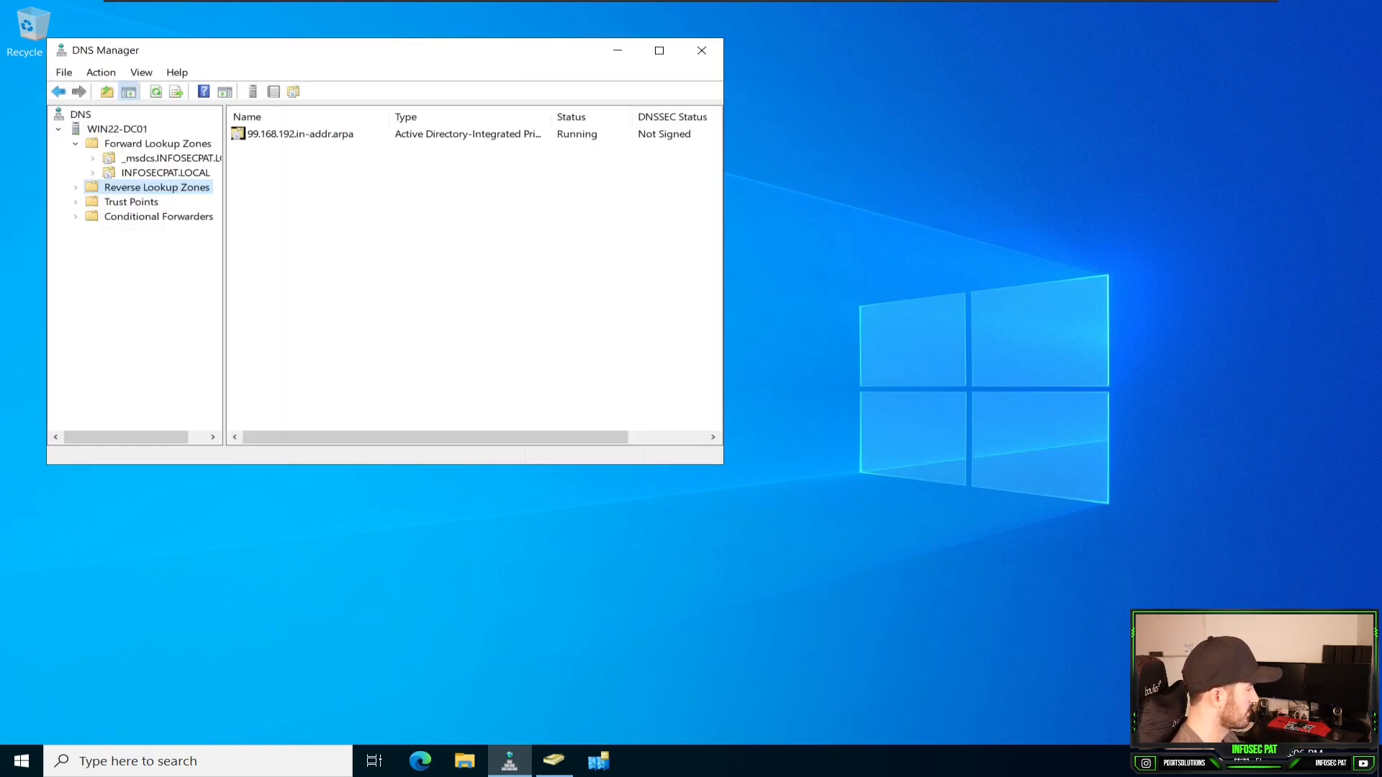
# - Open the new reverse lookup zone, reload it, and refresh its record list
pyautogui.doubleClick(300, 135)
pyautogui.rightClick(329, 244)
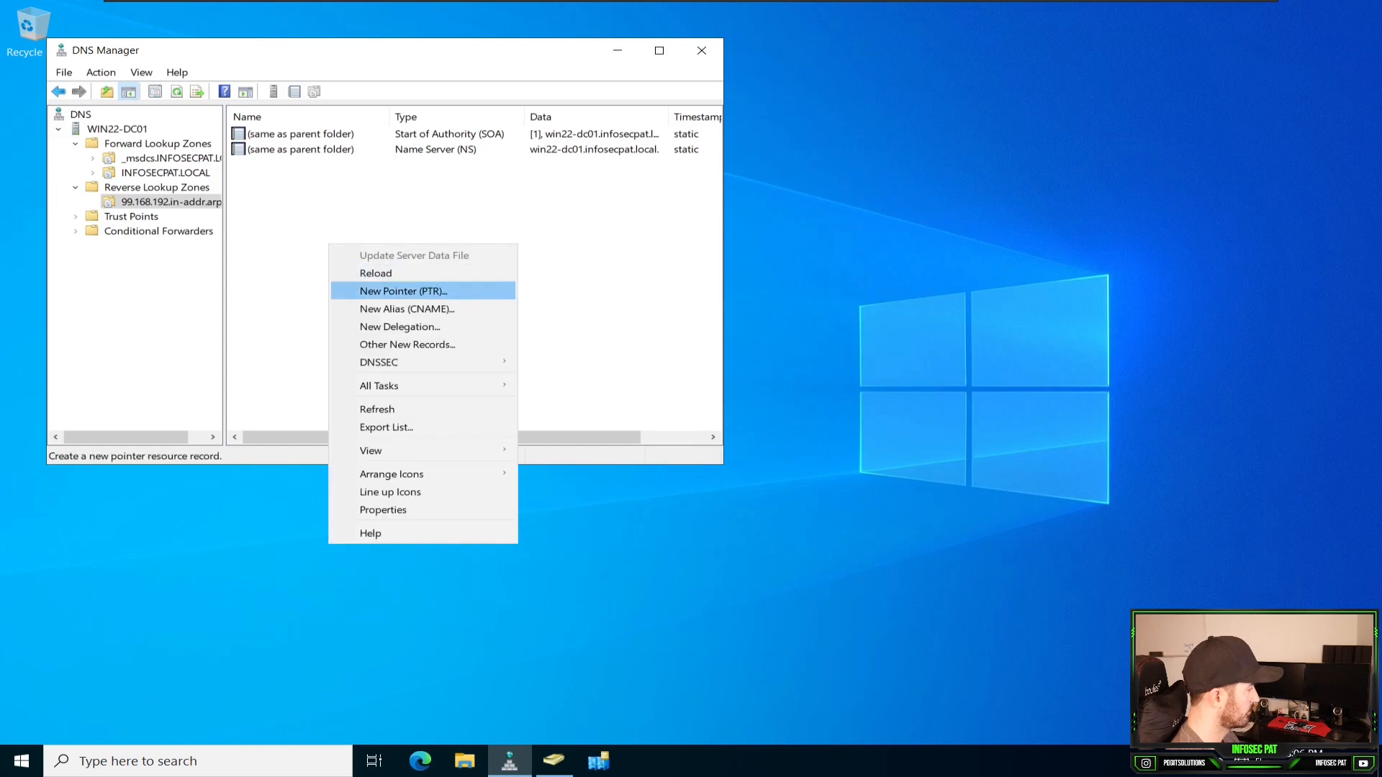
pyautogui.press('Return')
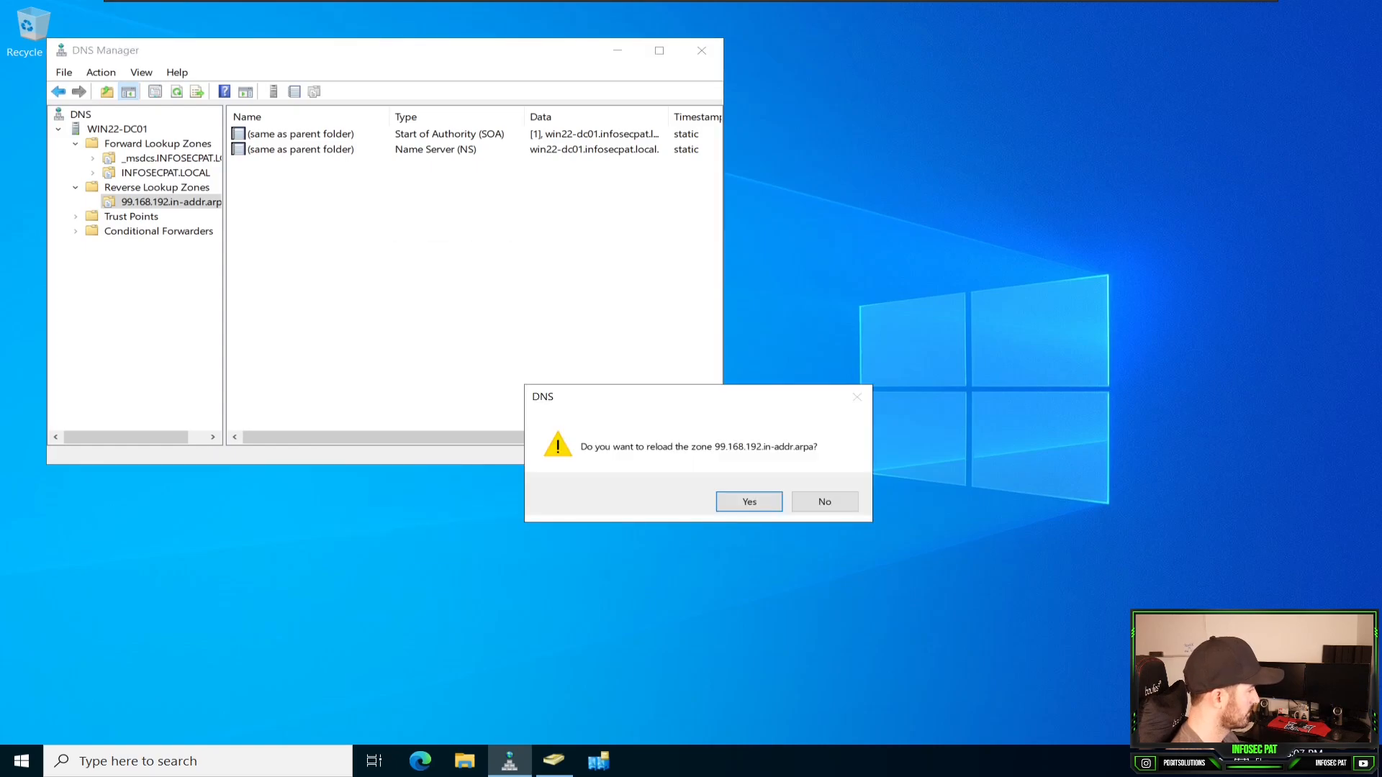
pyautogui.click(749, 501)
pyautogui.rightClick(249, 271)
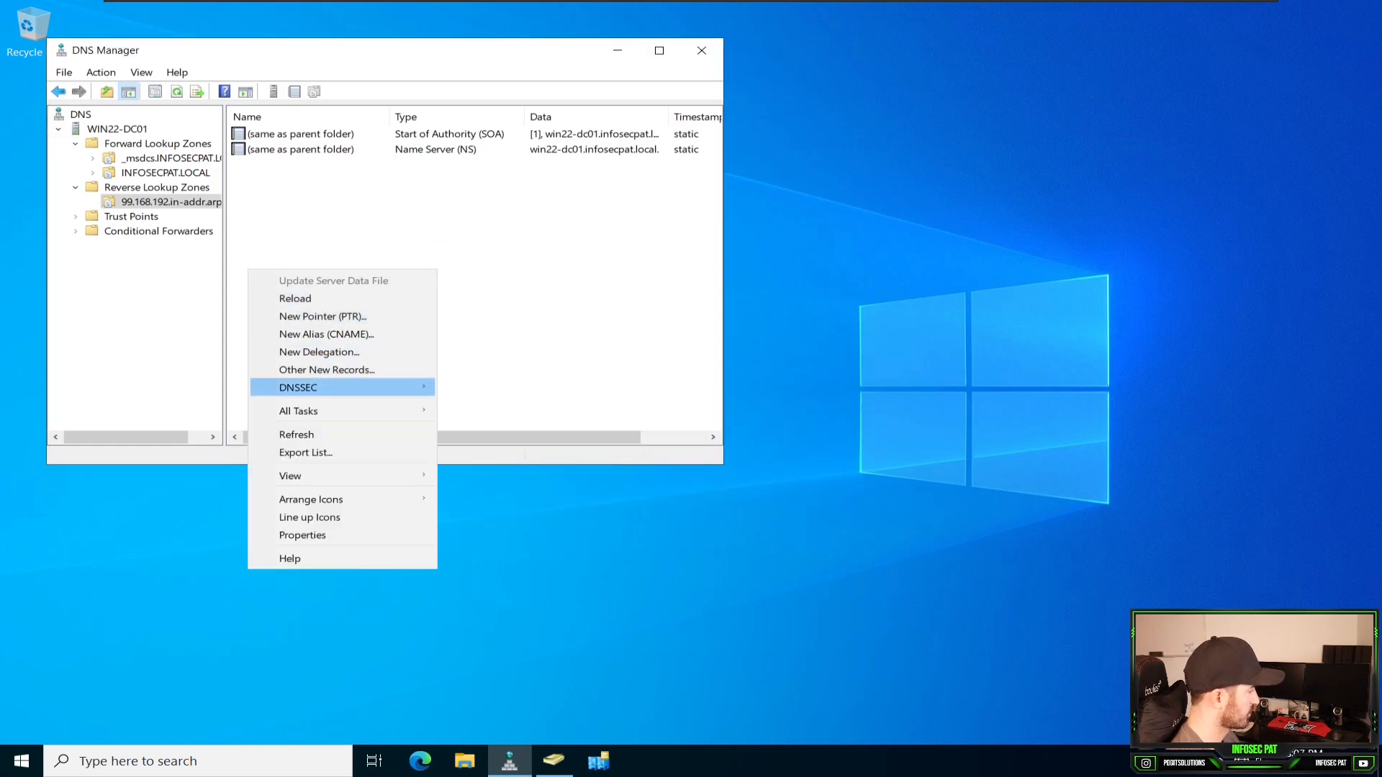
pyautogui.click(297, 434)
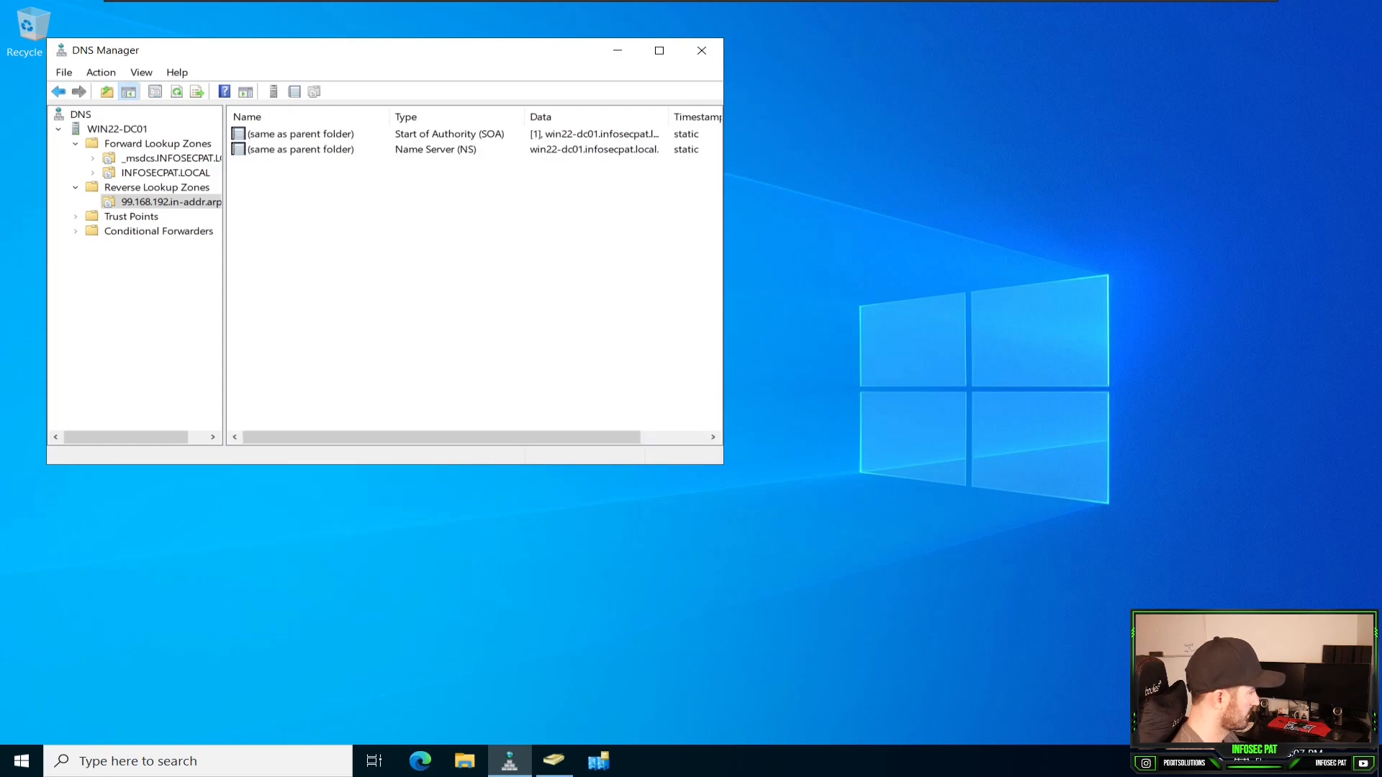
# - Enable updating of the associated pointer (PTR) record for the win22-dc01 host record in the INFOSECPAT.LOCAL zone and apply it
pyautogui.click(171, 159)
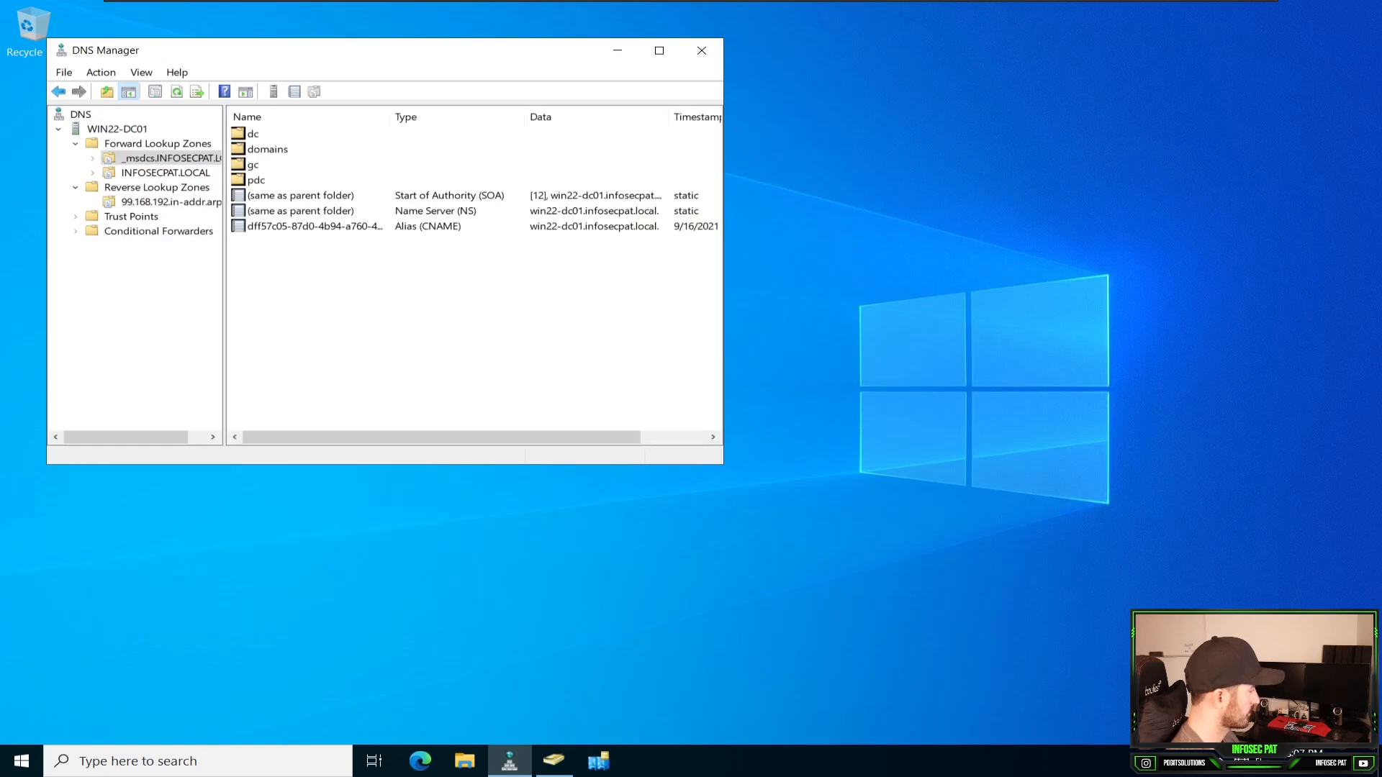
pyautogui.click(165, 173)
pyautogui.click(274, 273)
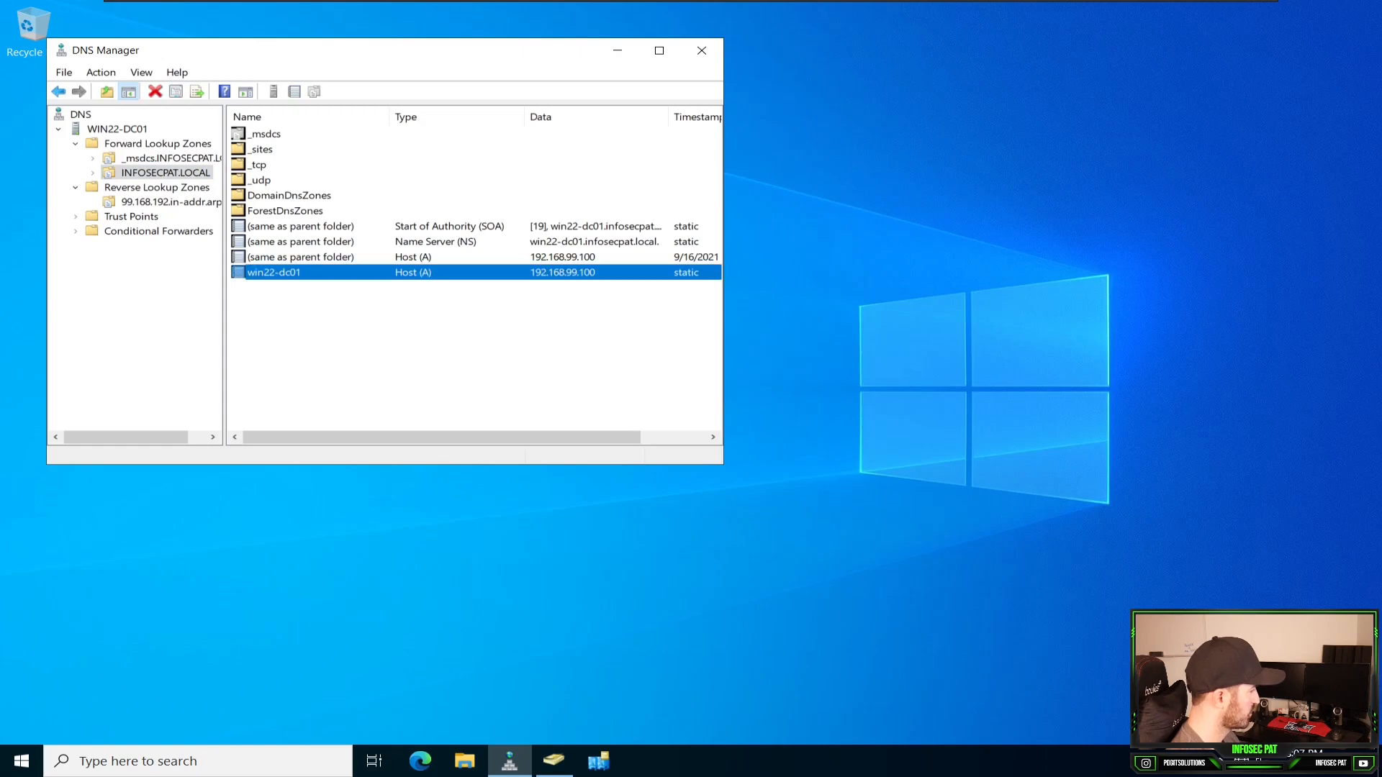
pyautogui.rightClick(335, 271)
pyautogui.click(382, 305)
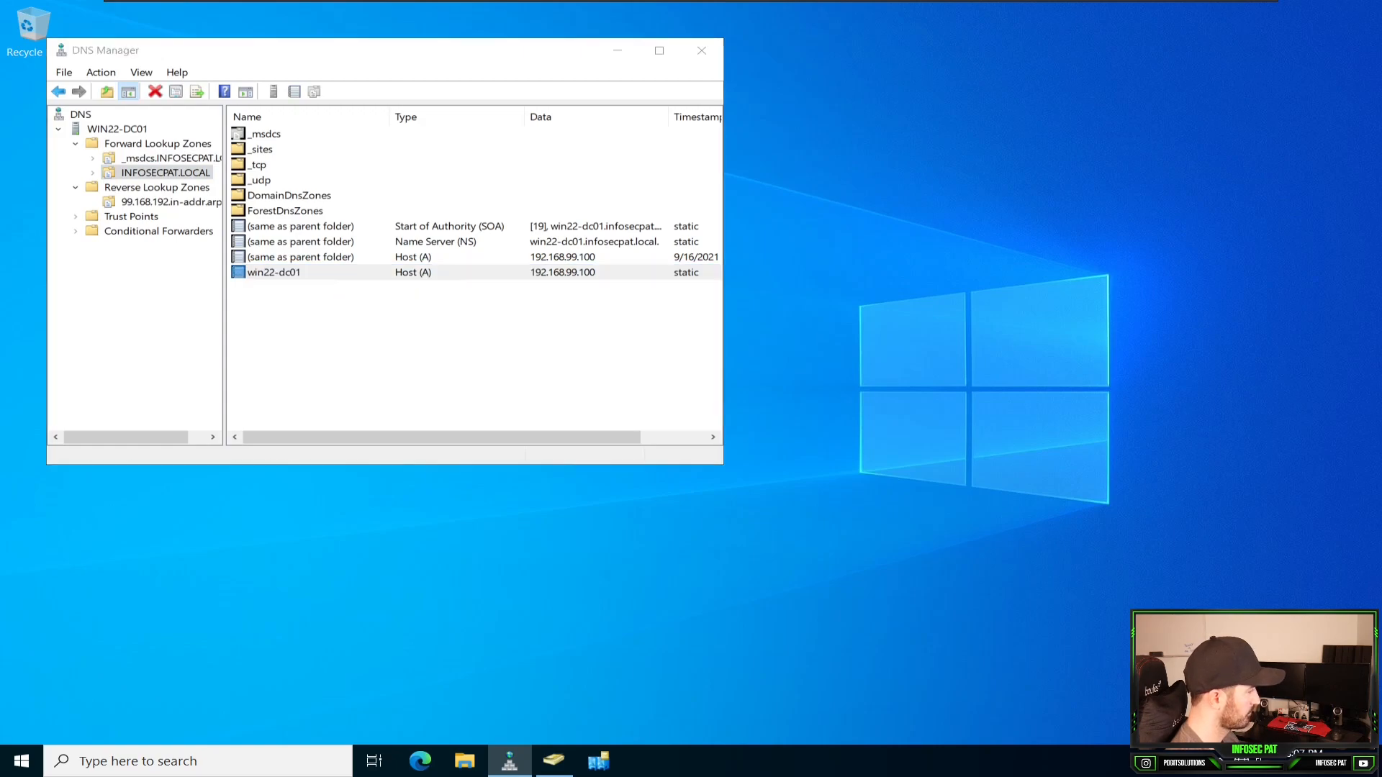
pyautogui.click(229, 253)
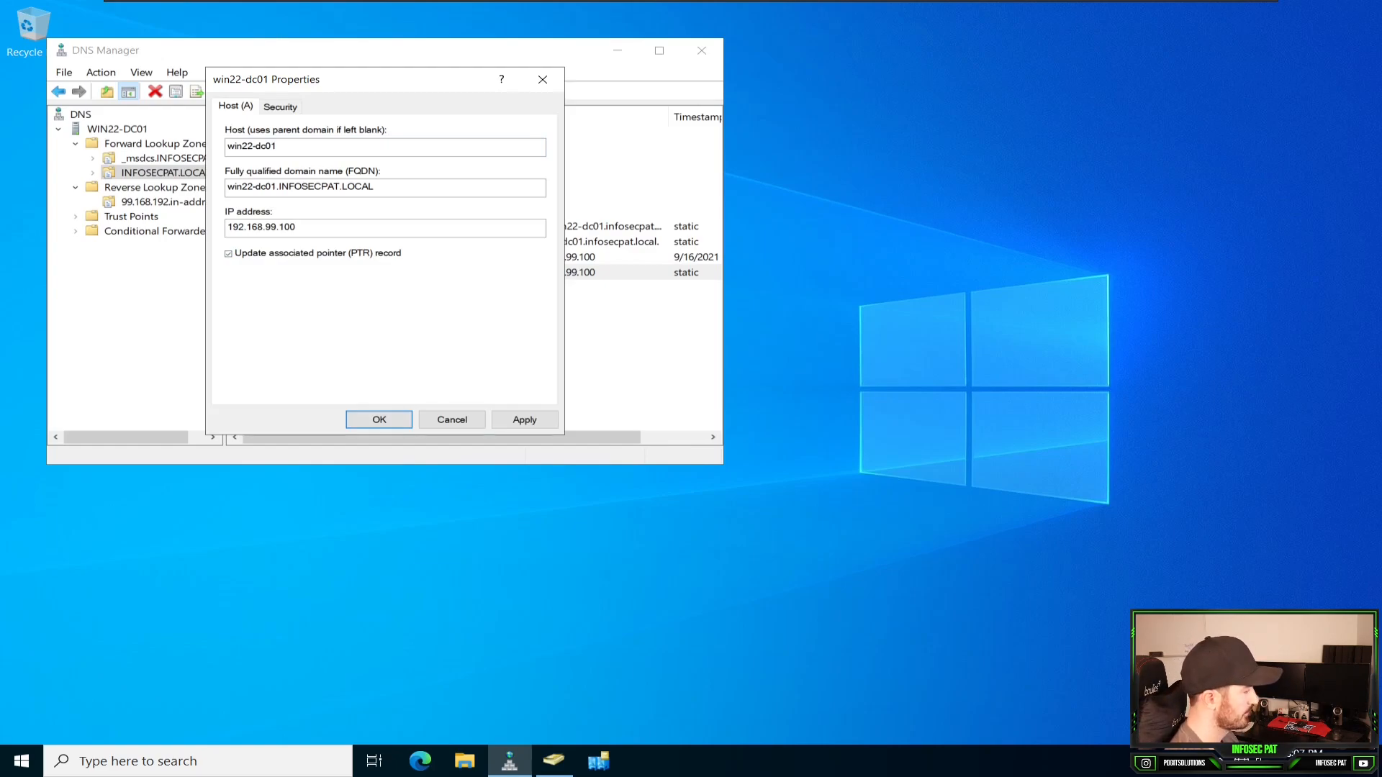
pyautogui.click(525, 420)
pyautogui.click(380, 419)
# - Refresh the forward and reverse lookup zones and check the reverse zone for the server's pointer record
pyautogui.click(379, 360)
pyautogui.press('F5')
pyautogui.click(170, 202)
pyautogui.press('F5')
pyautogui.click(280, 164)
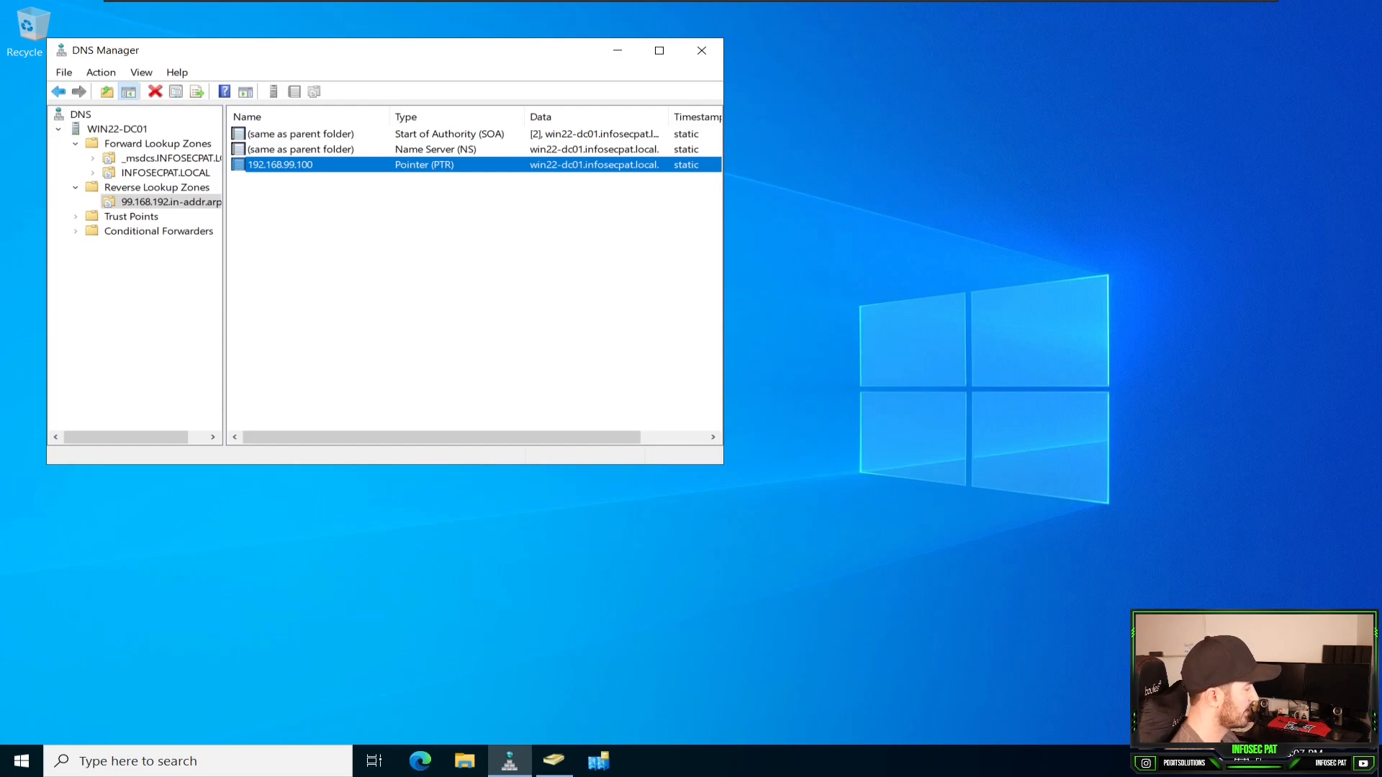
# - Open a command prompt through the Run dialog and start nslookup to check the default DNS server
pyautogui.press('super+x')
pyautogui.press('Return')
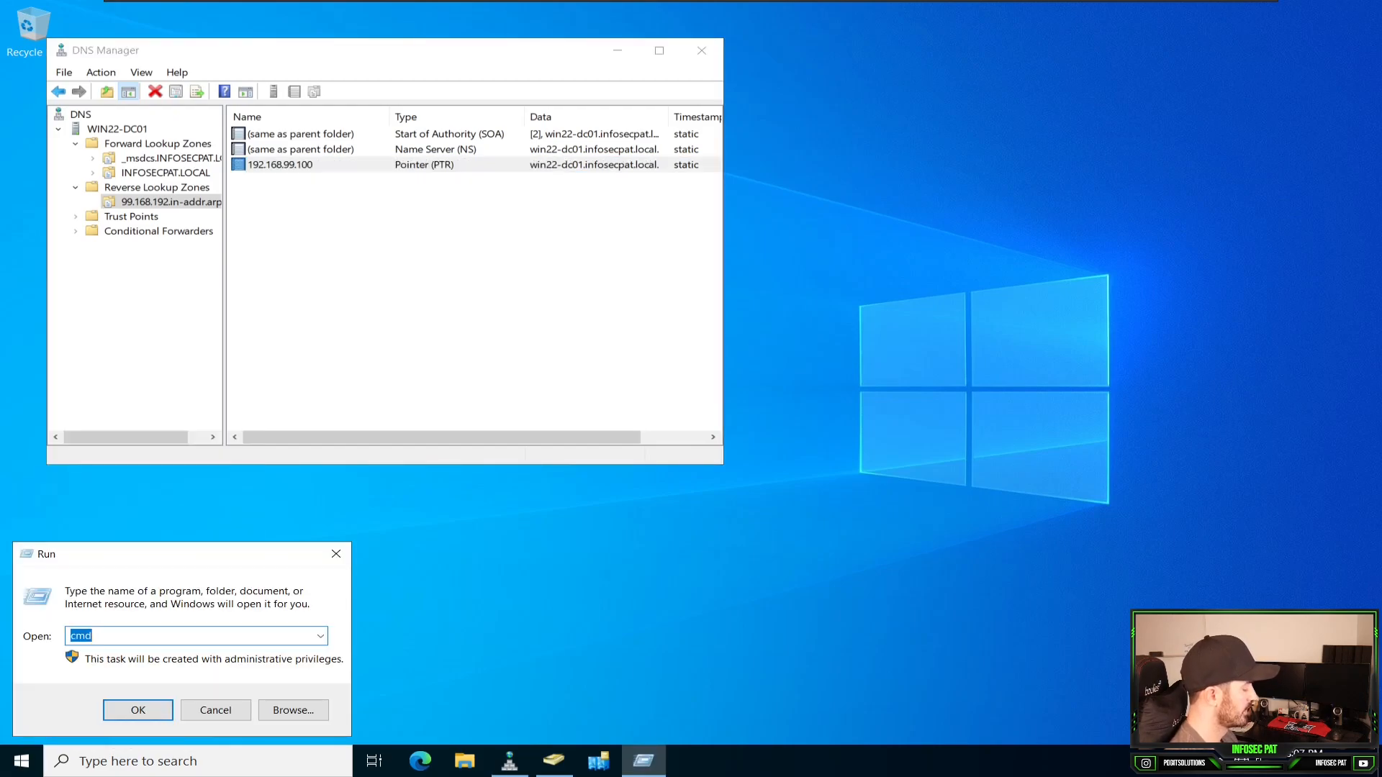
pyautogui.press('Return')
pyautogui.write('nslookuip')
pyautogui.press('BackSpace')
pyautogui.write('p')
pyautogui.press('BackSpace')
pyautogui.press('BackSpace')
pyautogui.write('p')
pyautogui.press('Return')
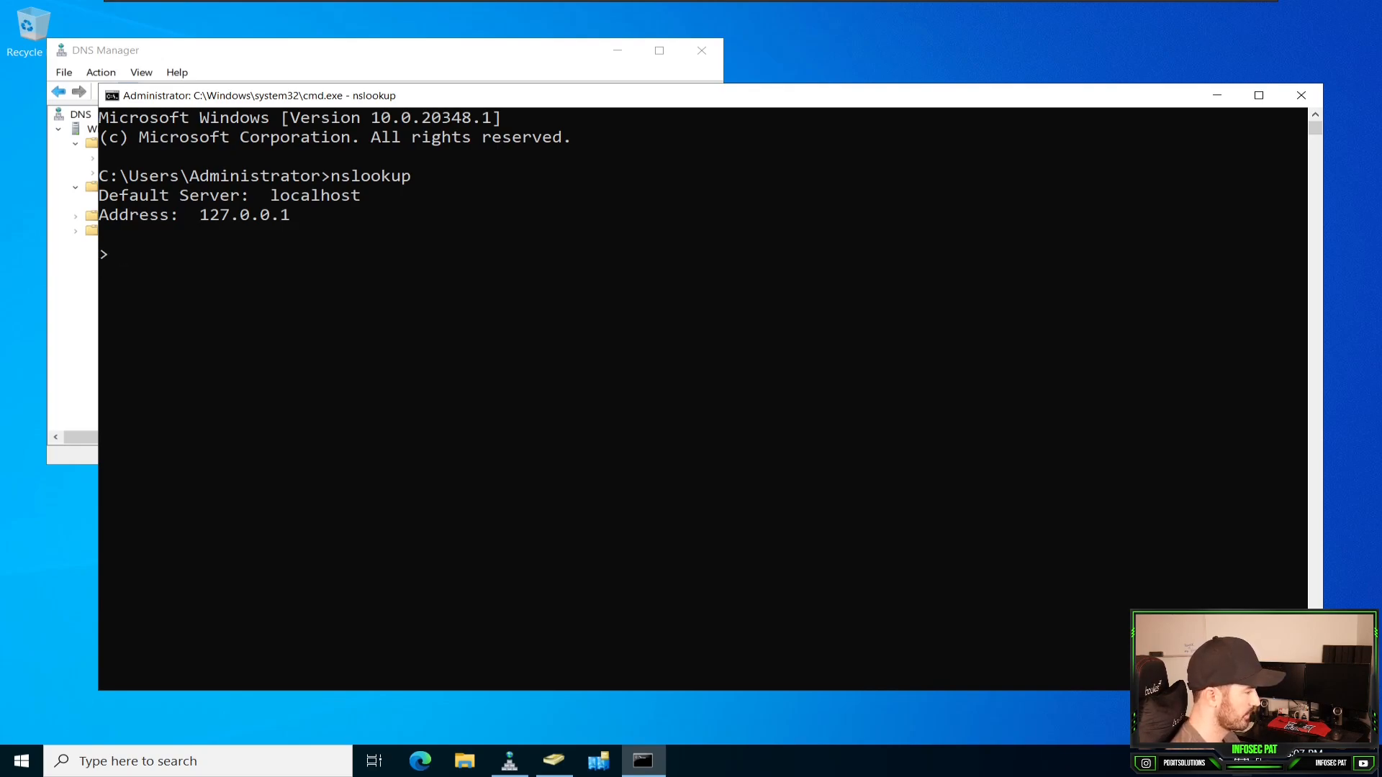
# - Open the Internet Protocol Version 4 properties of the Ethernet0 adapter from the network settings
pyautogui.rightClick(1242, 760)
pyautogui.click(1245, 742)
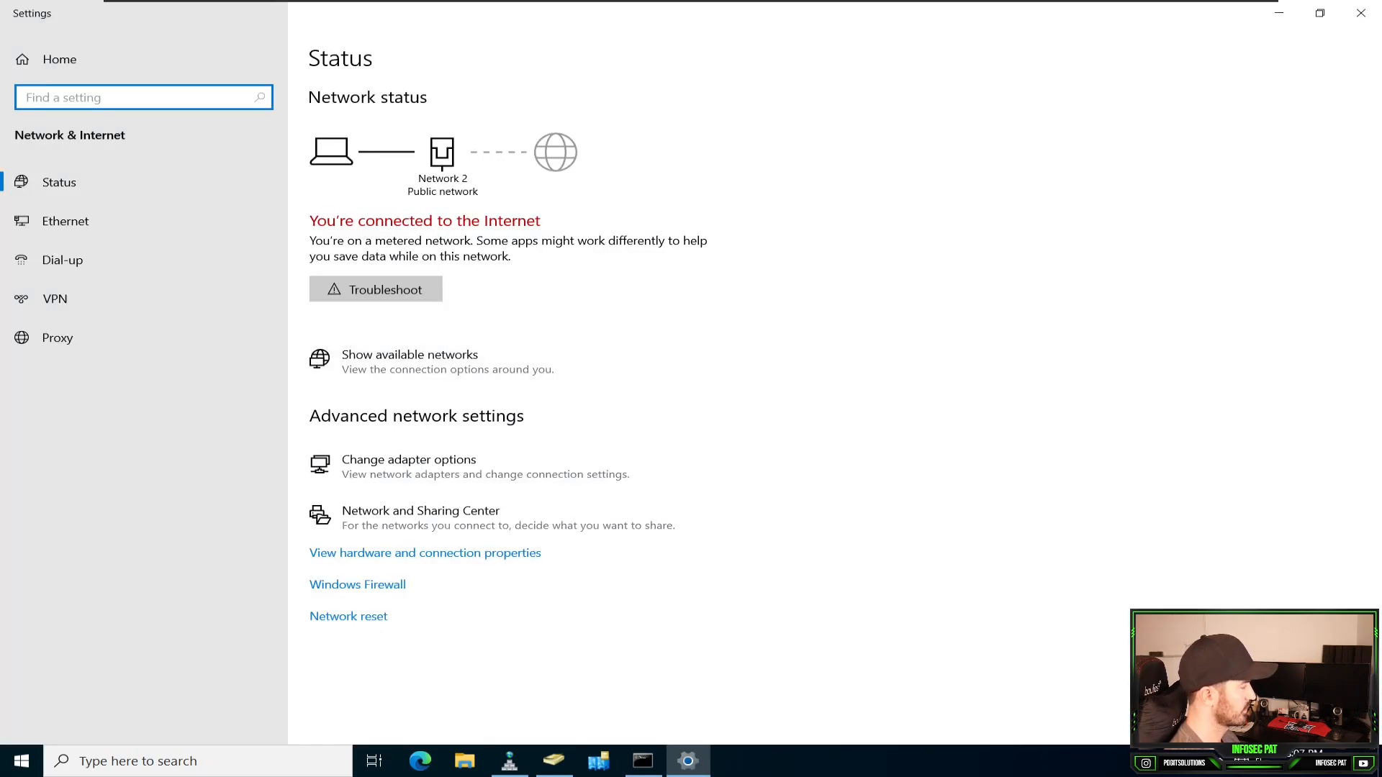
pyautogui.click(409, 464)
pyautogui.doubleClick(249, 255)
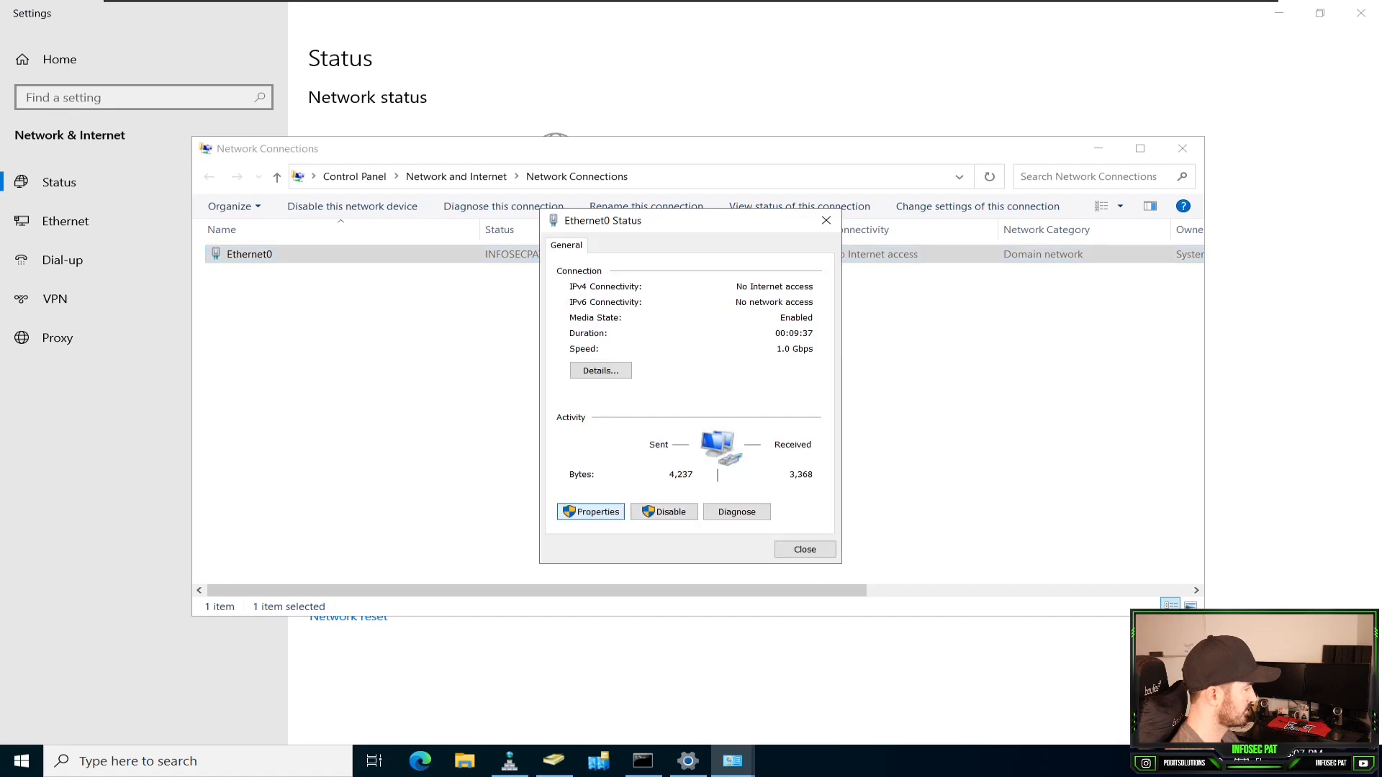
pyautogui.click(591, 512)
pyautogui.doubleClick(687, 402)
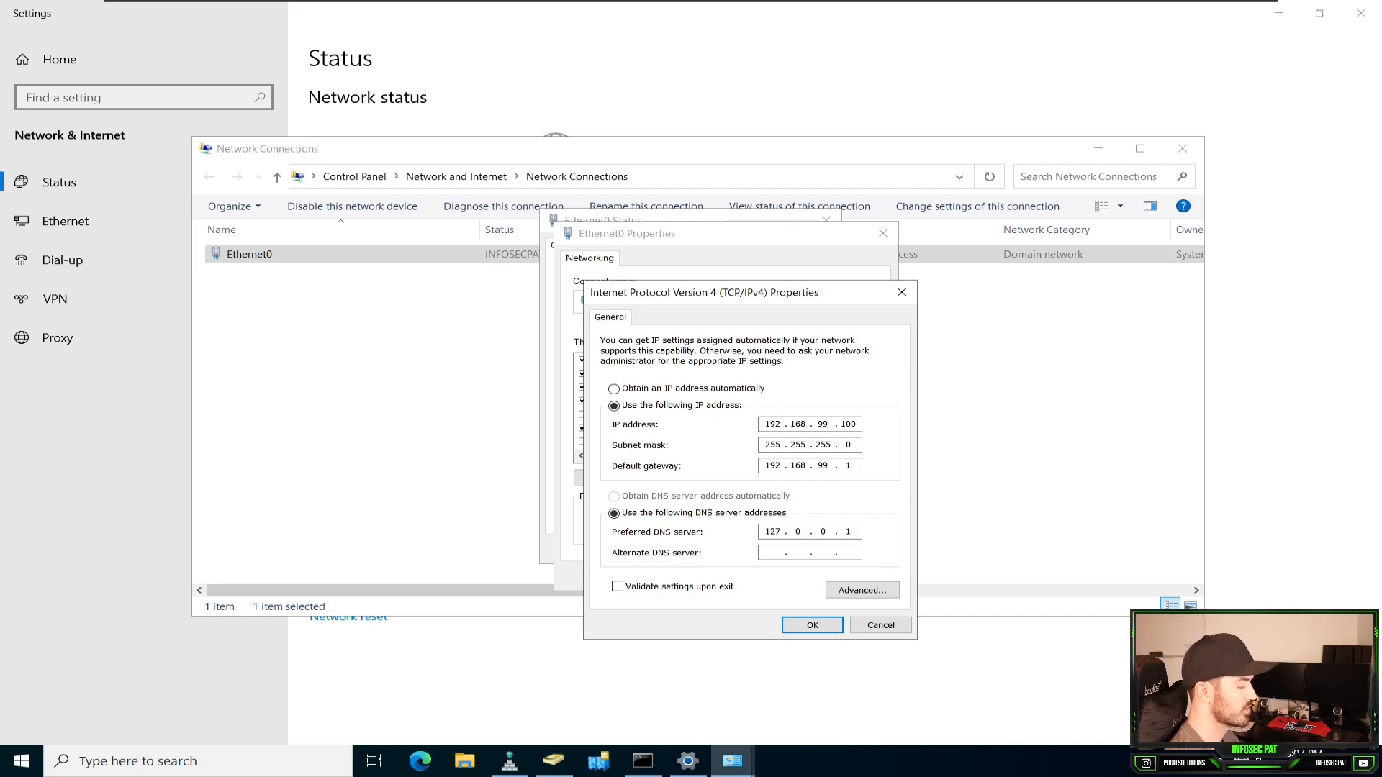
# - Set the adapter's preferred DNS server to 192.168.99.100
pyautogui.press('BackSpace')
pyautogui.press('BackSpace')
pyautogui.press('BackSpace')
pyautogui.press('BackSpace')
pyautogui.press('BackSpace')
pyautogui.press('BackSpace')
pyautogui.press('BackSpace')
pyautogui.press('BackSpace')
pyautogui.write('192 . 168 . ')
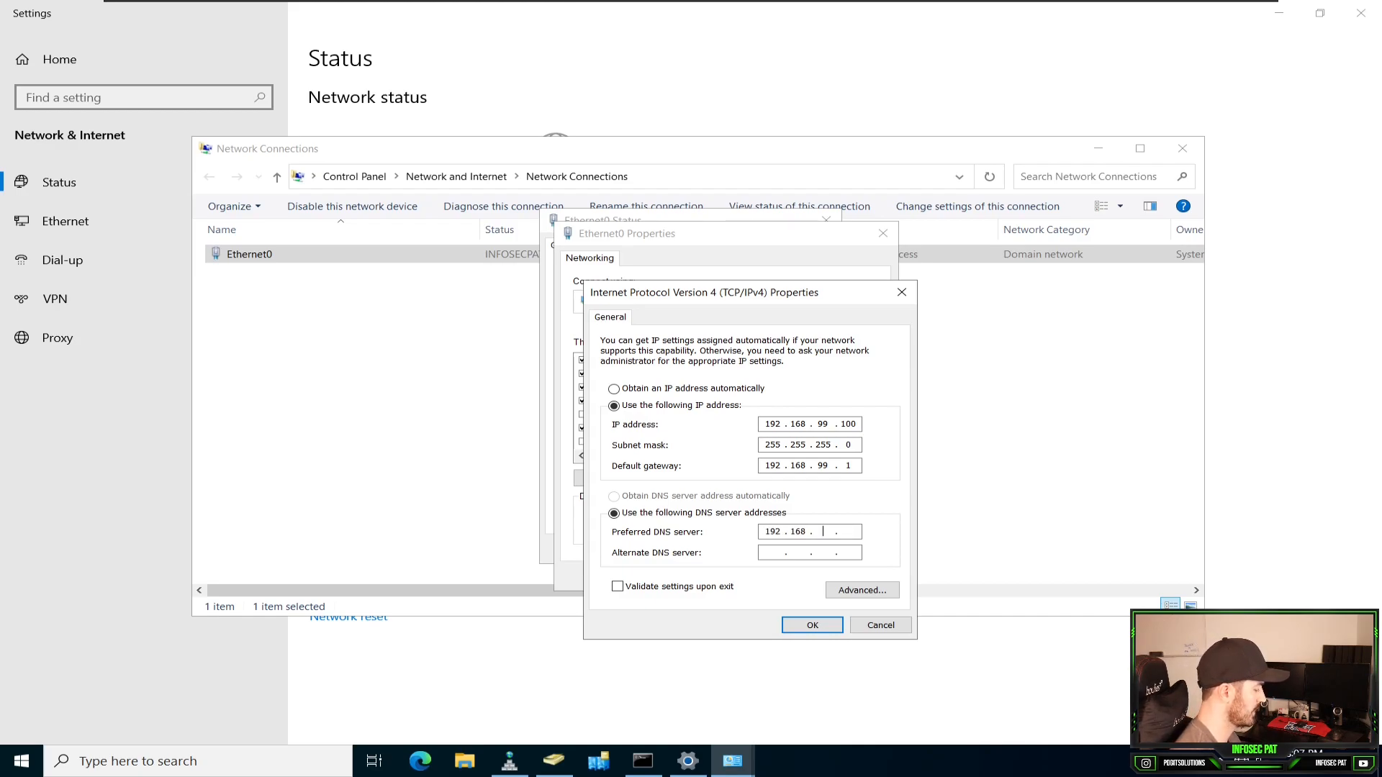
pyautogui.write('99 . 100')
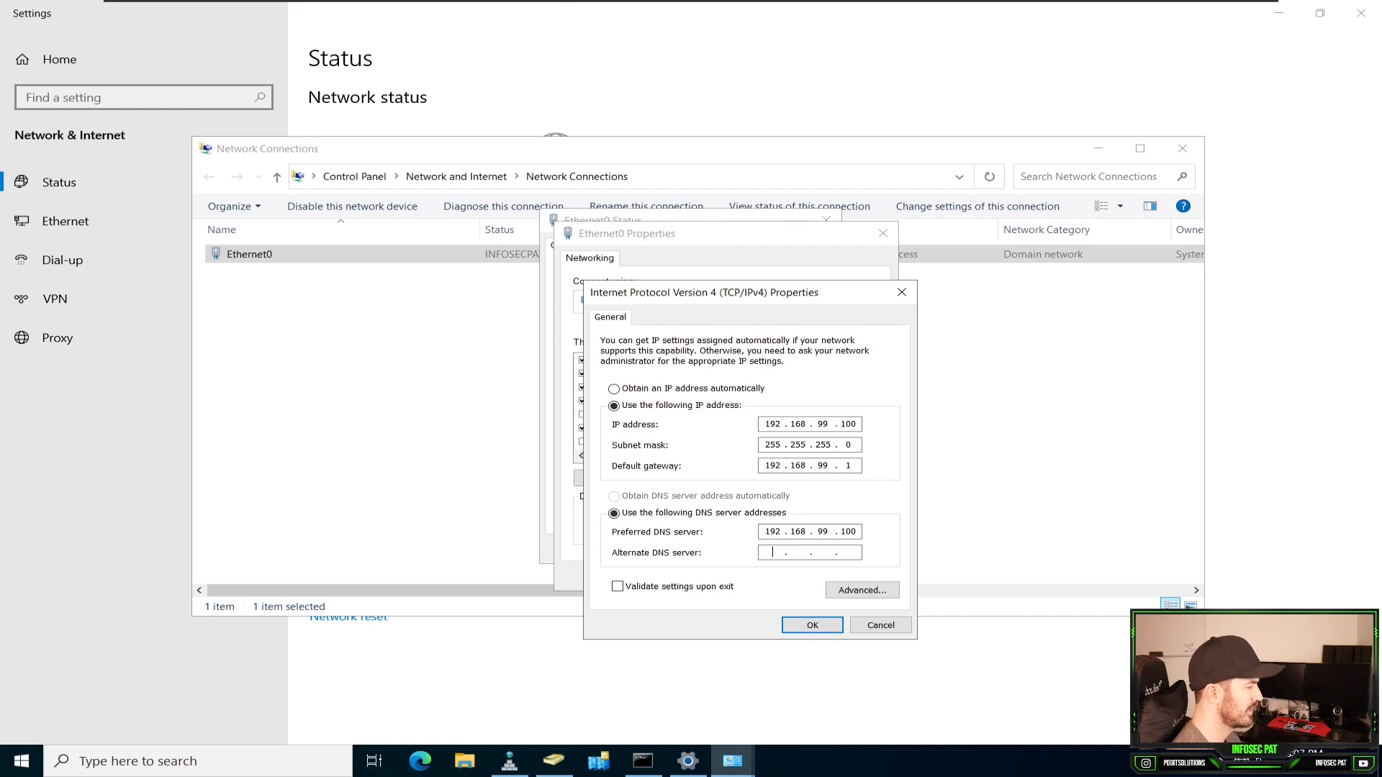
# - Turn on validating settings upon exit, confirm the IPv4 and adapter properties, and cancel the network diagnostics
pyautogui.click(618, 586)
pyautogui.click(812, 625)
pyautogui.click(778, 576)
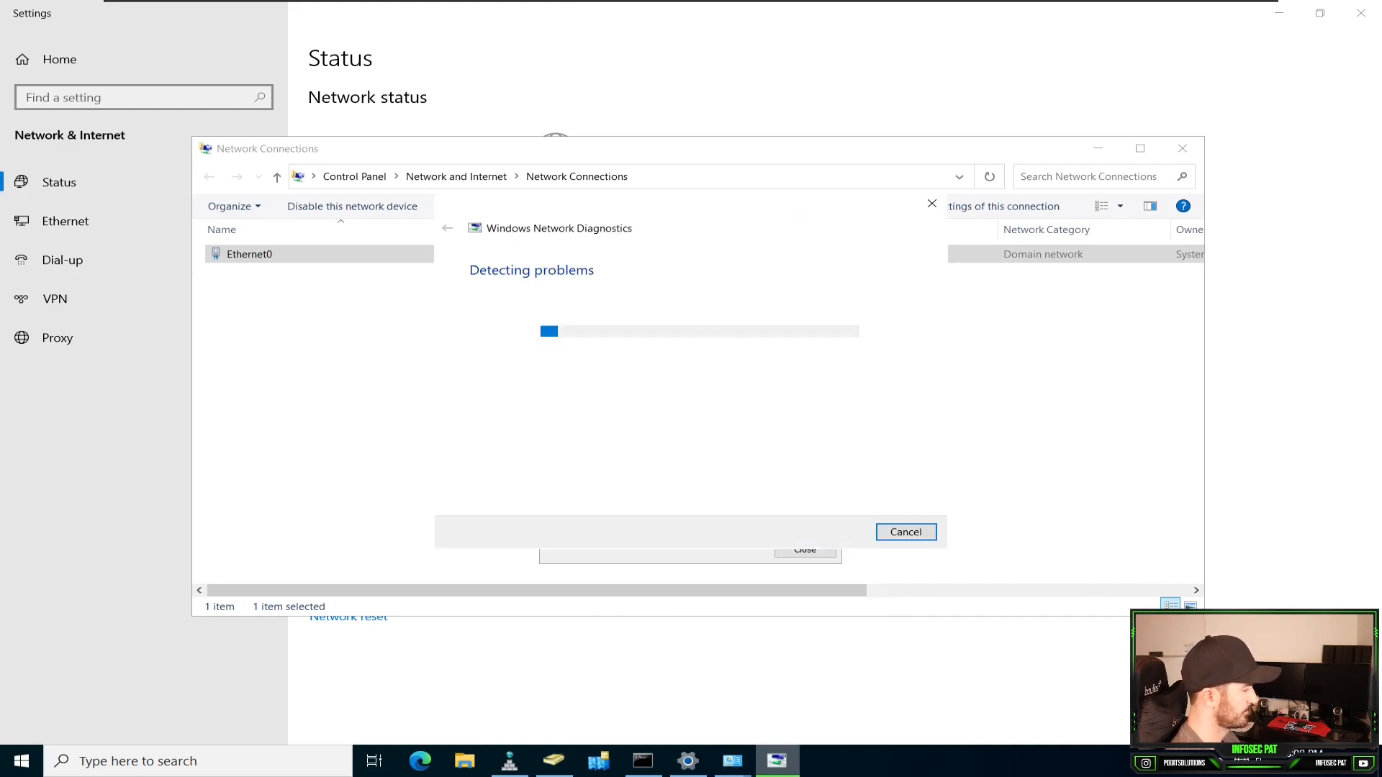
pyautogui.click(906, 533)
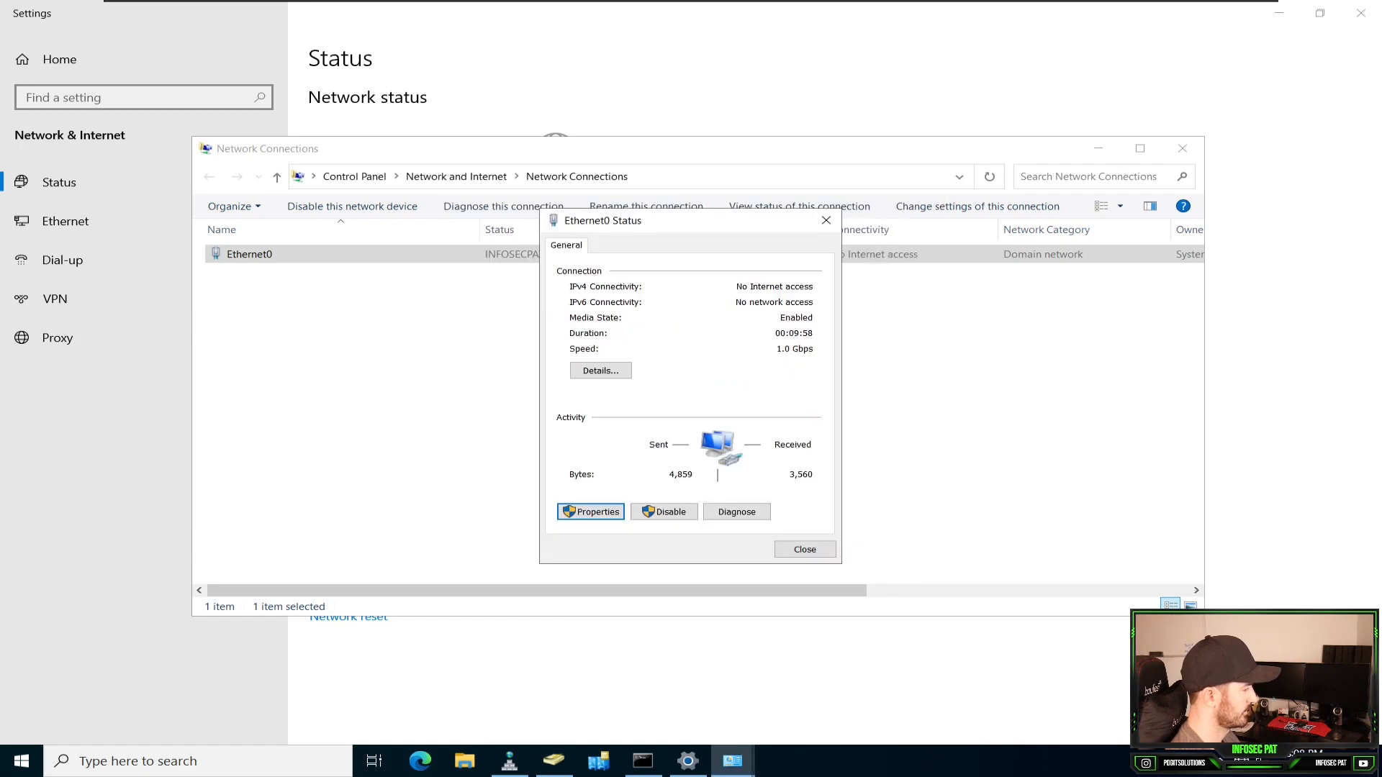
# - Close the Ethernet0 status and Network Connections windows, restore Settings to a smaller window, and switch back to the command prompt
pyautogui.click(805, 550)
pyautogui.click(1182, 148)
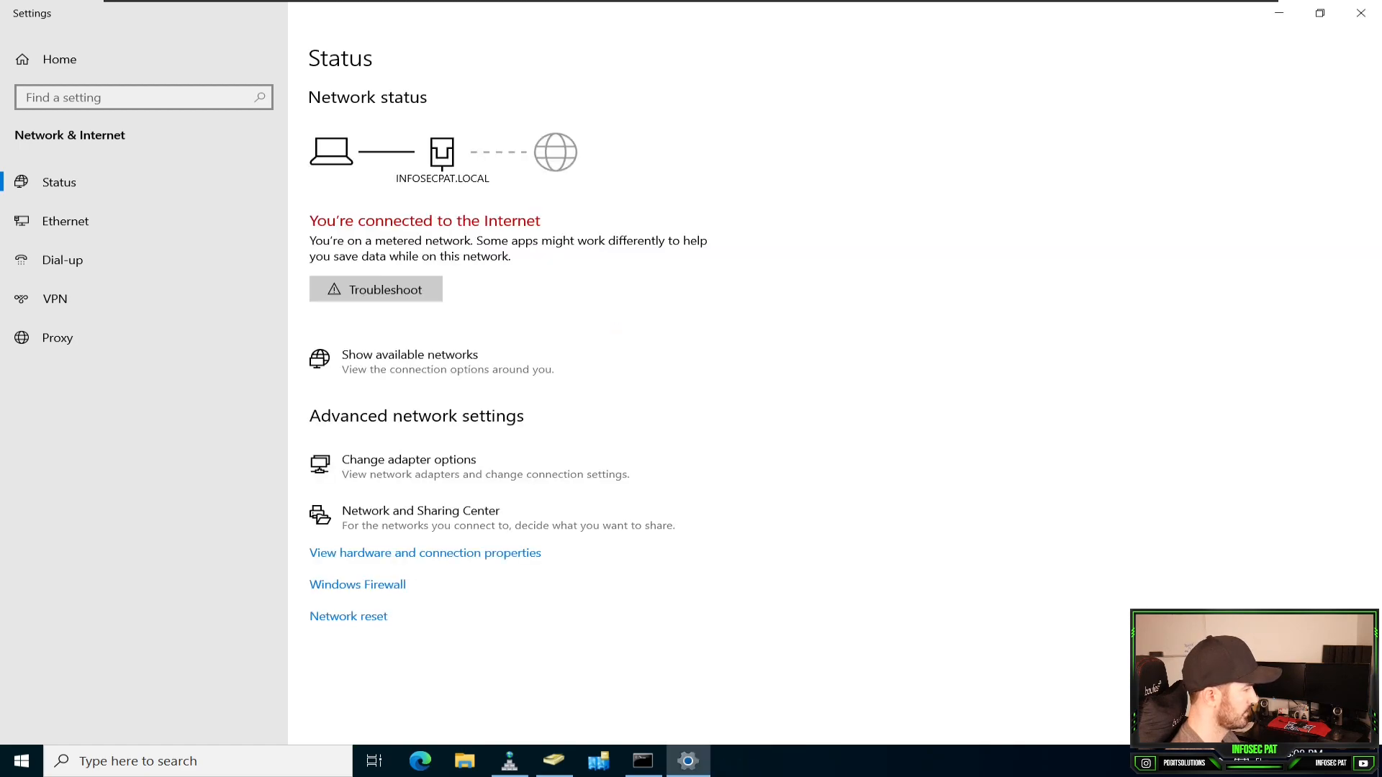
pyautogui.click(1319, 13)
pyautogui.click(1159, 96)
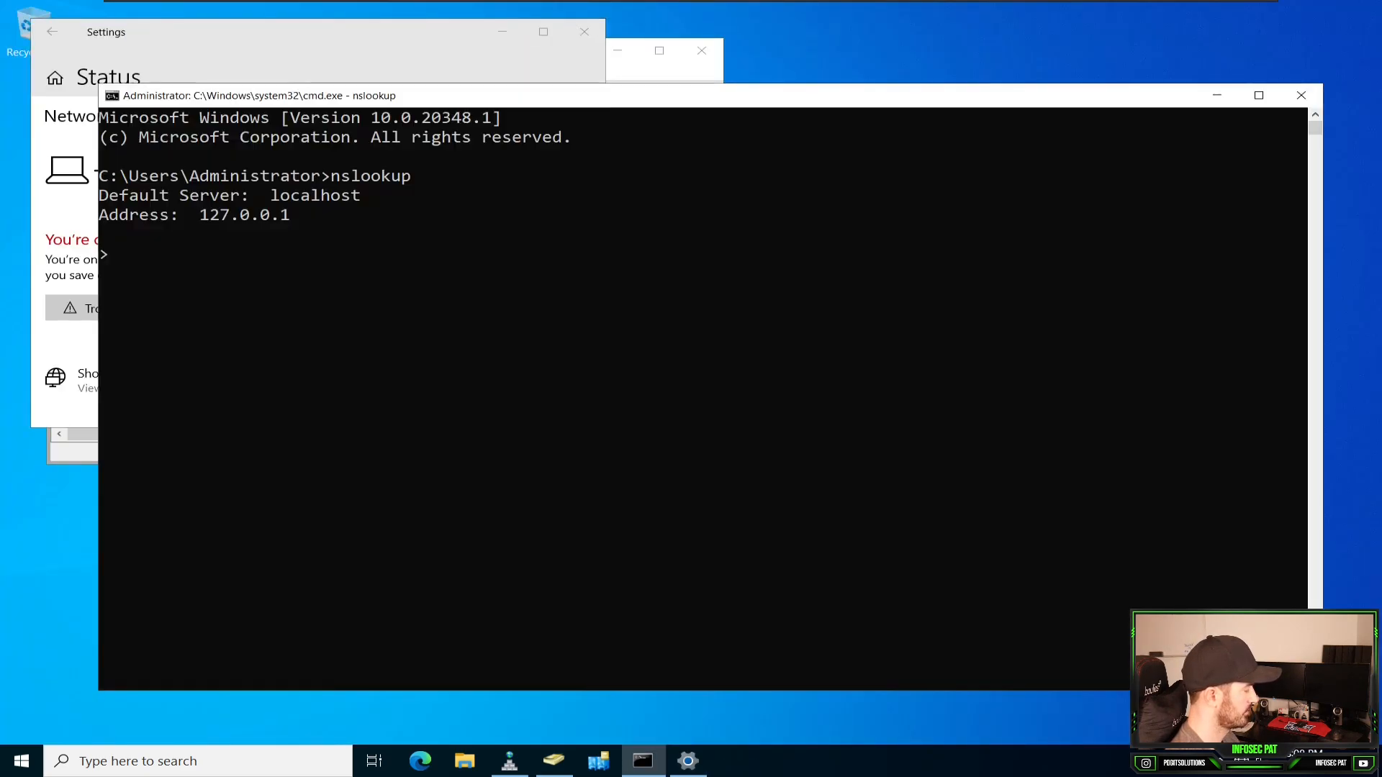
# - Exit the nslookup session and flush the DNS resolver cache with ipconfig /flushdns
pyautogui.write('exit')
pyautogui.press('Return')
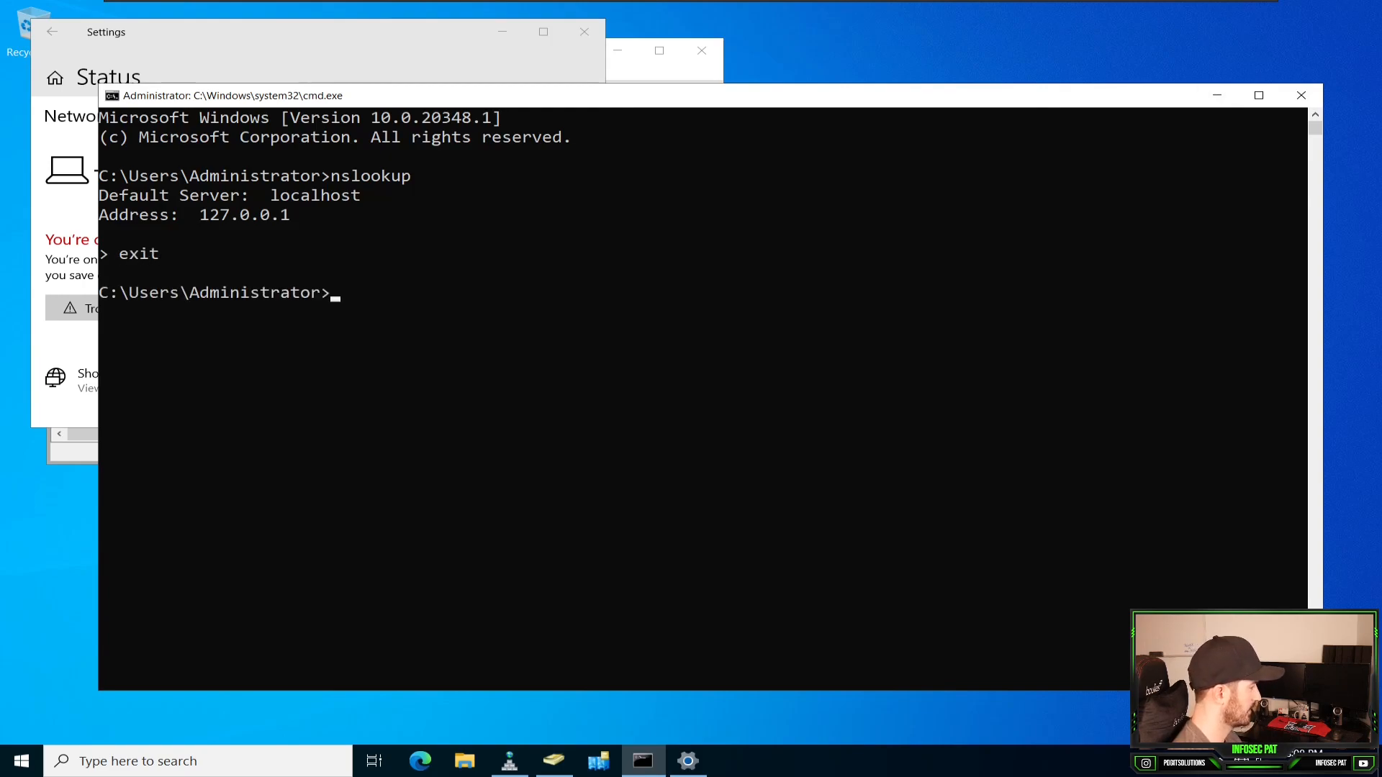
pyautogui.write('ipconfi')
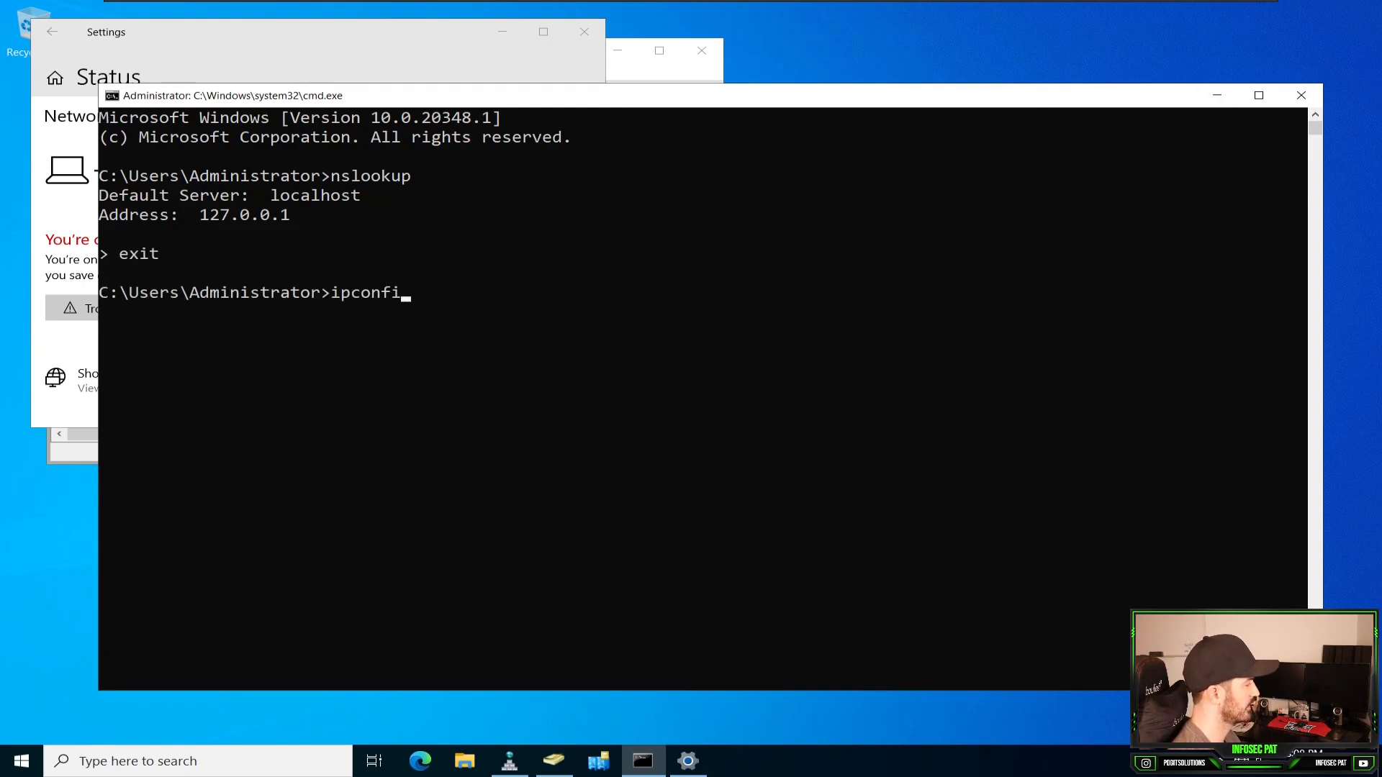
pyautogui.write('g /flushd')
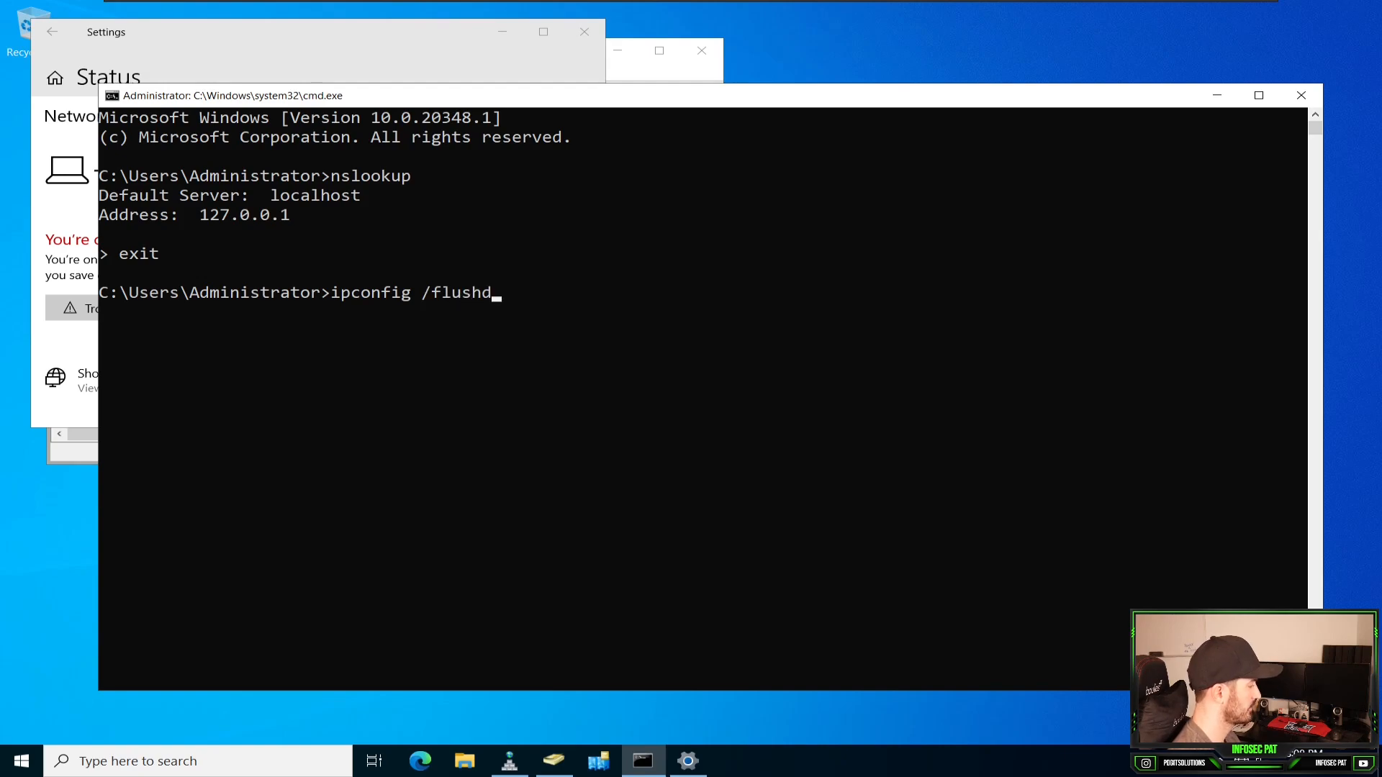
pyautogui.press('BackSpace')
pyautogui.write('d')
pyautogui.press('BackSpace')
pyautogui.write('dns')
pyautogui.press('Return')
# - Clear the console, run nslookup again, and check the default server name and its address
pyautogui.write('cls')
pyautogui.press('Return')
pyautogui.press('Up')
pyautogui.press('Up')
pyautogui.press('Up')
pyautogui.press('Return')
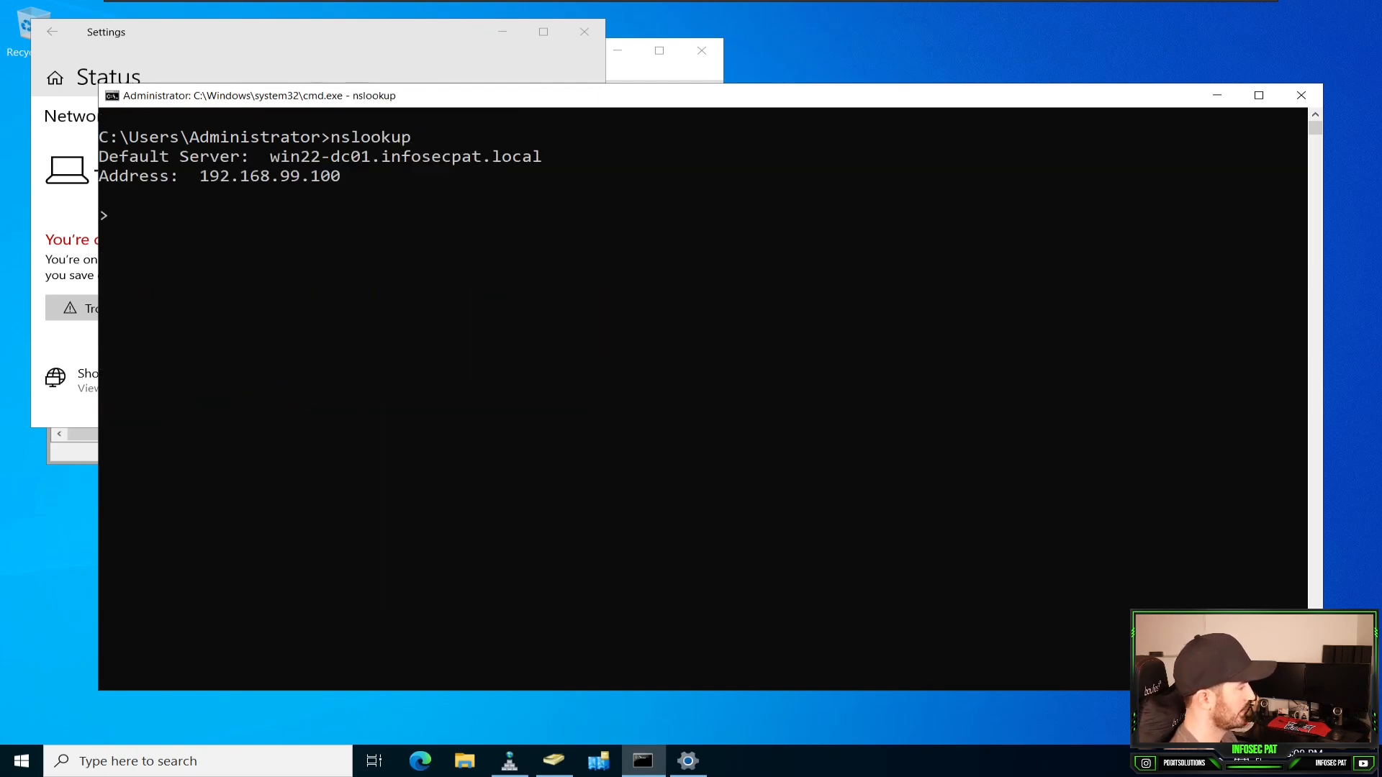
pyautogui.moveTo(99, 156); pyautogui.dragTo(531, 175)
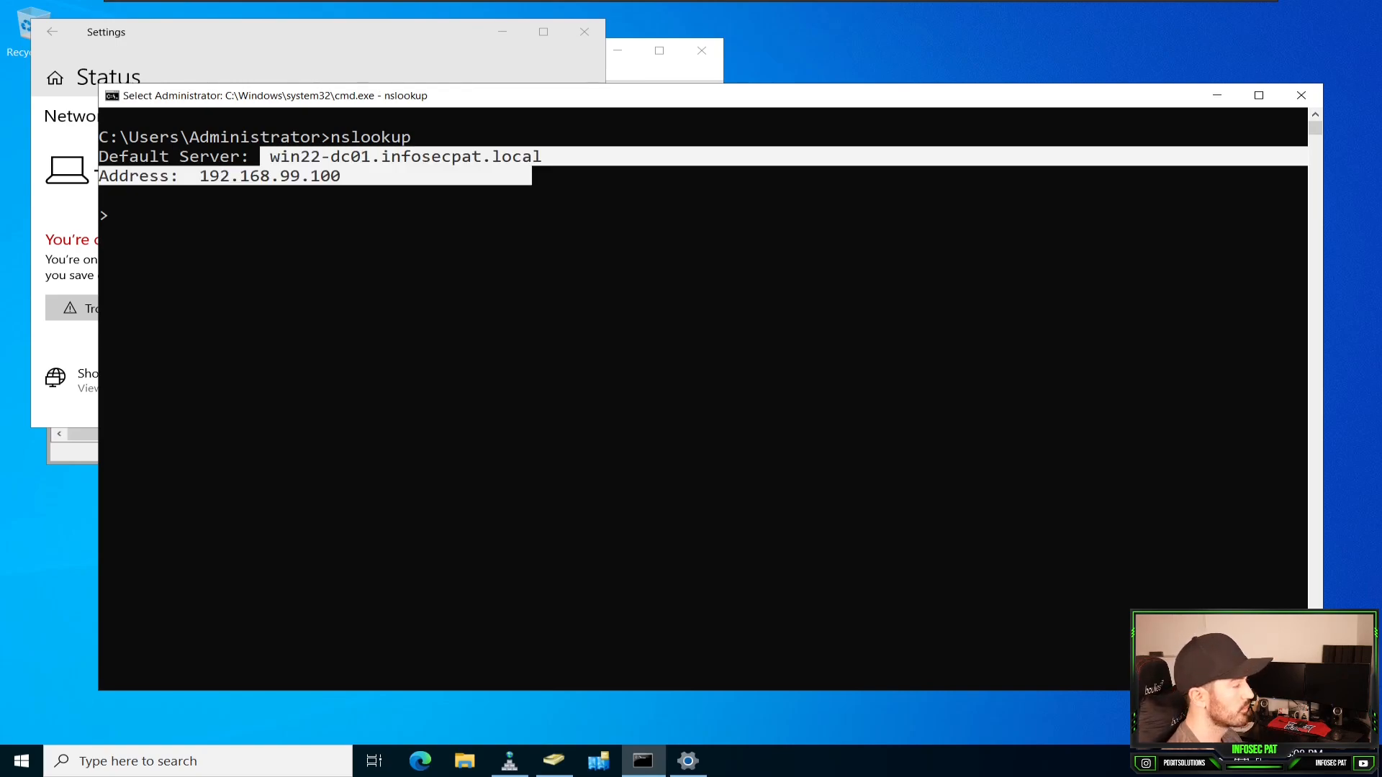
pyautogui.click(506, 272)
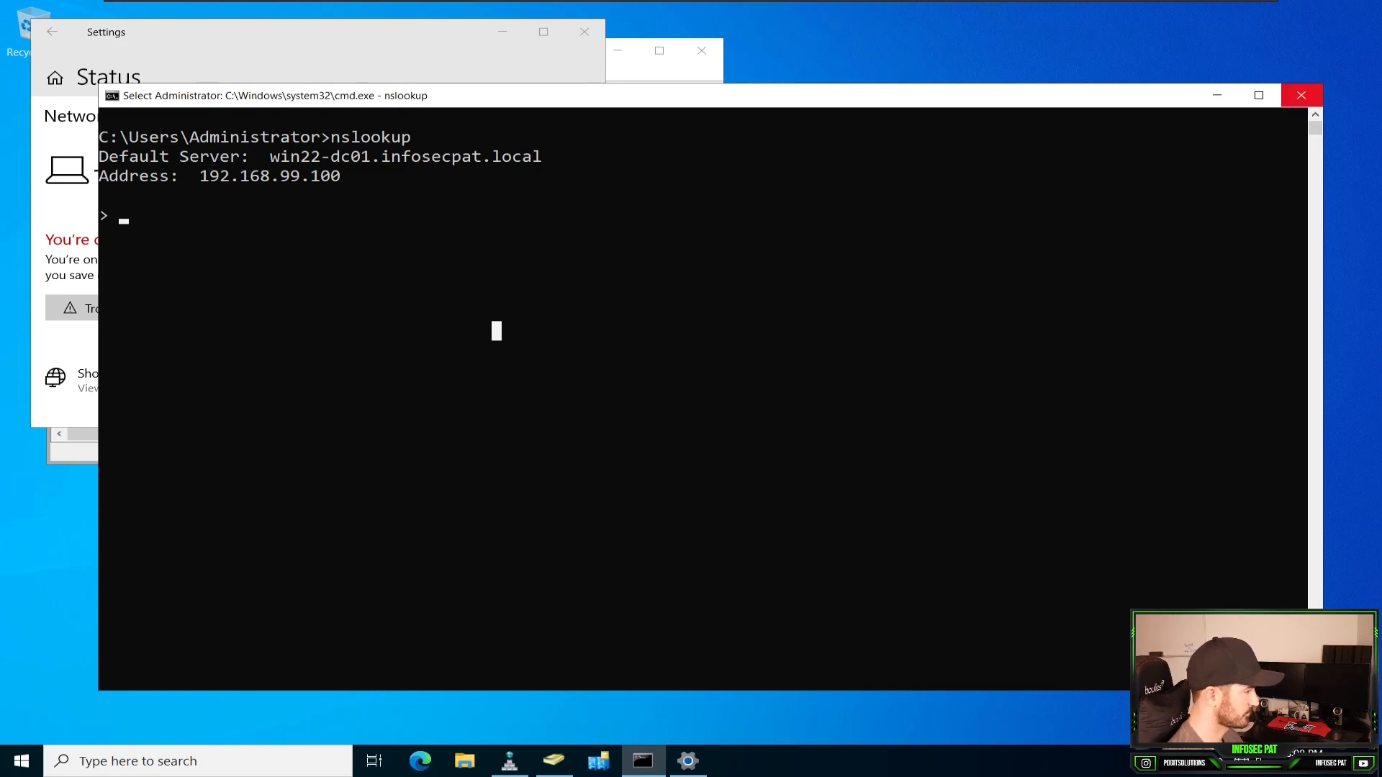
# - Exit nslookup and ping win22-dc01.infosecpat.local, copying the host name from the nslookup output
pyautogui.write('exit')
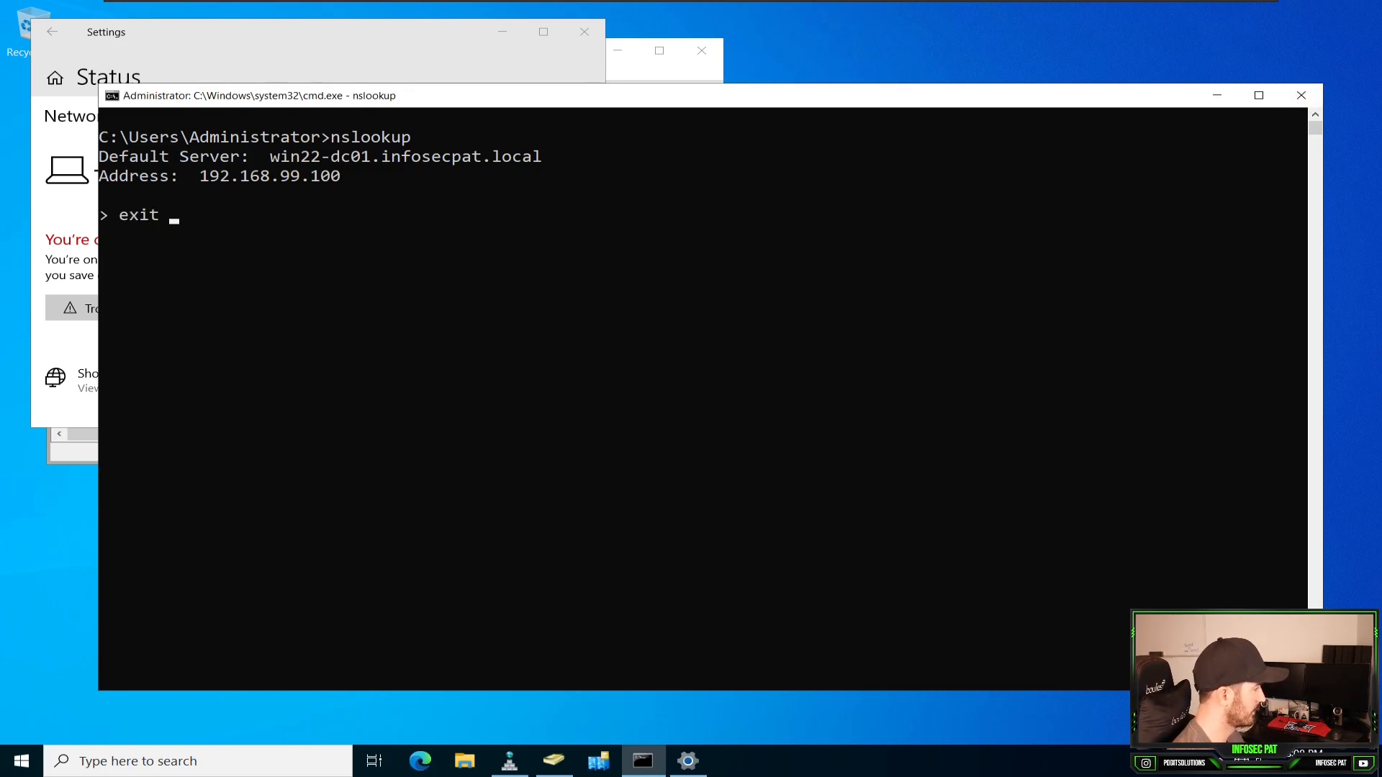
pyautogui.press('Return')
pyautogui.write('ping')
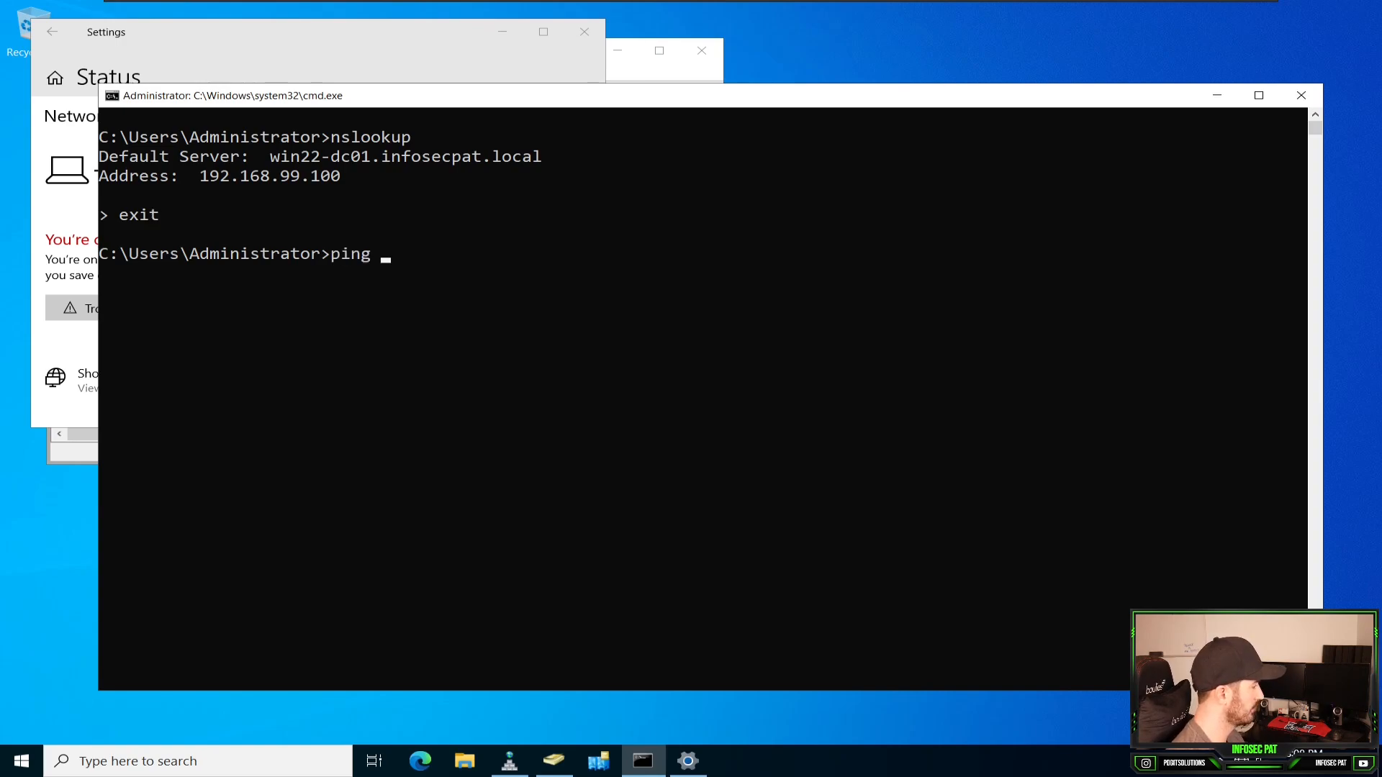
pyautogui.doubleClick(406, 157)
pyautogui.hotkey('ctrl', 'c')
pyautogui.hotkey('ctrl', 'v')
pyautogui.press('Return')
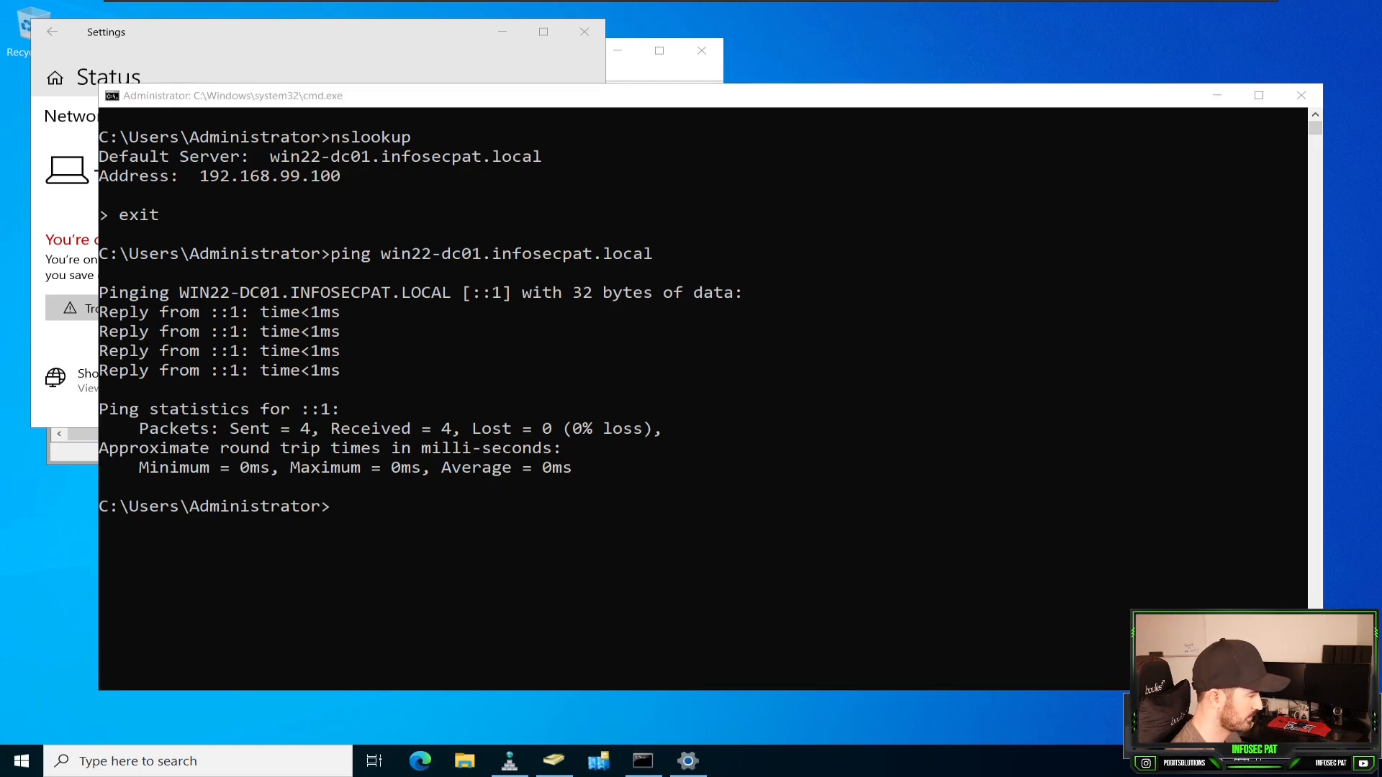
# - Open the Ethernet0 adapter's properties from the network settings and check its IPv6 entry and IPv4 address and DNS settings
pyautogui.click(1259, 732)
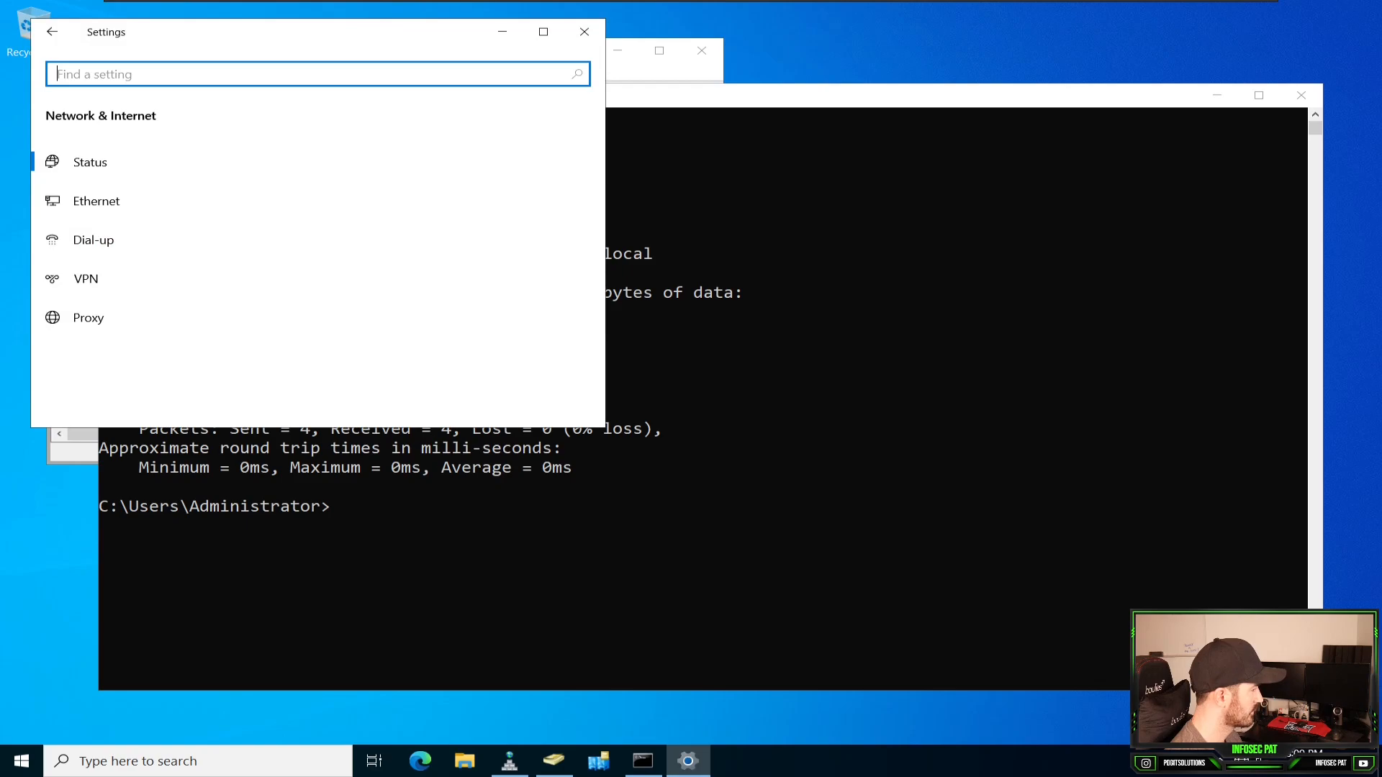
pyautogui.click(544, 32)
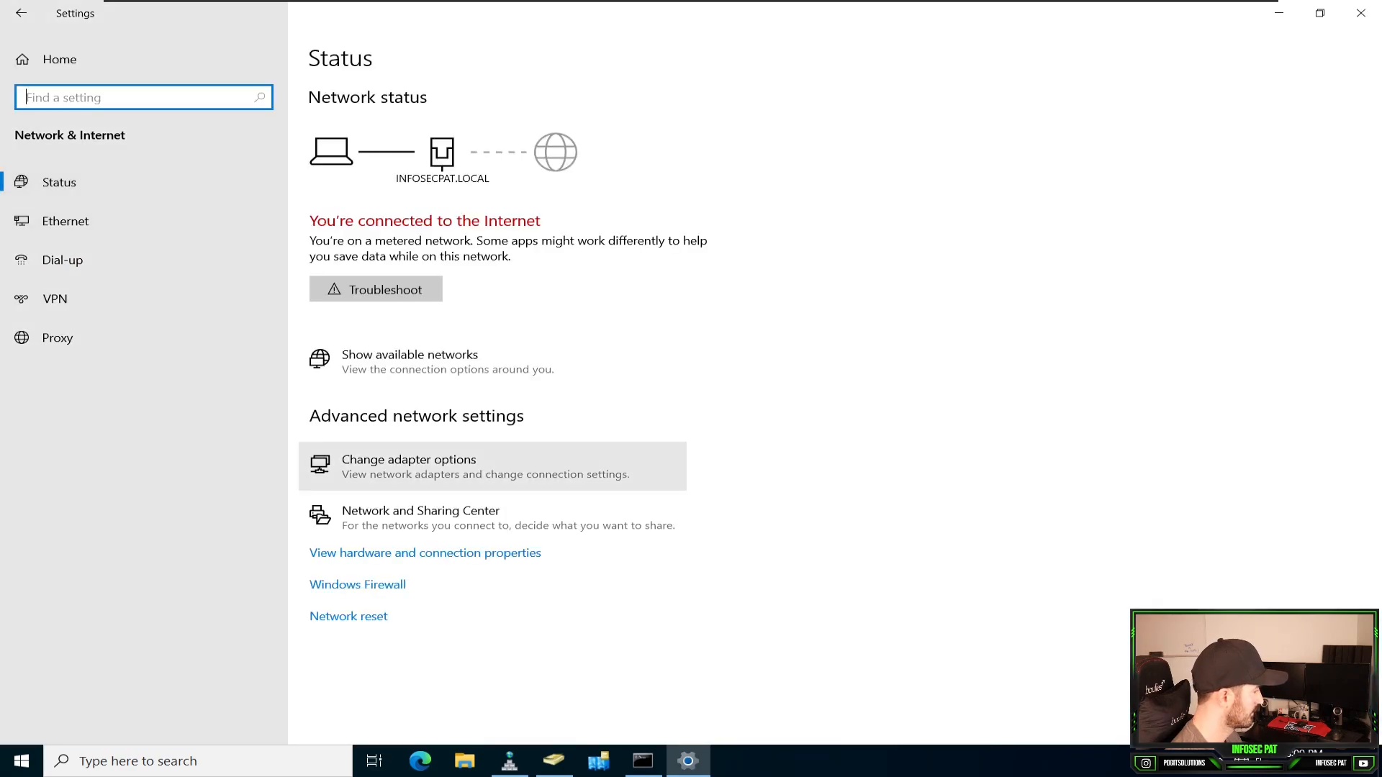
pyautogui.click(408, 465)
pyautogui.doubleClick(249, 254)
pyautogui.click(590, 512)
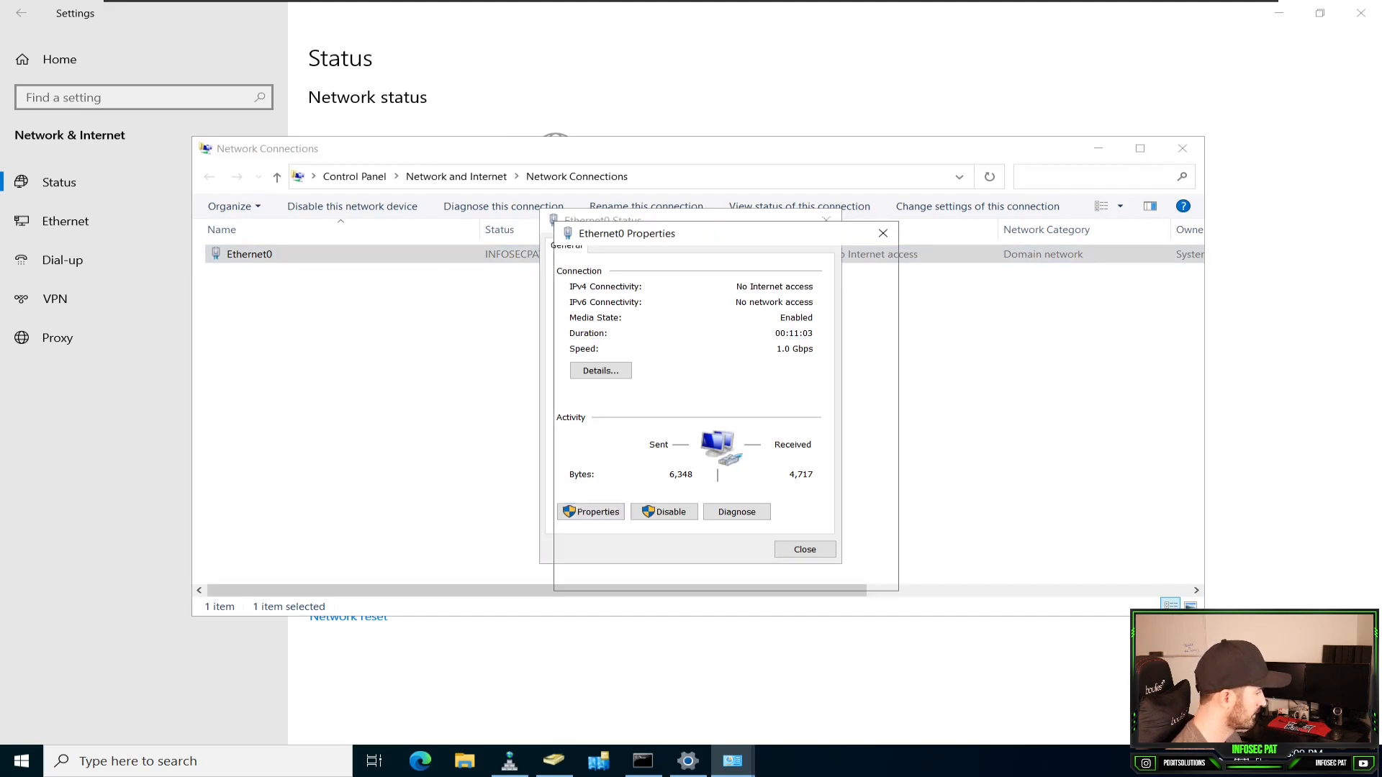
pyautogui.click(686, 442)
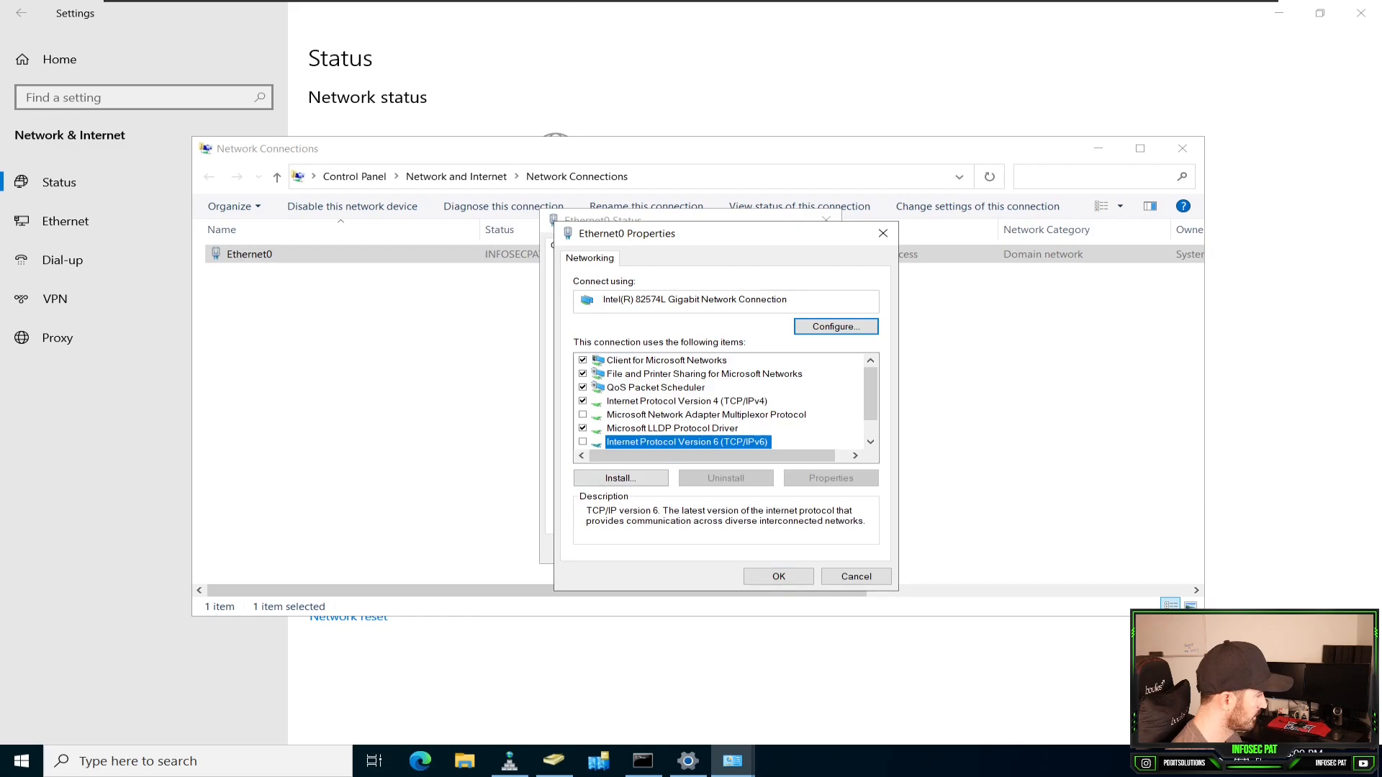
pyautogui.doubleClick(687, 402)
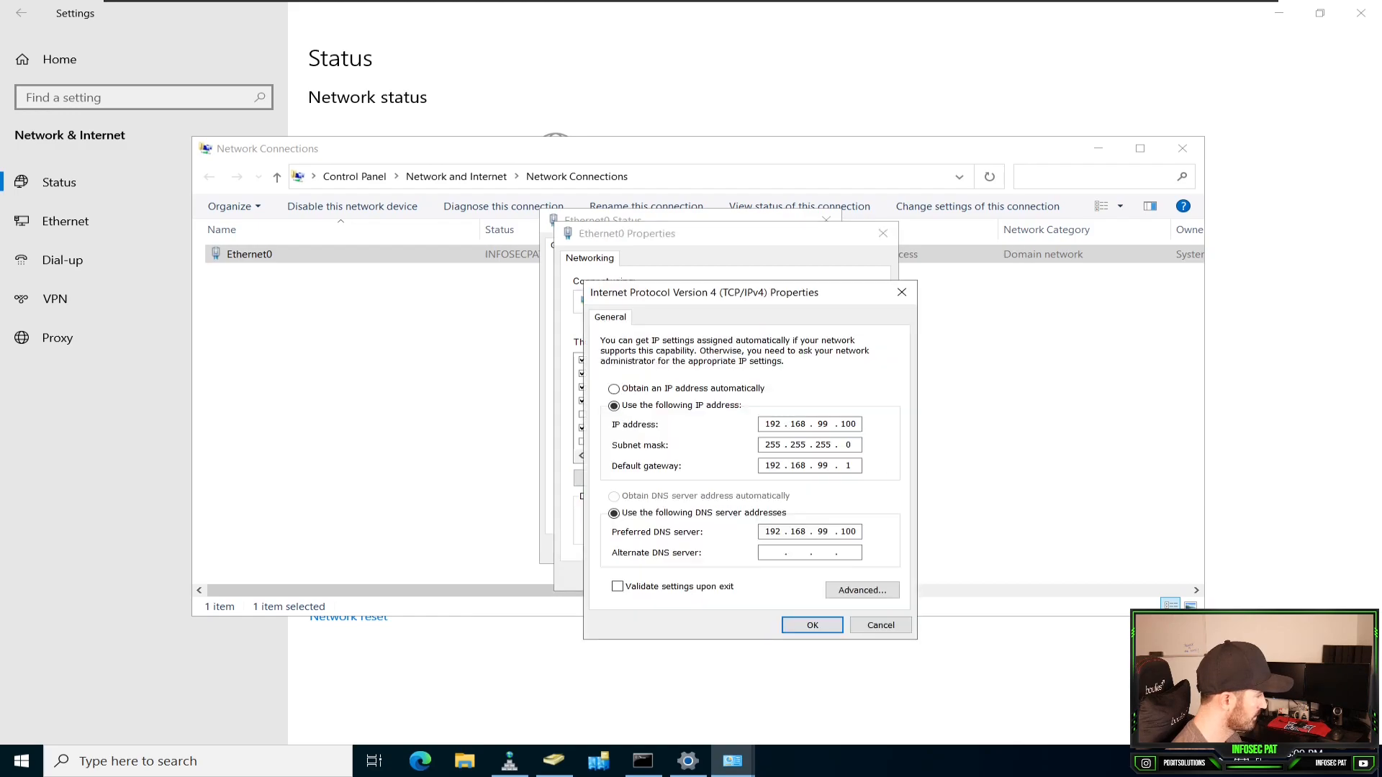
# - Confirm the IPv4 and adapter properties, close all network windows including Settings, and minimize the command prompt
pyautogui.click(812, 624)
pyautogui.click(778, 576)
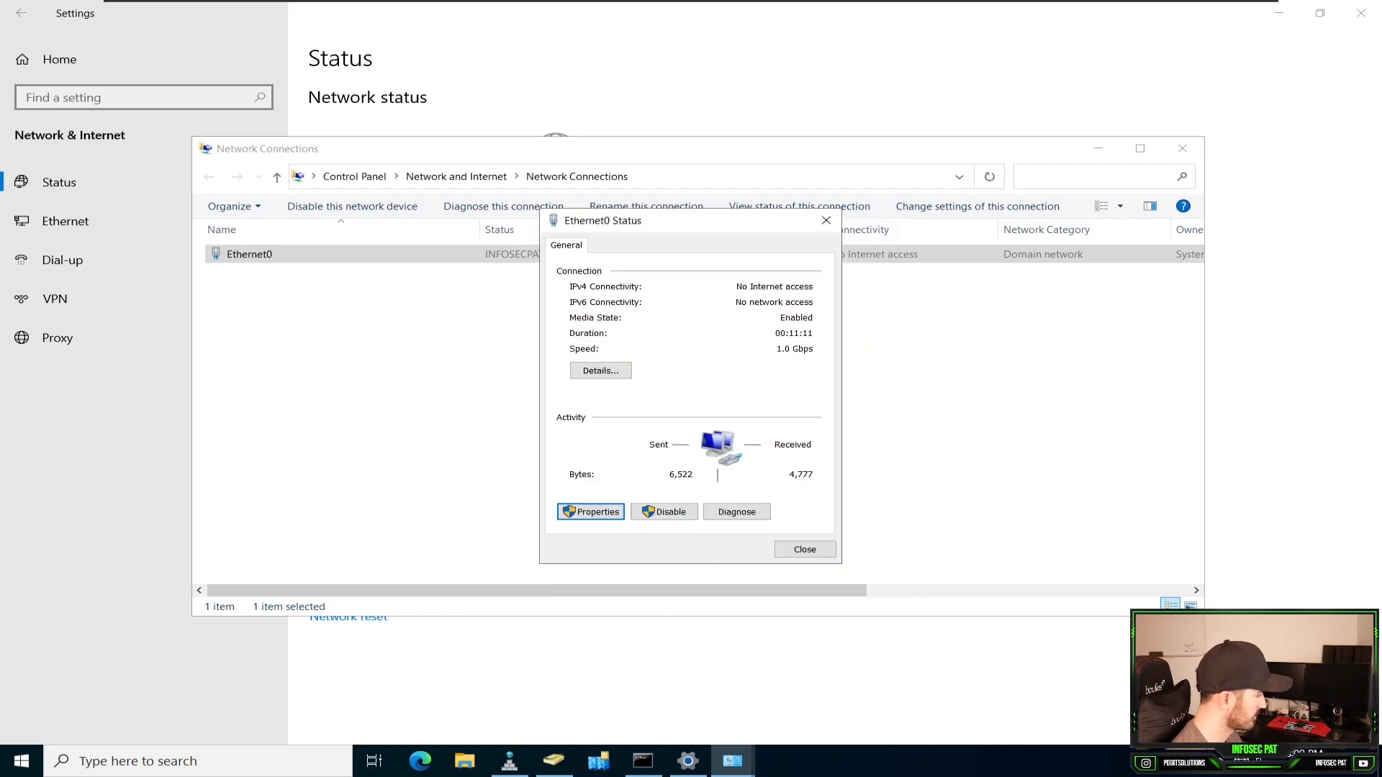
pyautogui.click(801, 548)
pyautogui.click(1182, 148)
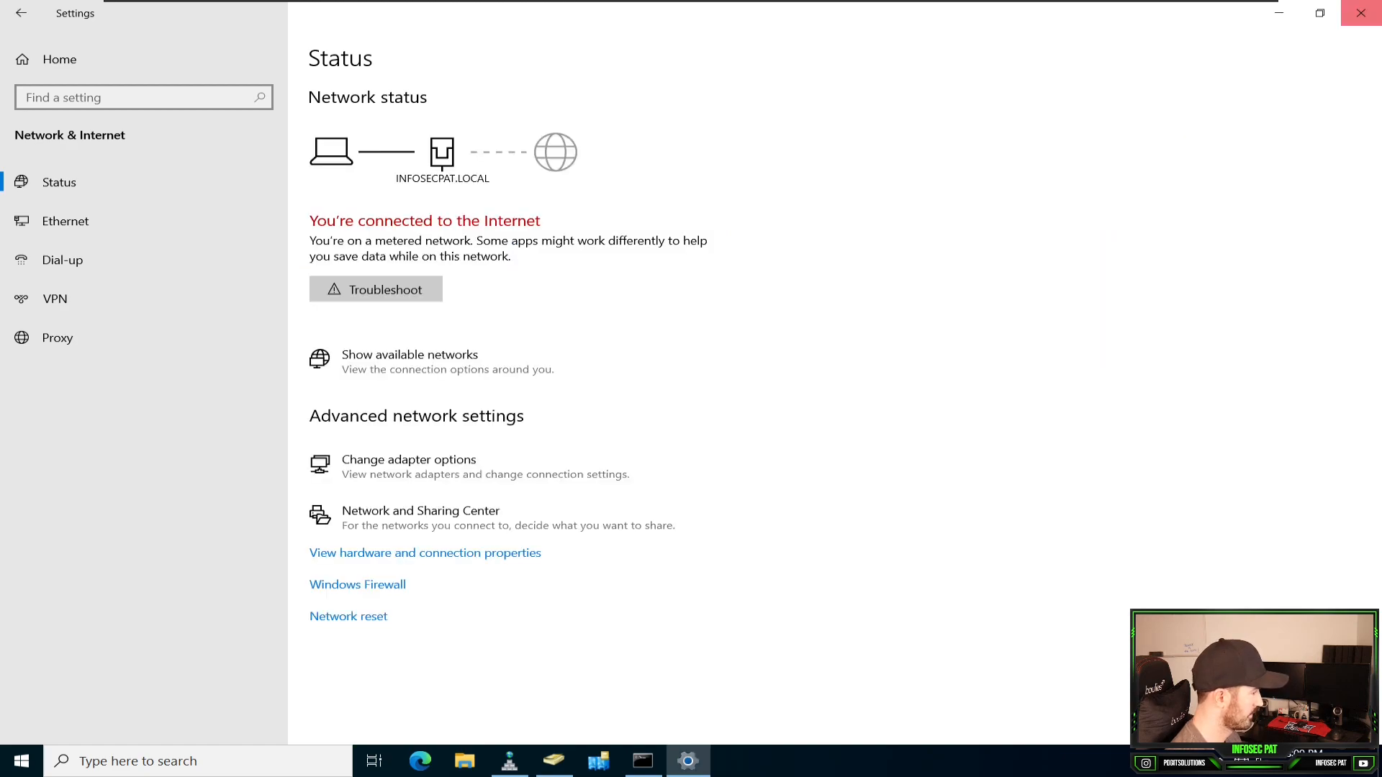
pyautogui.click(1360, 12)
pyautogui.click(1217, 95)
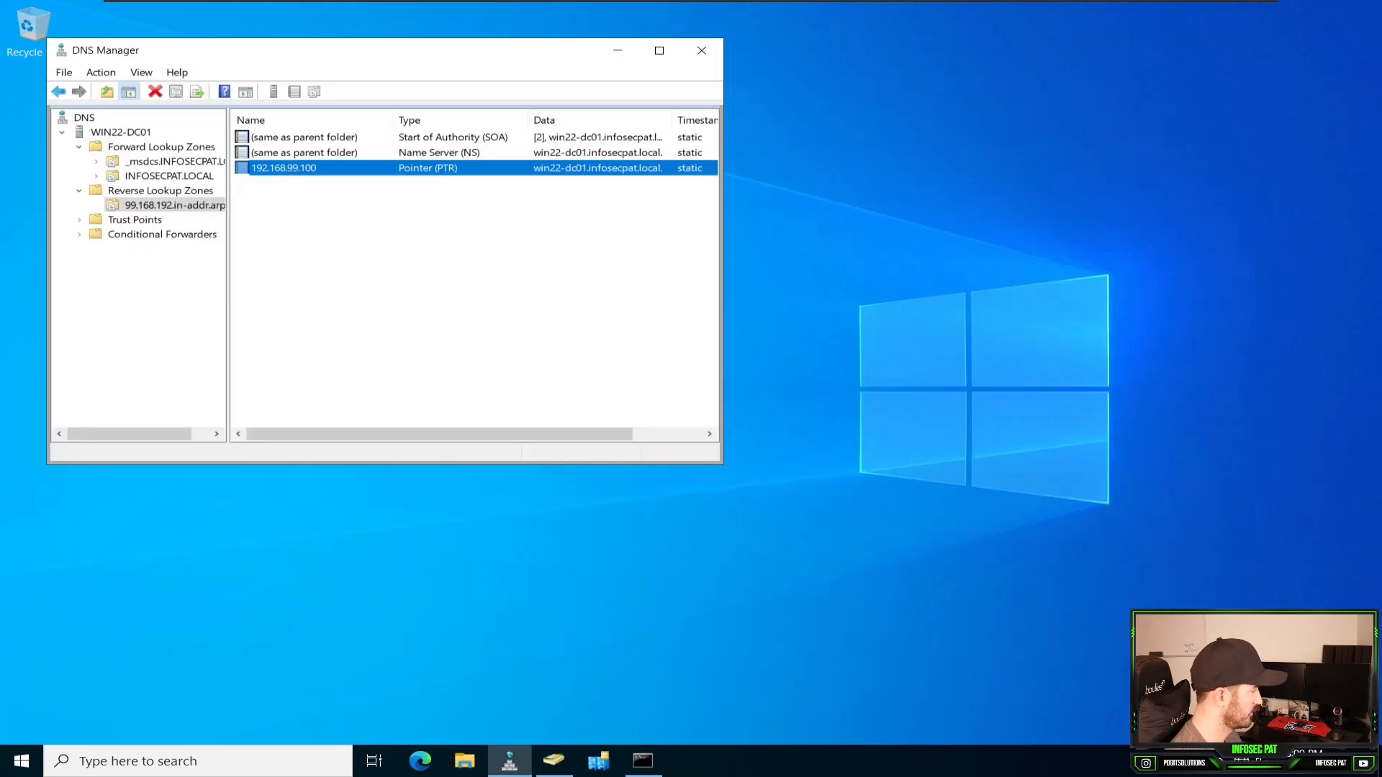
# - Maximize DNS Manager, then display and refresh the records of the INFOSECPAT.LOCAL forward lookup zone
pyautogui.click(446, 288)
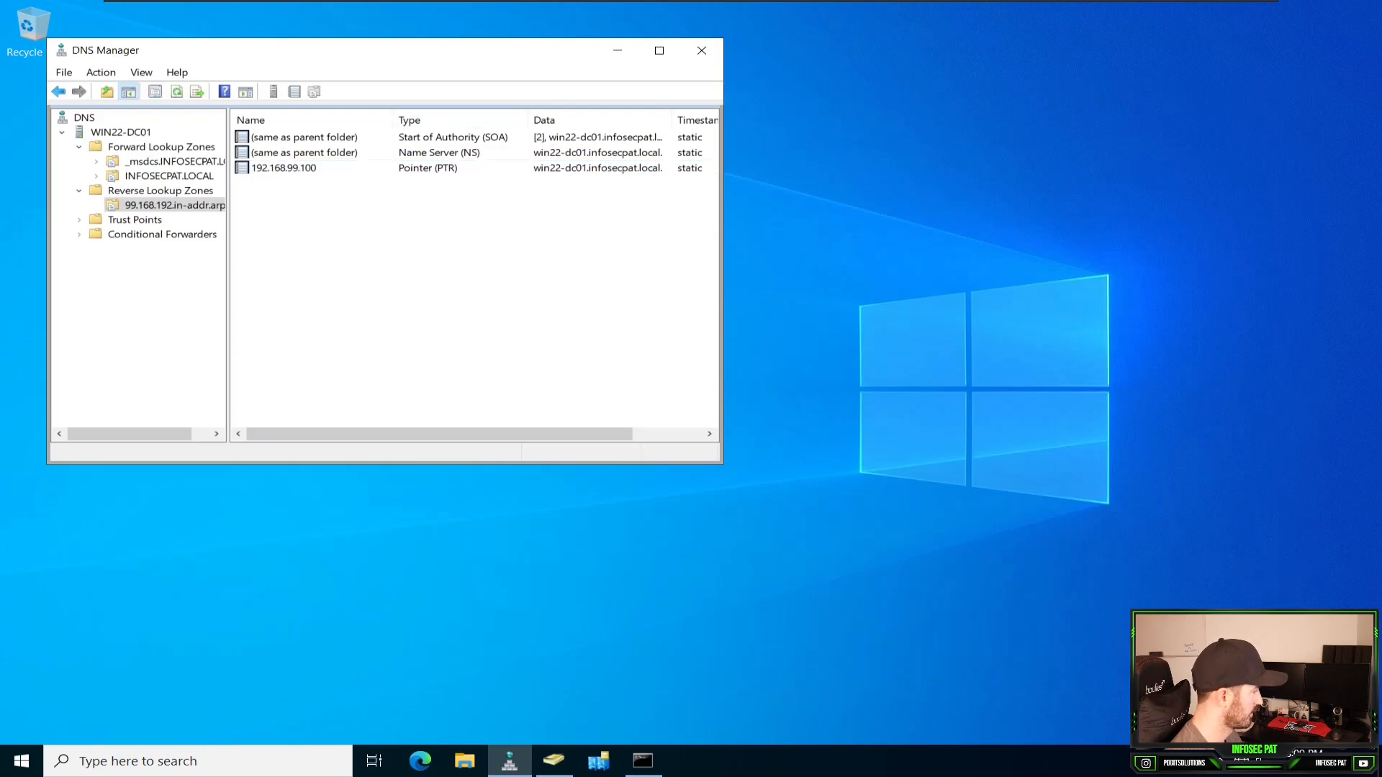
pyautogui.click(658, 50)
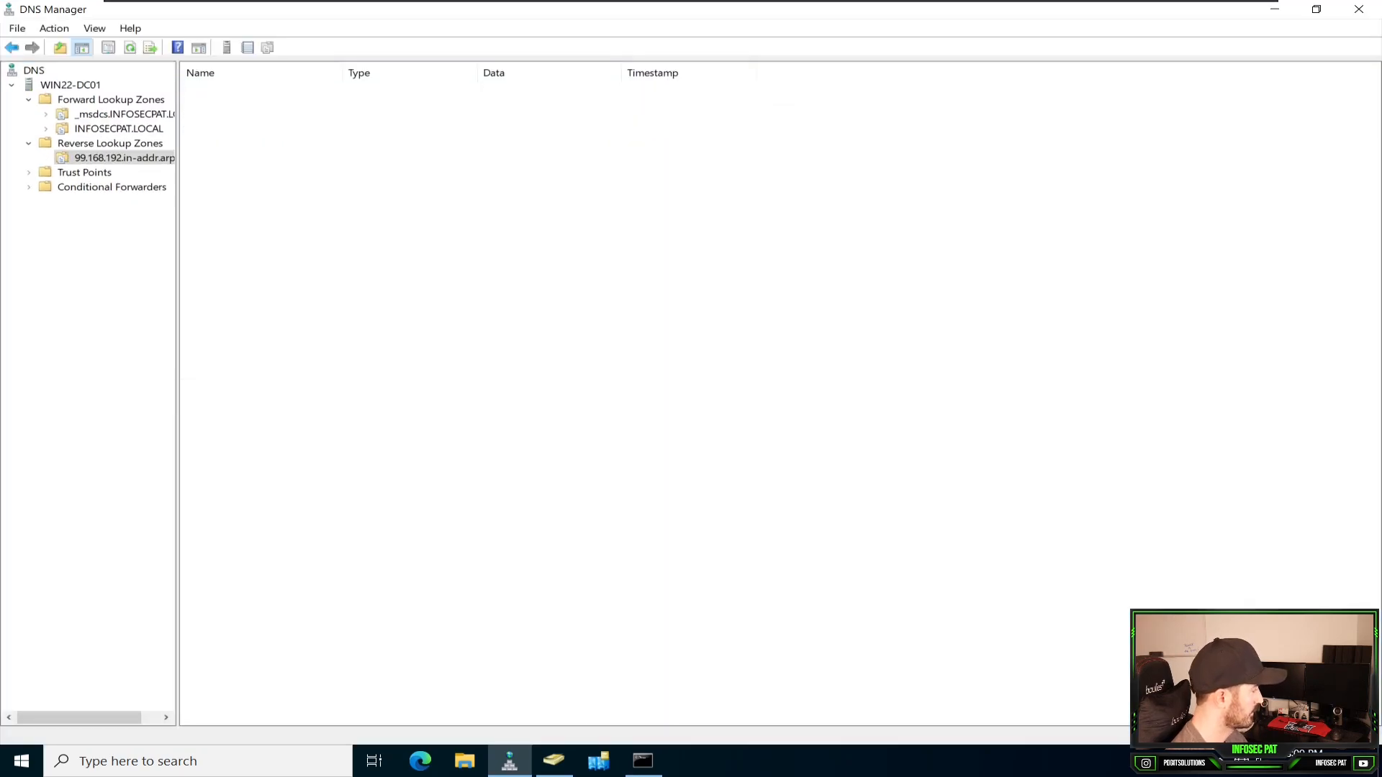
pyautogui.click(119, 128)
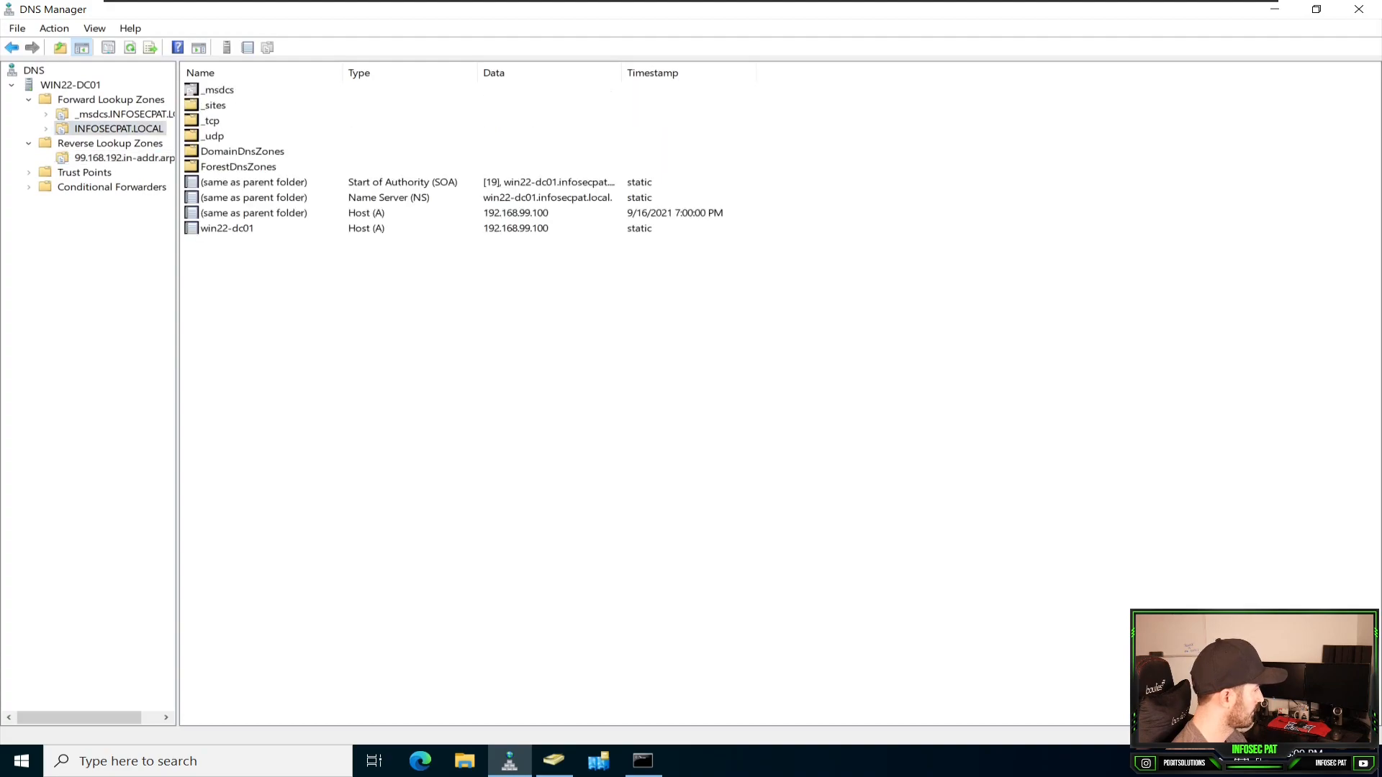
pyautogui.press('F5')
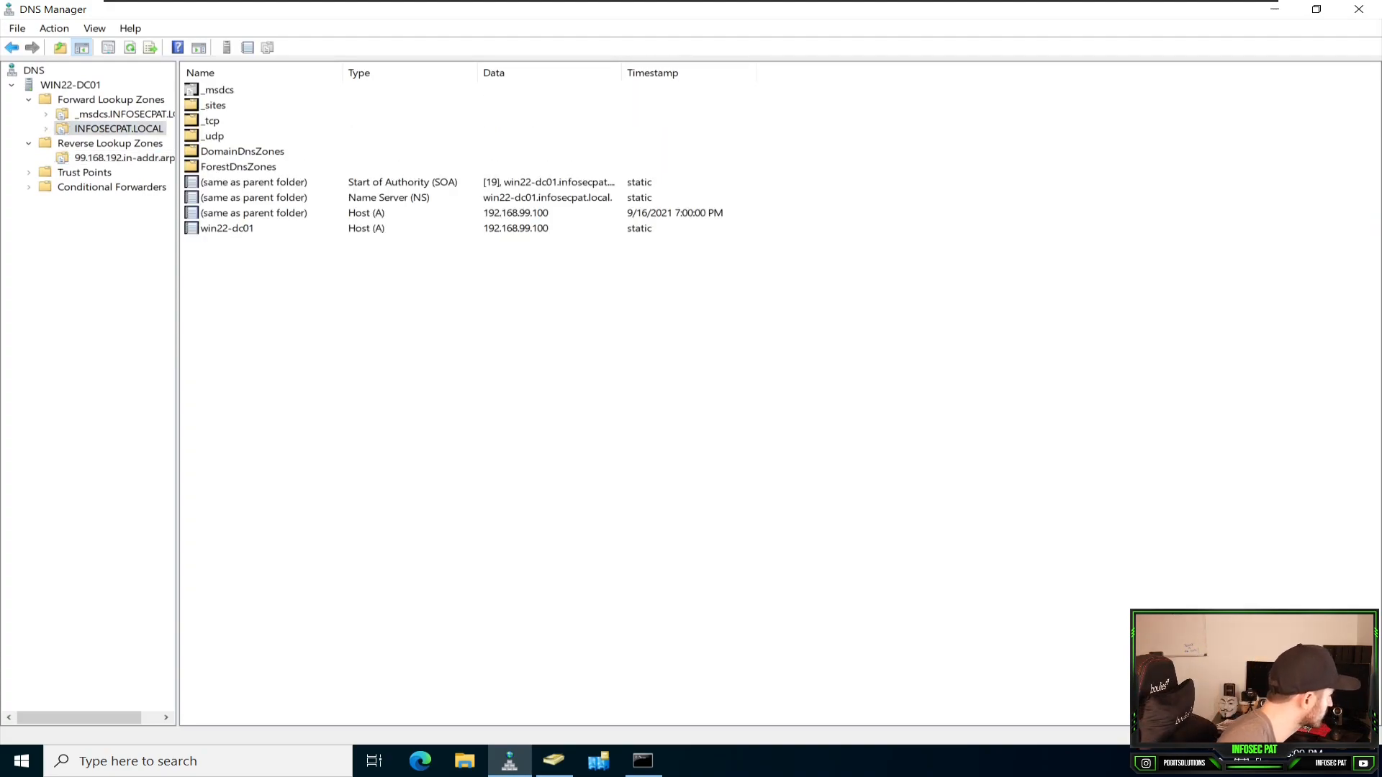
# - Switch to the command prompt and run pathping against 192.168.99.100
pyautogui.click(643, 761)
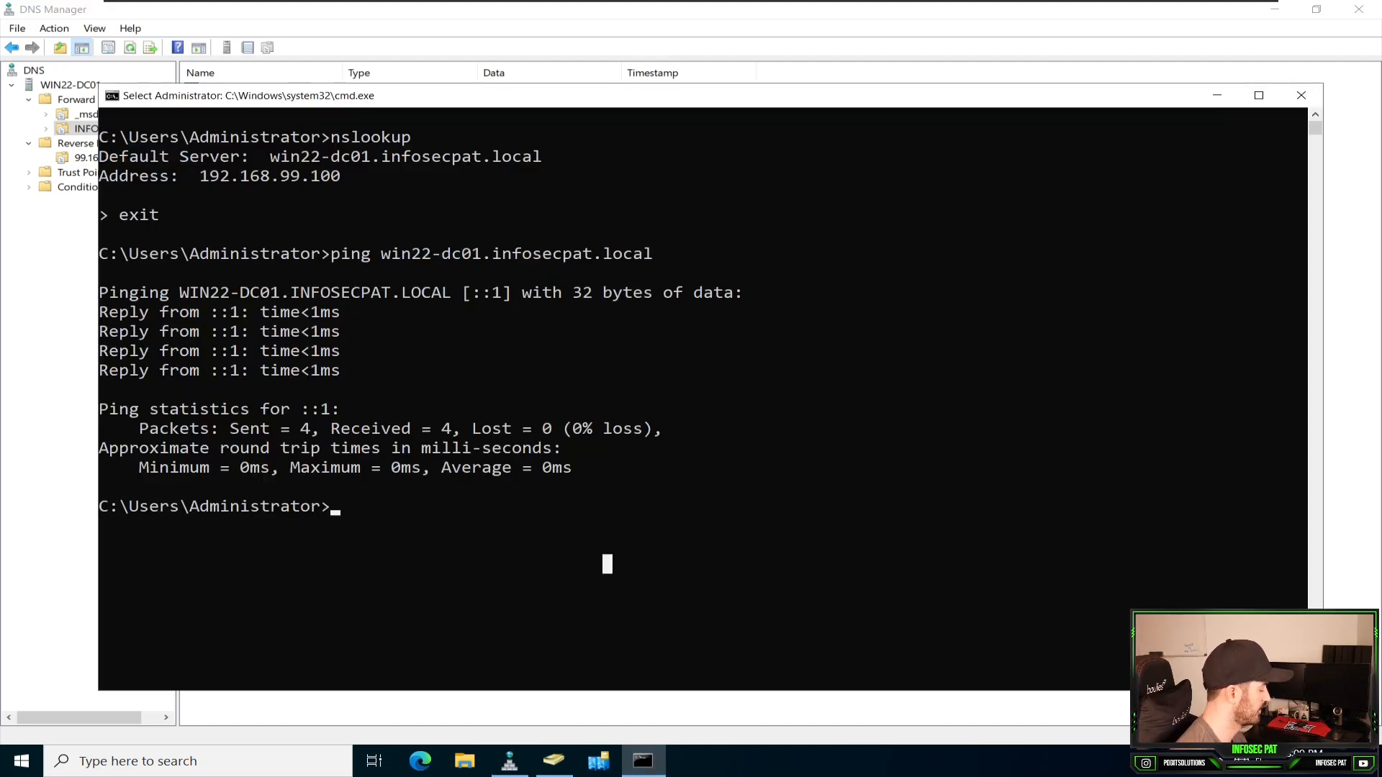
pyautogui.write('pat')
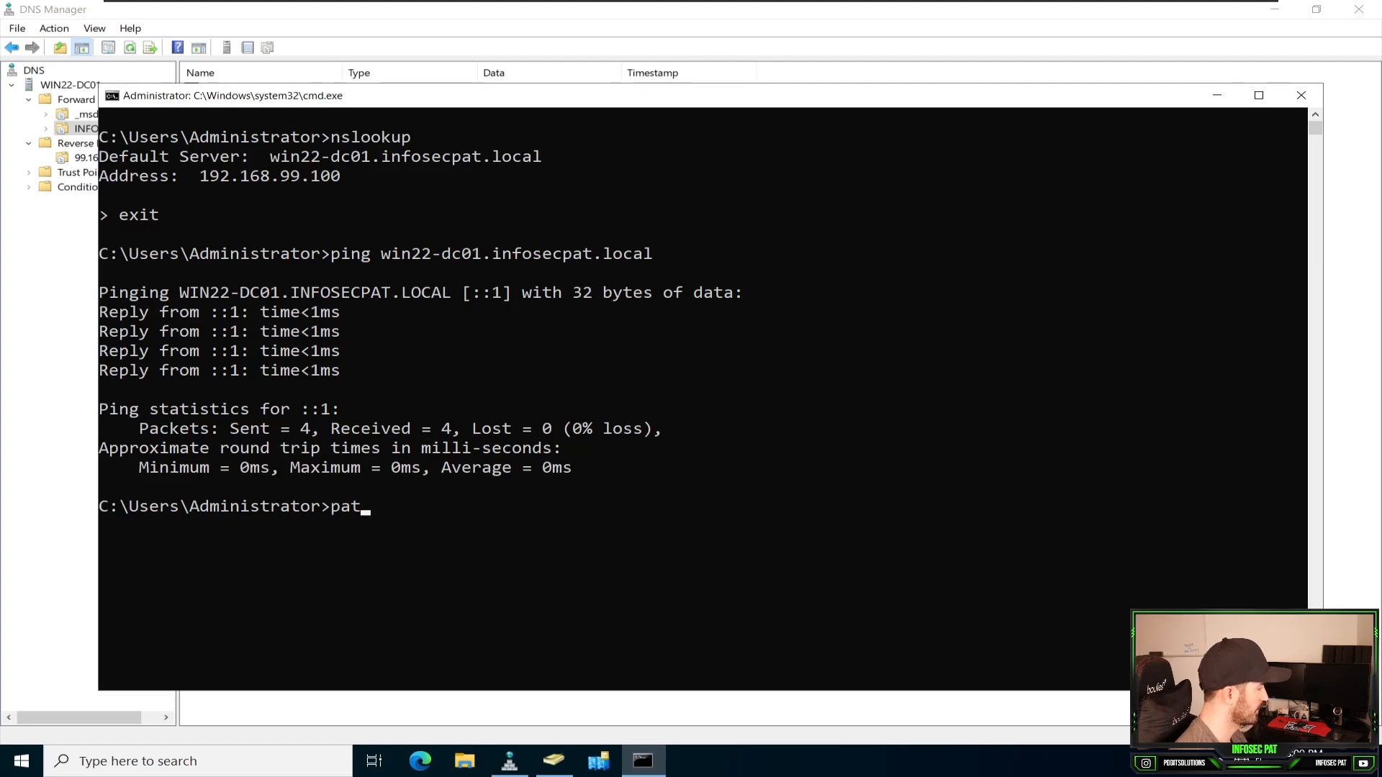
pyautogui.write('hping 192.1')
pyautogui.write('68')
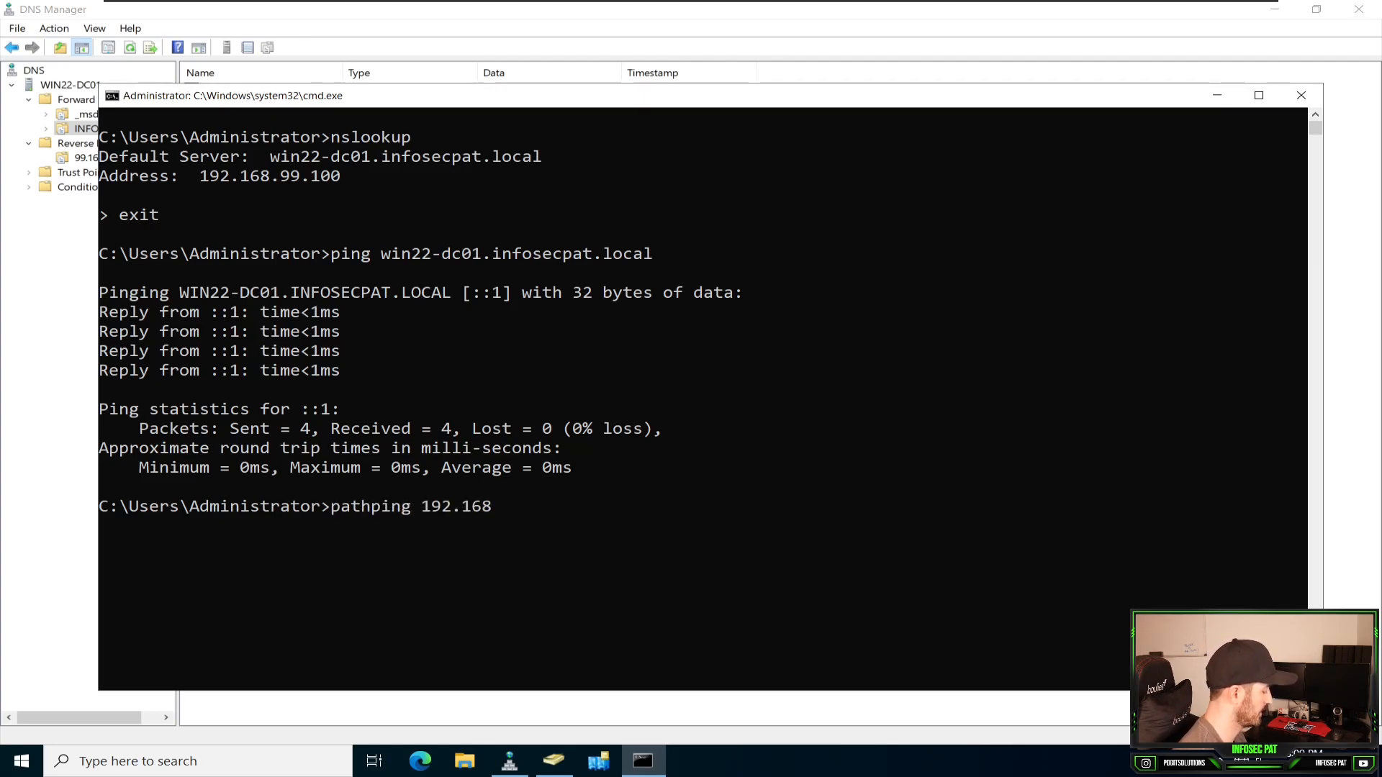
pyautogui.write('99.')
pyautogui.press('BackSpace')
pyautogui.press('BackSpace')
pyautogui.press('BackSpace')
pyautogui.write('99.100')
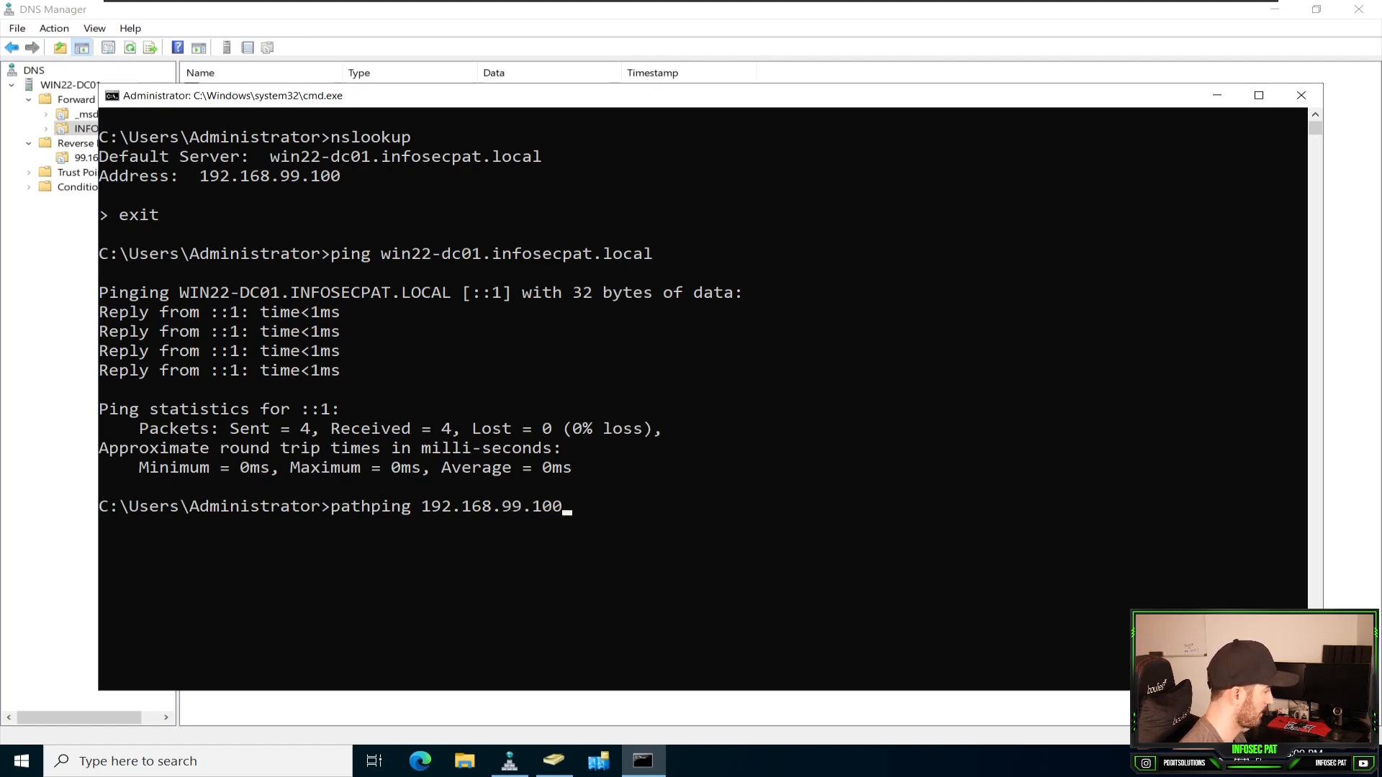
pyautogui.press('Return')
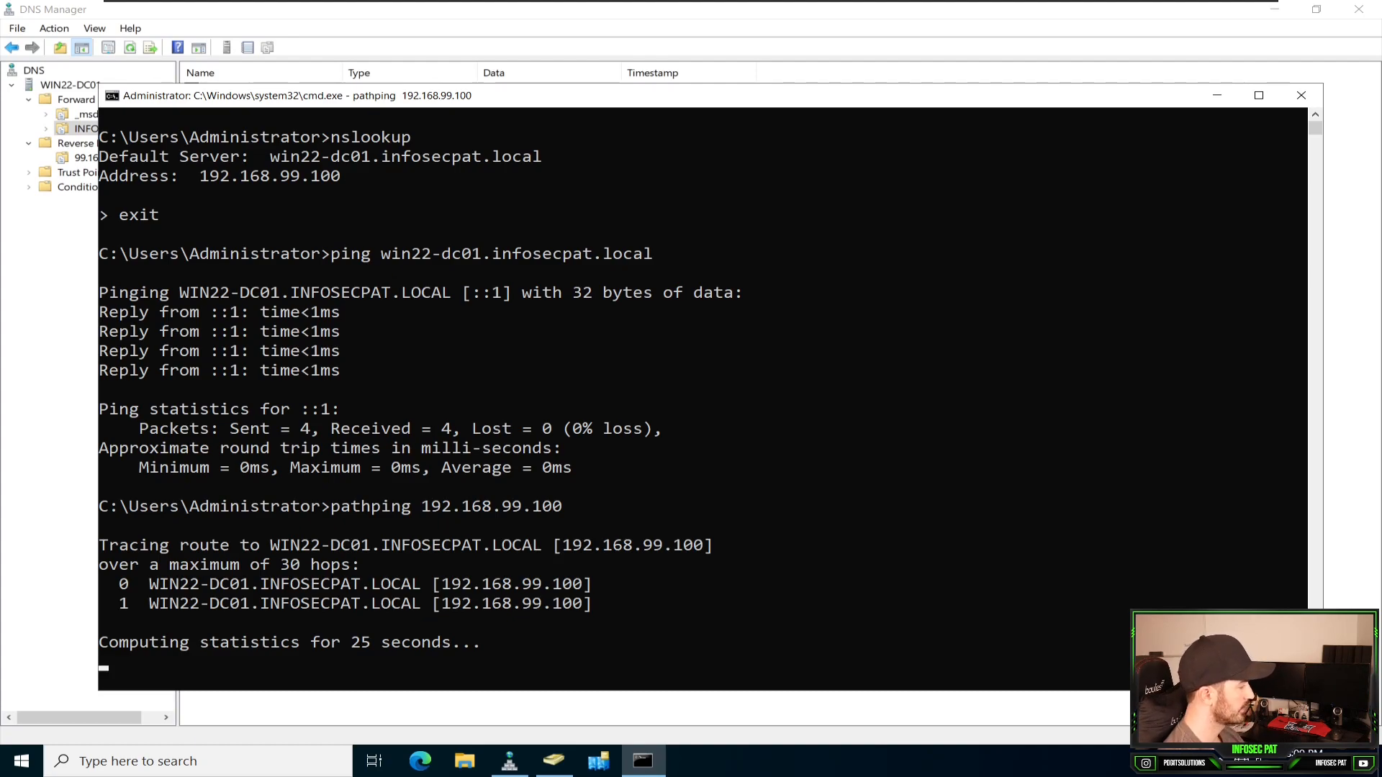
# - Stop the running pathping, check the traced hops in its output, and clear the console with cls
pyautogui.hotkey('ctrl', 'c')
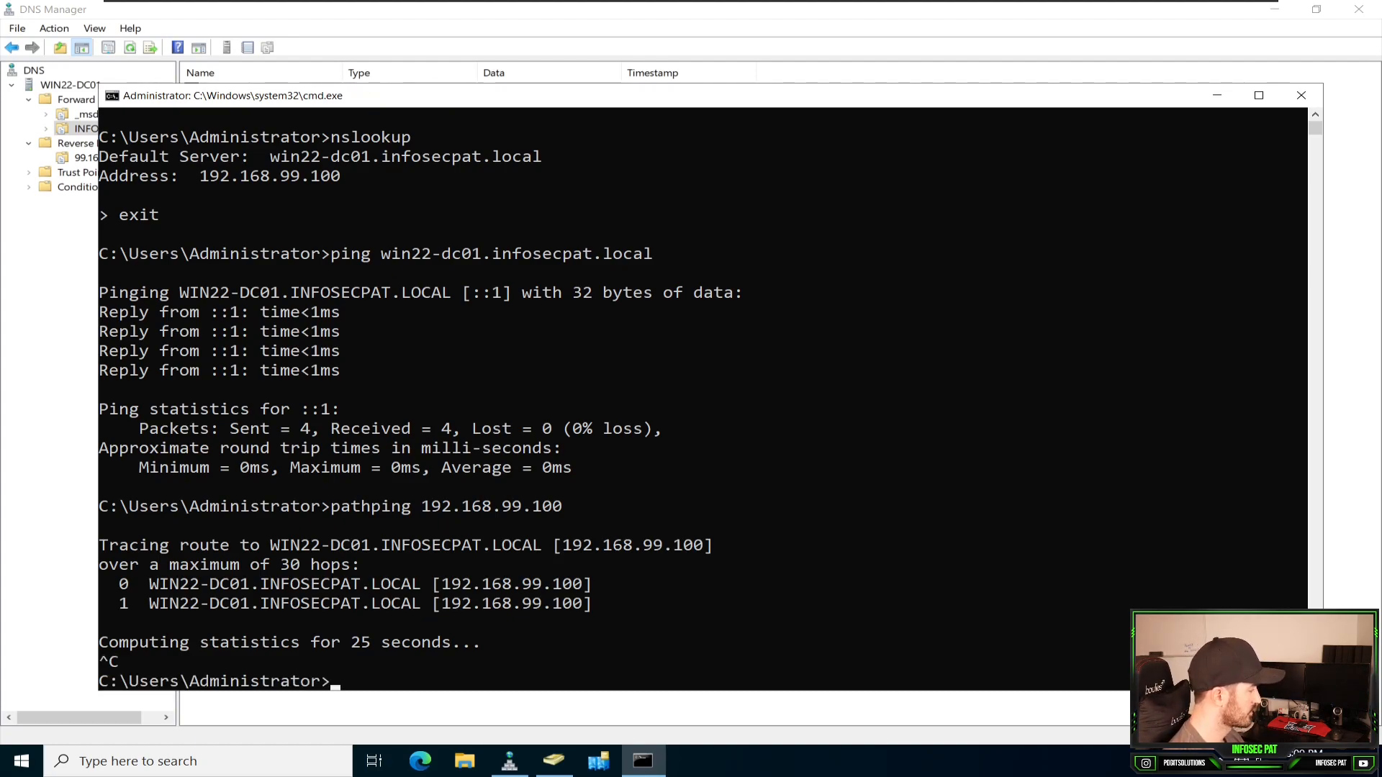
pyautogui.moveTo(281, 564); pyautogui.dragTo(622, 603)
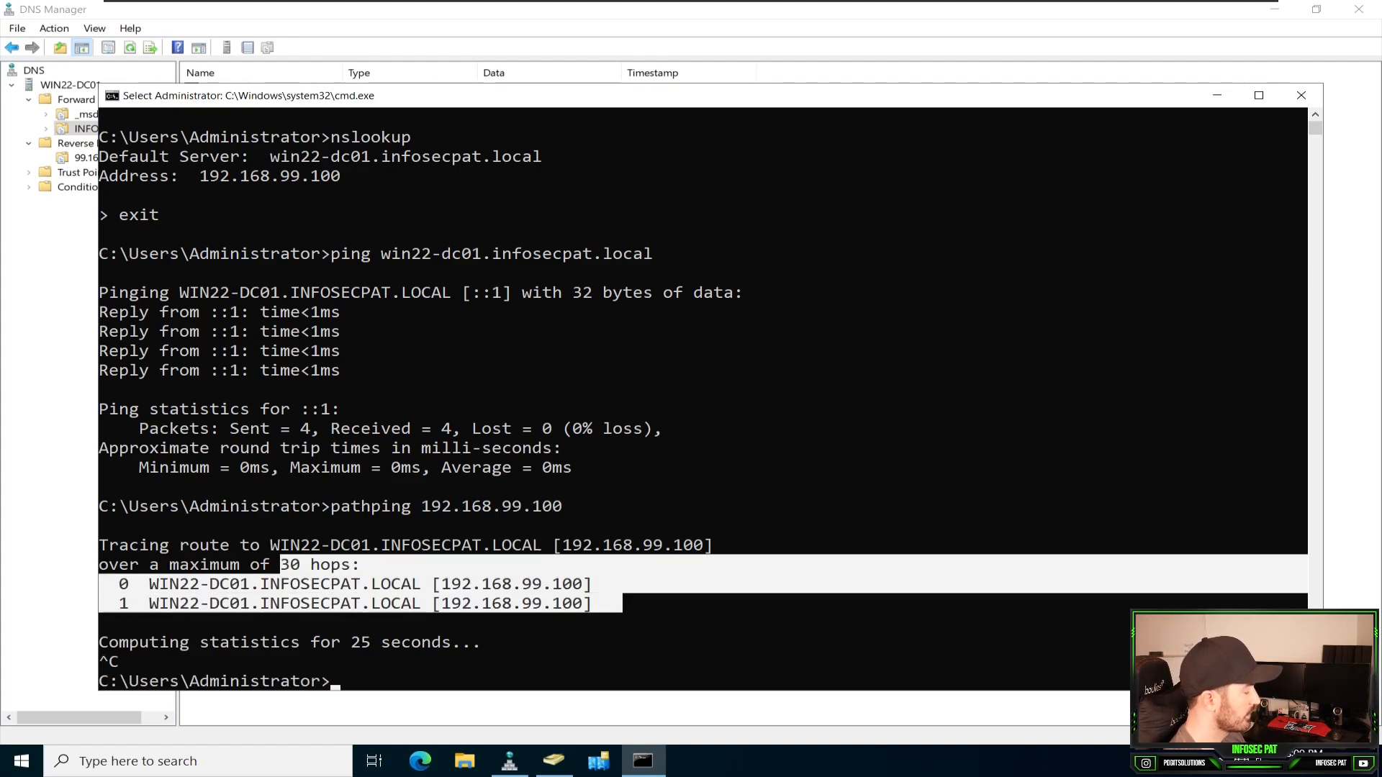
pyautogui.click(658, 389)
pyautogui.write('cls')
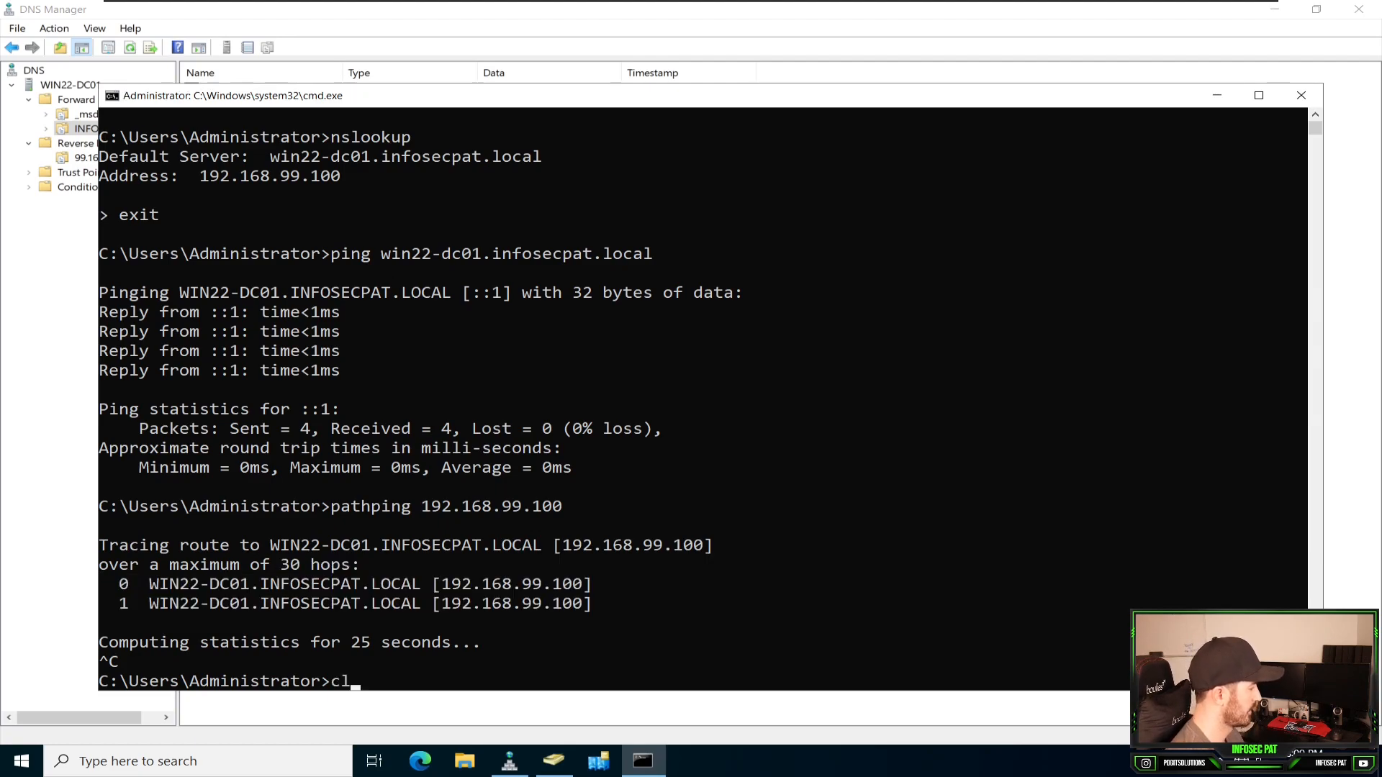
pyautogui.press('Return')
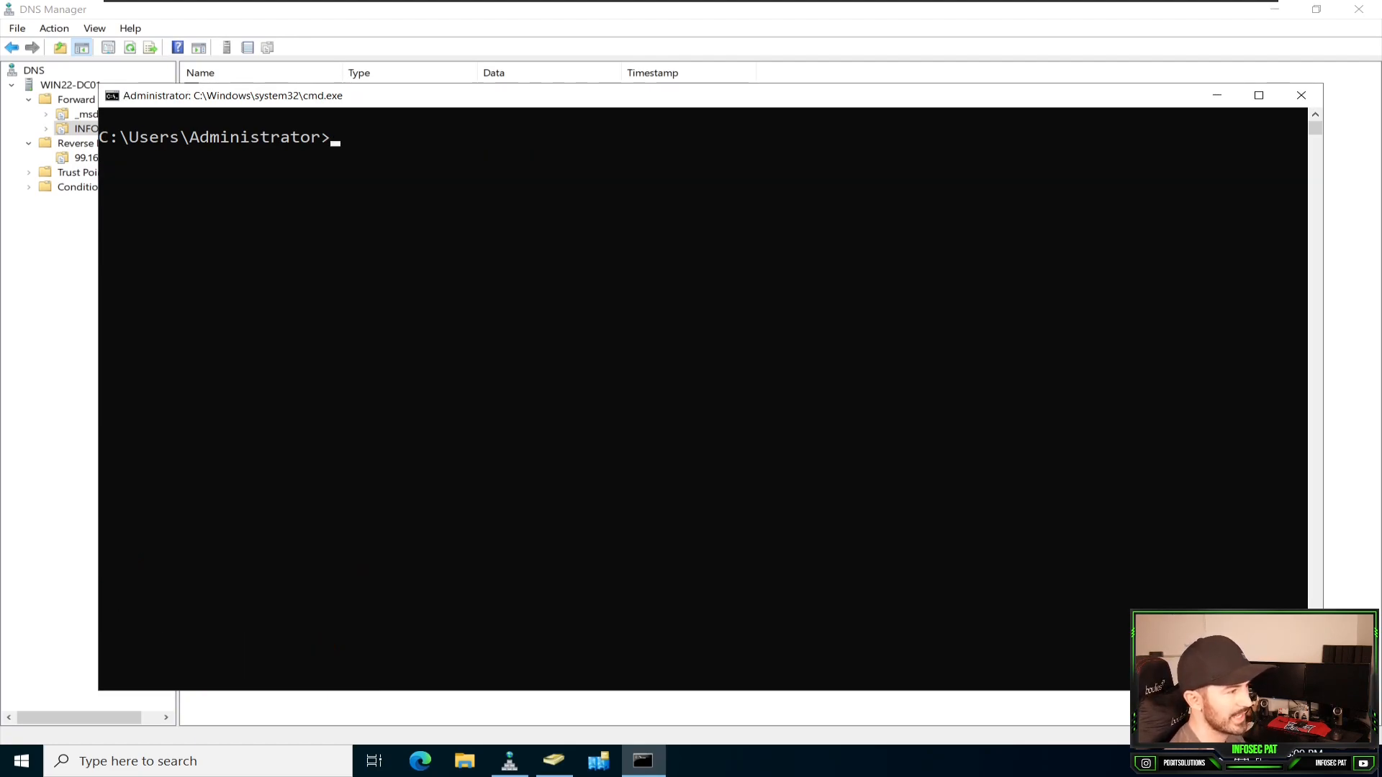